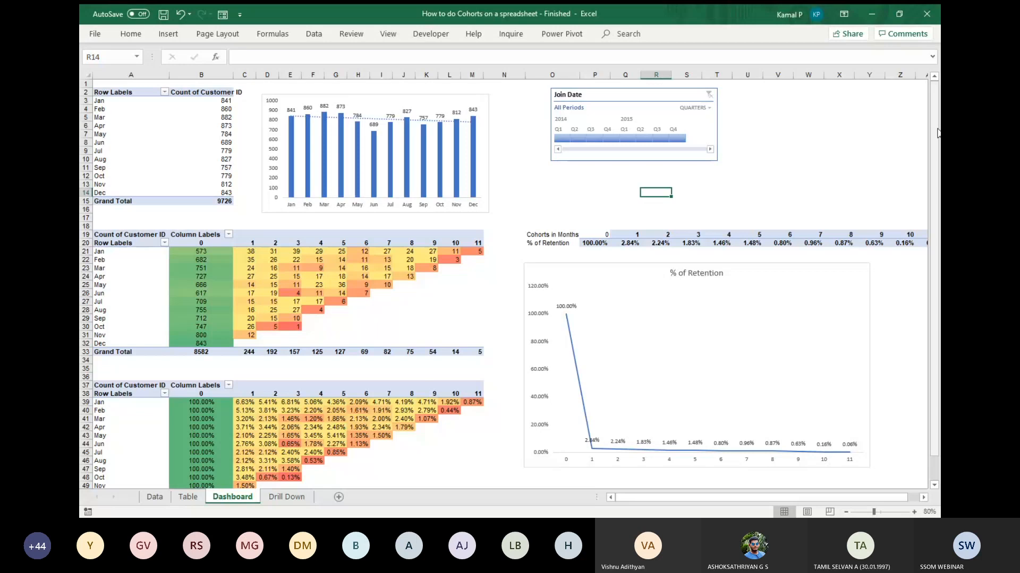
key("alt+Tab")
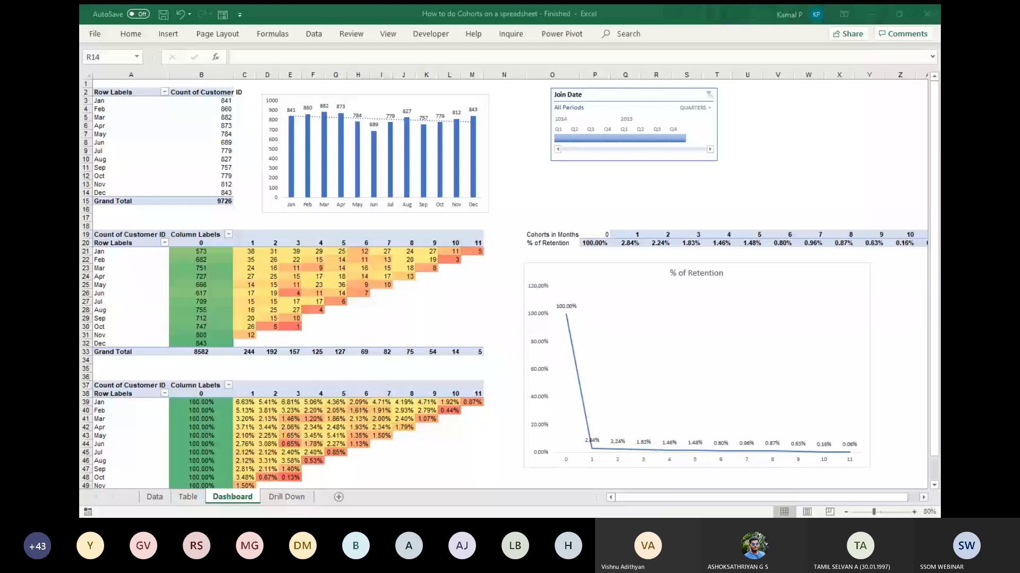
left_click(764, 142)
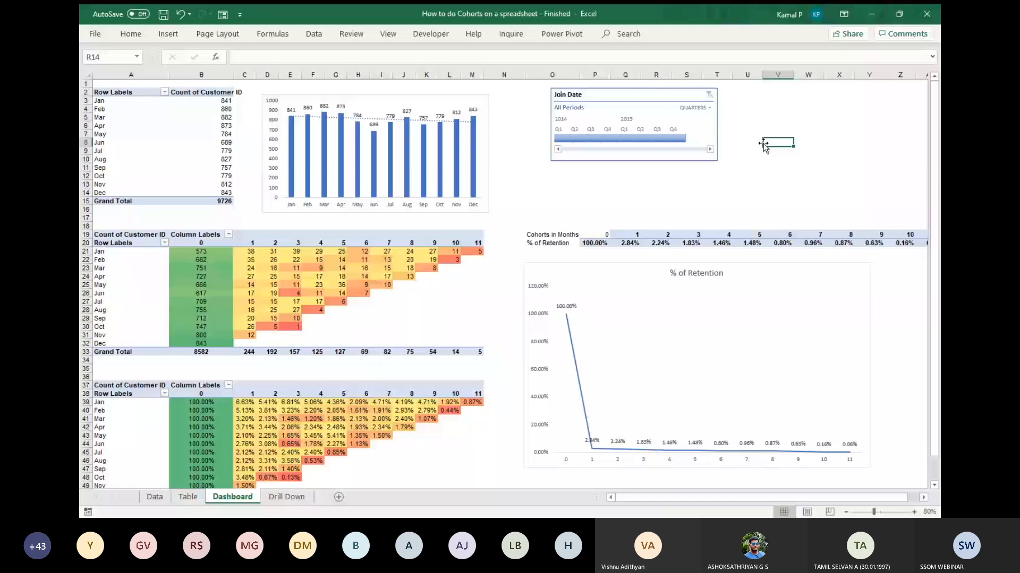
key("alt+Tab")
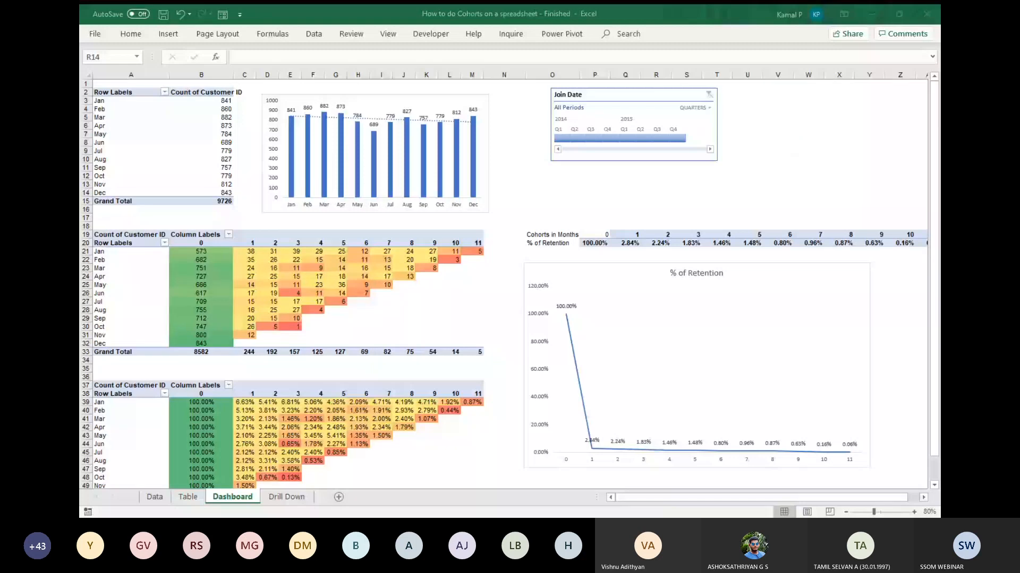
left_click(777, 140)
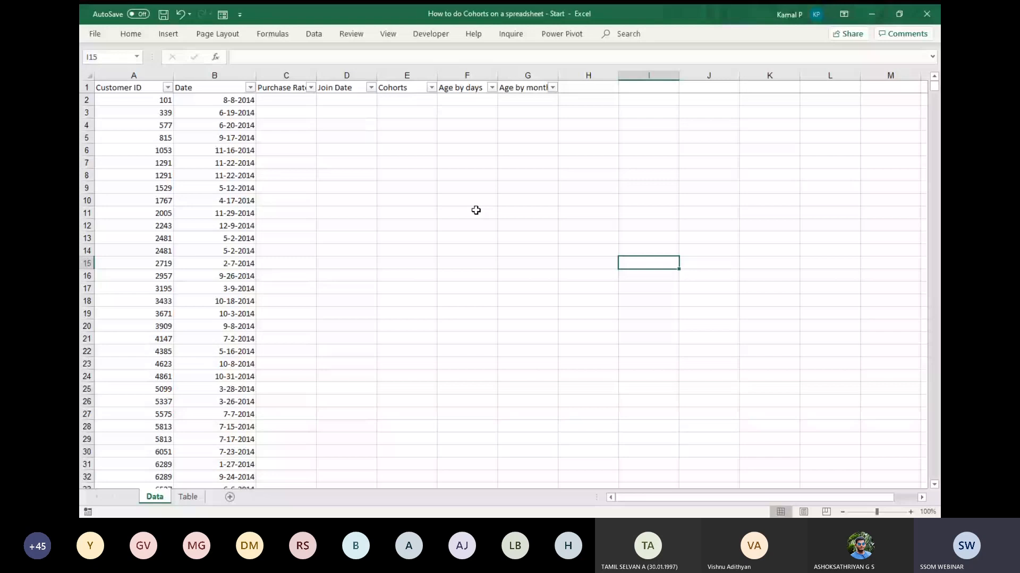
key("alt+Tab")
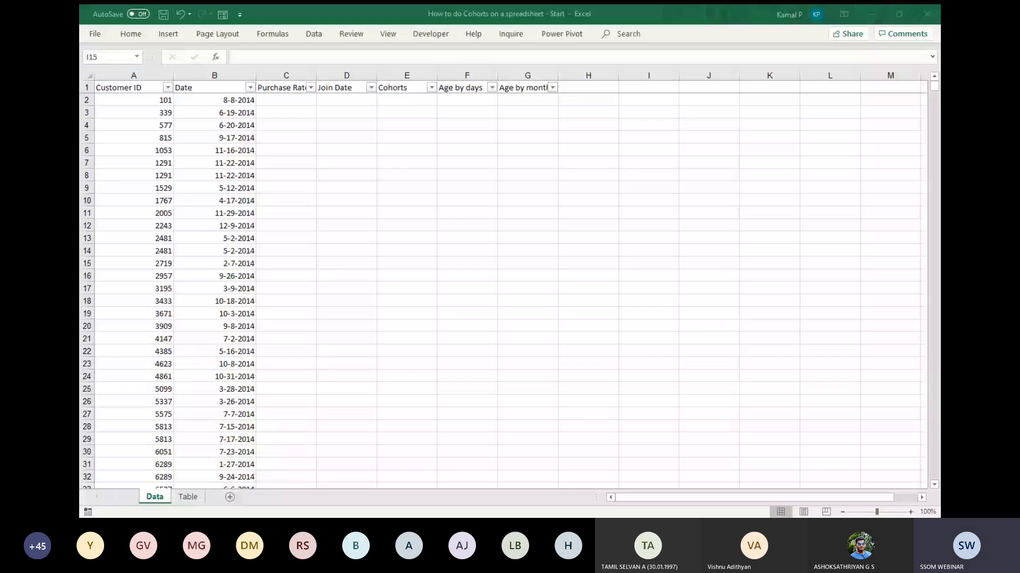
left_click(480, 147)
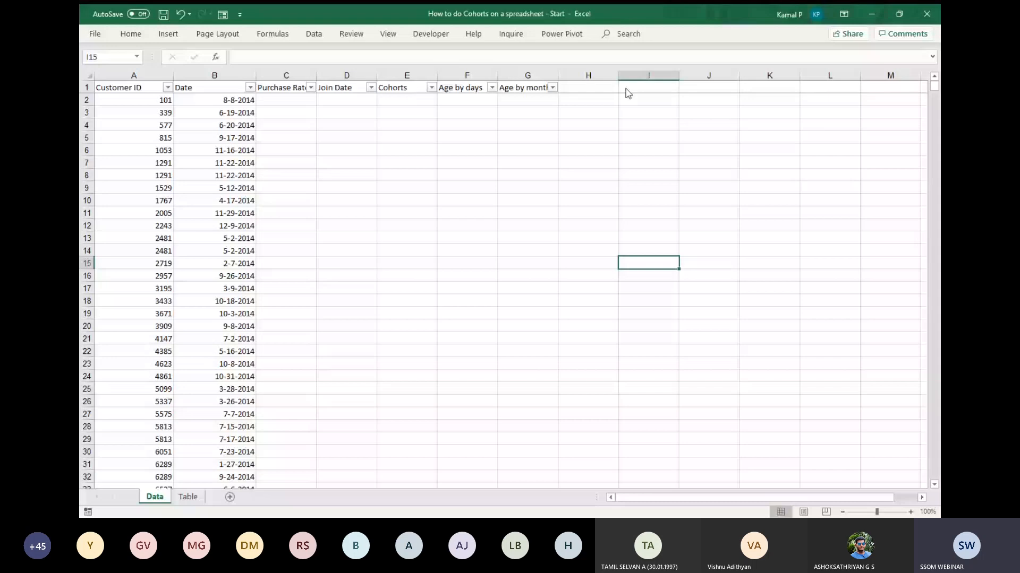
left_click(286, 137)
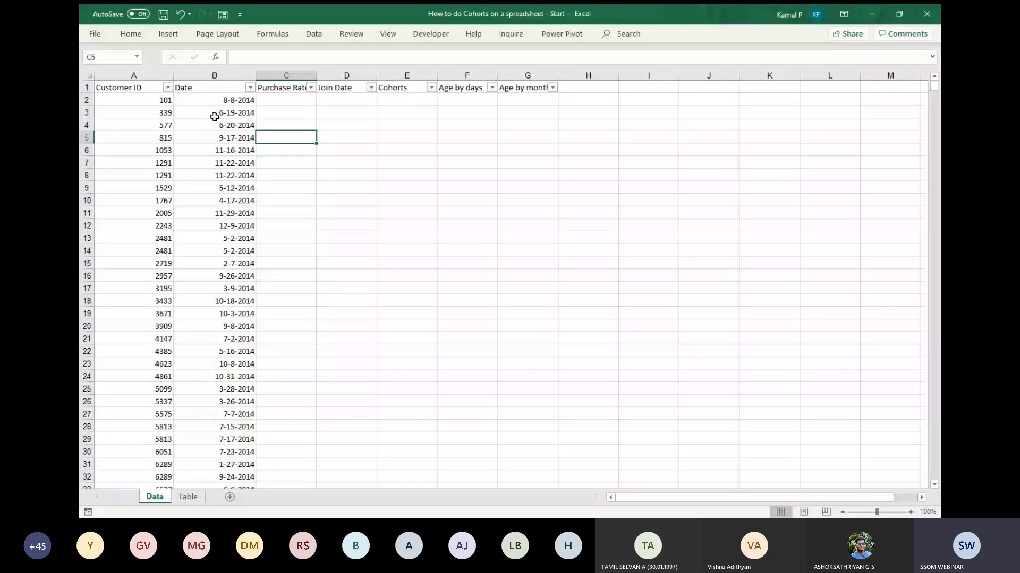
left_click(191, 137)
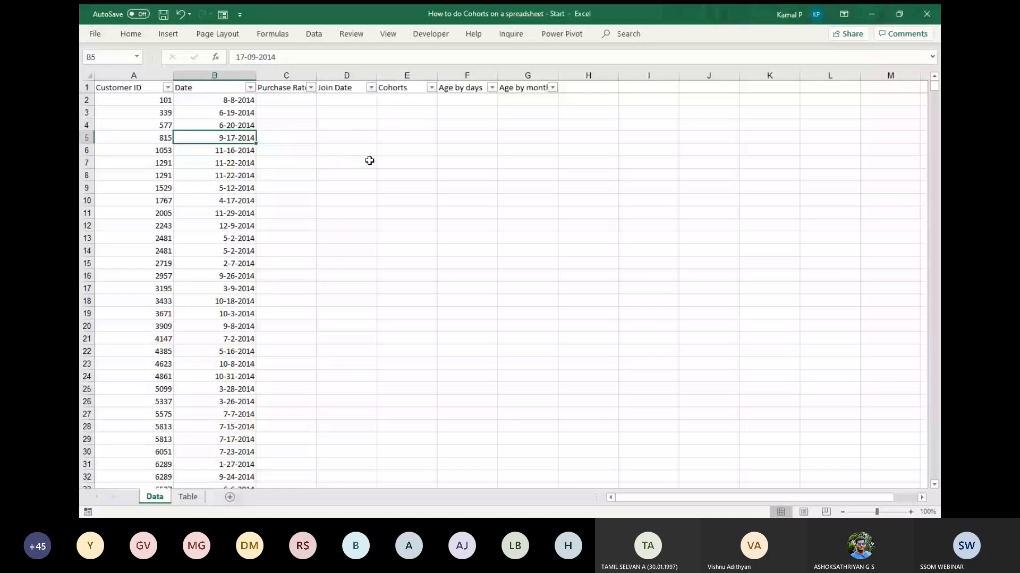
Switch to the web browser, visit the mock data generator at mockaroo.com and leave the test data generator page.
key("alt+Tab")
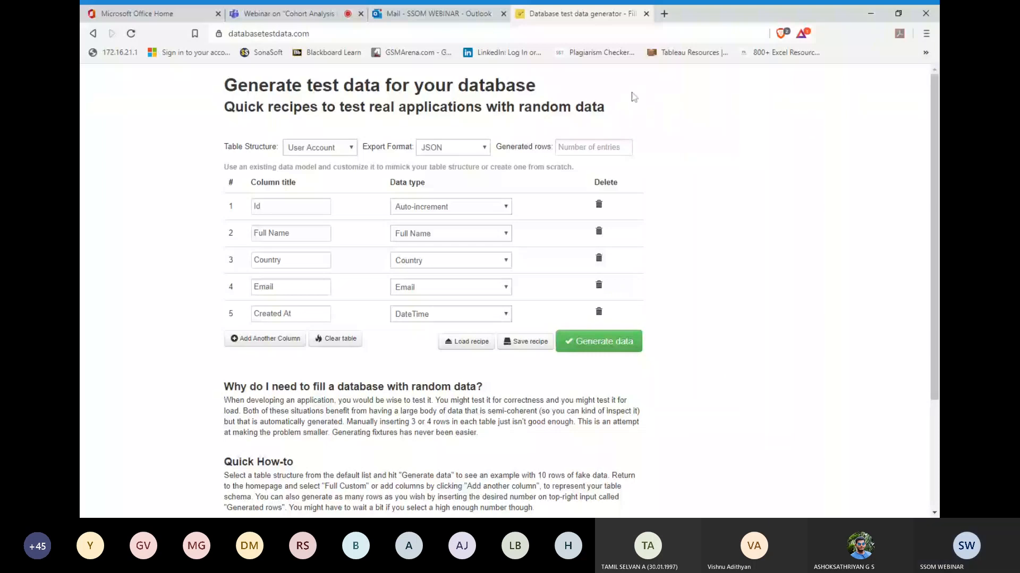
key("ctrl+l")
type("mock")
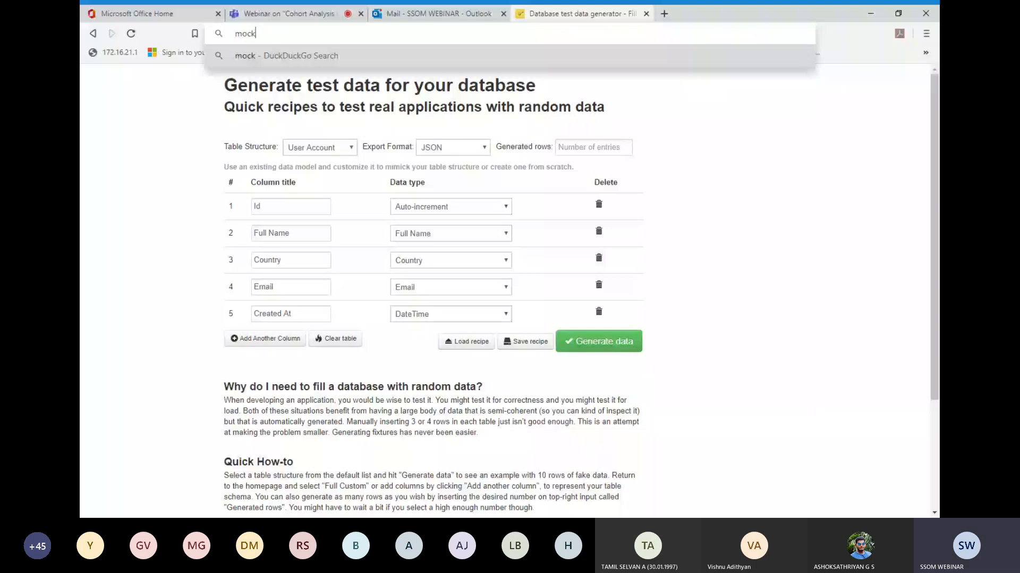
type("aroo.com")
key("Return")
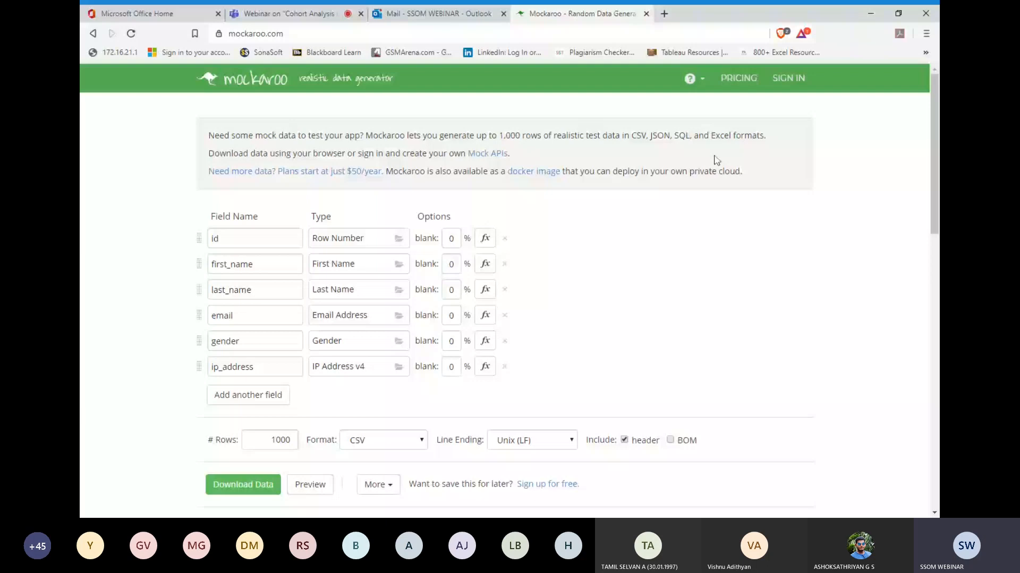
left_click(646, 14)
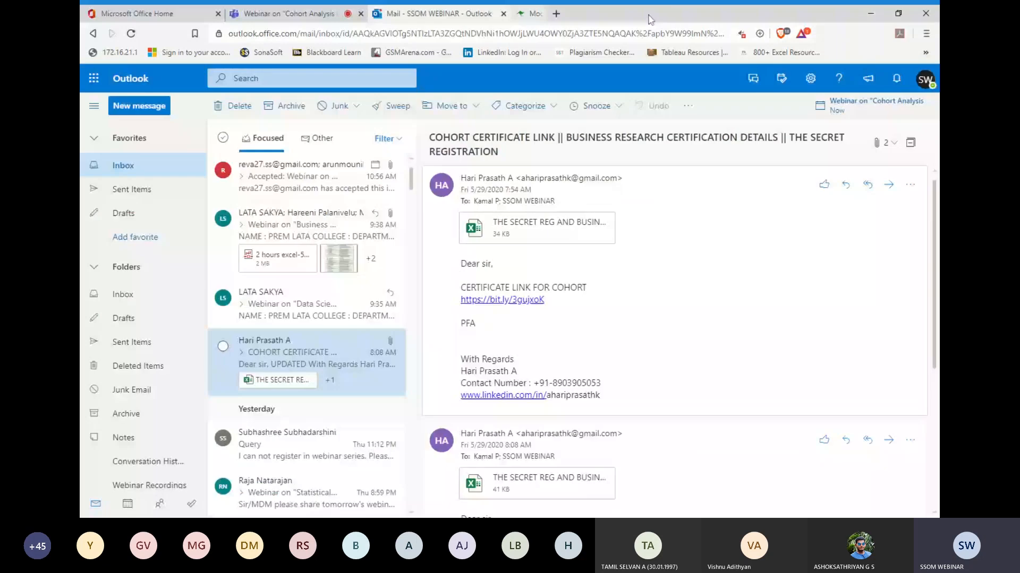
left_click(297, 14)
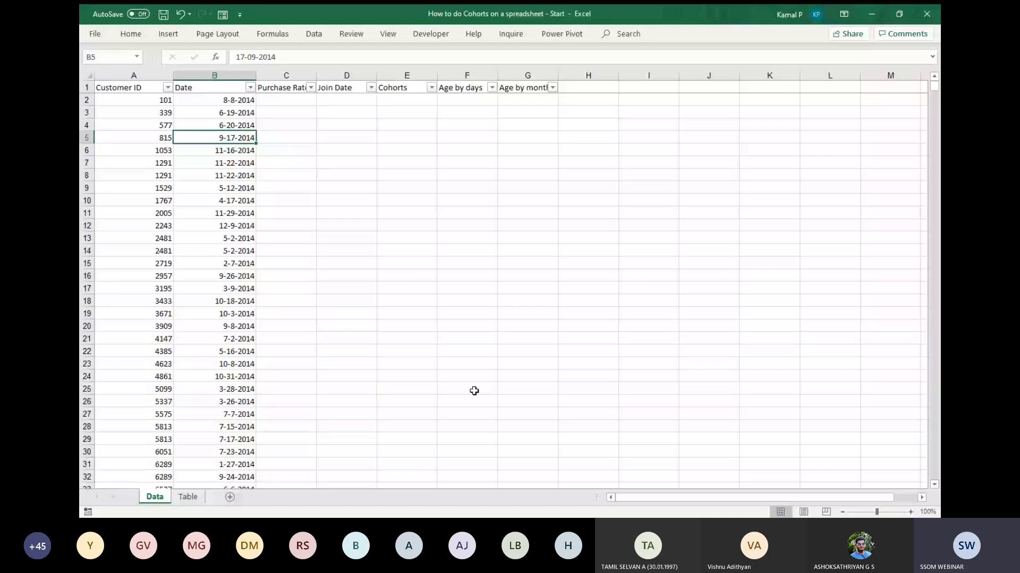
key("alt+Tab")
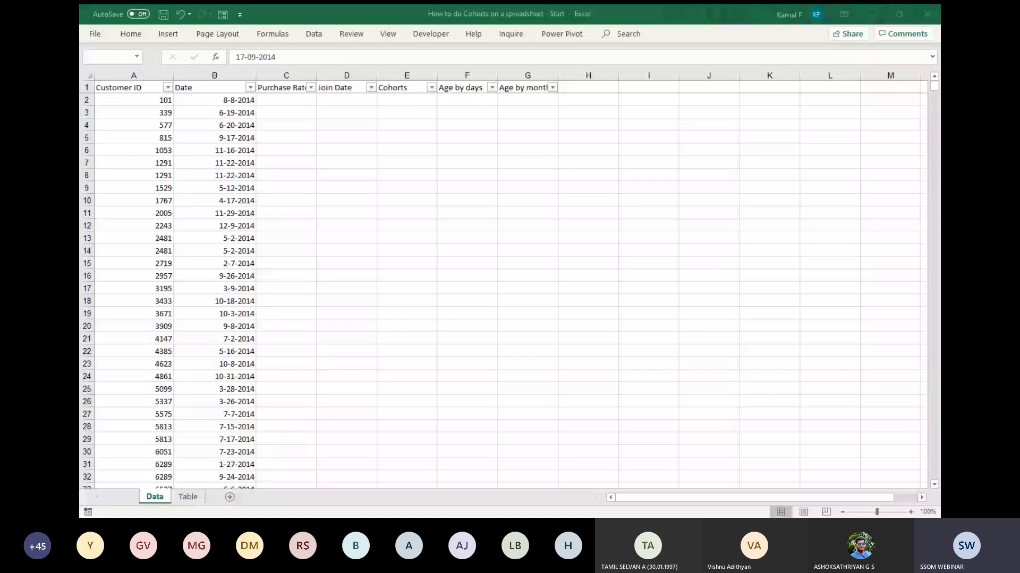
key("alt+Tab")
left_click(144, 125)
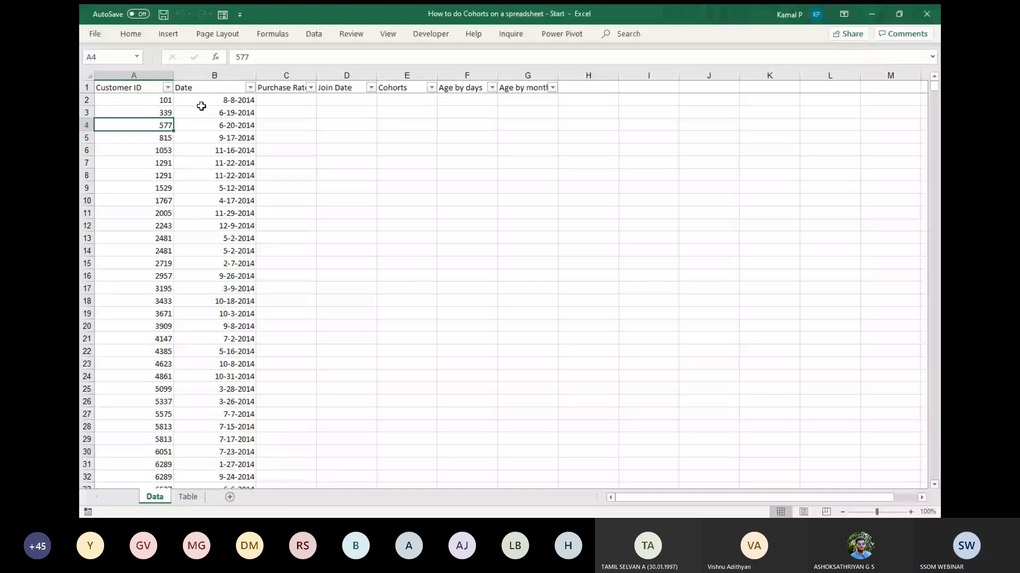
Remove the filters from the header row of the Data sheet.
left_click(137, 89)
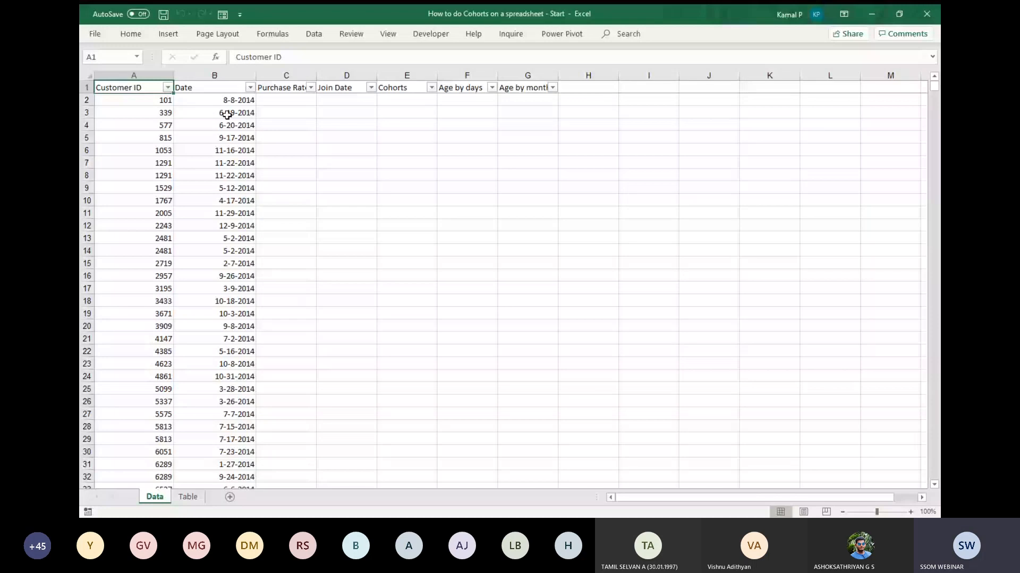
key("ctrl+shift+l")
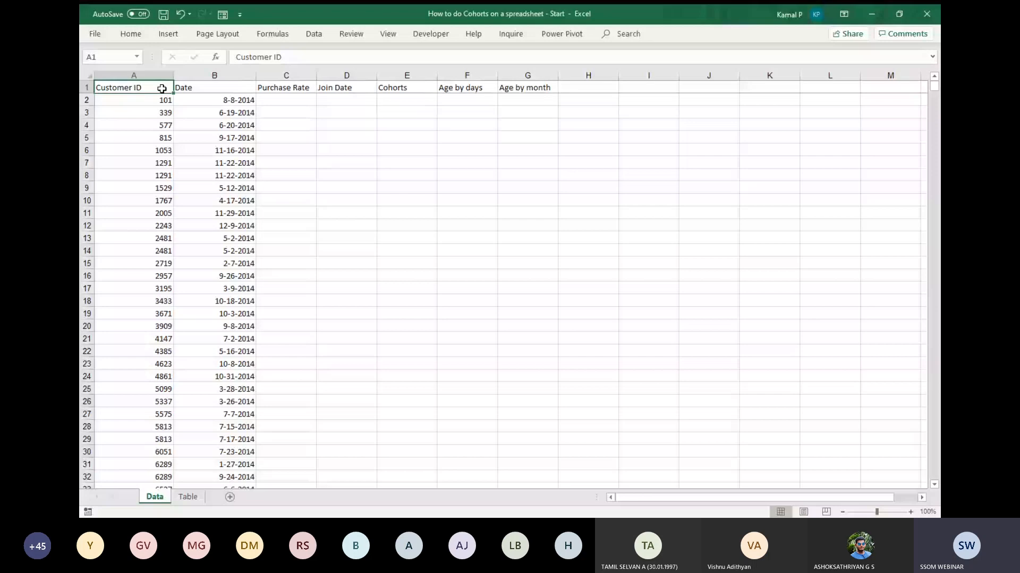
left_click(144, 75)
left_click(191, 124)
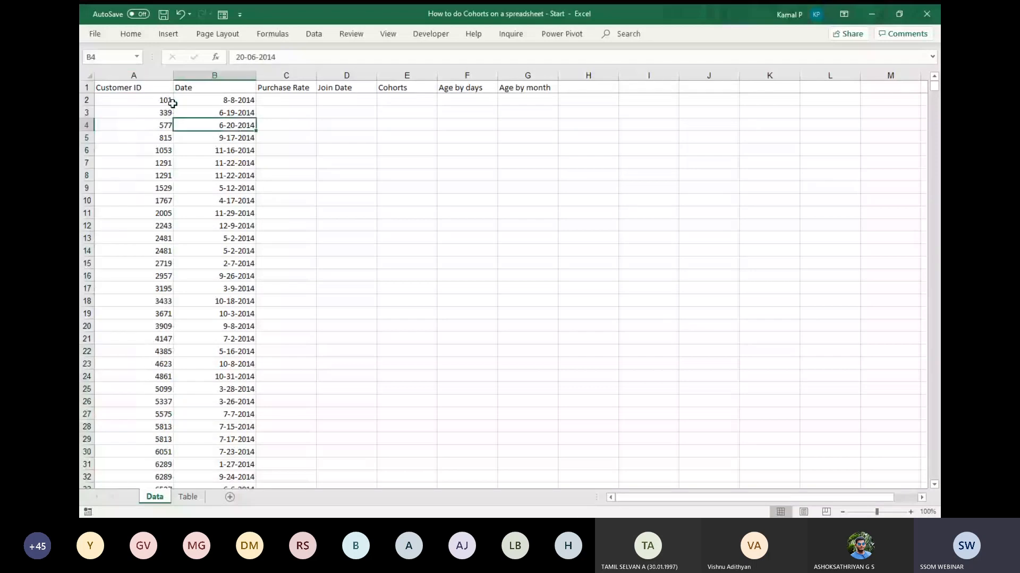
Check how far the Customer ID records extend by going to the last one and returning to the first.
left_click(170, 102)
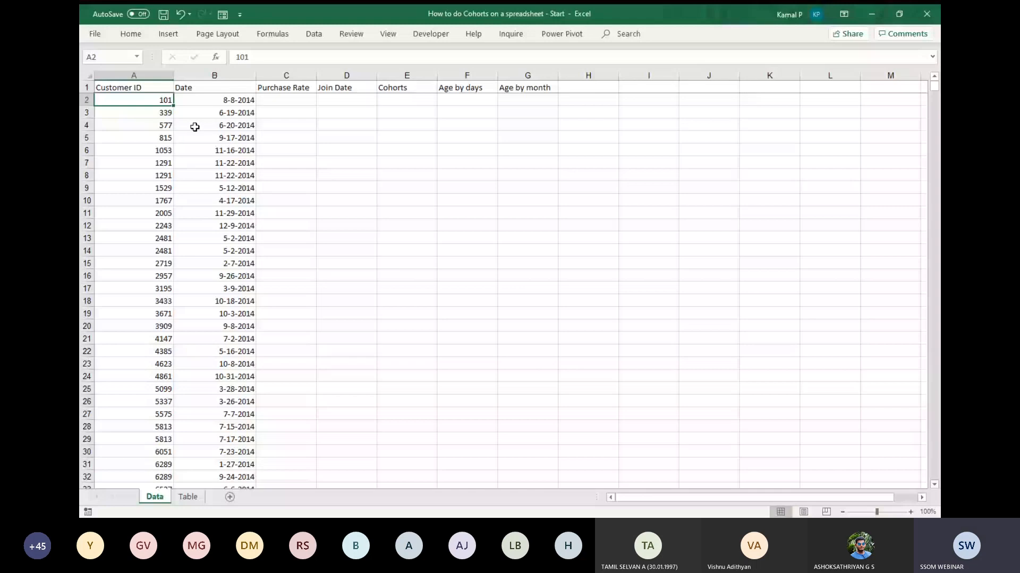
key("ctrl+Down")
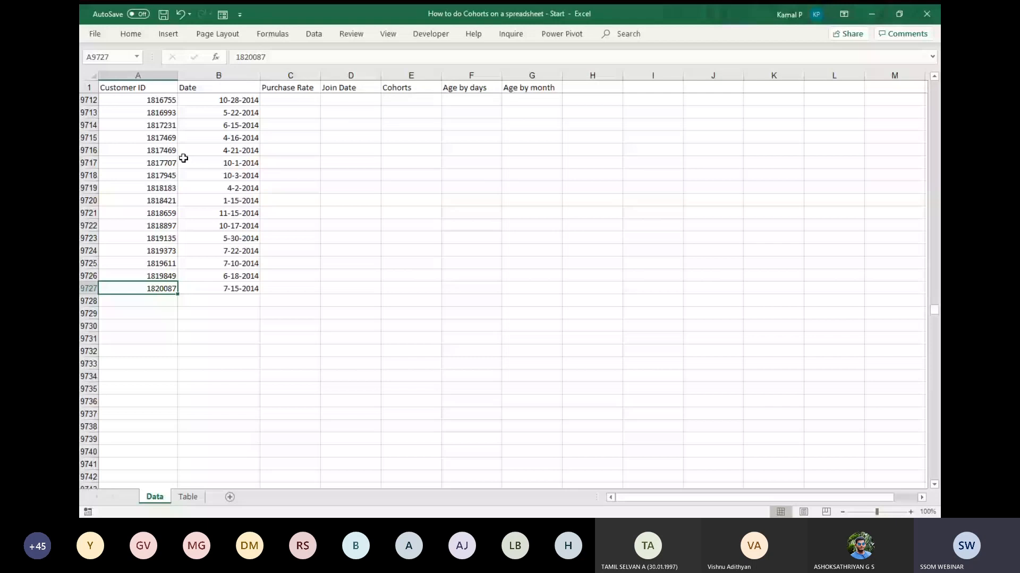
key("ctrl+Home")
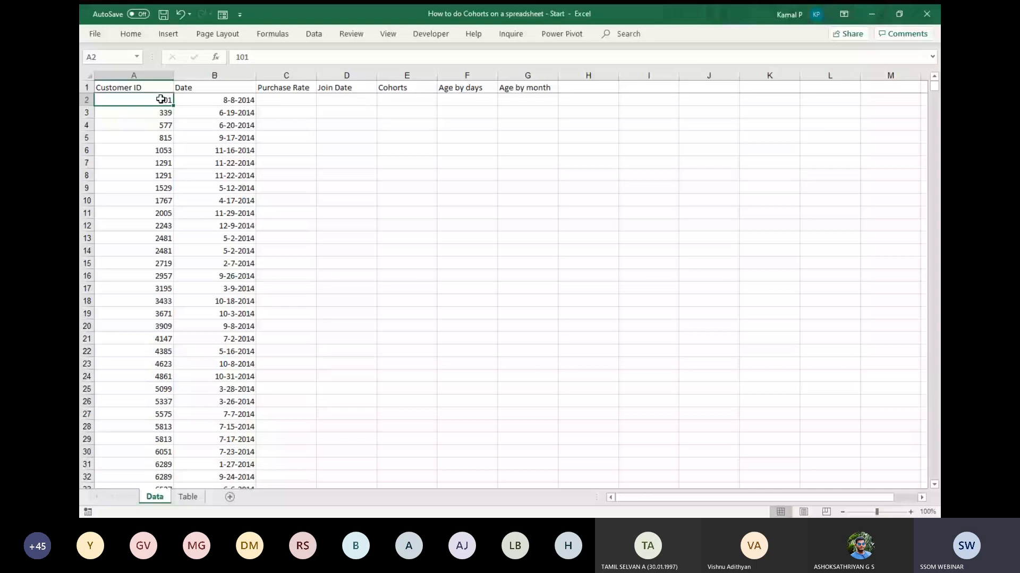
key("Up")
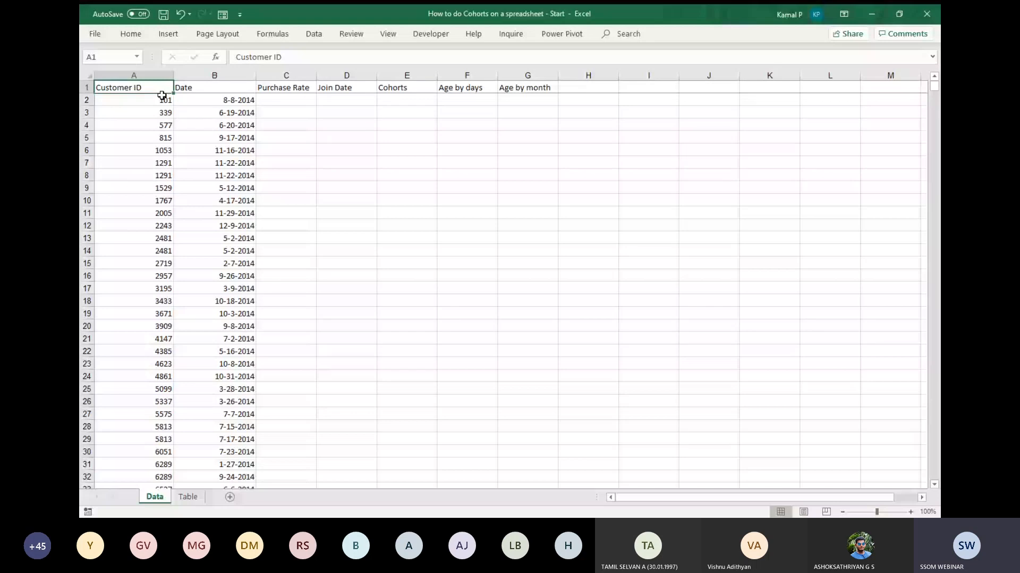
left_click(180, 101)
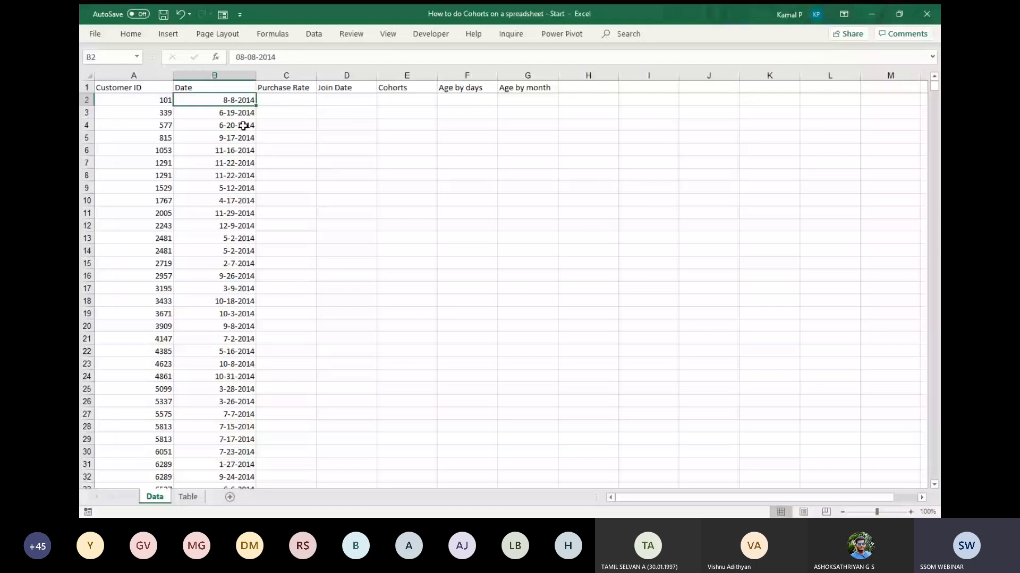
Show the full command ribbon and undo the removal of the header row filters.
key("ctrl+F1")
key("ctrl+Home")
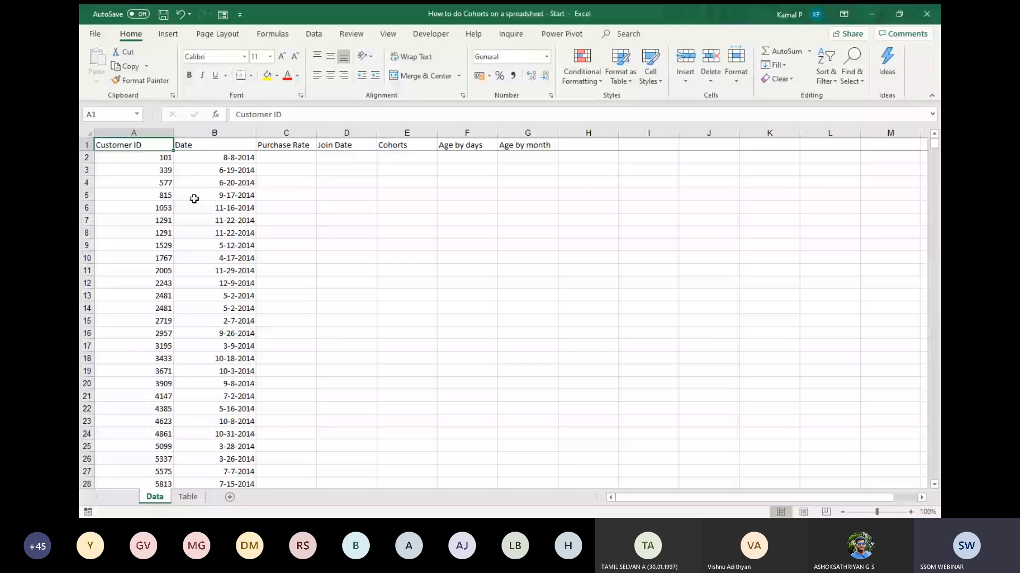
key("ctrl+shift+End")
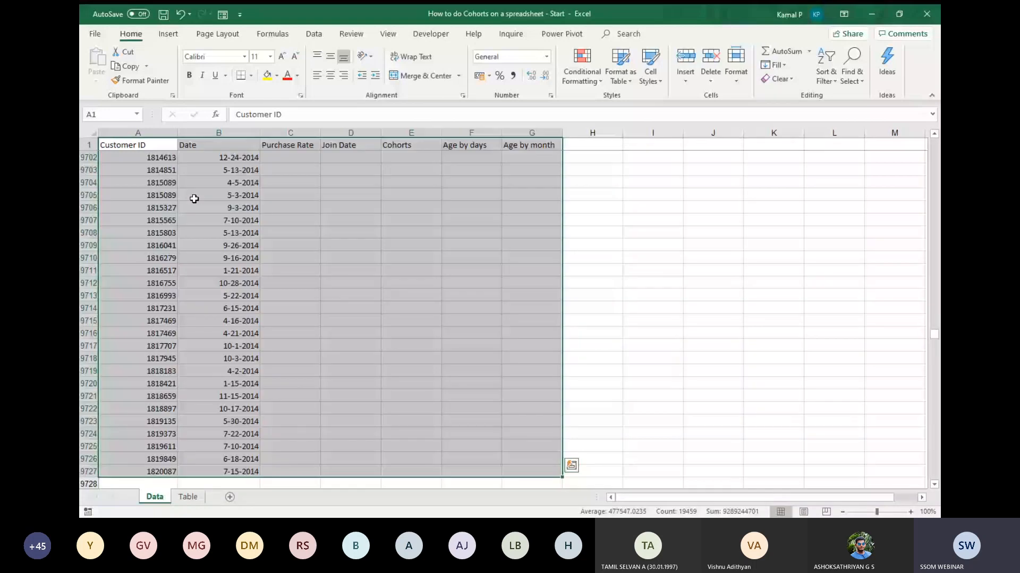
key("ctrl+z")
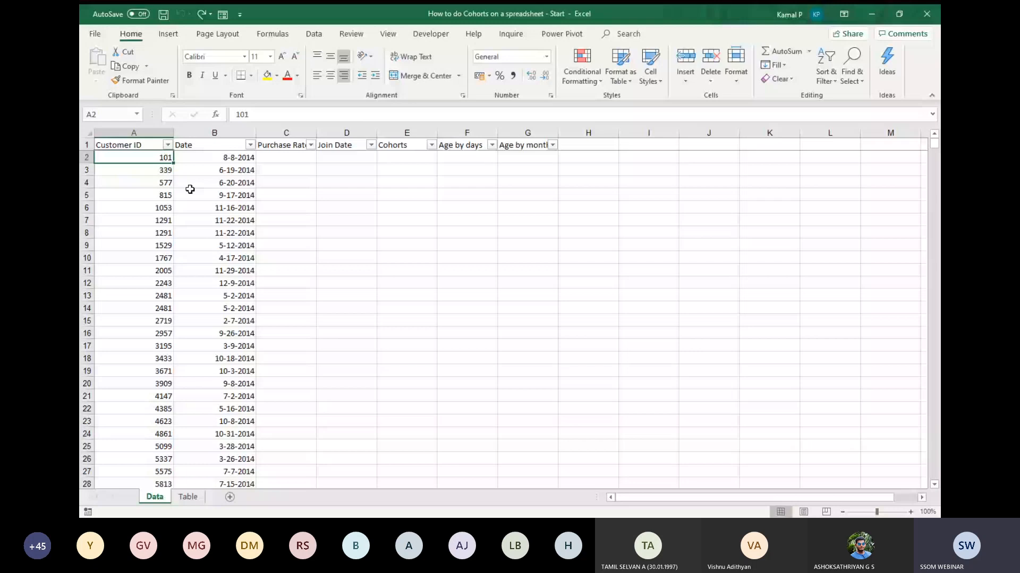
Switch the header row filters off and on again.
left_click(237, 147)
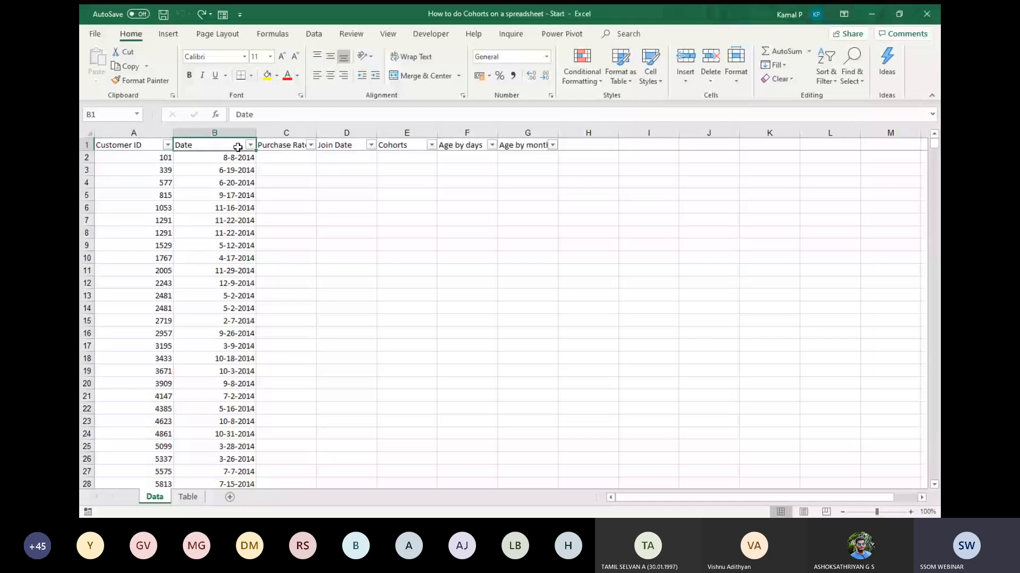
key("ctrl+shift+l")
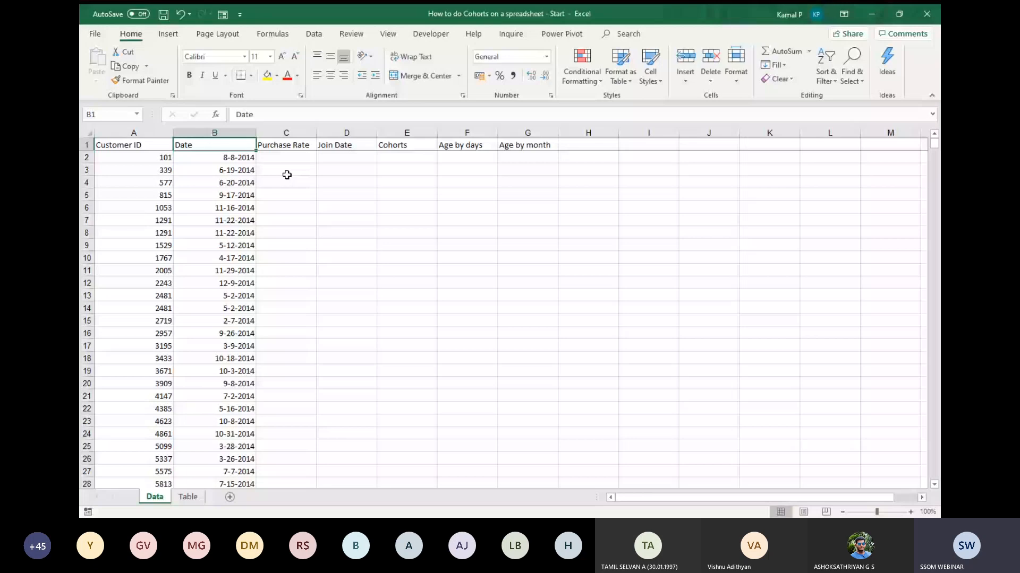
key("ctrl+shift+l")
Sort the whole data table by Customer ID on cell values, Smallest to Largest.
left_click(151, 147)
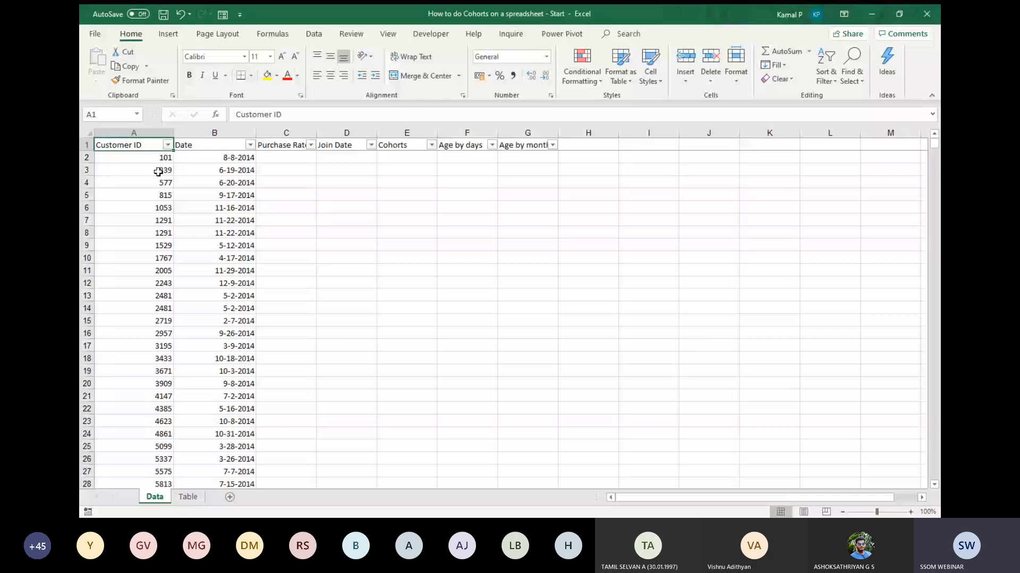
key("ctrl+shift+End")
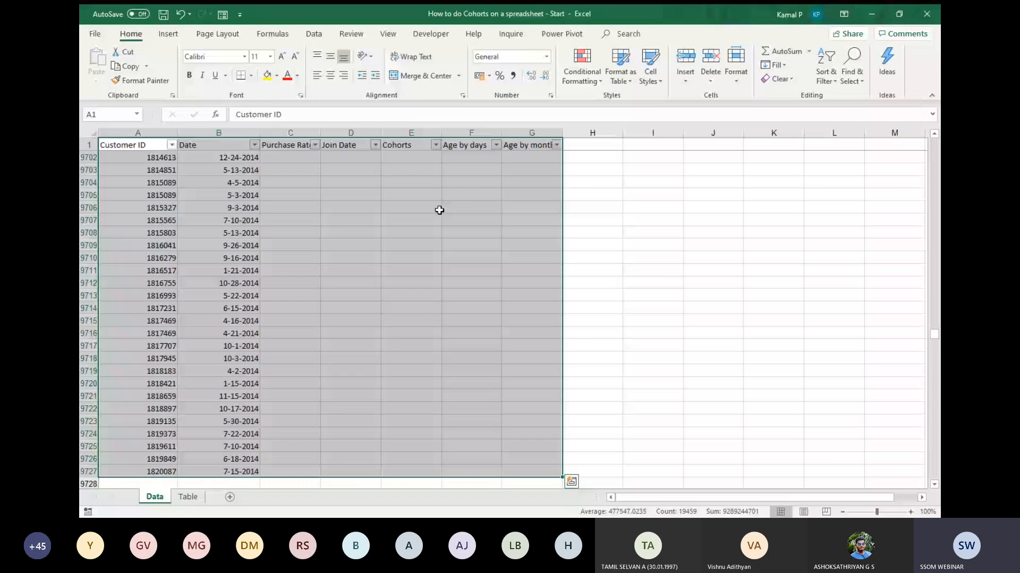
left_click(823, 89)
left_click(847, 133)
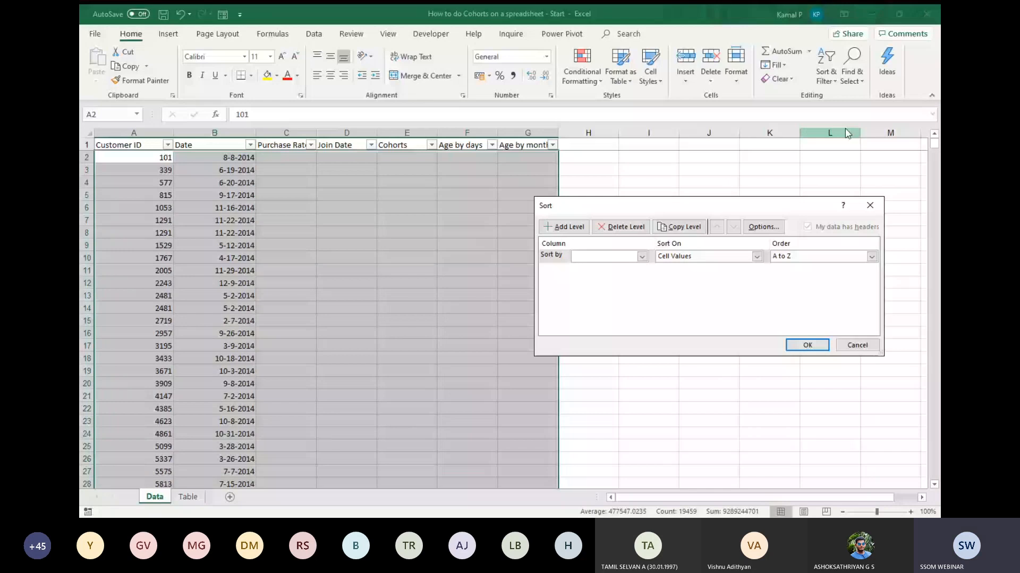
left_click(643, 257)
left_click(605, 267)
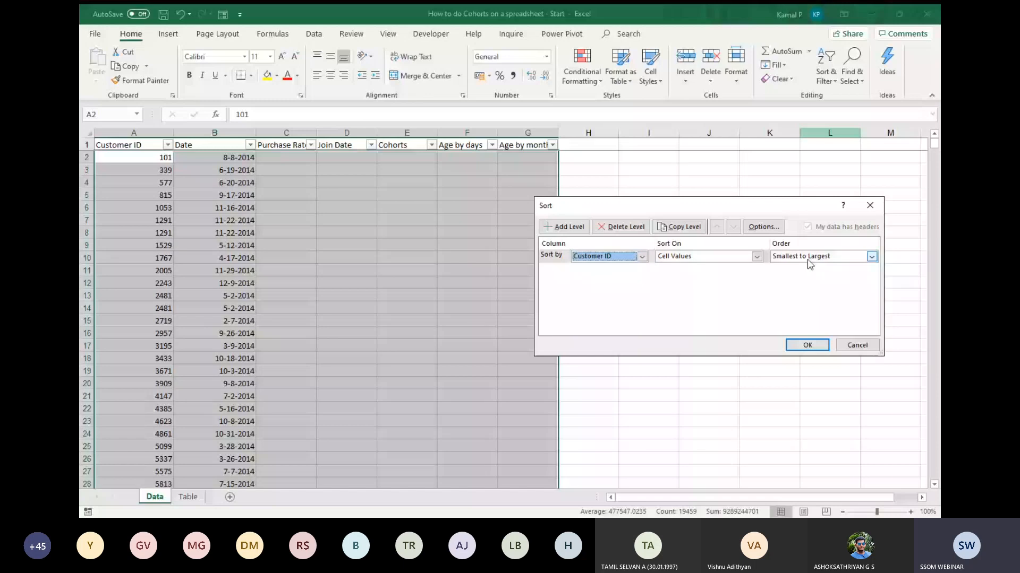
left_click(807, 345)
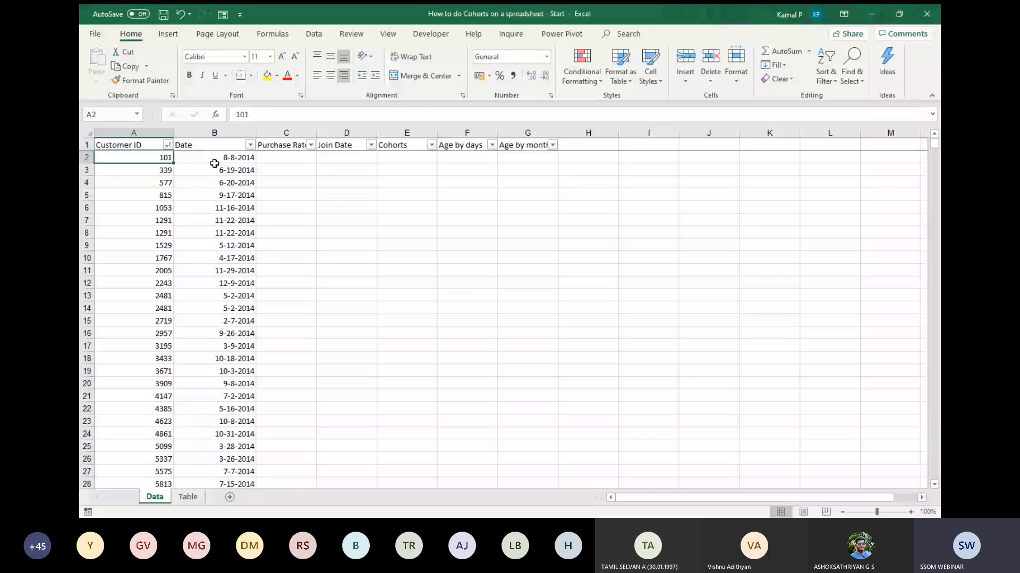
Try the Short Date format on the whole Date column, and undo it.
left_click(214, 164)
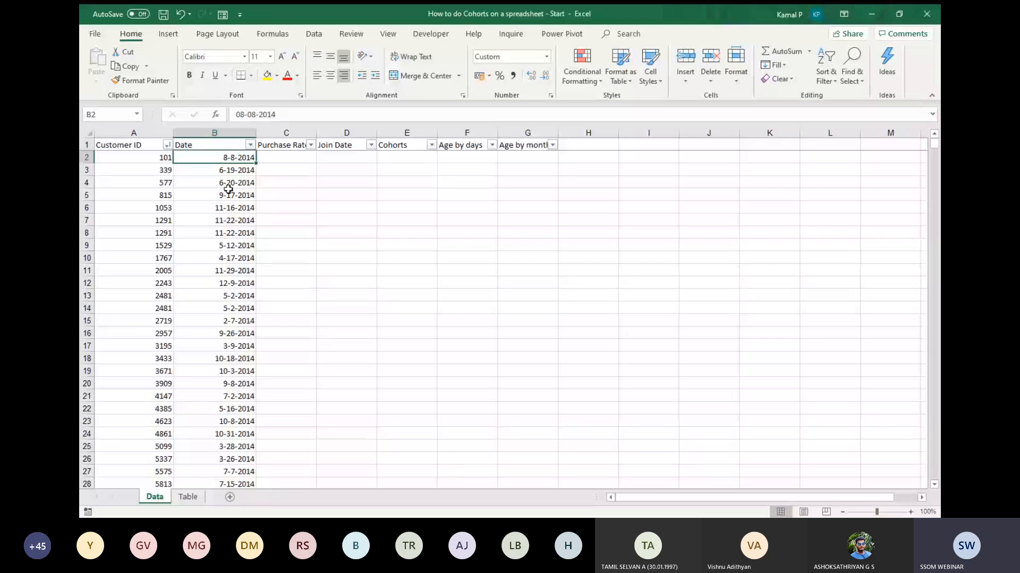
left_click(215, 132)
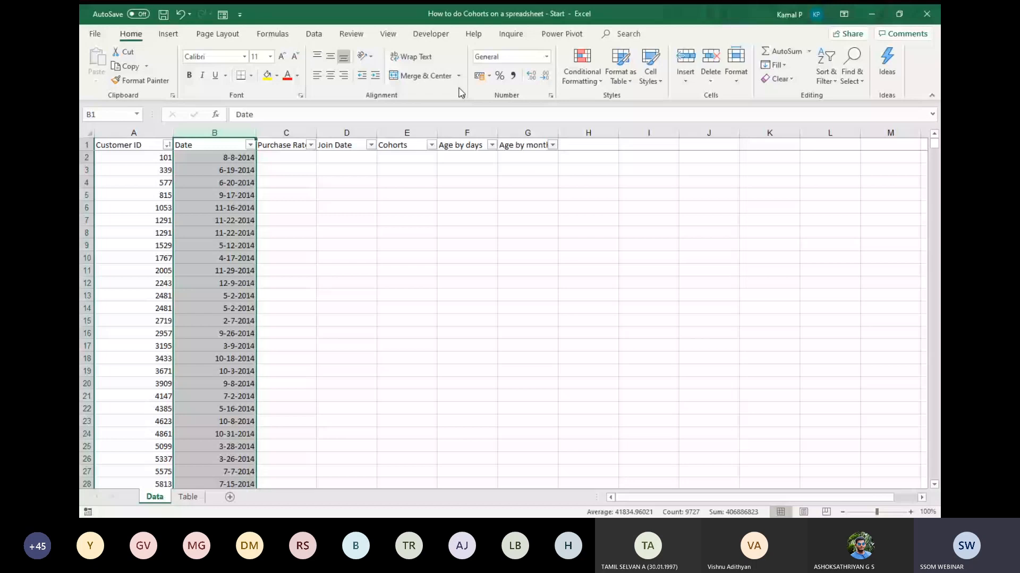
left_click(546, 56)
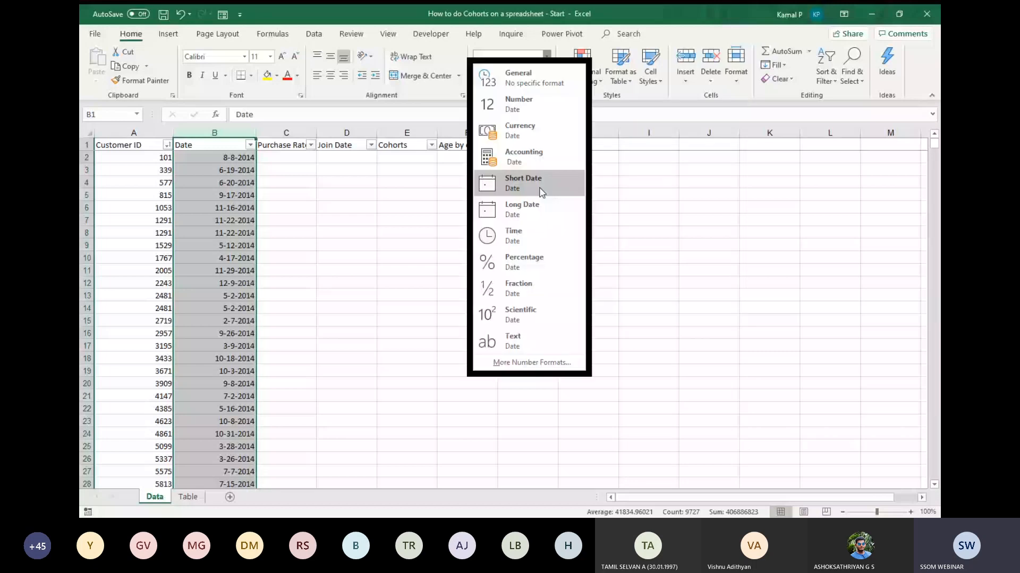
left_click(542, 193)
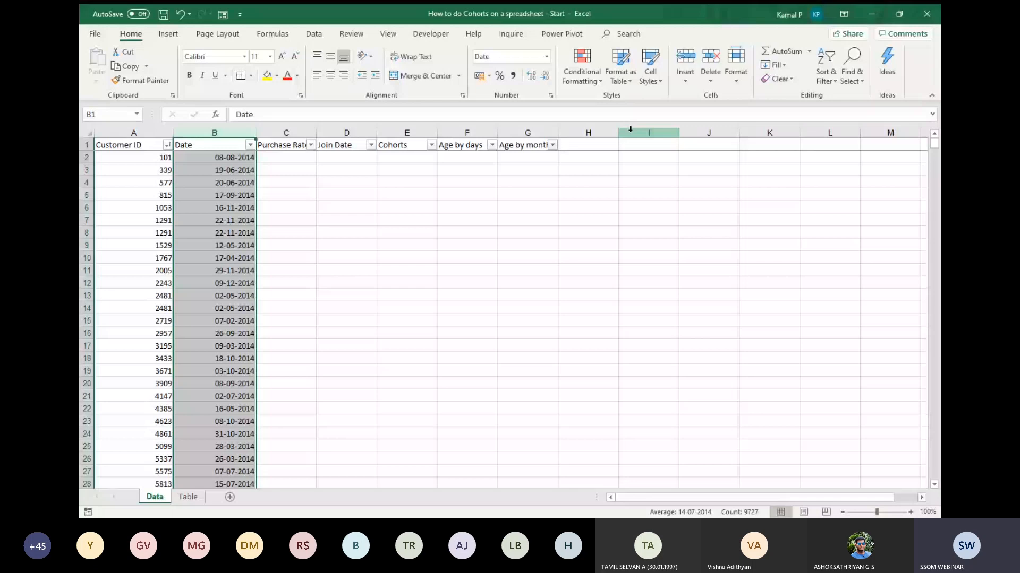
key("ctrl+z")
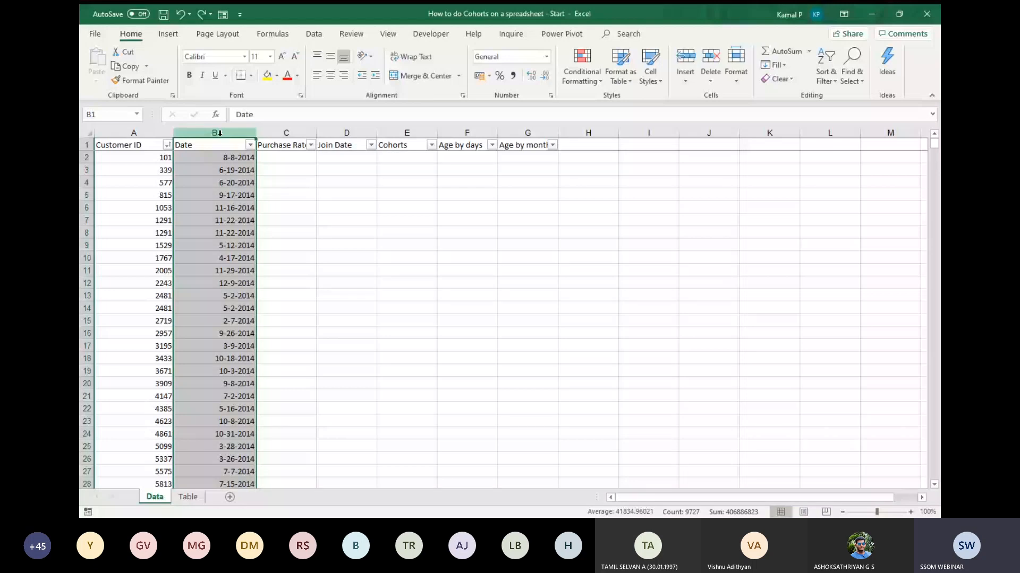
Format the whole Date column with the Date category in the cell format settings and check its first entries.
key("ctrl+1")
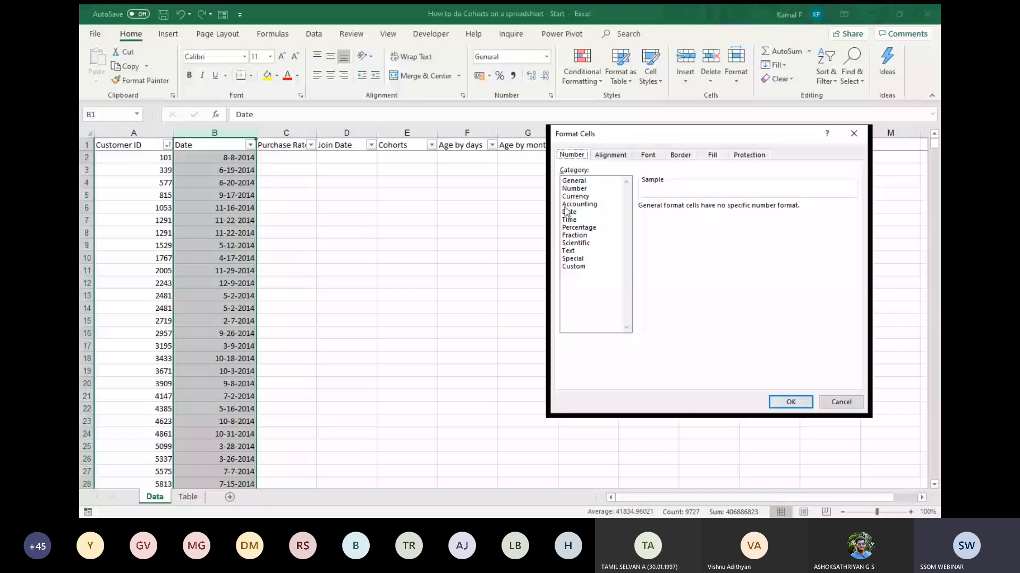
left_click(575, 190)
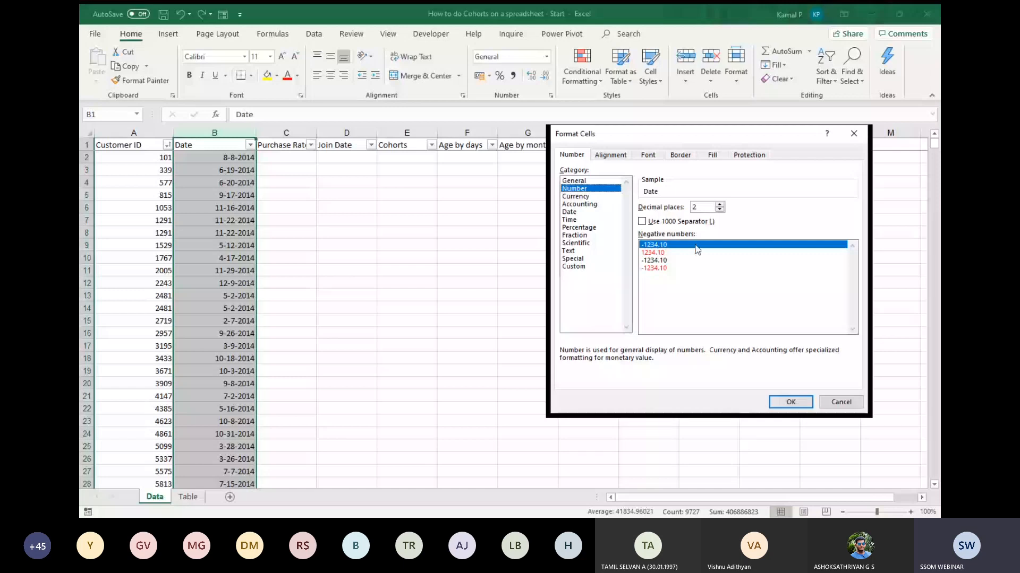
left_click(569, 212)
left_click(790, 402)
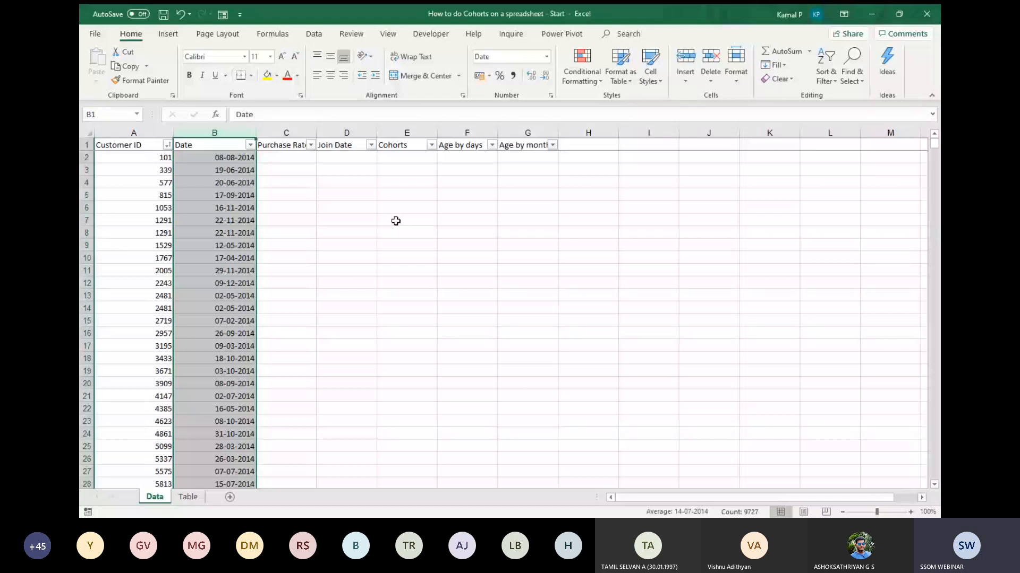
left_click(247, 170)
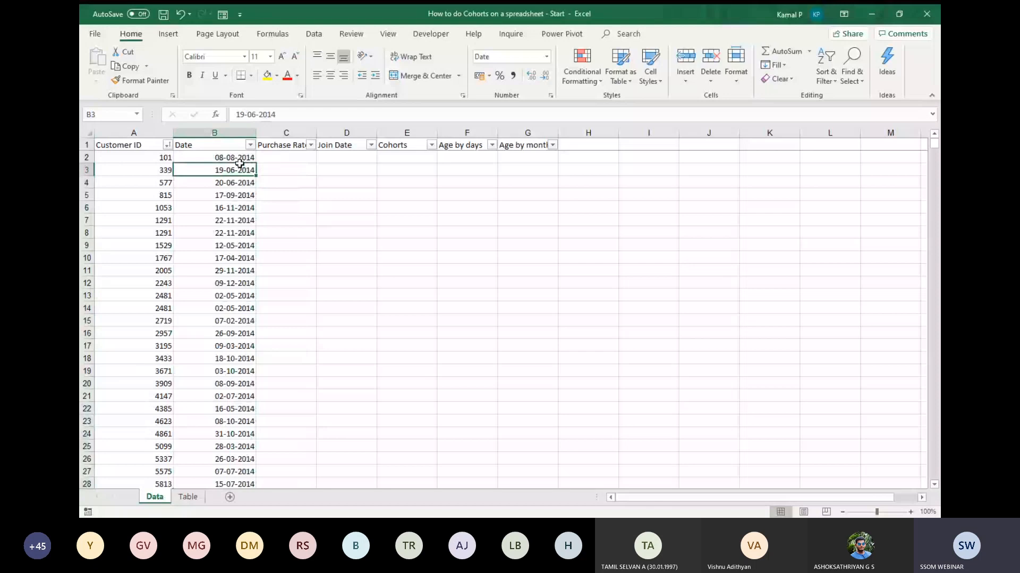
left_click(239, 158)
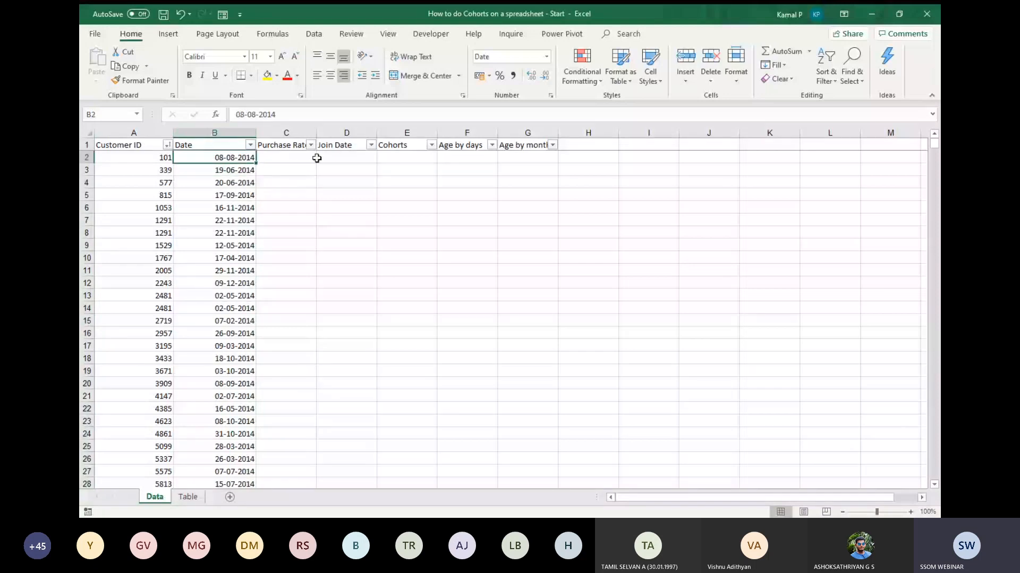
Remove the filters from the header row of the data table.
left_click(313, 158)
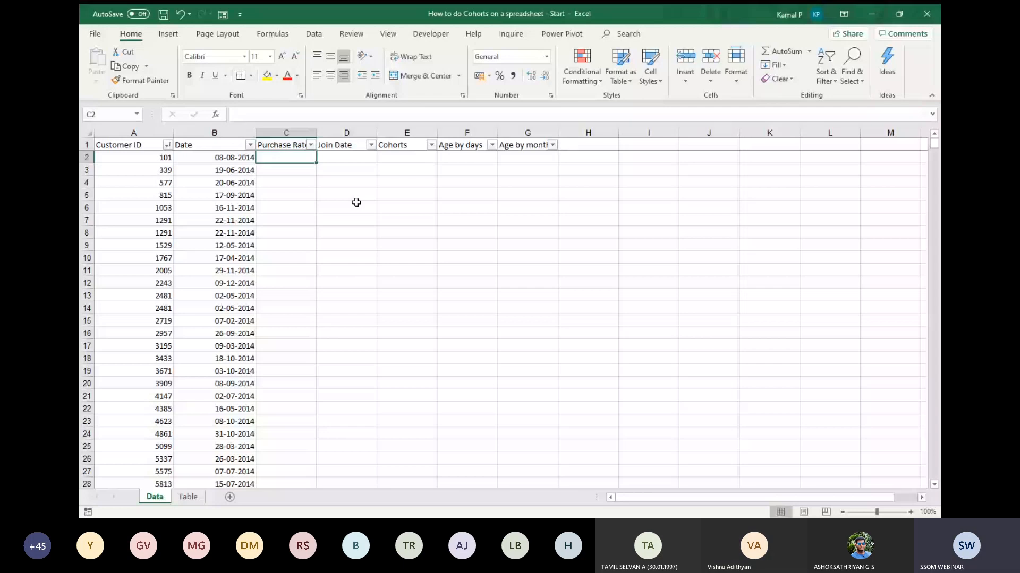
key("alt+Tab")
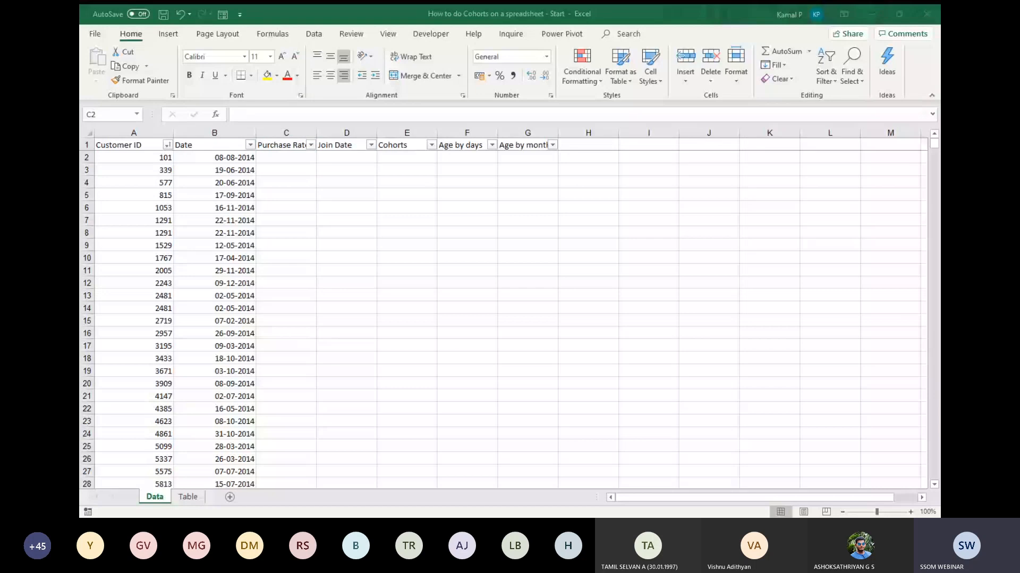
key("alt+Tab")
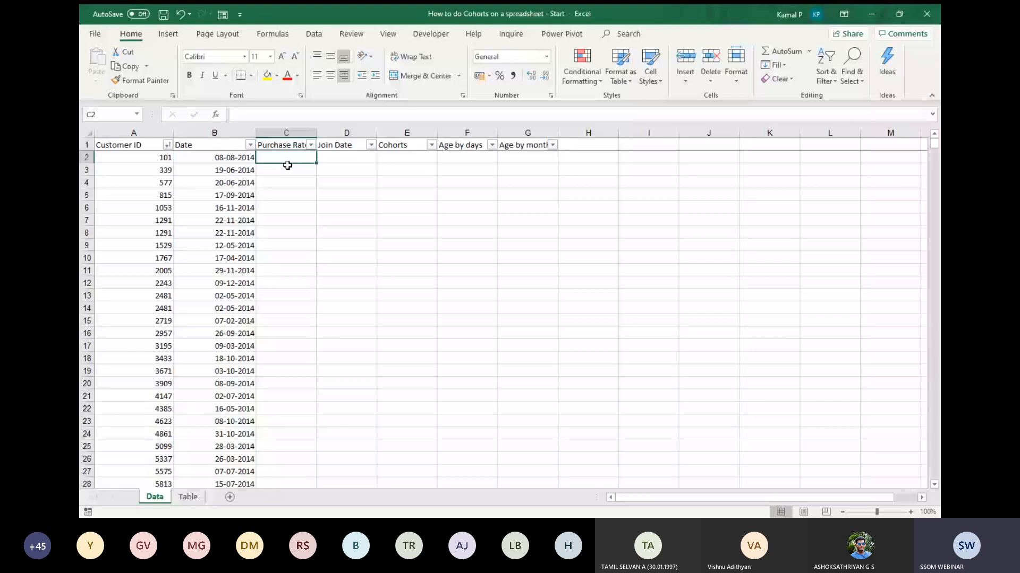
key("ctrl+shift+l")
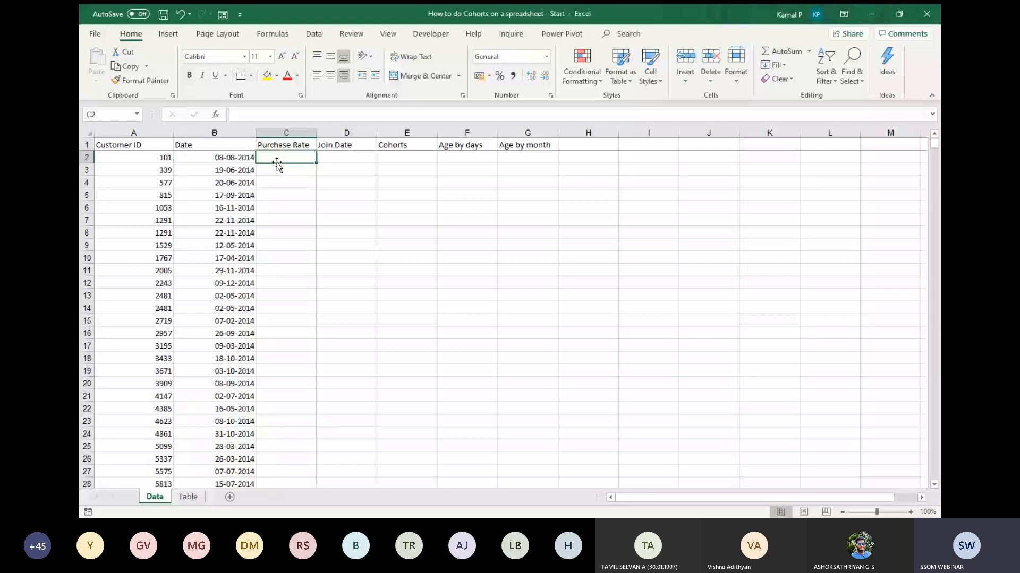
Magnify the sheet to 160% and look over the empty columns' headers from Purchase Rate to Age by month.
key("Up")
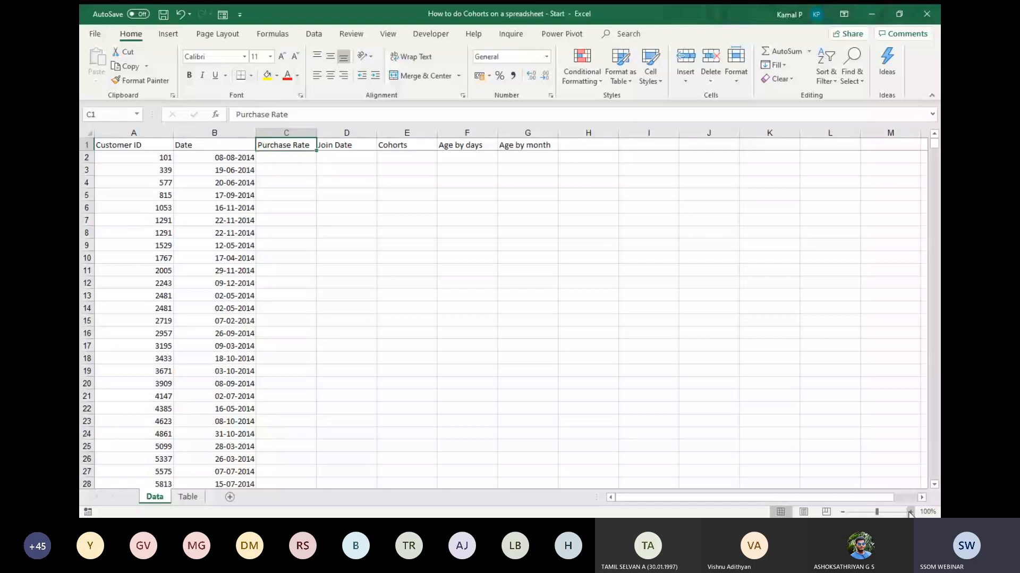
left_click(909, 513)
left_click(909, 513)
left_click(909, 512)
left_click(910, 512)
left_click(909, 513)
left_click(909, 513)
key("Right")
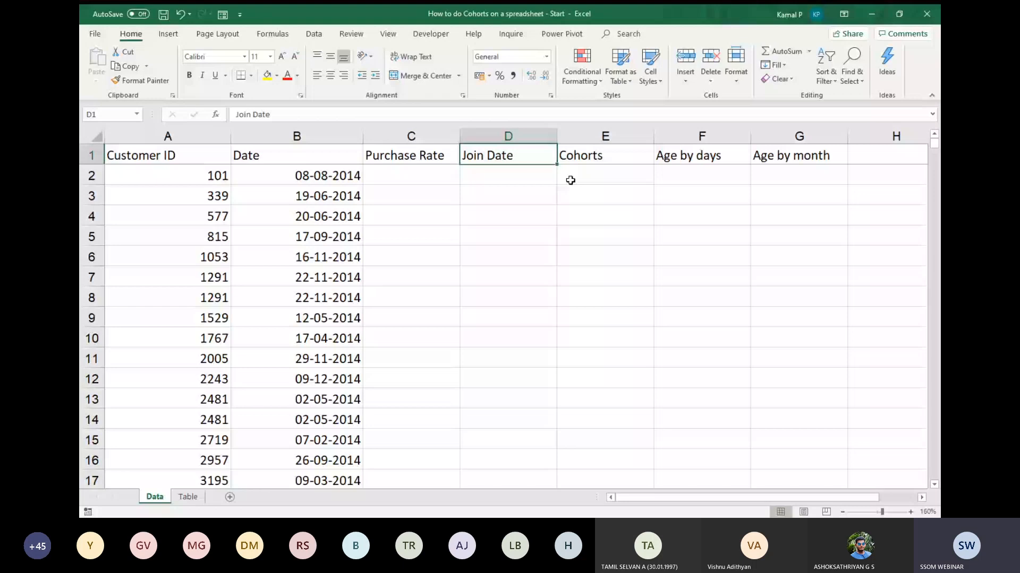
left_click(796, 159)
left_click(435, 173)
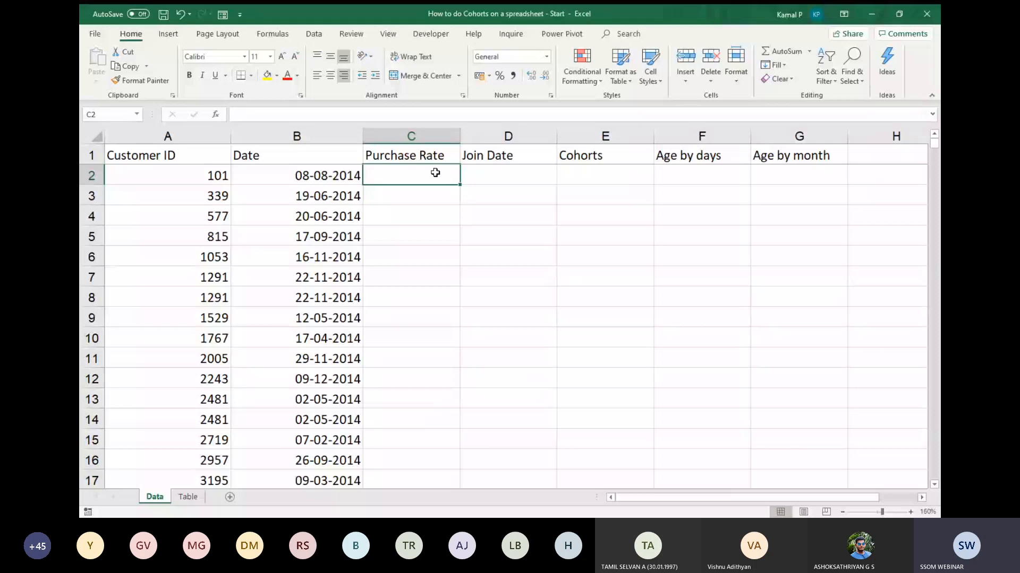
Magnify the sheet to 200% and examine the repeated Customer ID and its purchase dates in rows 7 and 8.
left_click(186, 275)
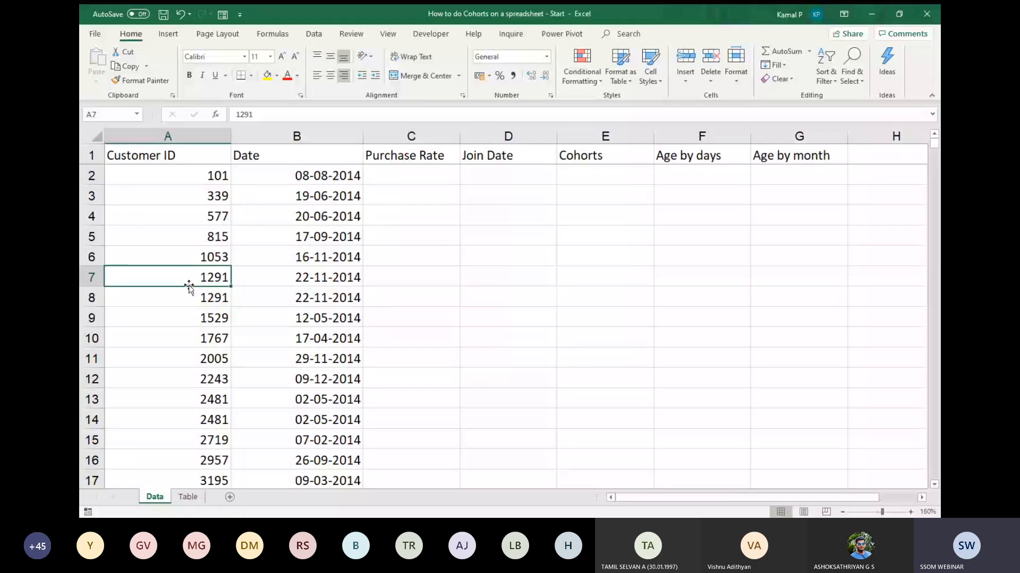
left_click_drag(189, 281, 189, 297)
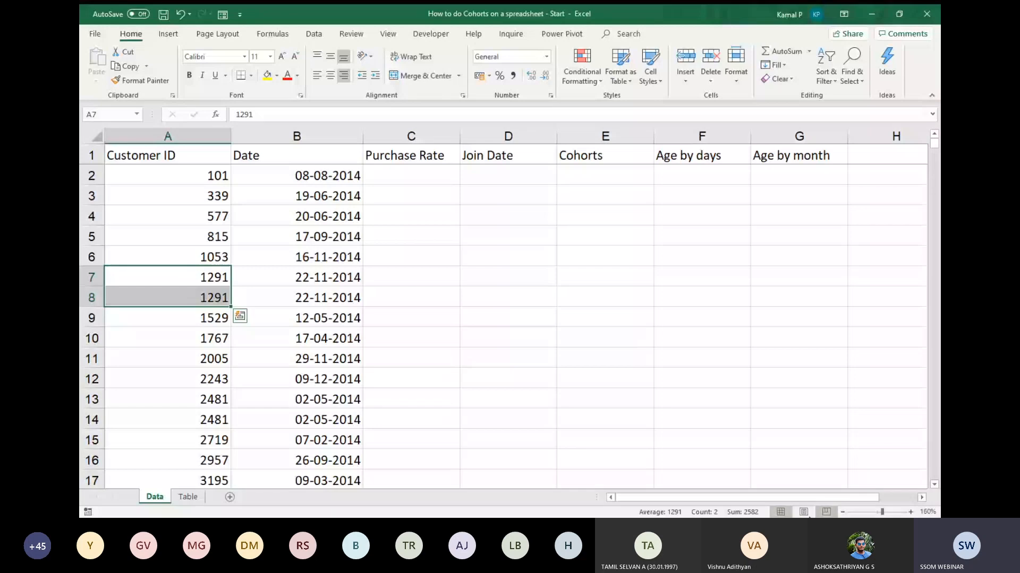
left_click(909, 512)
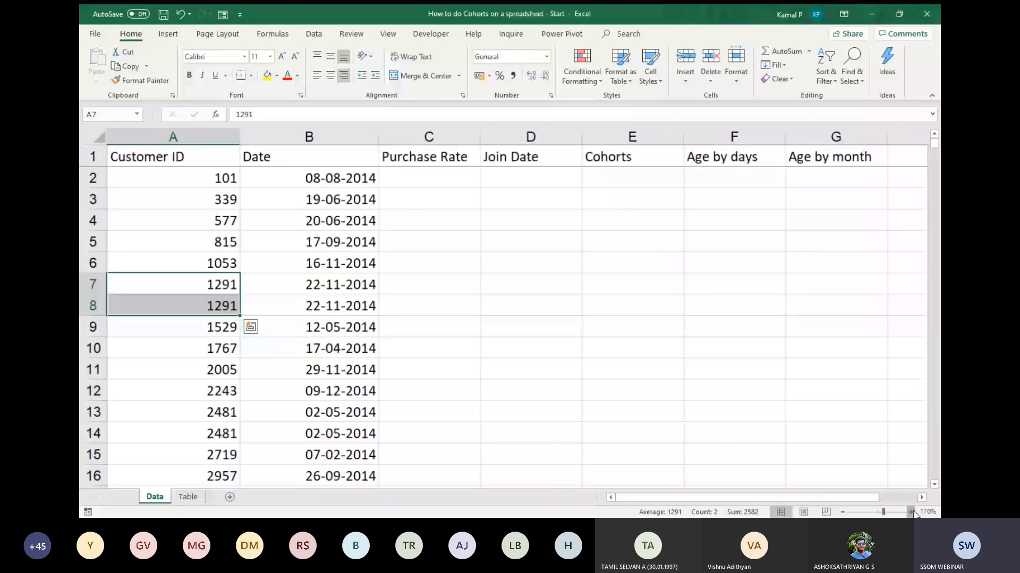
left_click(911, 512)
left_click(910, 512)
left_click(910, 512)
scroll(240, 321, "down", 1)
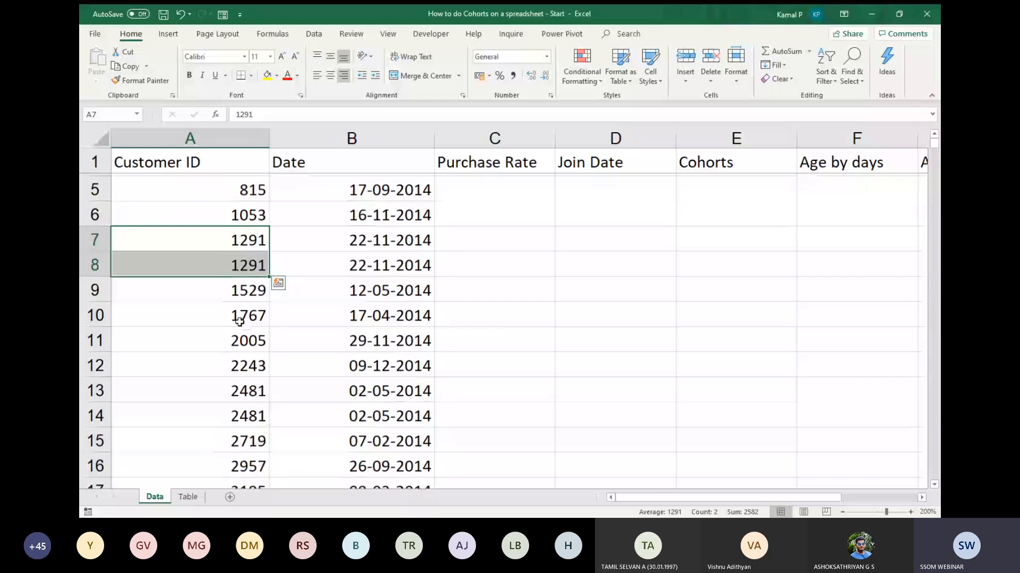
left_click(247, 239)
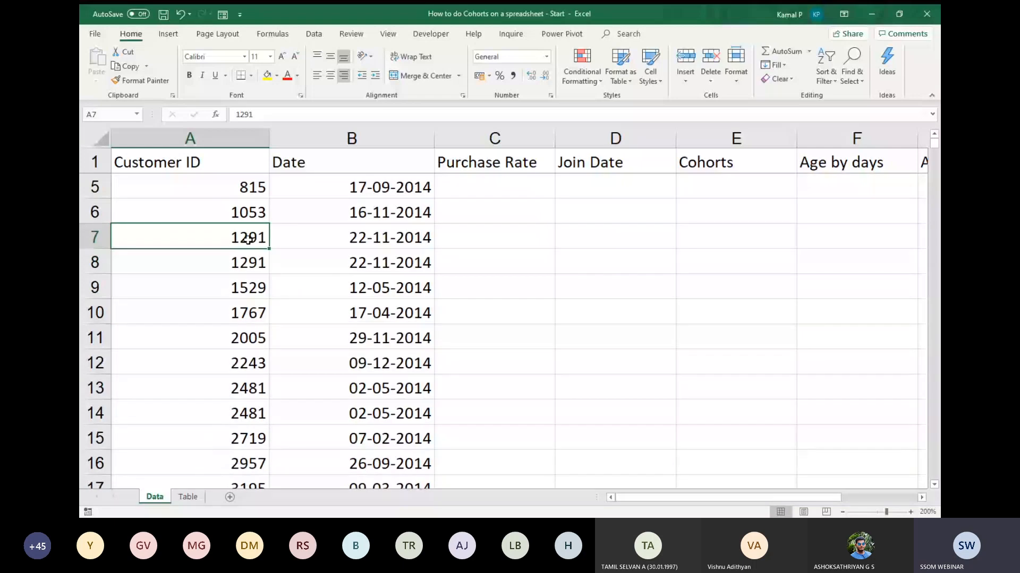
left_click(380, 243)
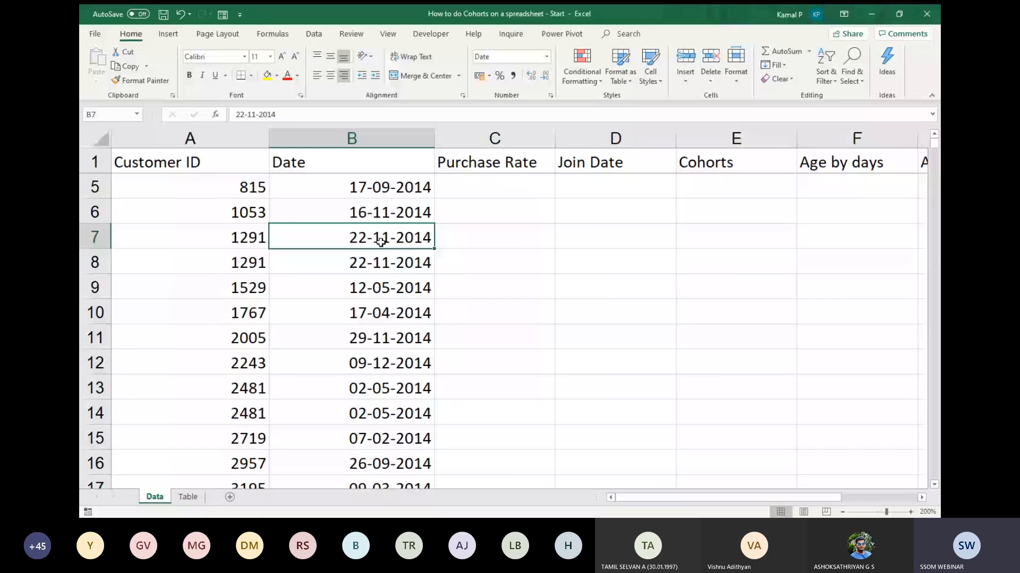
Compare the purchase dates of the repeated customer in rows 28 and 29 and their Purchase Rate cells.
scroll(255, 396, "down", 5)
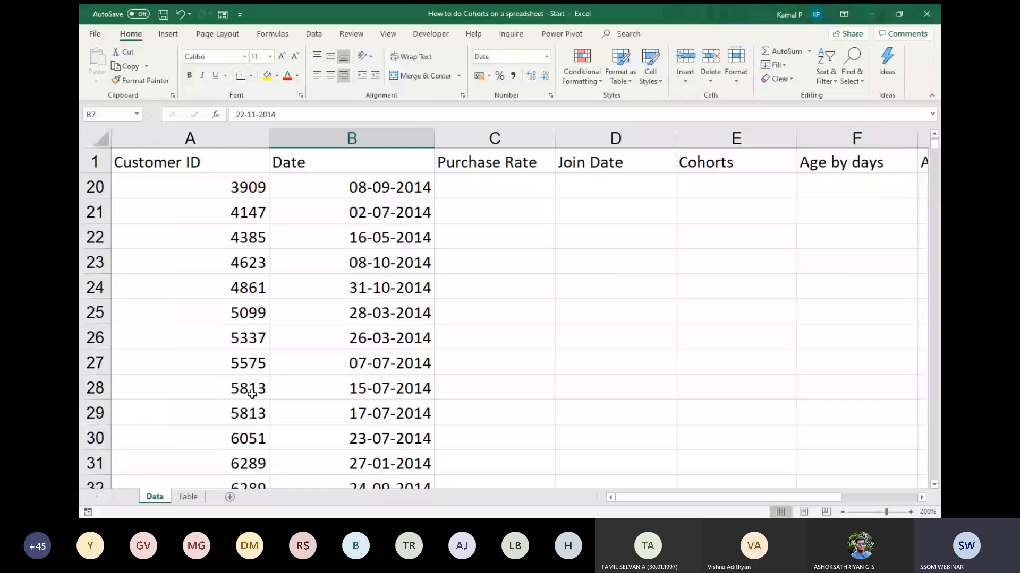
left_click(252, 394)
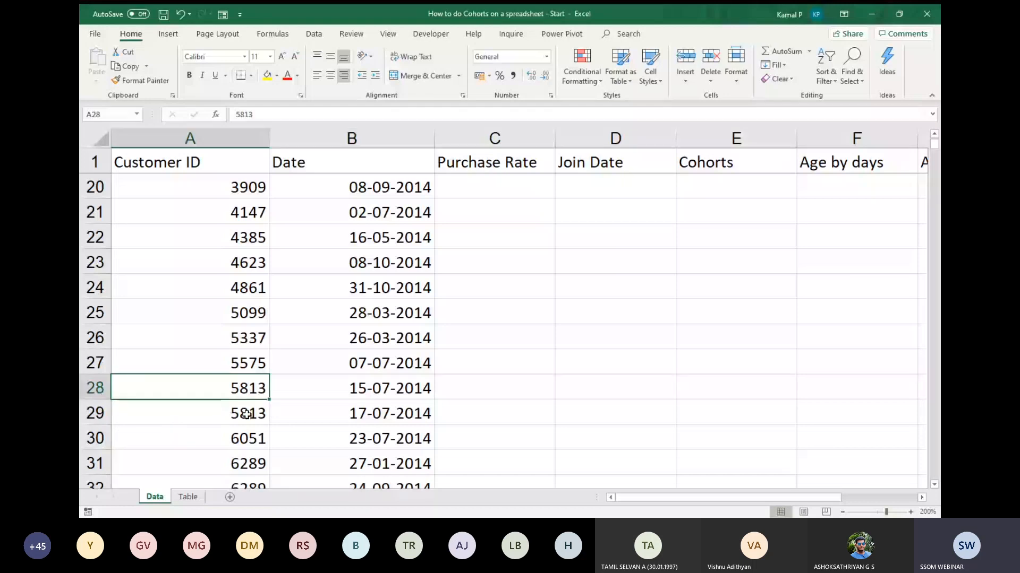
left_click(247, 414)
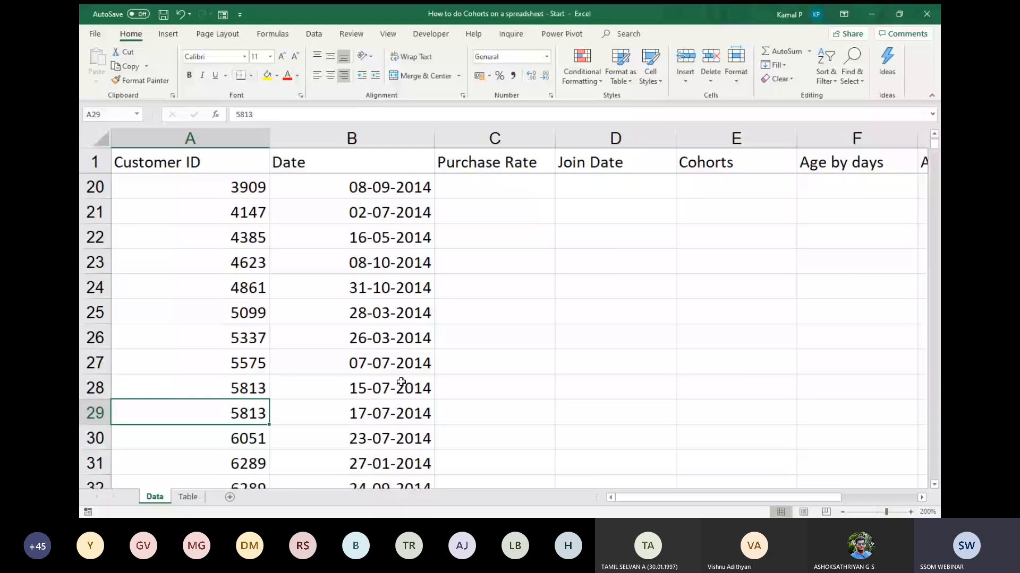
left_click(401, 383)
scroll(401, 382, "down", 2)
left_click(249, 265)
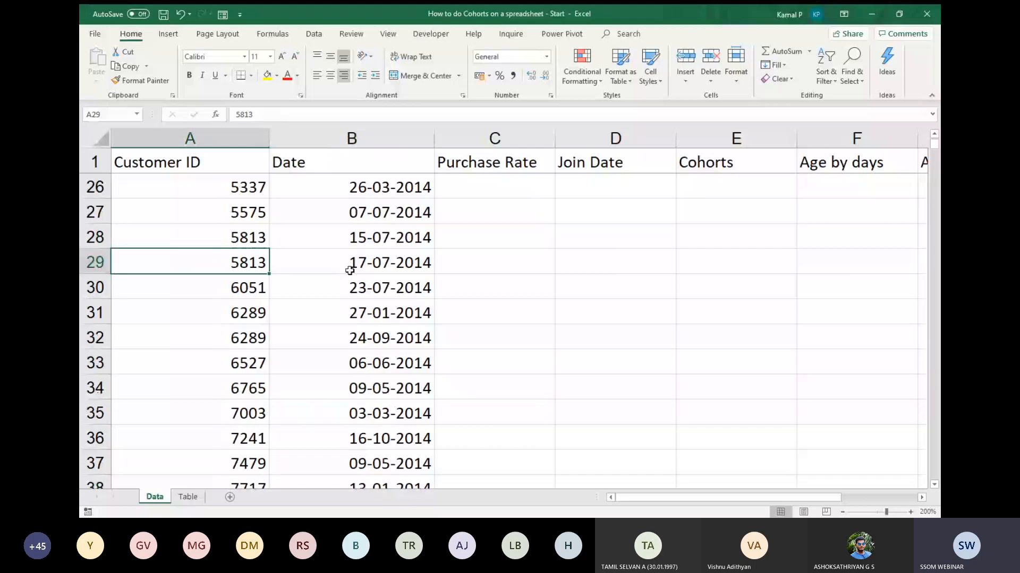
left_click(381, 268)
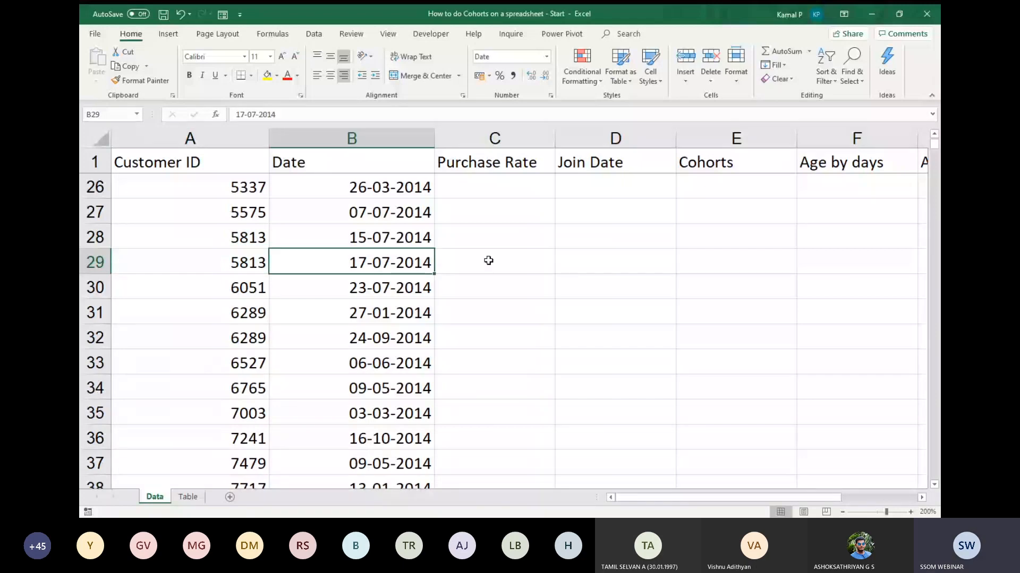
left_click(391, 240)
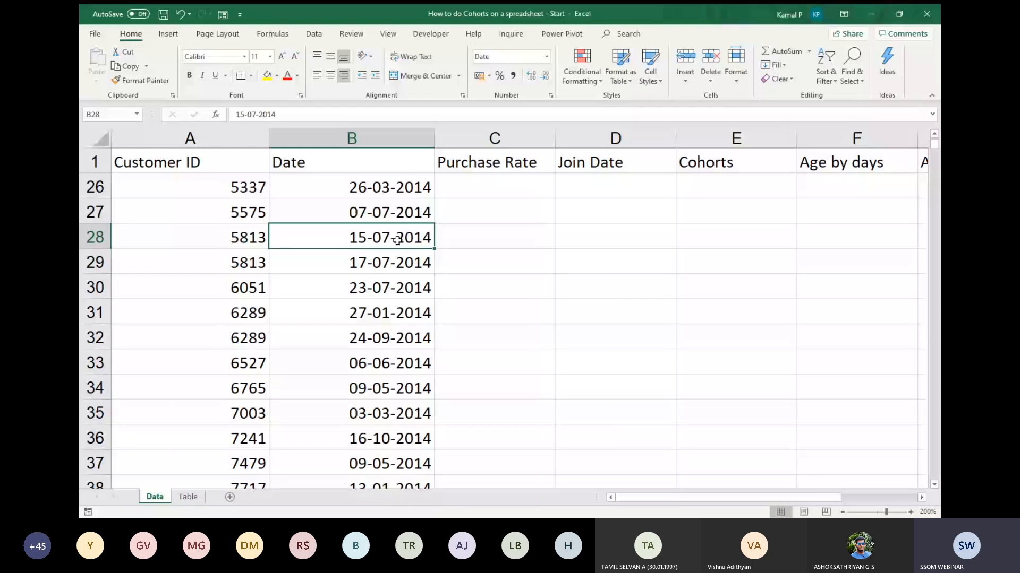
left_click(530, 243)
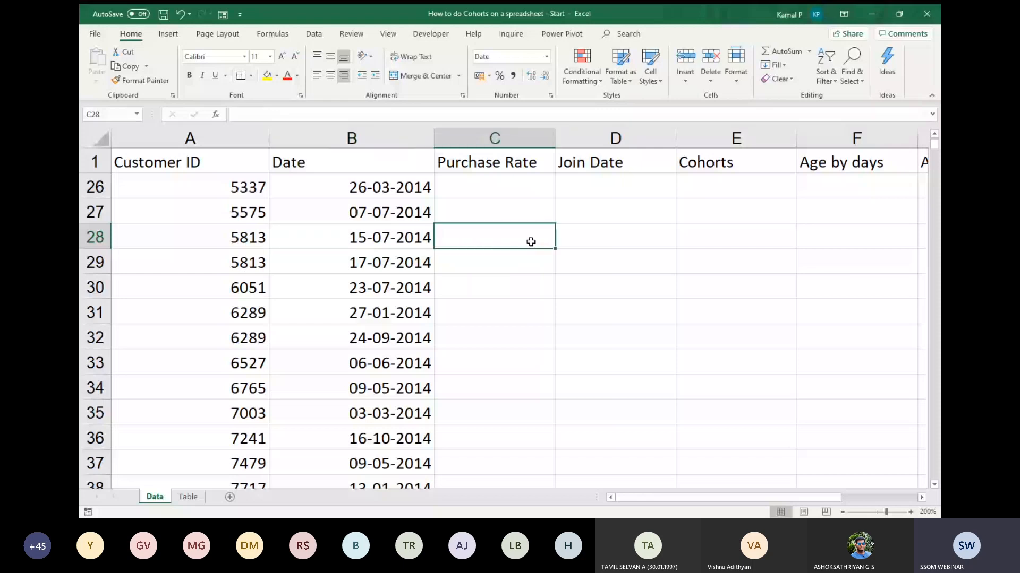
left_click(533, 266)
Enter the formula =IF(A2=A1, C1+1, 1) in the first Purchase Rate cell, C2.
scroll(532, 266, "up", 8)
left_click(527, 191)
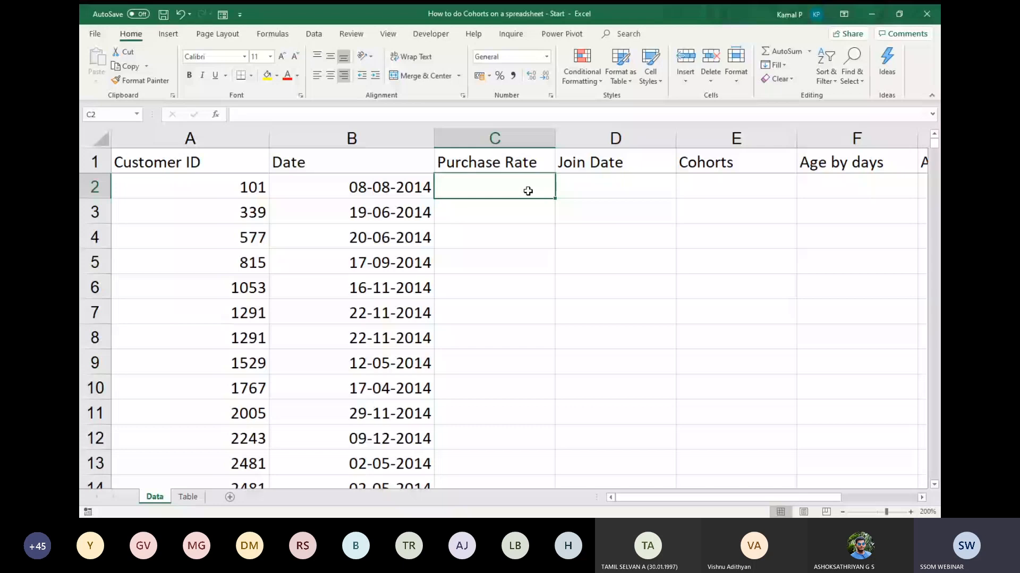
type("=")
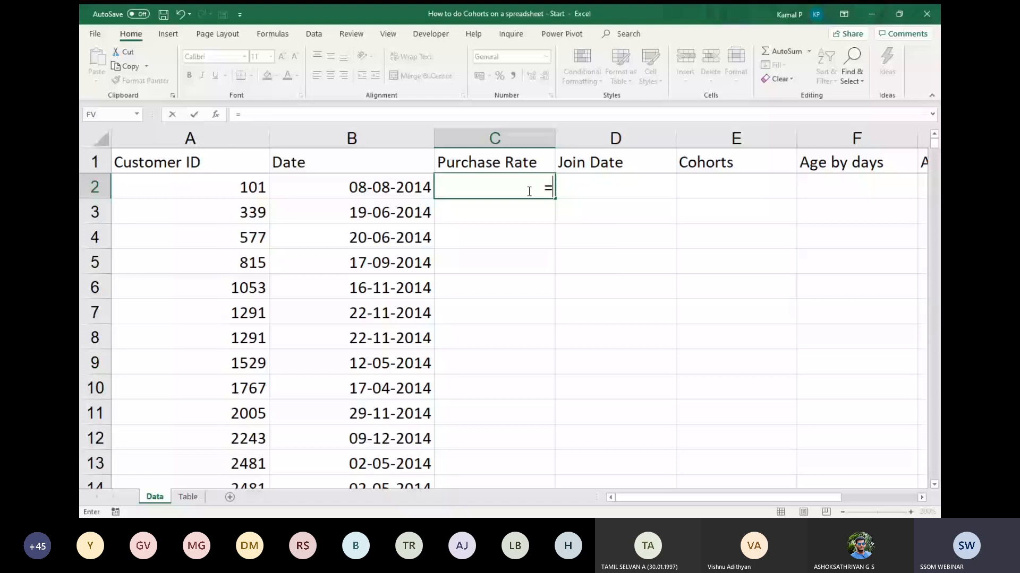
type("if")
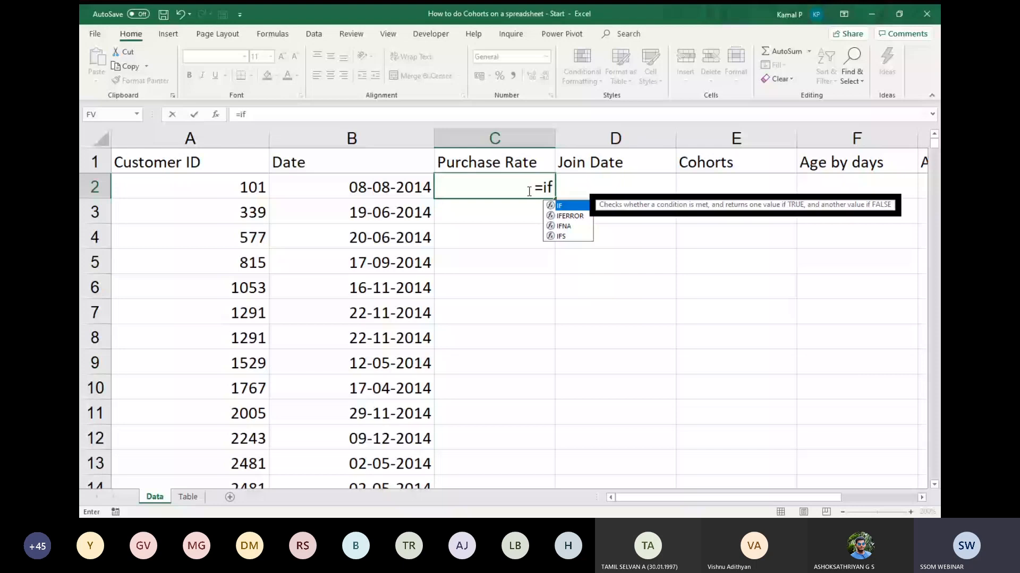
key("Tab")
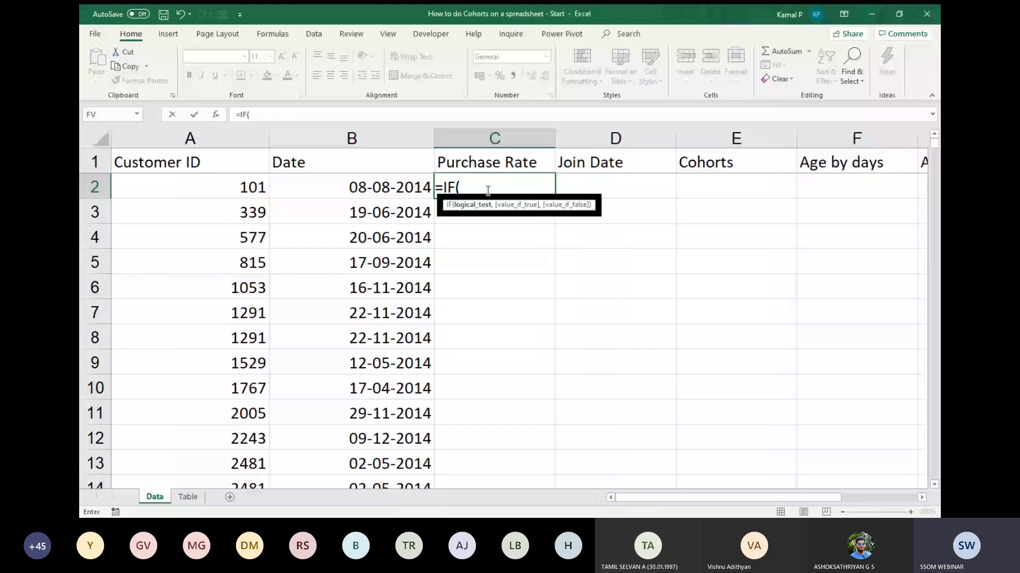
left_click(254, 185)
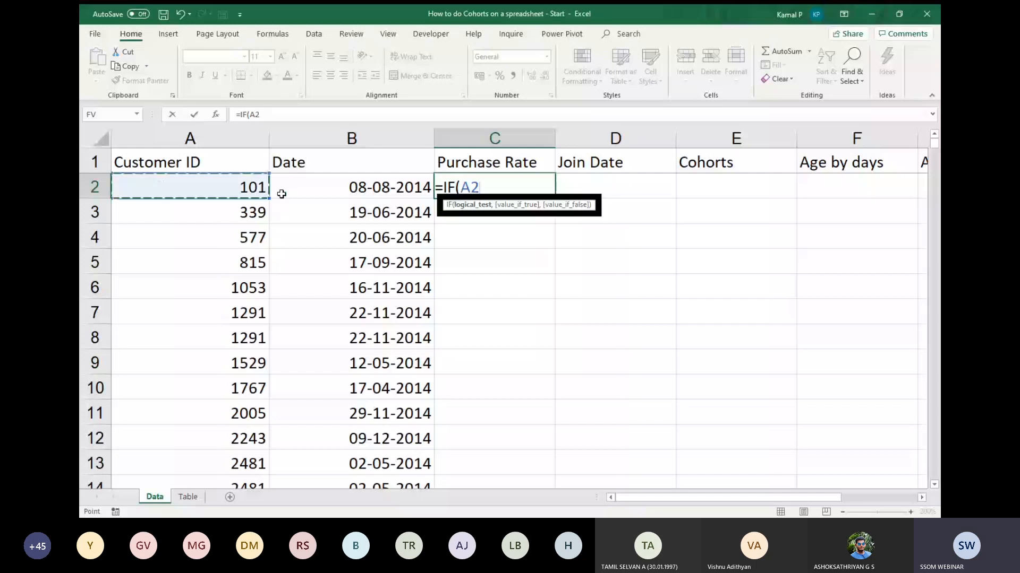
type("=")
left_click(212, 163)
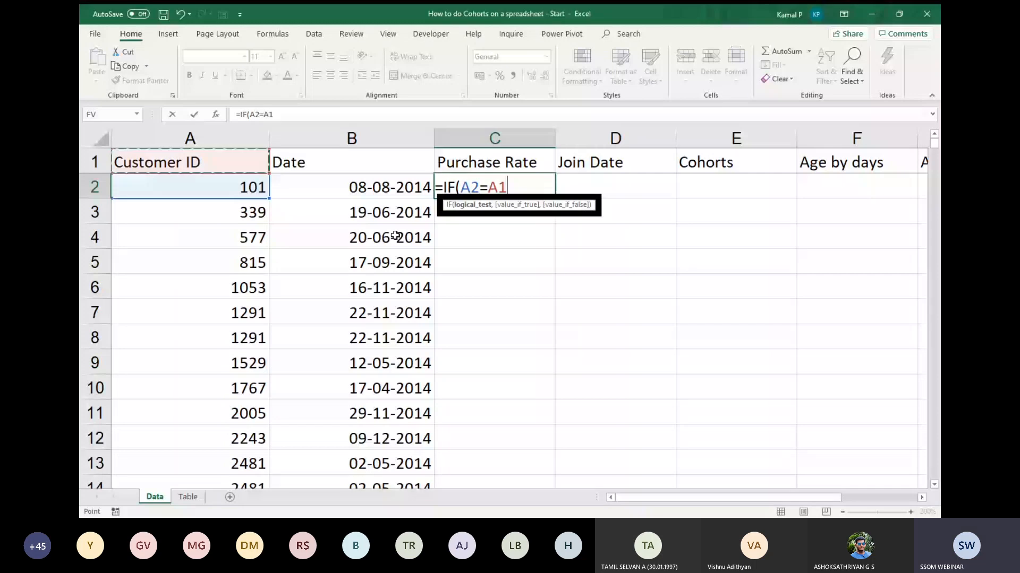
type(",")
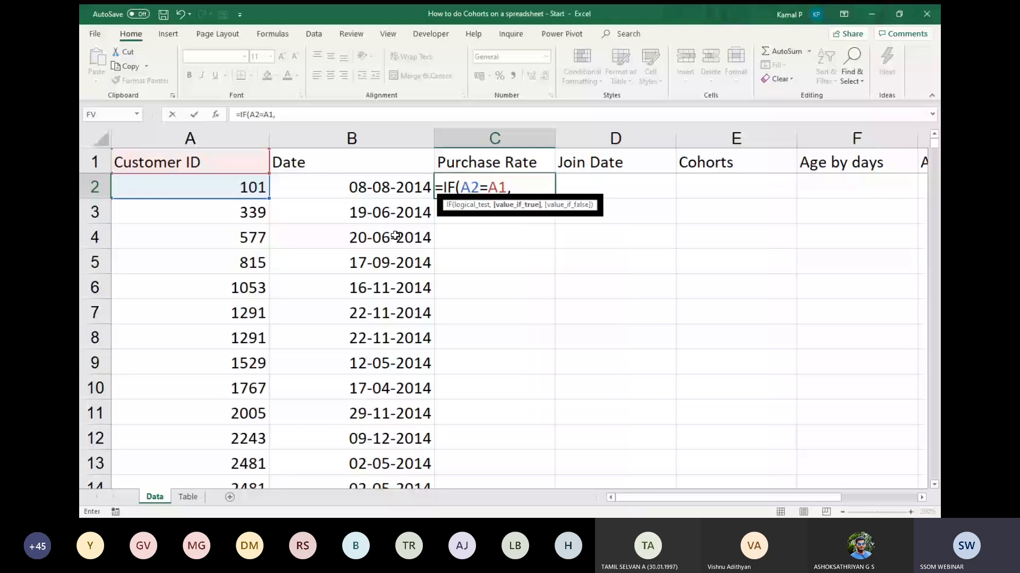
type(" c1+1, 1")
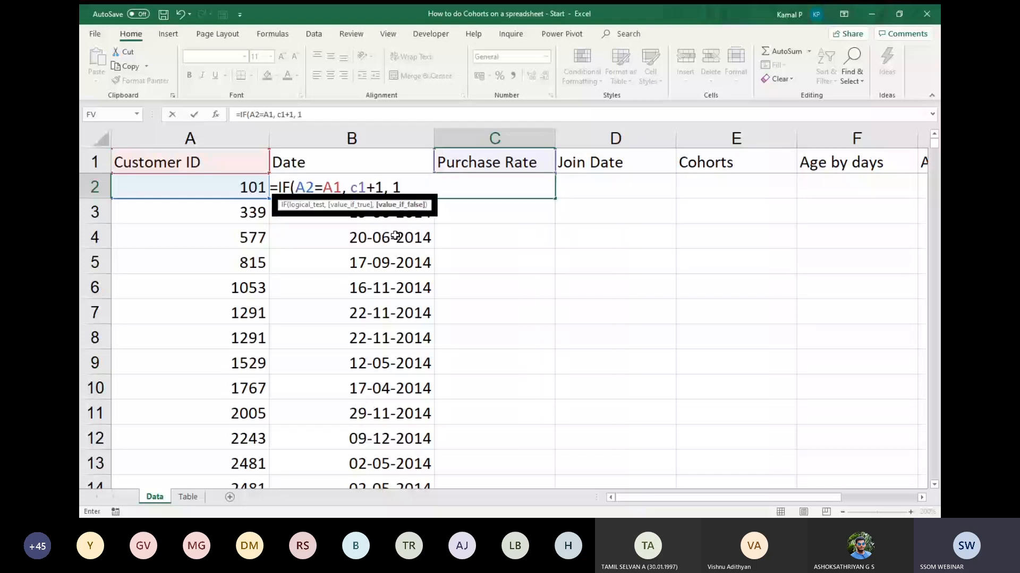
key("Return")
key("Up")
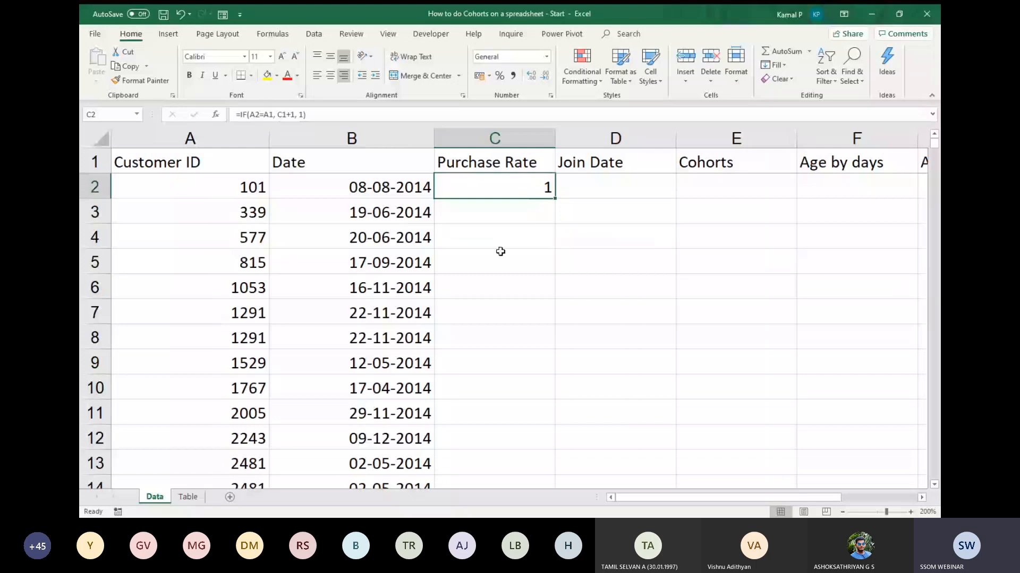
Display the sheet's formulas to inspect the one in C2, and narrow the Date column.
key("ctrl+grave")
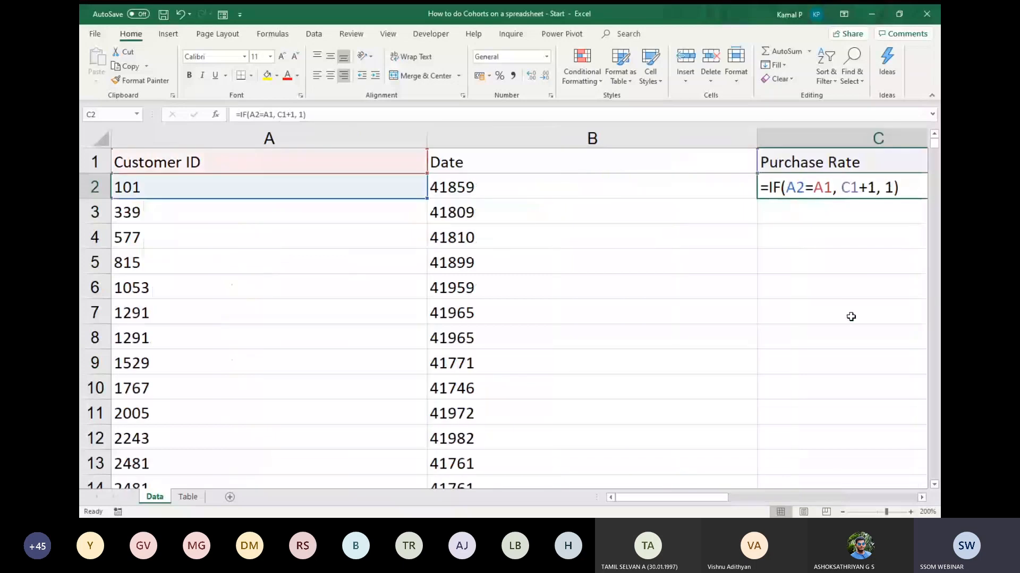
left_click_drag(757, 138, 612, 137)
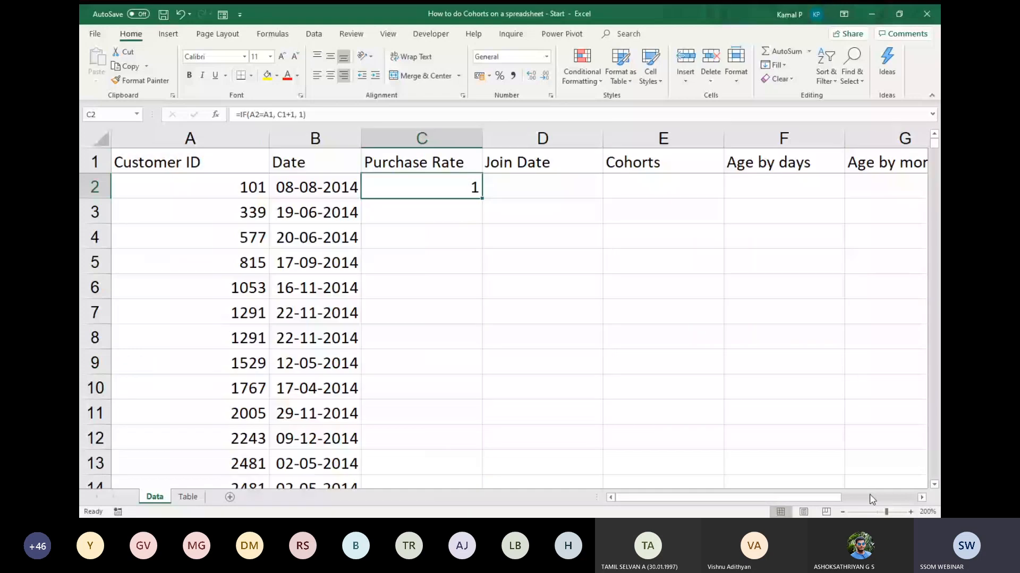
Fill the Purchase Rate formula from C2 down through all data rows and look over the filled column.
scroll(393, 173, "down", 2, "ctrl")
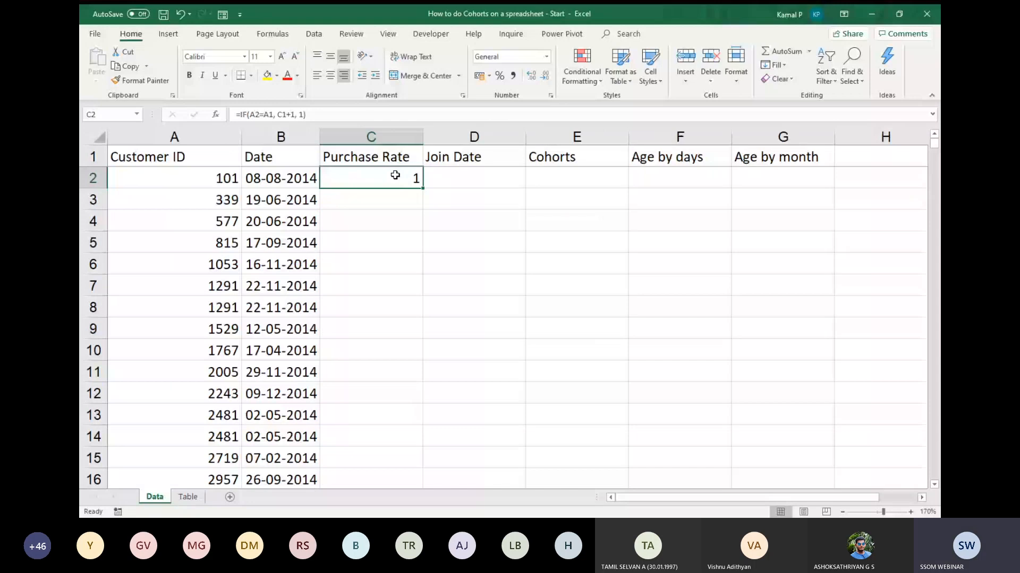
double_click(423, 187)
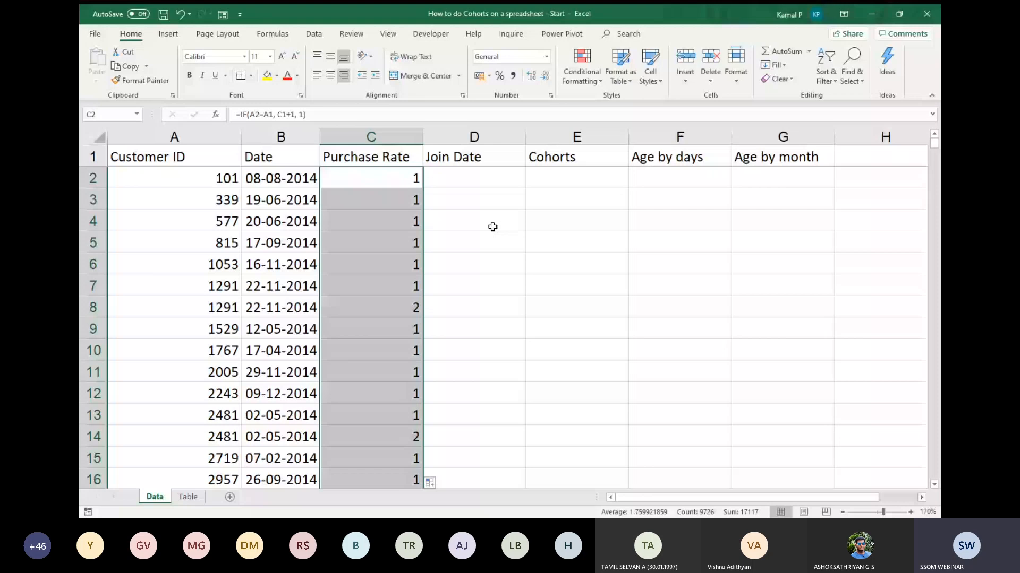
scroll(373, 202, "down", 18)
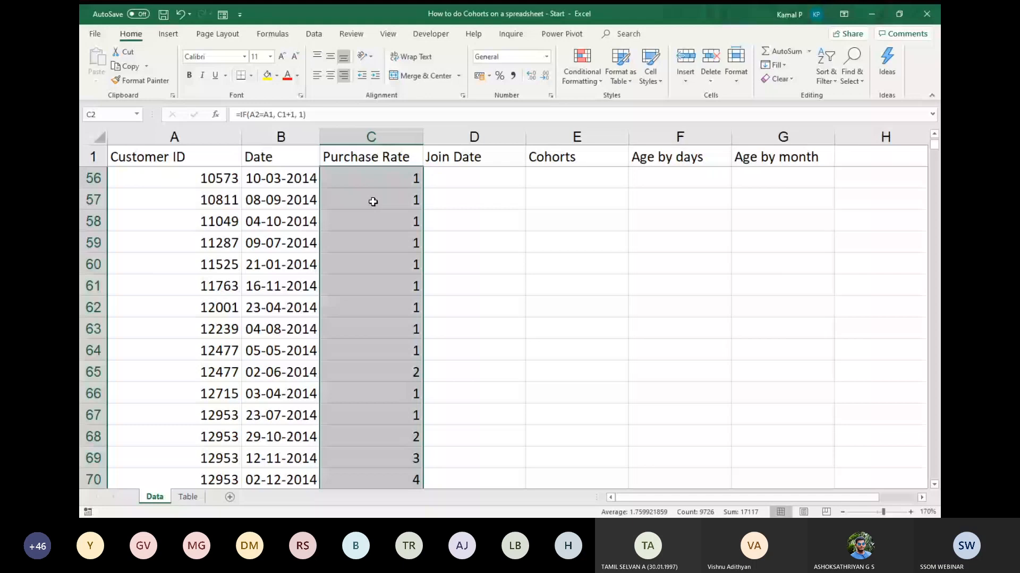
scroll(373, 202, "up", 18)
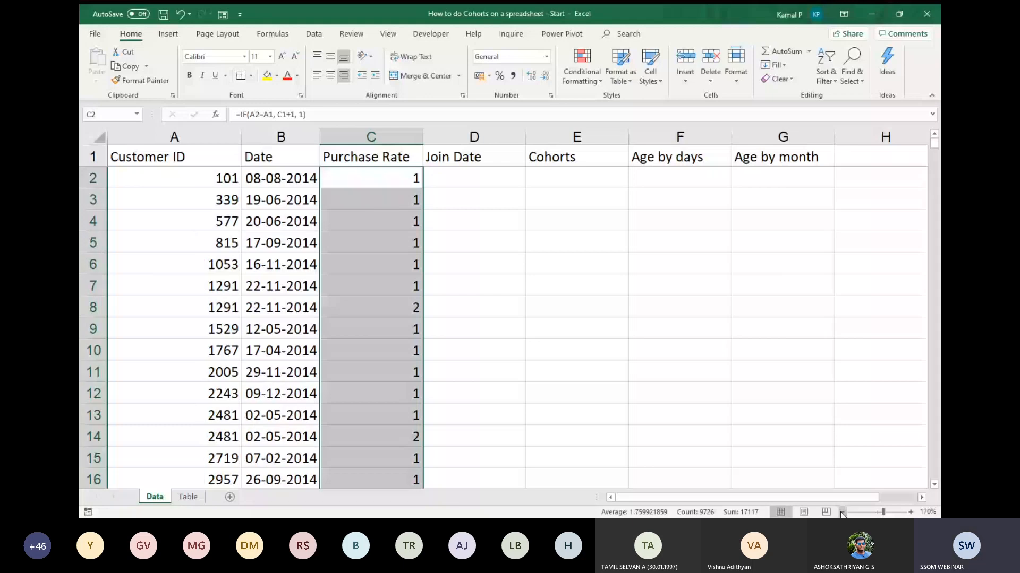
Magnify the sheet to 250% and check the repeated customer's IDs, dates and Purchase Rate formulas in rows 7 and 8.
left_click(910, 512)
left_click(910, 513)
left_click(910, 513)
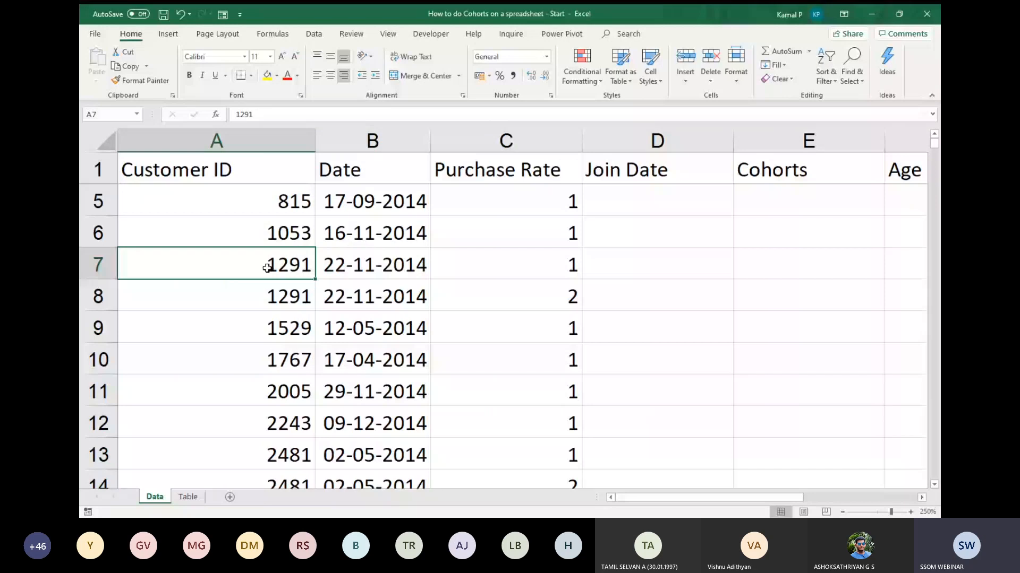
left_click(350, 272)
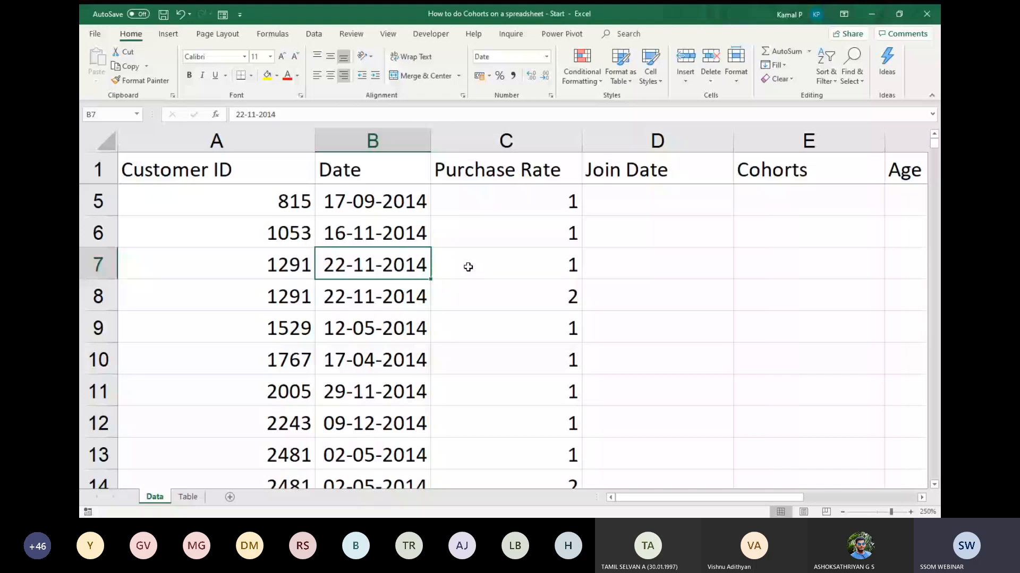
left_click(520, 264)
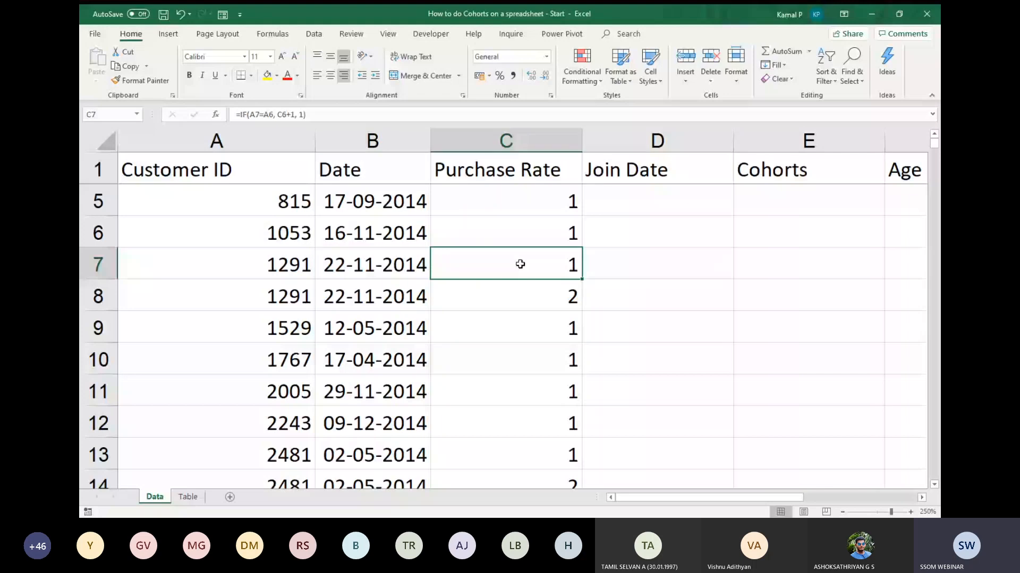
left_click(293, 263)
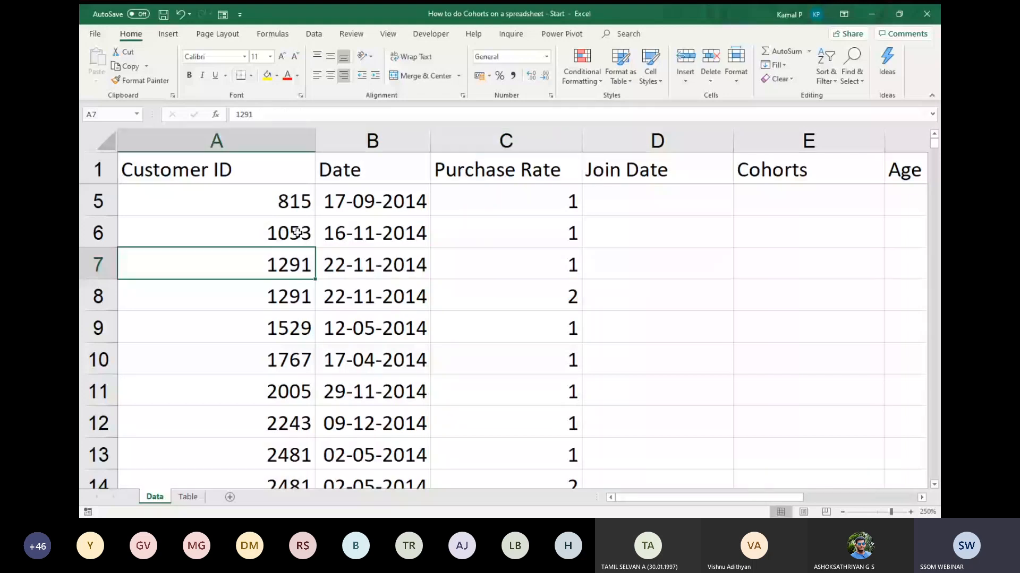
left_click(557, 270)
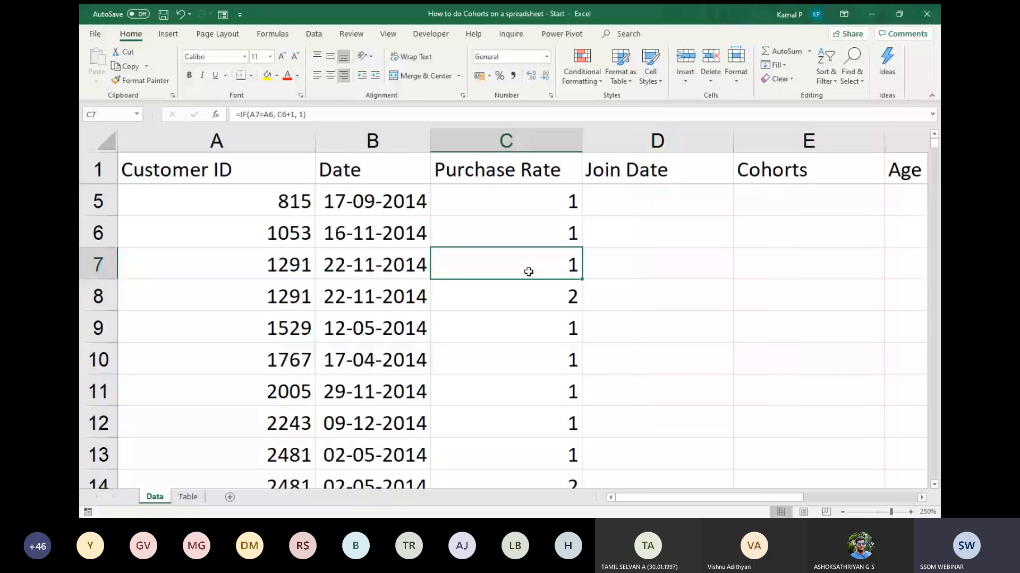
left_click(296, 306)
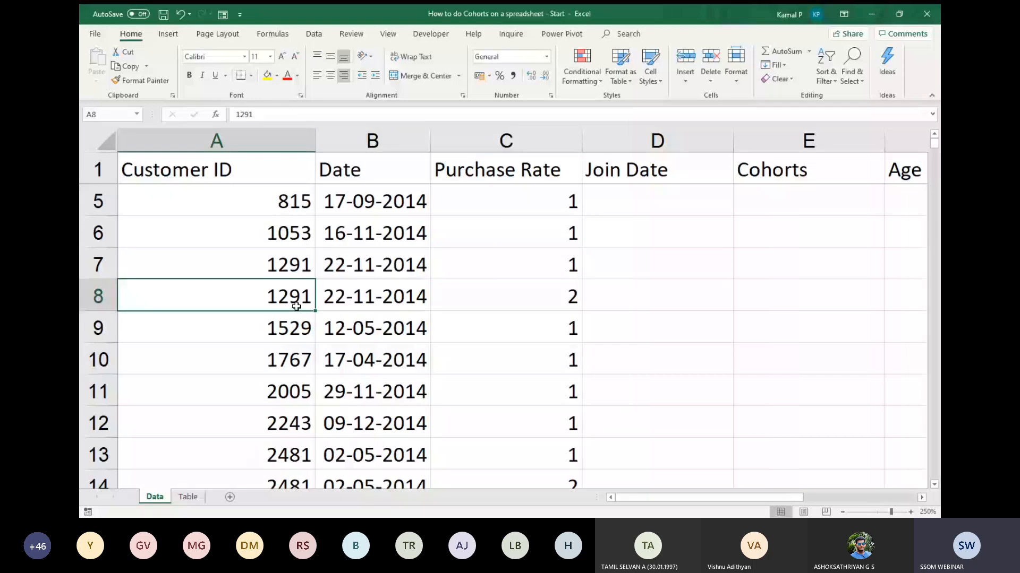
left_click(564, 295)
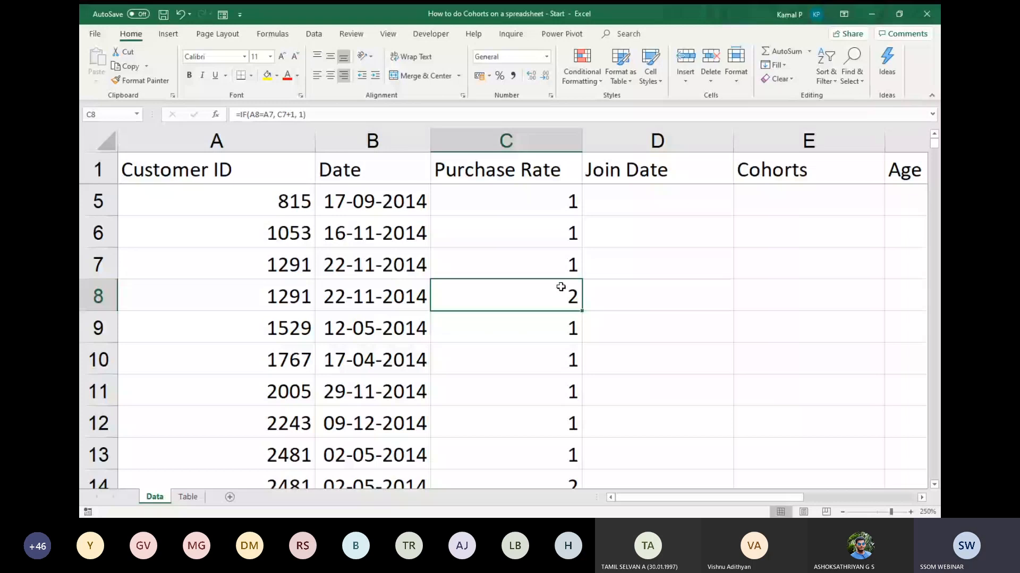
Check the repeated customer's purchase dates and Purchase Rate values in rows 28 and 29.
scroll(560, 287, "down", 6)
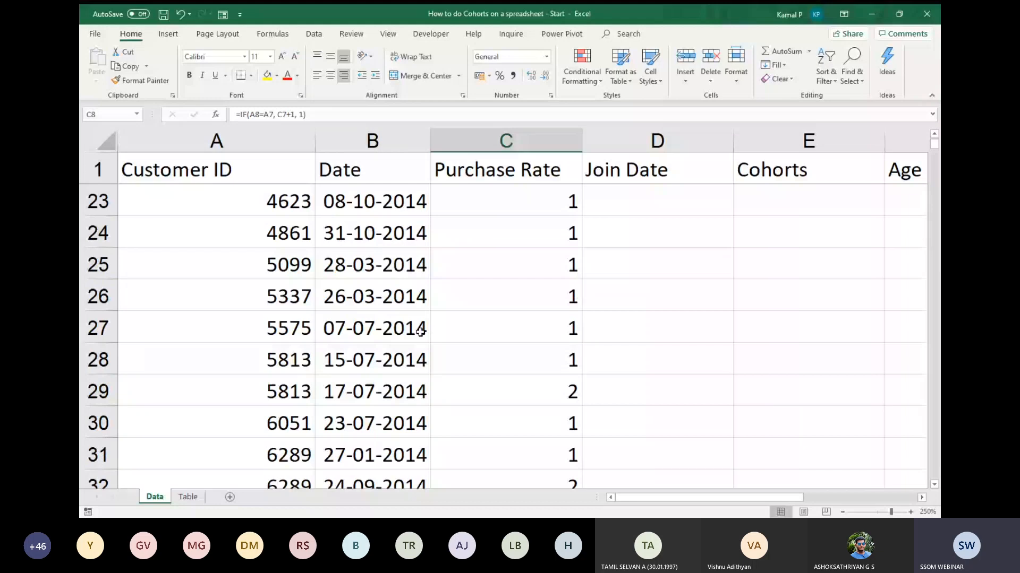
scroll(366, 303, "down", 1)
left_click(301, 276)
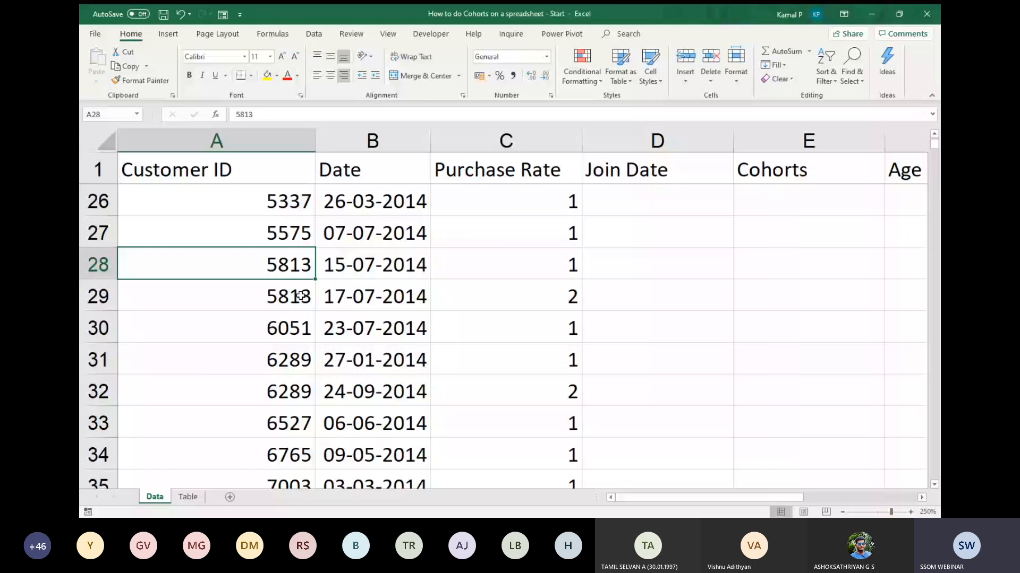
key("Tab")
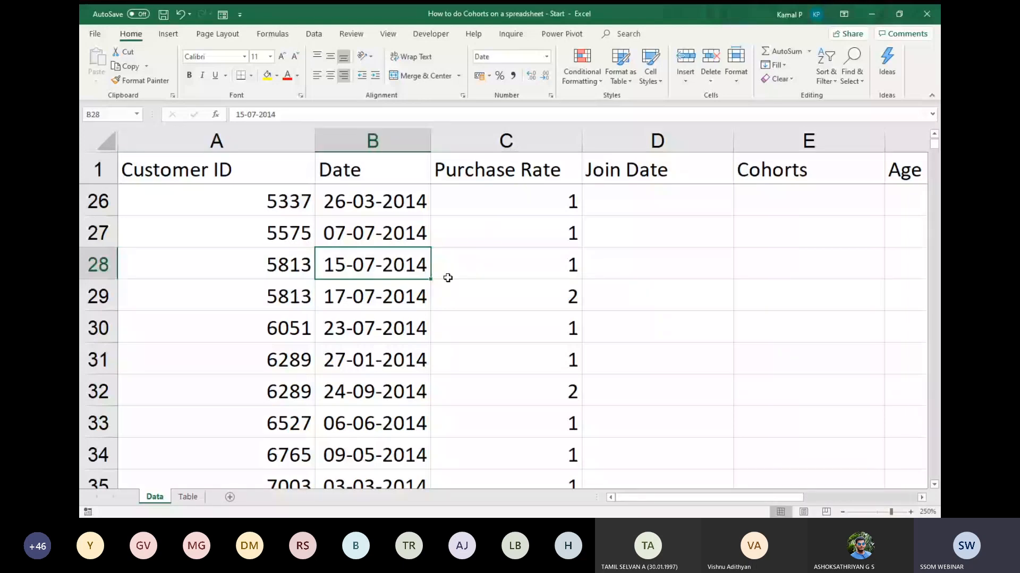
key("Return")
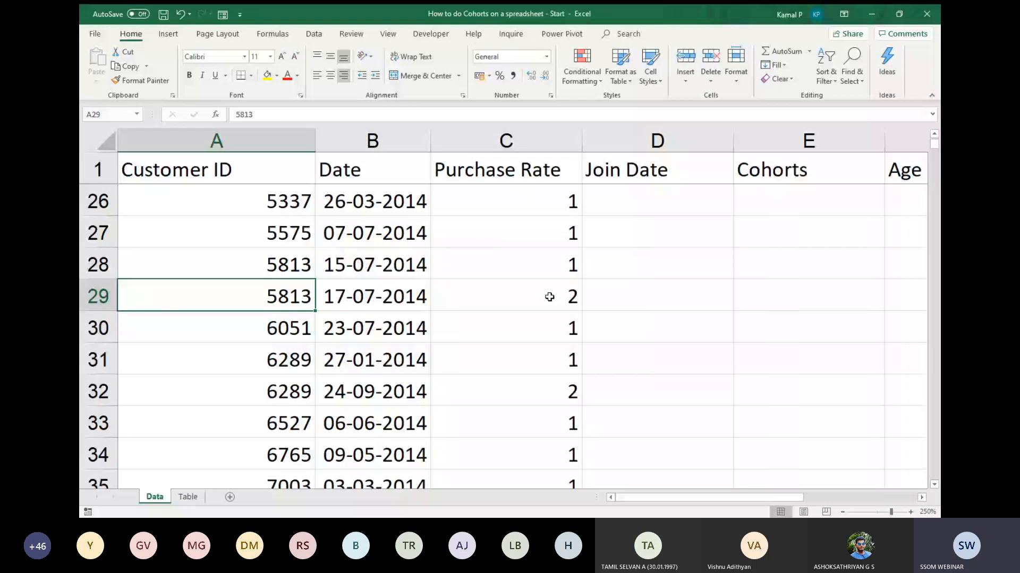
left_click(549, 297)
Add filters to the header row and review the values listed in the Purchase Rate filter without applying one.
scroll(565, 310, "up", 8)
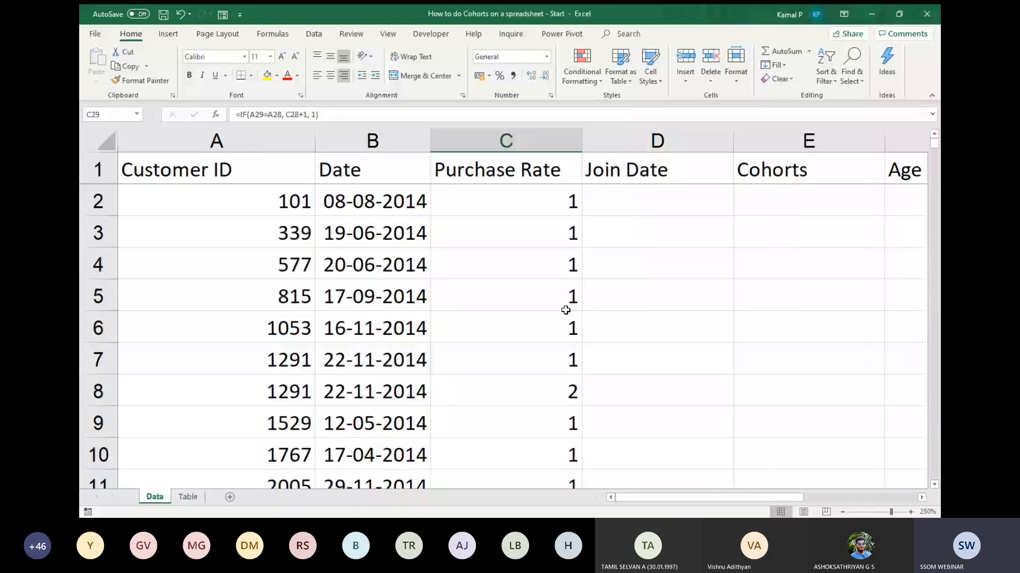
key("ctrl+Up")
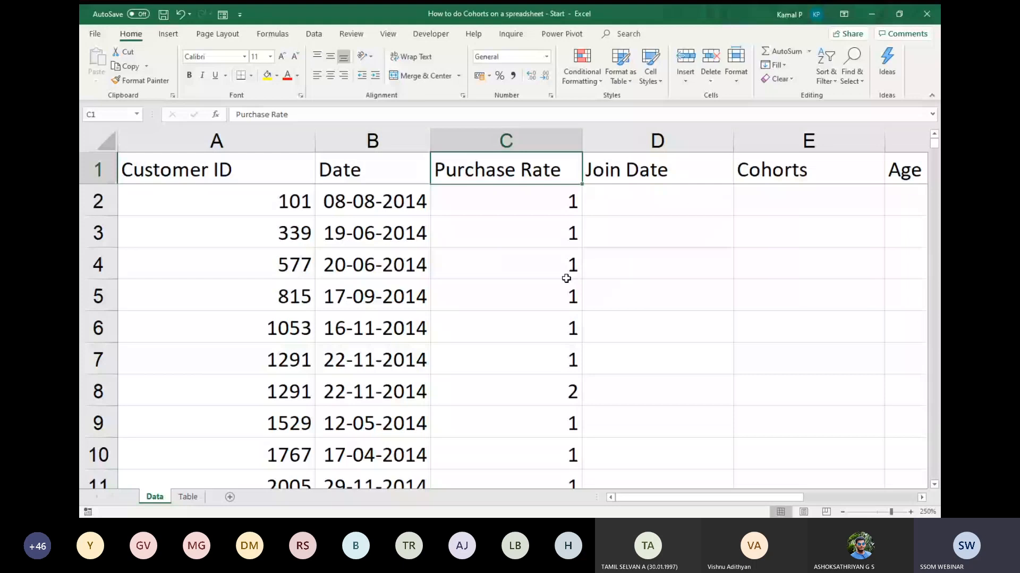
key("ctrl+shift+l")
scroll(566, 278, "right", 2)
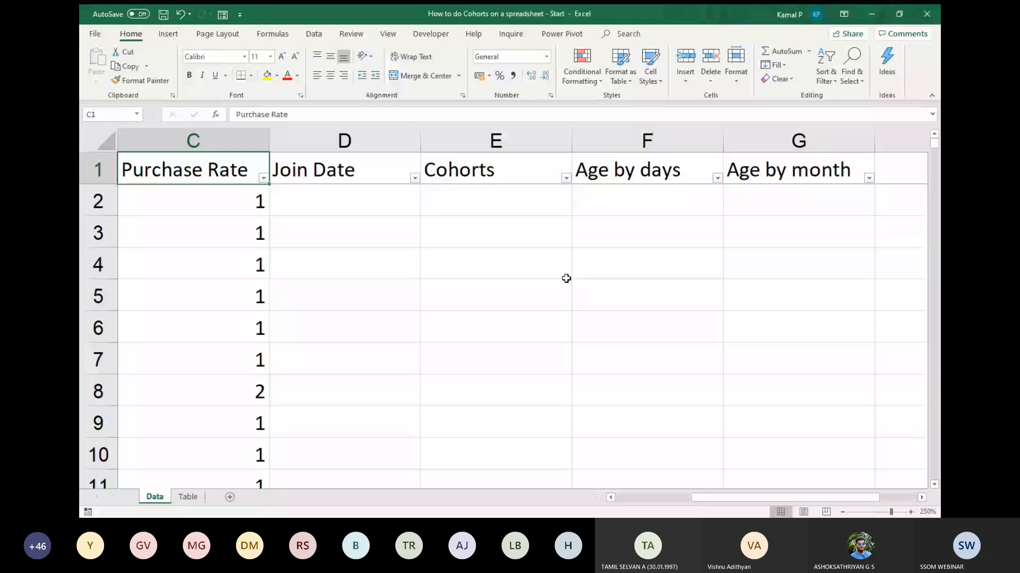
scroll(577, 186, "left", 2)
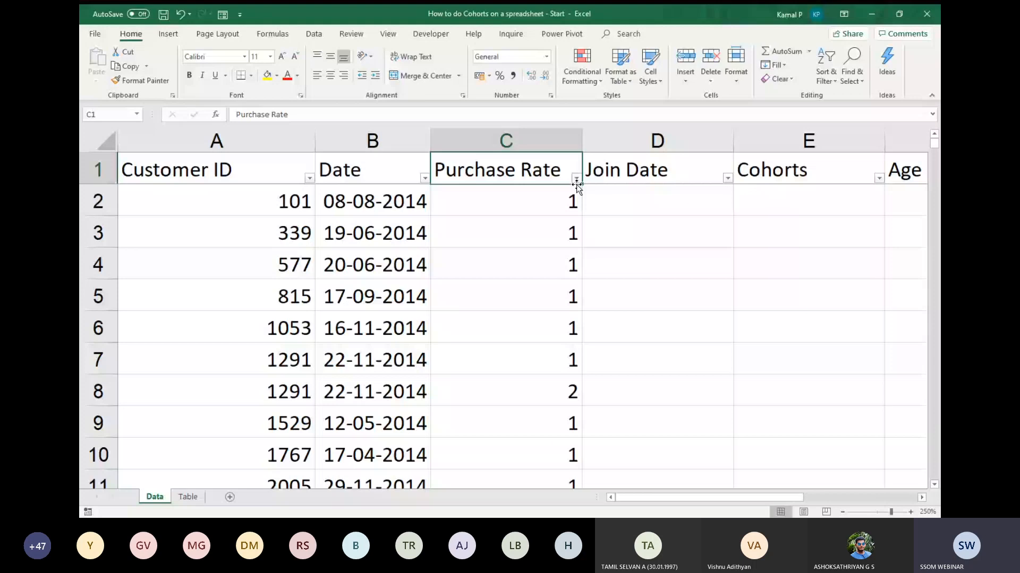
left_click(575, 180)
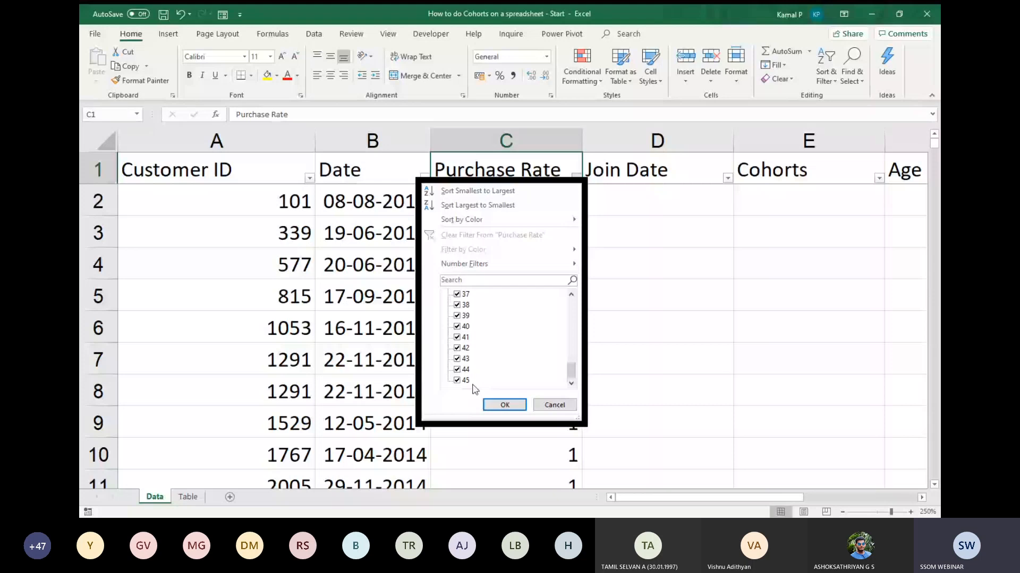
left_click(555, 405)
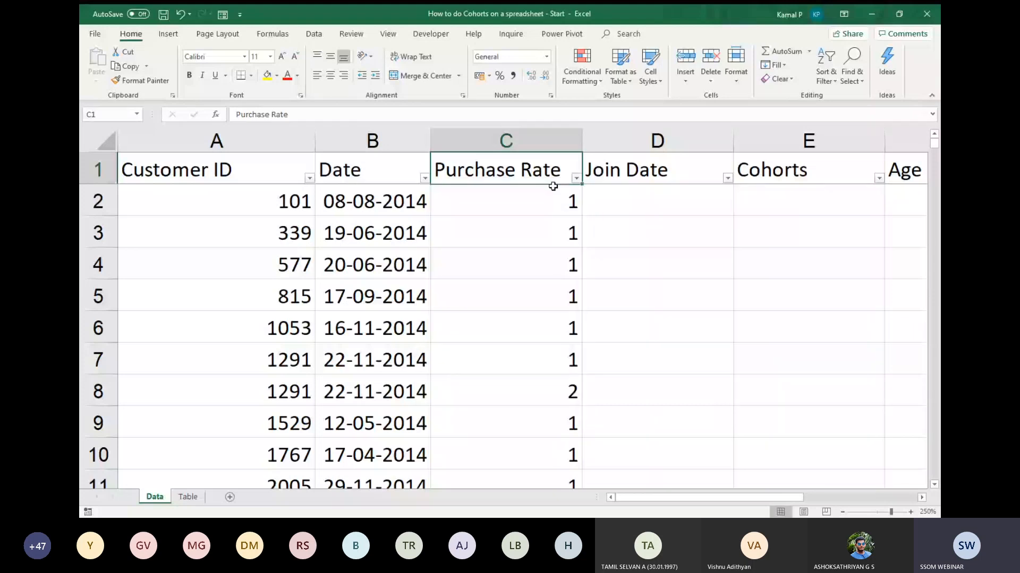
Enter =IF(C2=1, B2,D1) in D2 under Join Date to take the purchase date for a first purchase.
left_click(670, 203)
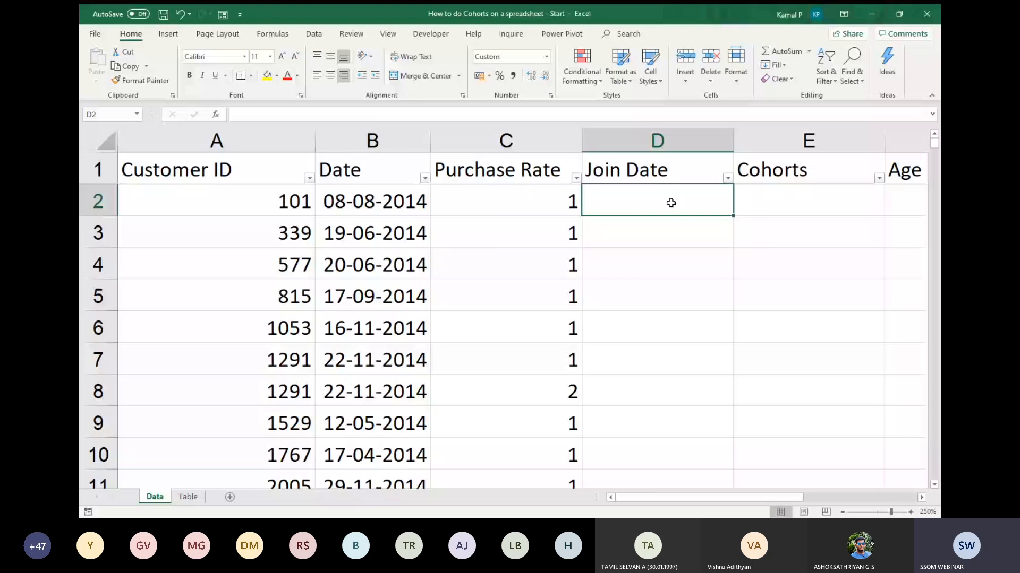
type("=if")
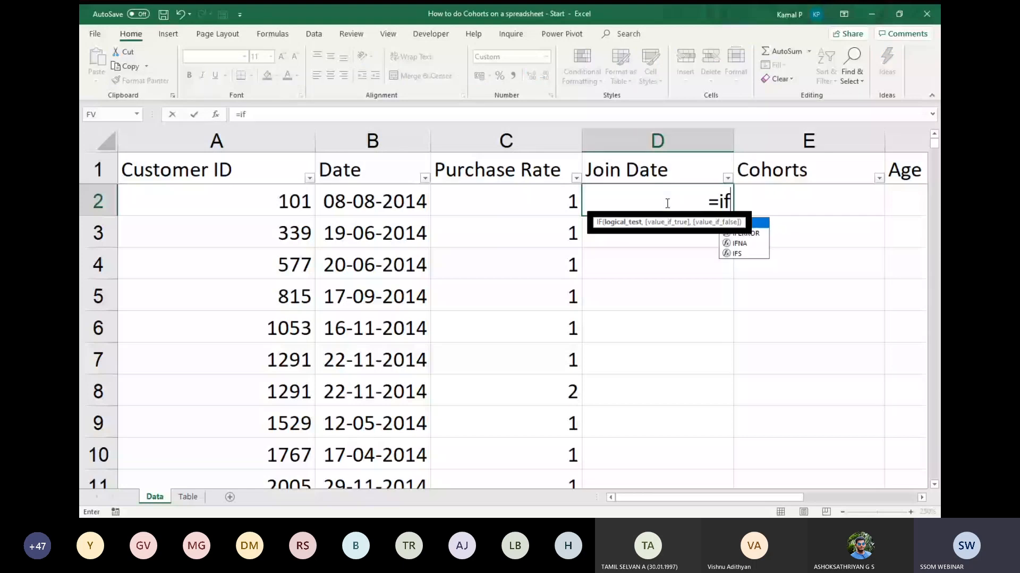
key("Tab")
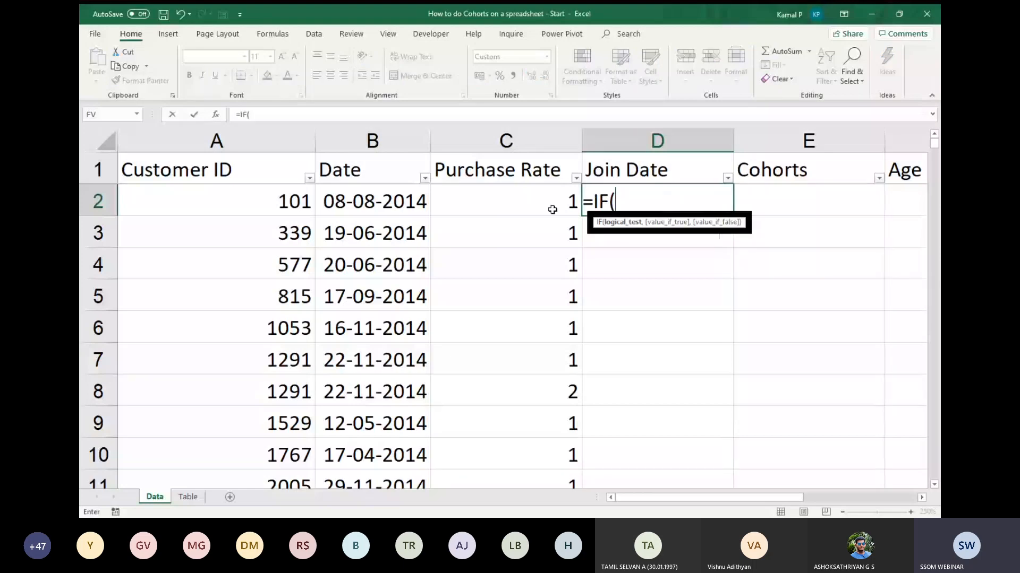
left_click(523, 202)
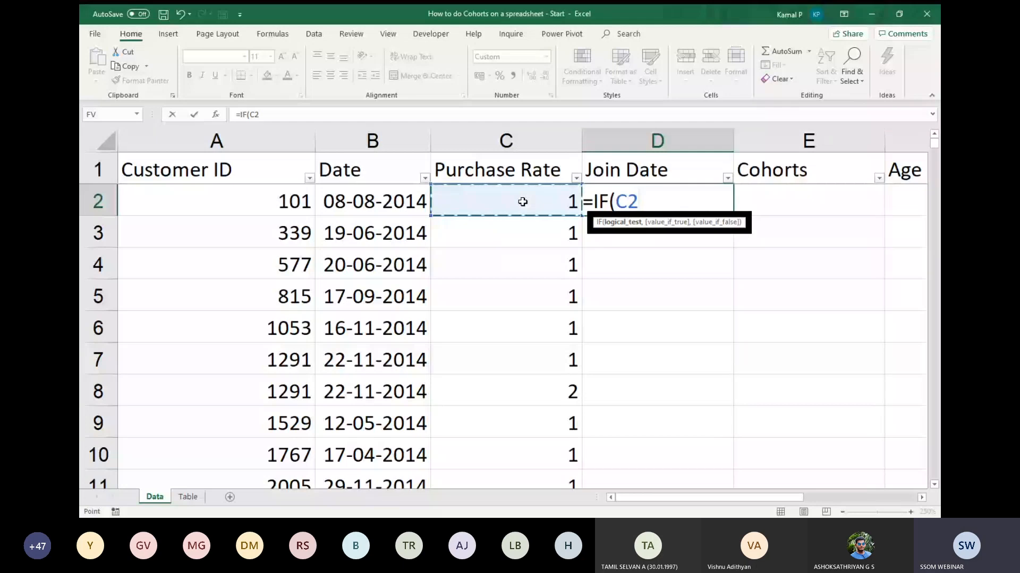
type("=1")
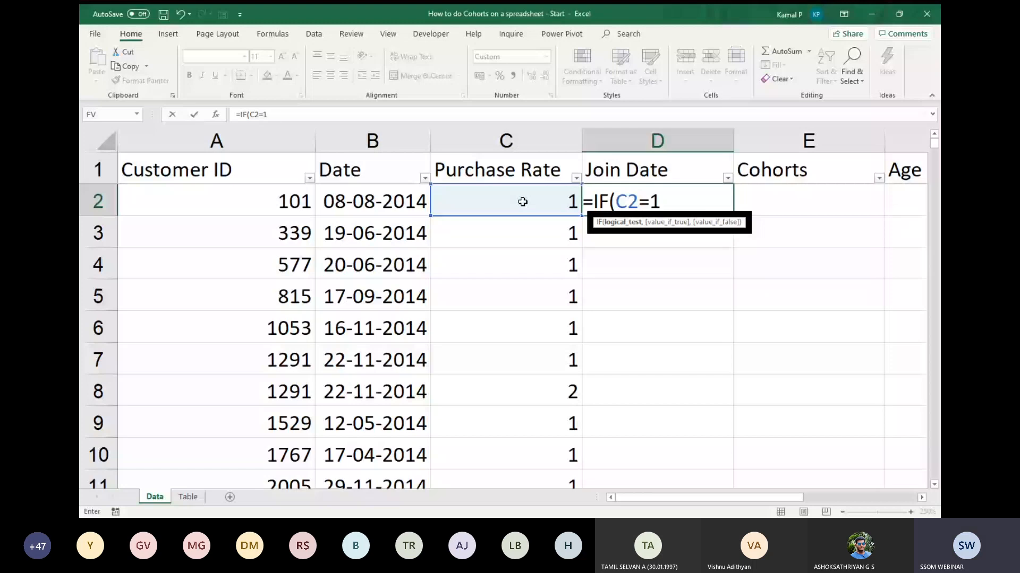
type(",")
left_click(374, 202)
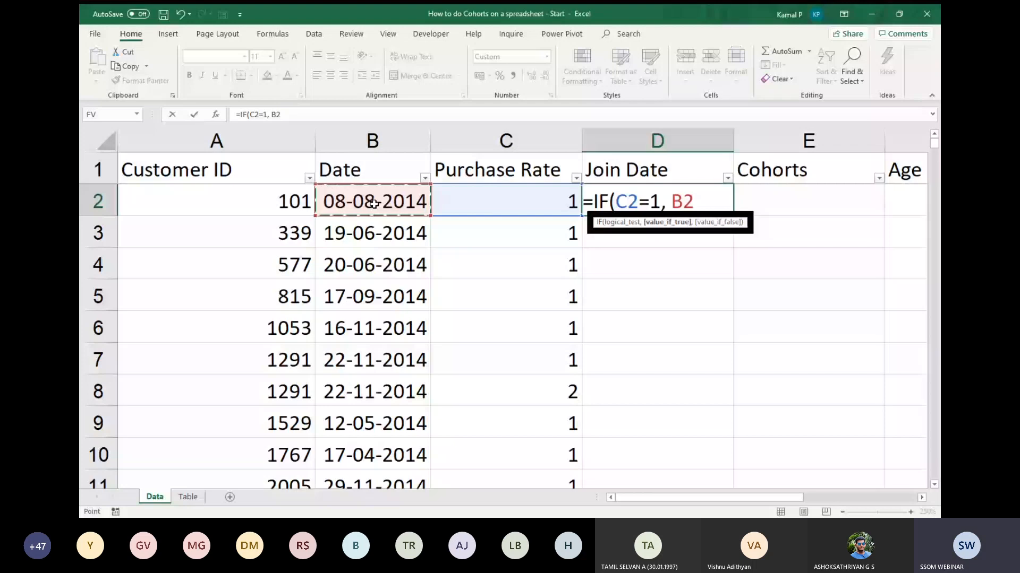
type(",")
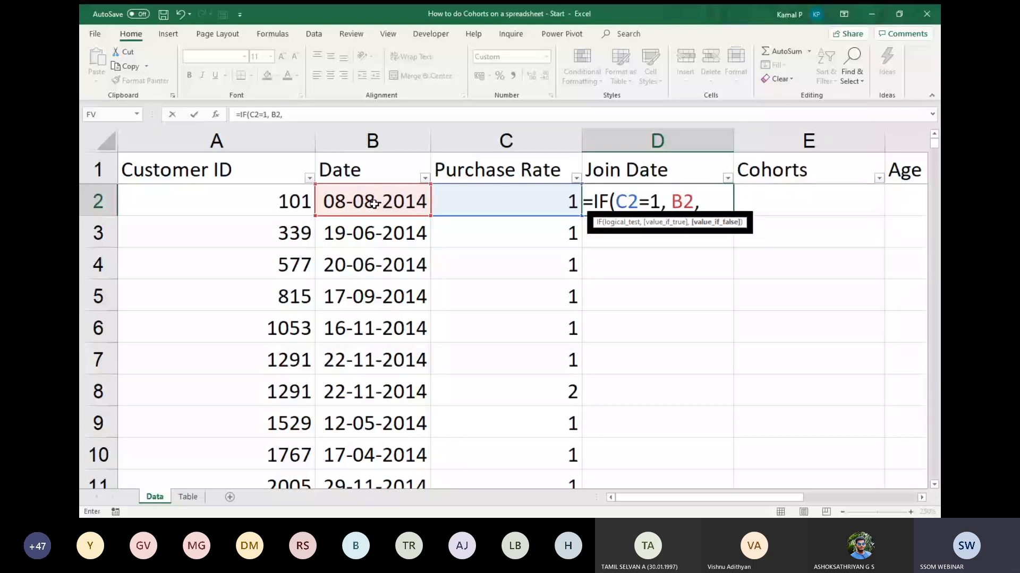
type("d1")
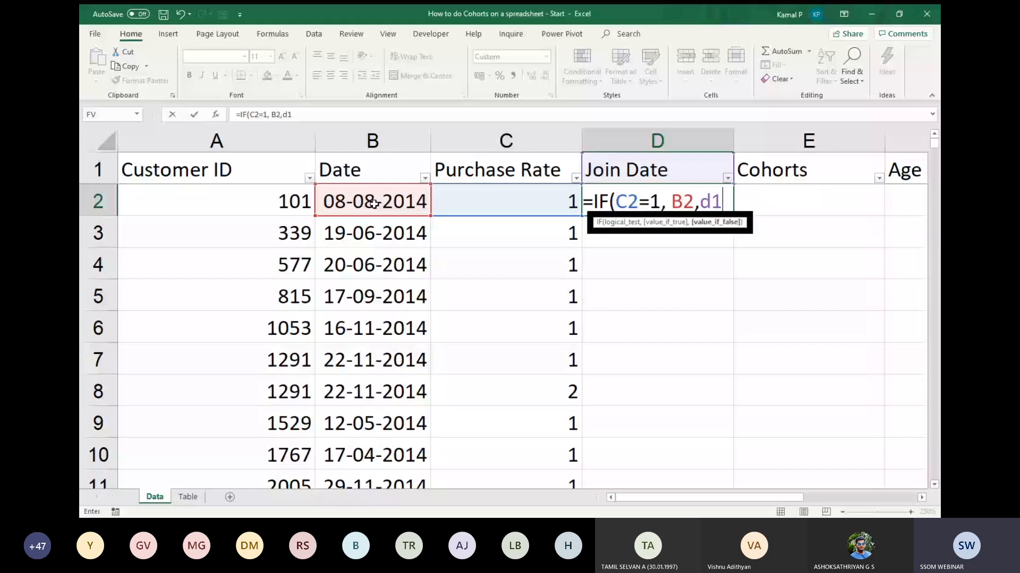
type(")")
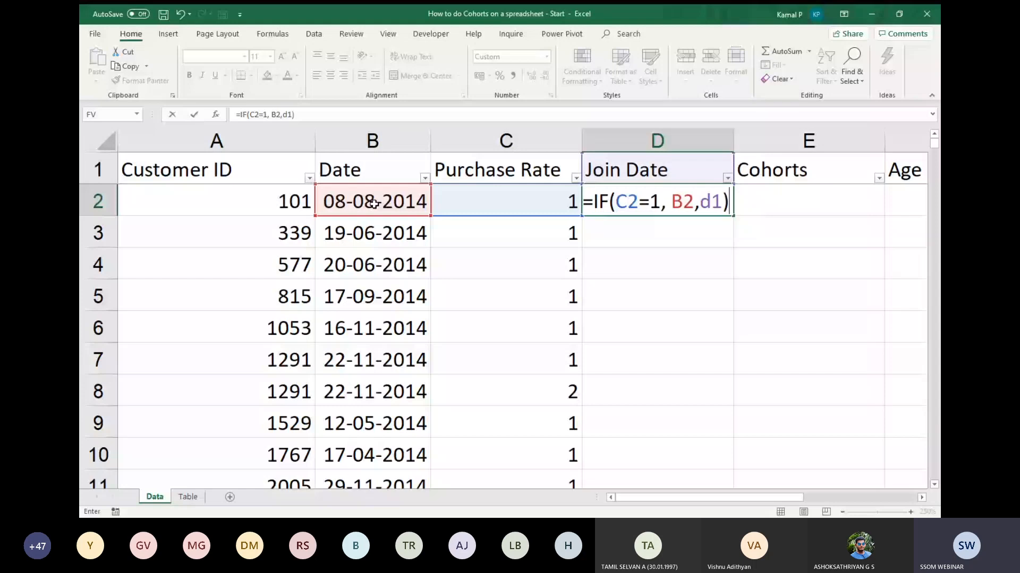
key("Return")
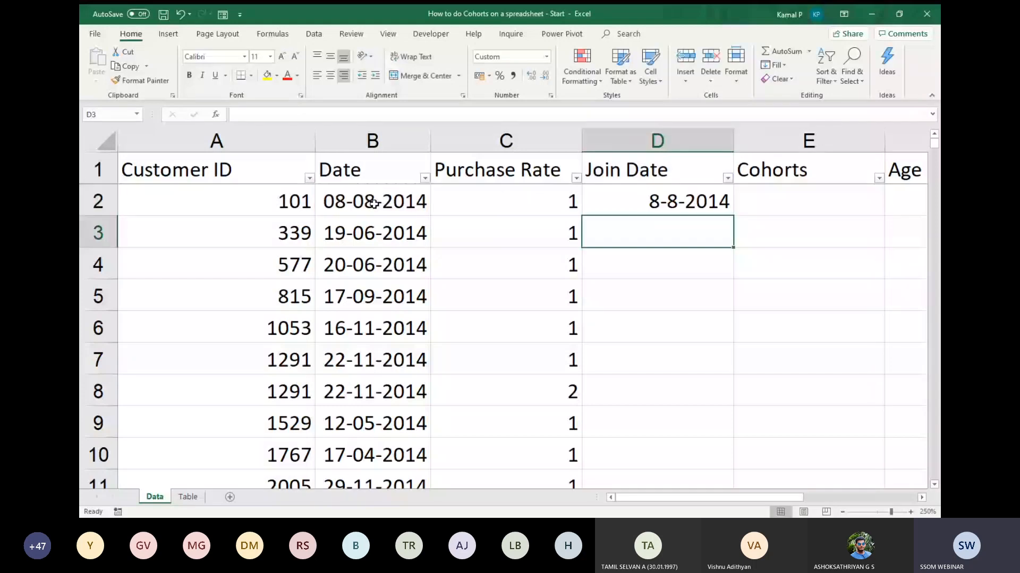
Review the D2 formula's references and fill it down the Join Date column through all data rows.
left_click(716, 205)
left_click(554, 204)
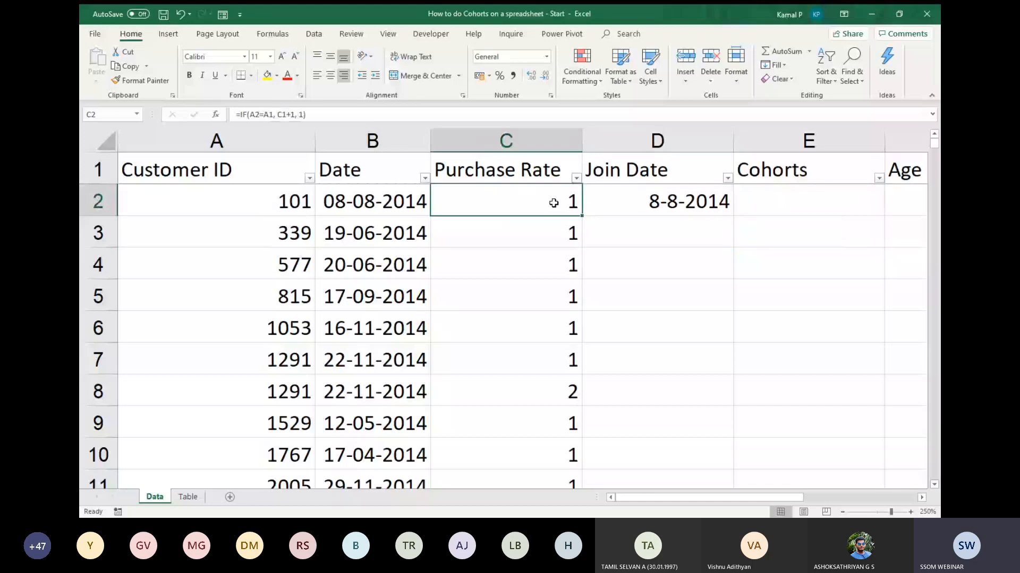
double_click(700, 209)
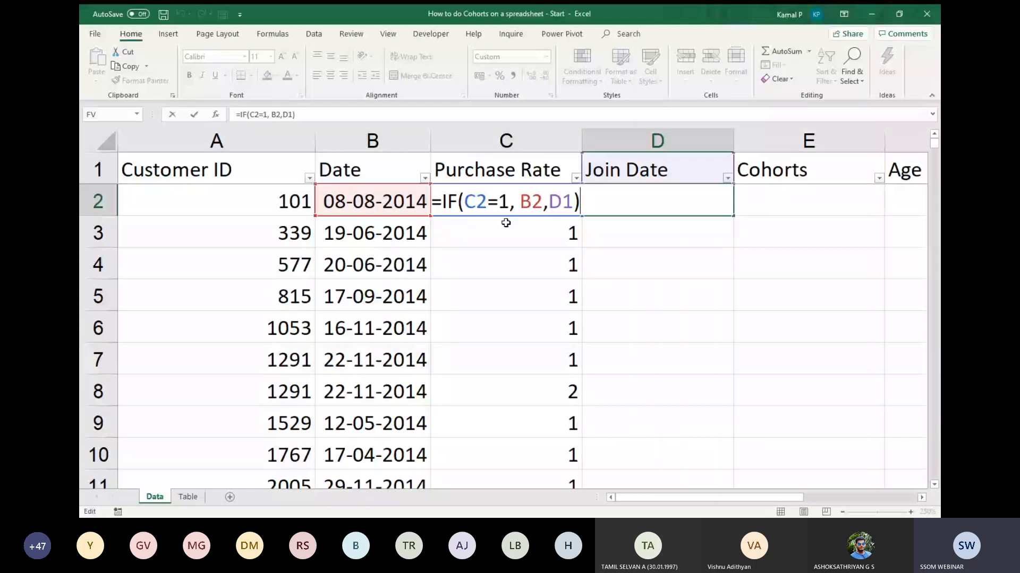
key("ctrl+Return")
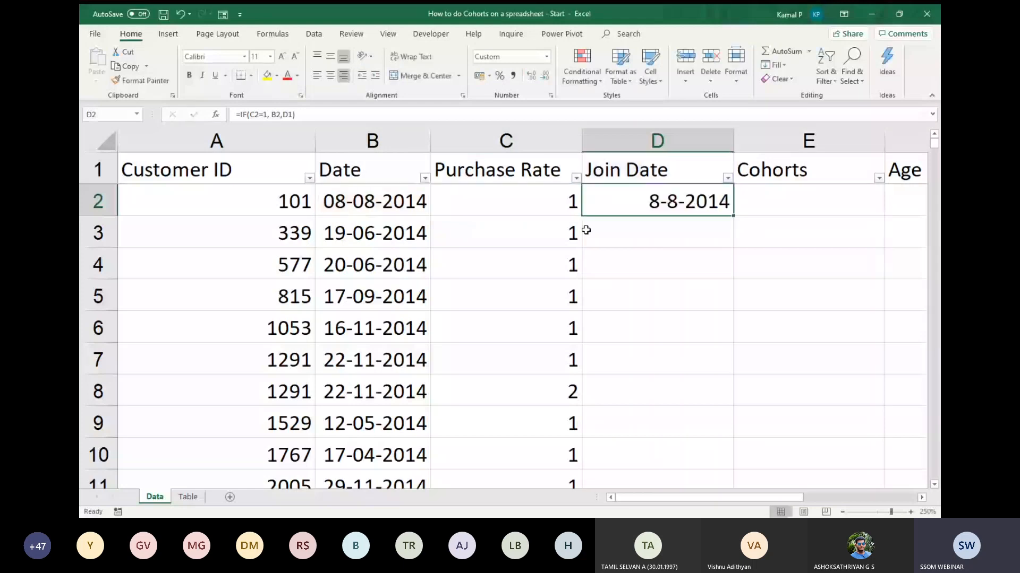
double_click(735, 216)
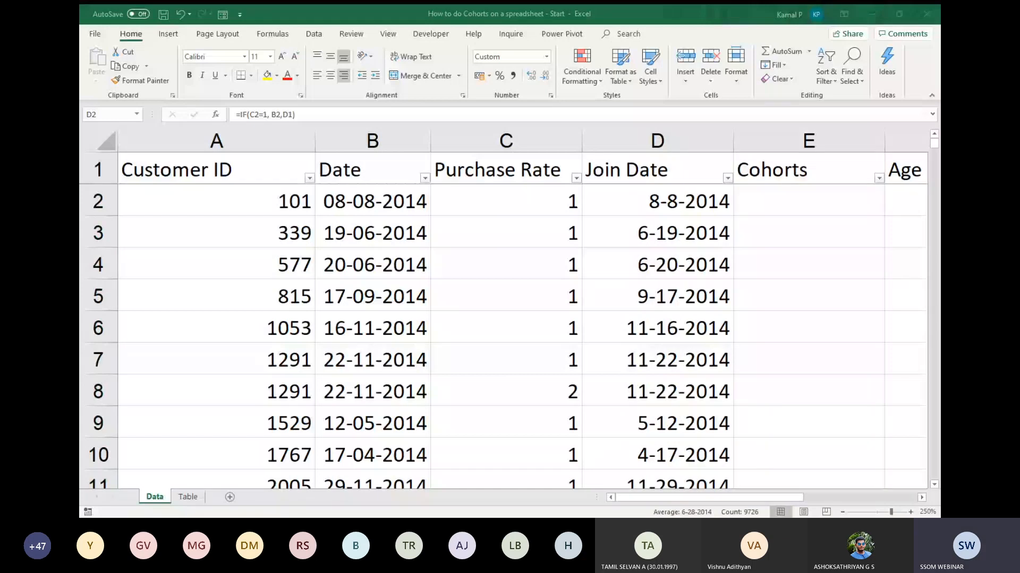
Format the entire Join Date column as Short Date.
left_click(842, 511)
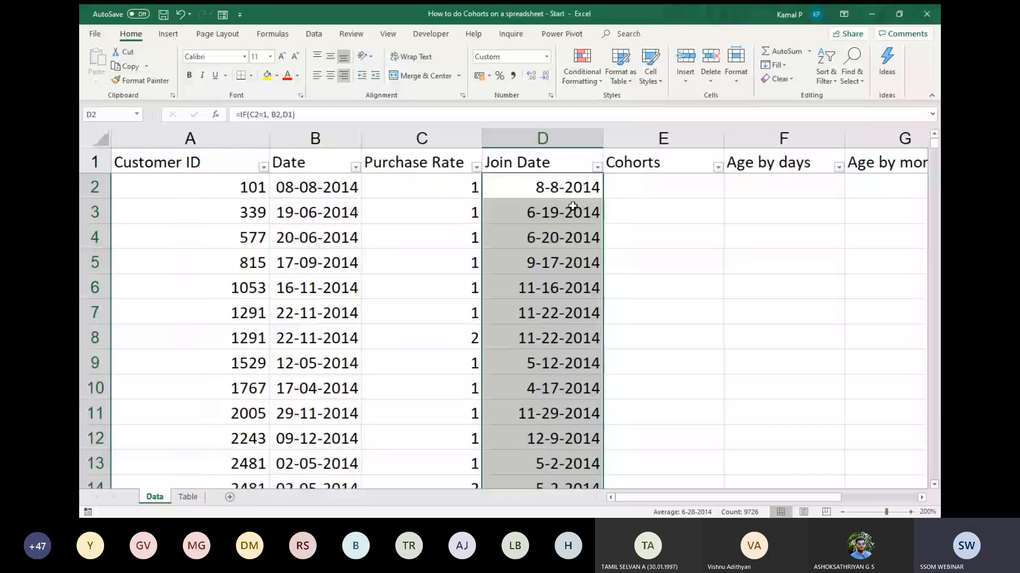
left_click(547, 137)
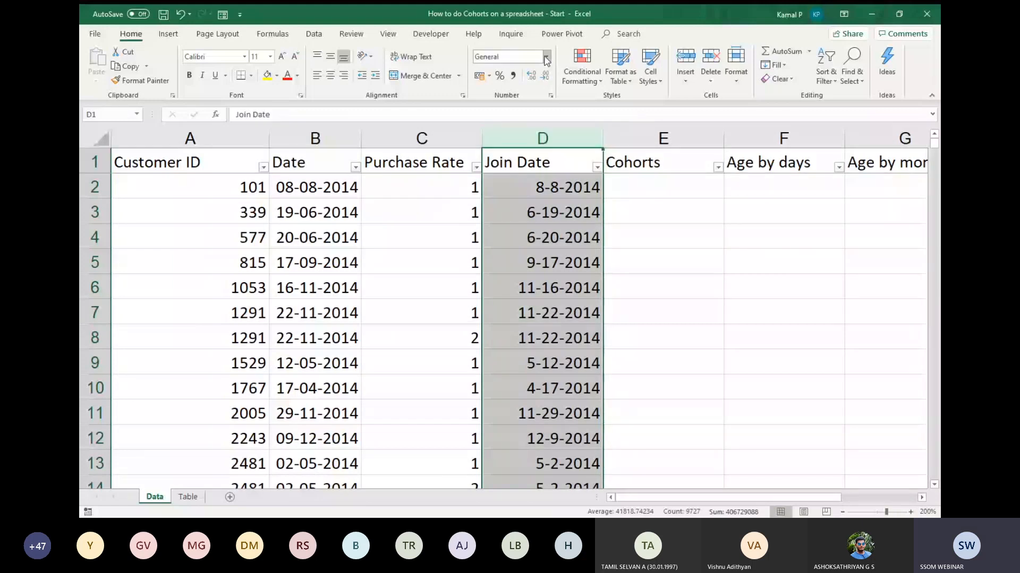
left_click(546, 56)
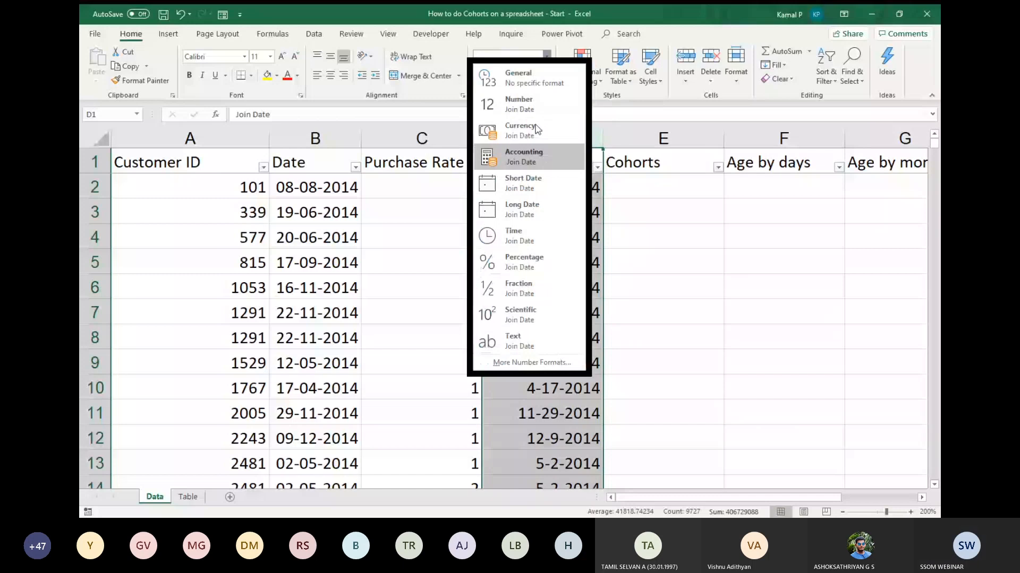
left_click(533, 180)
left_click(585, 211)
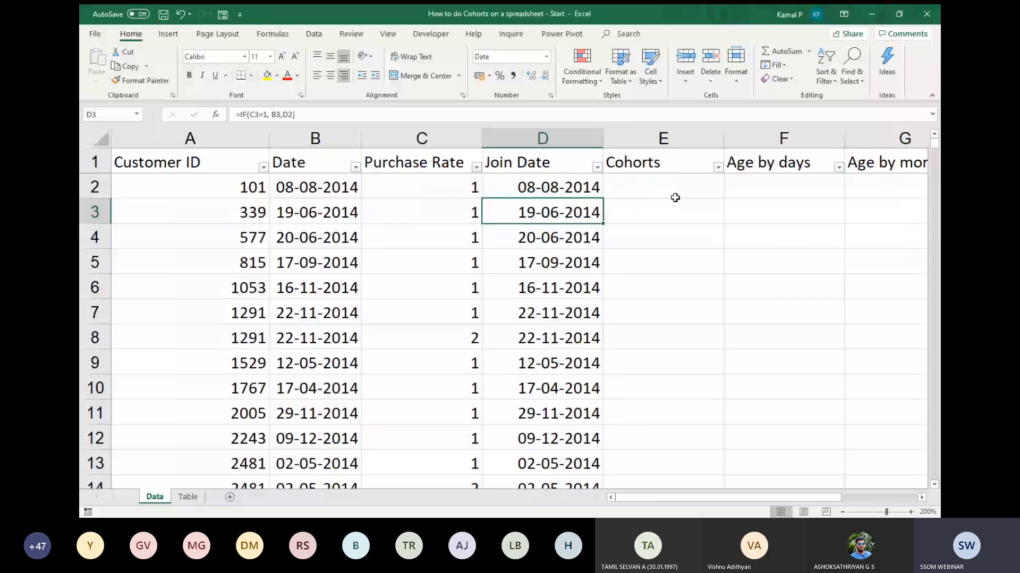
Enter =TEXT(D2,"mmm-yyy") in E2 under Cohorts to derive the month and year from the join date.
left_click(678, 191)
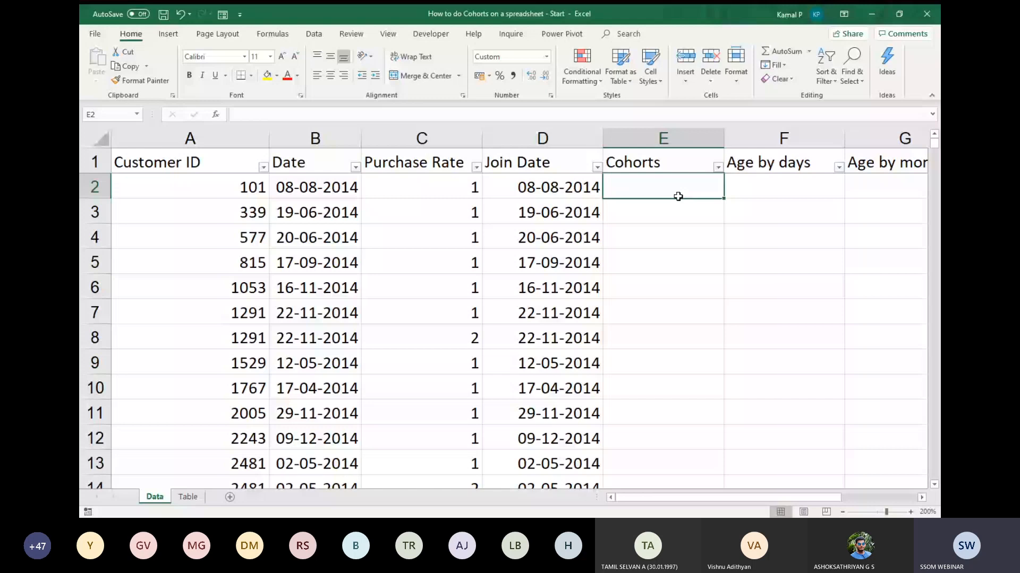
type("=text")
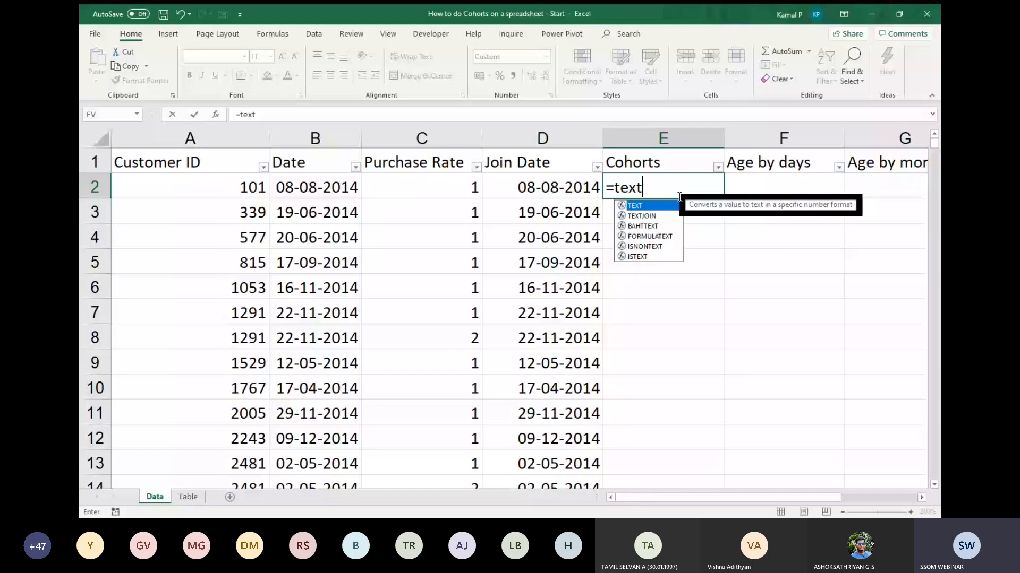
key("Tab")
key("Left")
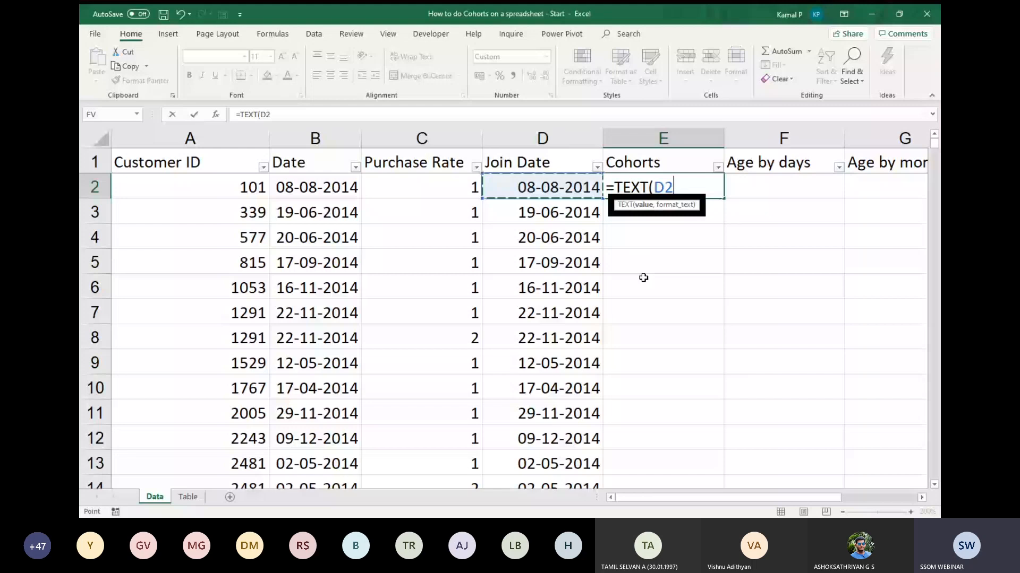
type(",\"mmm")
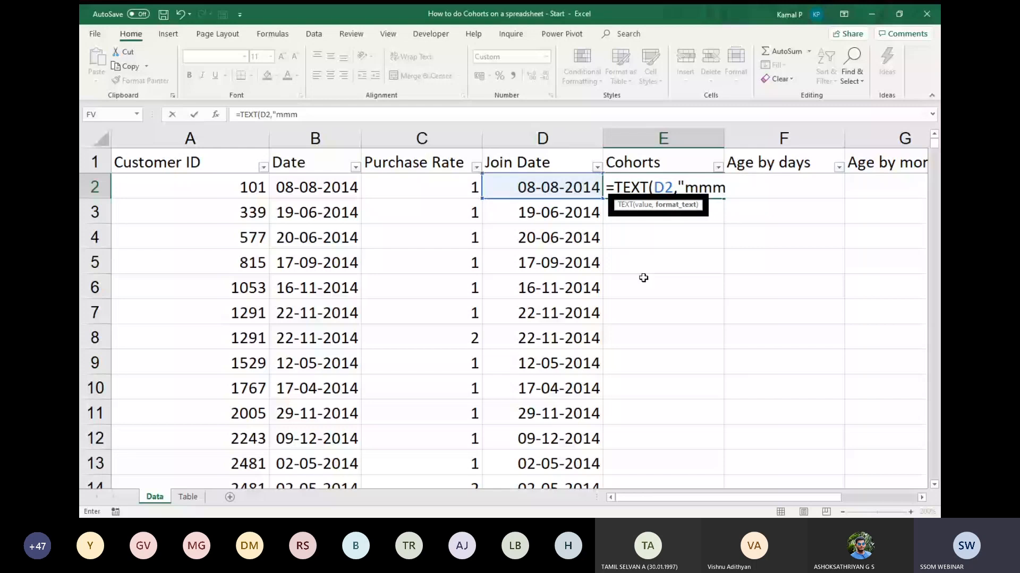
type("-yyy\")")
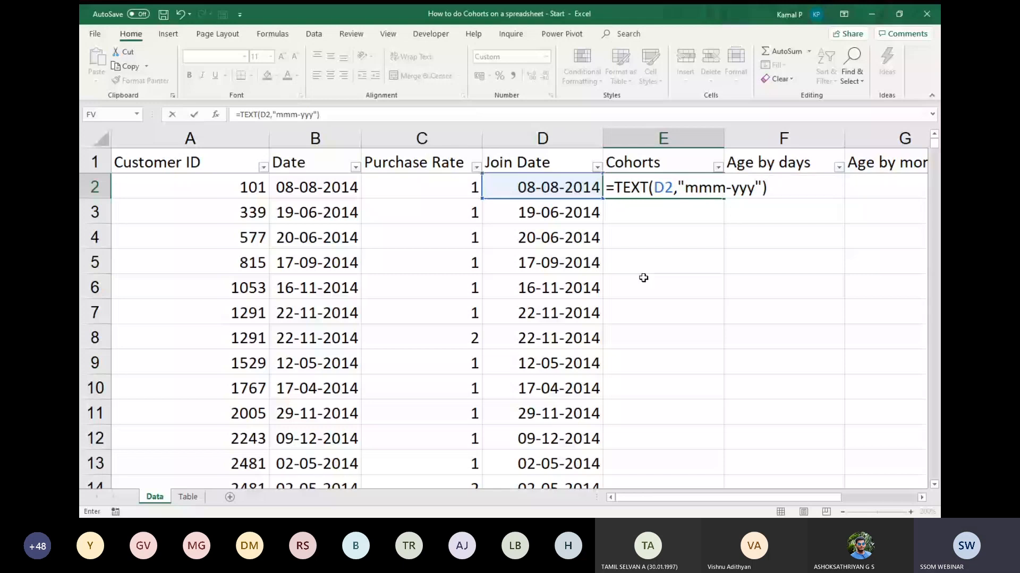
key("ctrl+Return")
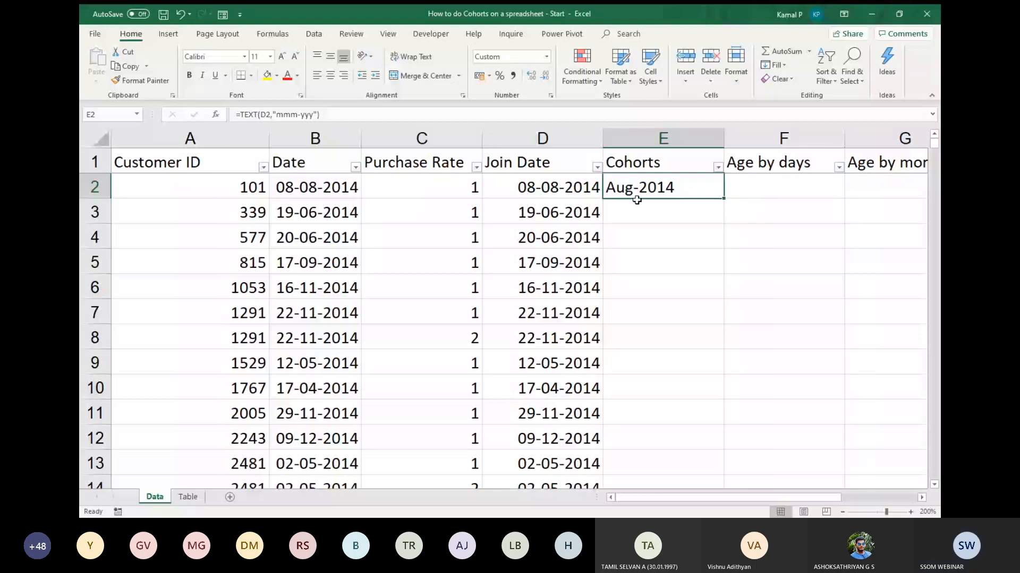
Try the two-letter month format in E3 with the formula =TEXT(D3, "mm").
left_click(649, 214)
type("=")
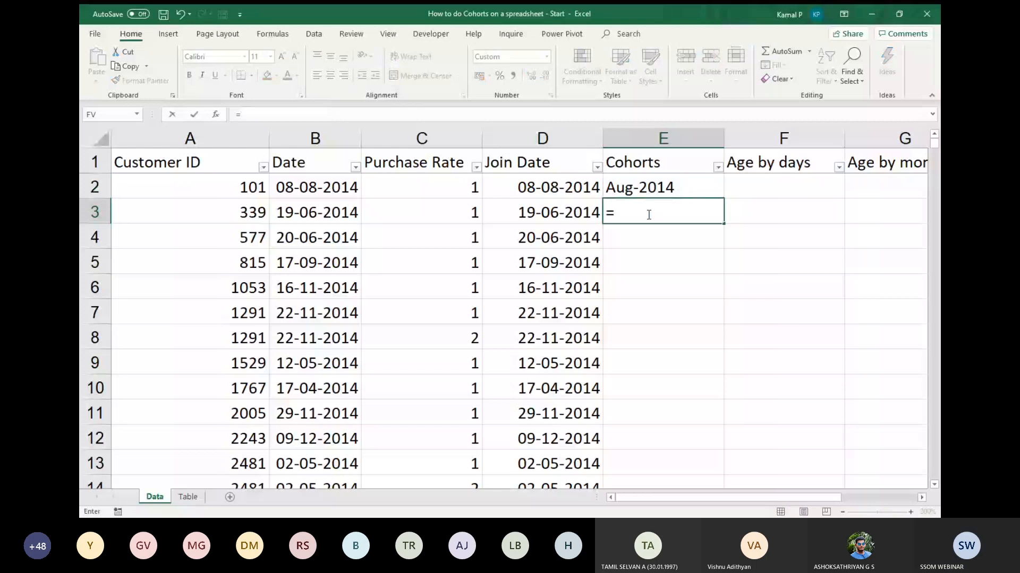
type("TEXT(")
key("Left")
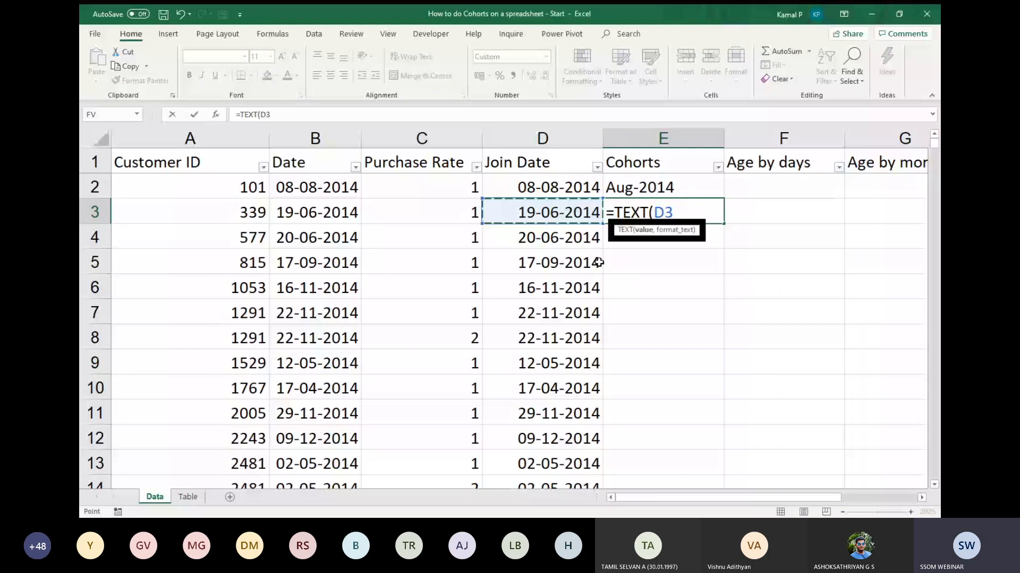
type(", \"mm\")")
key("Return")
left_click(678, 218)
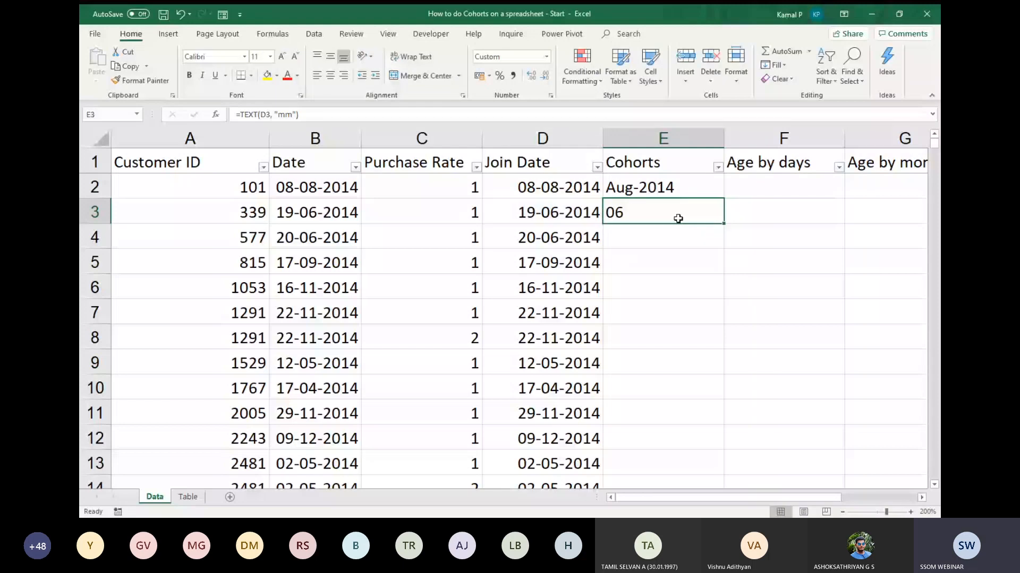
Try the format codes "mmm" and "mmmm" in the E3 formula, and clear the cell.
double_click(634, 217)
type("m")
key("Return")
left_click(628, 212)
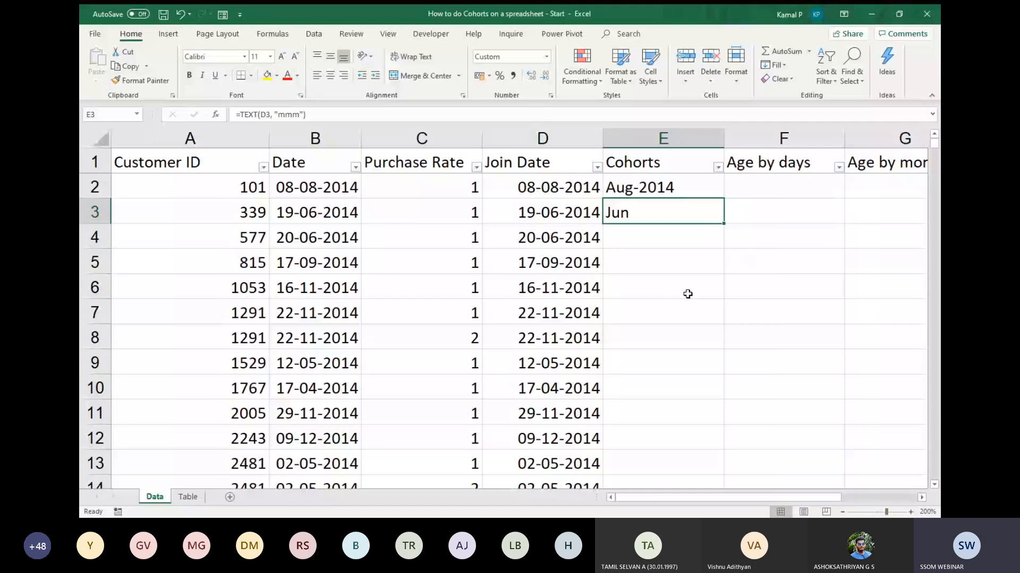
double_click(689, 215)
type("m")
key("Return")
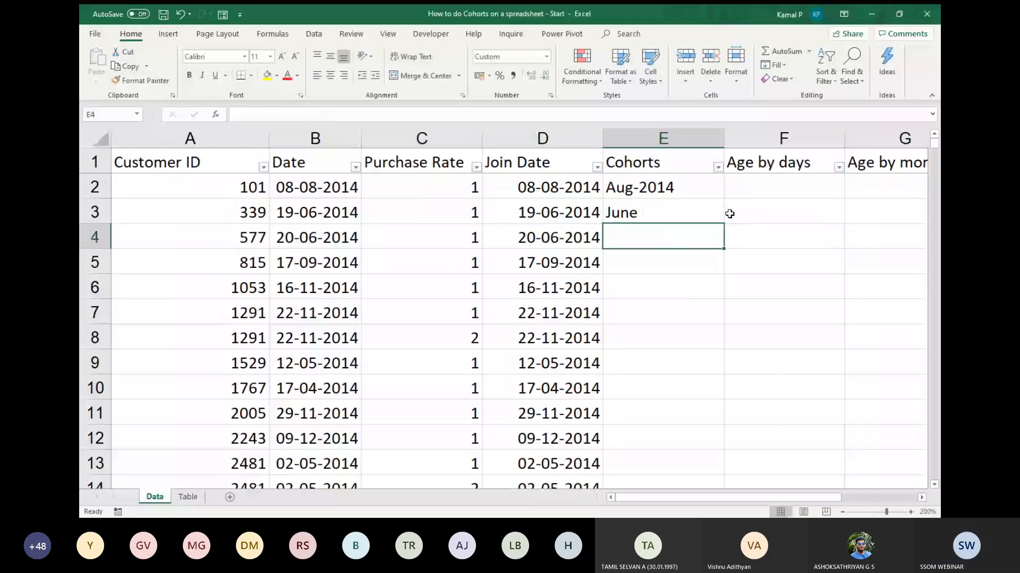
left_click(709, 210)
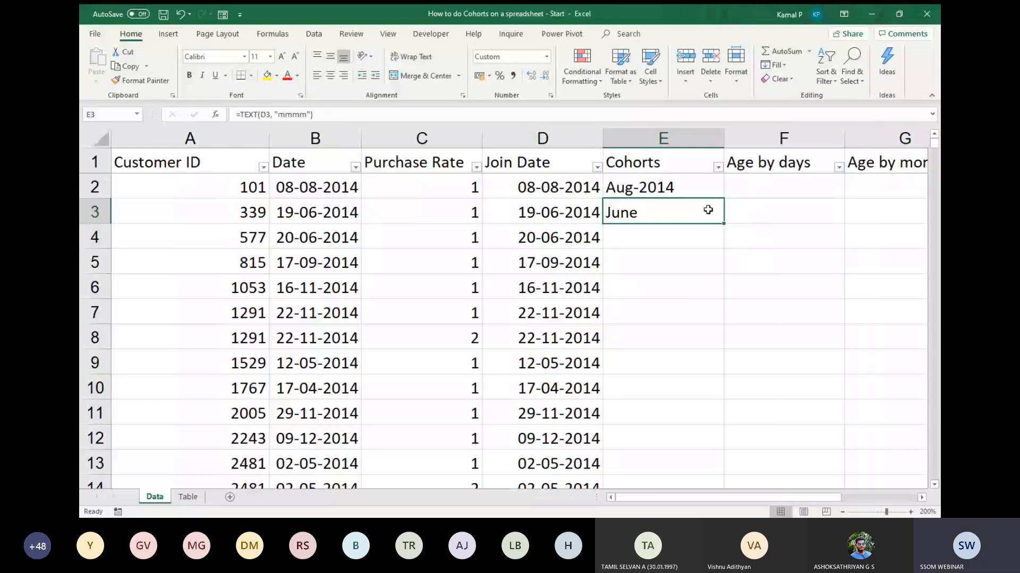
key("Delete")
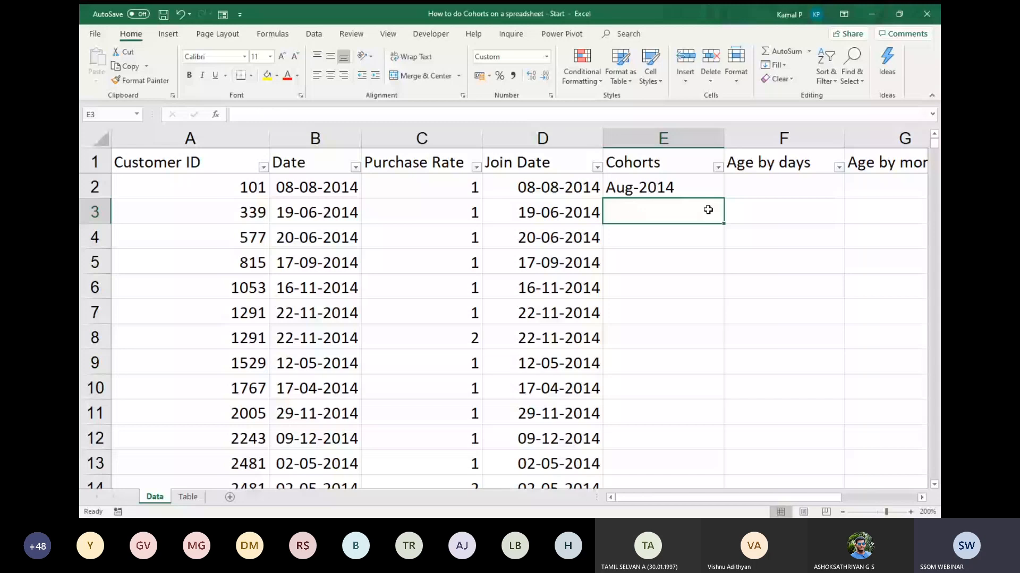
Fill the Cohorts formula from E2 down through all data rows and select F2 under Age by days.
left_click(714, 193)
double_click(723, 198)
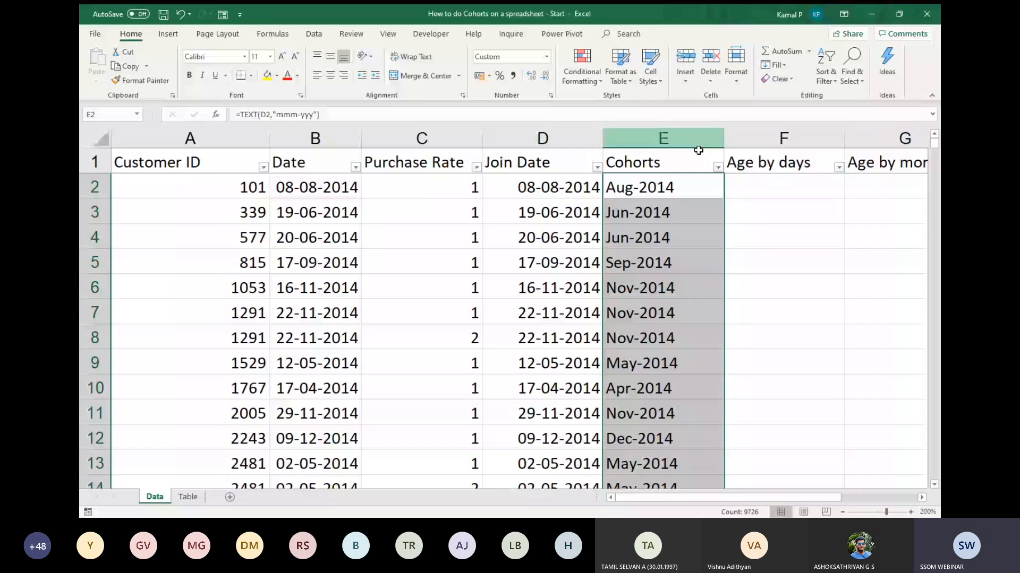
key("Right")
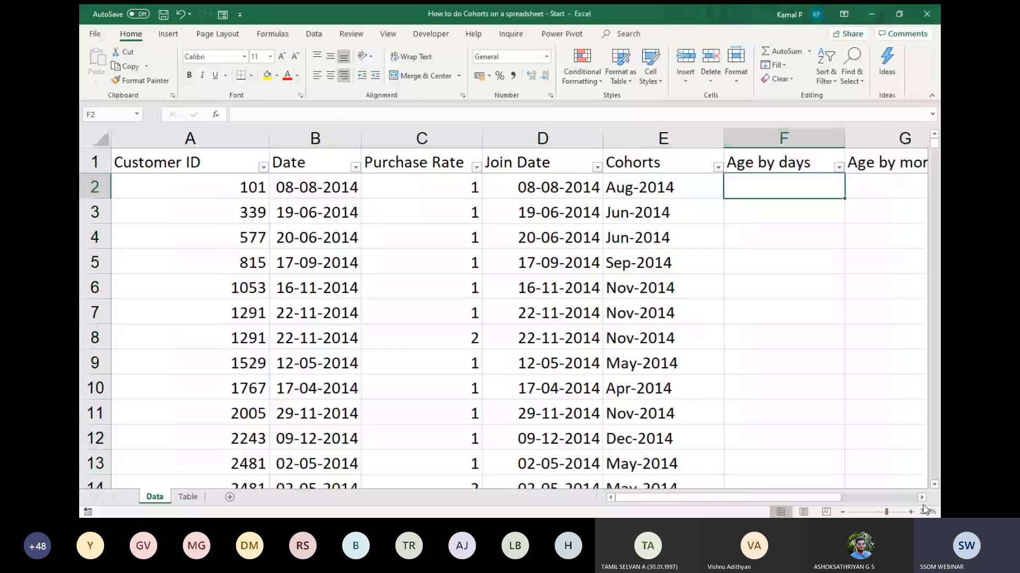
left_click(922, 497)
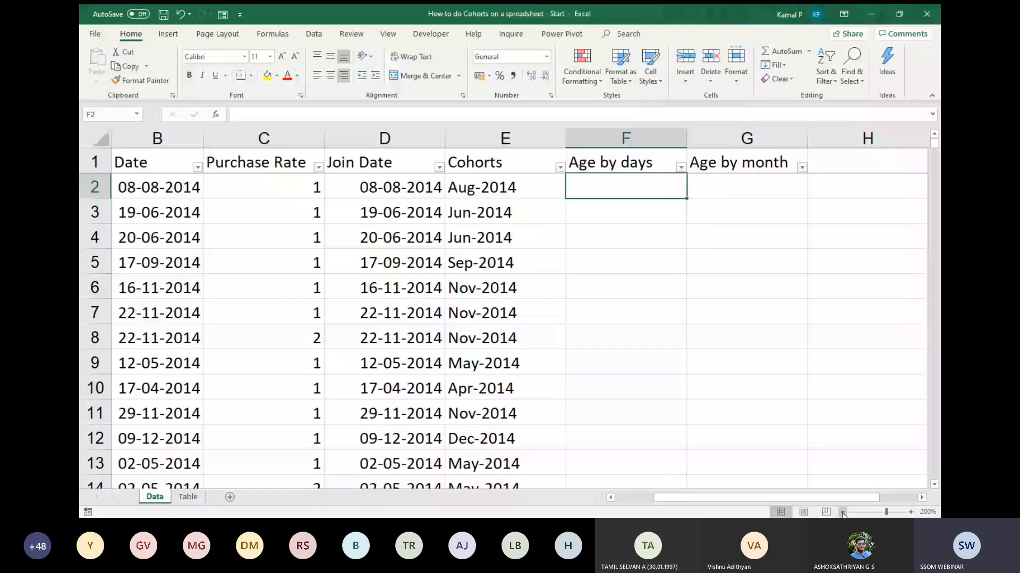
left_click(842, 511)
left_click(842, 512)
left_click(842, 512)
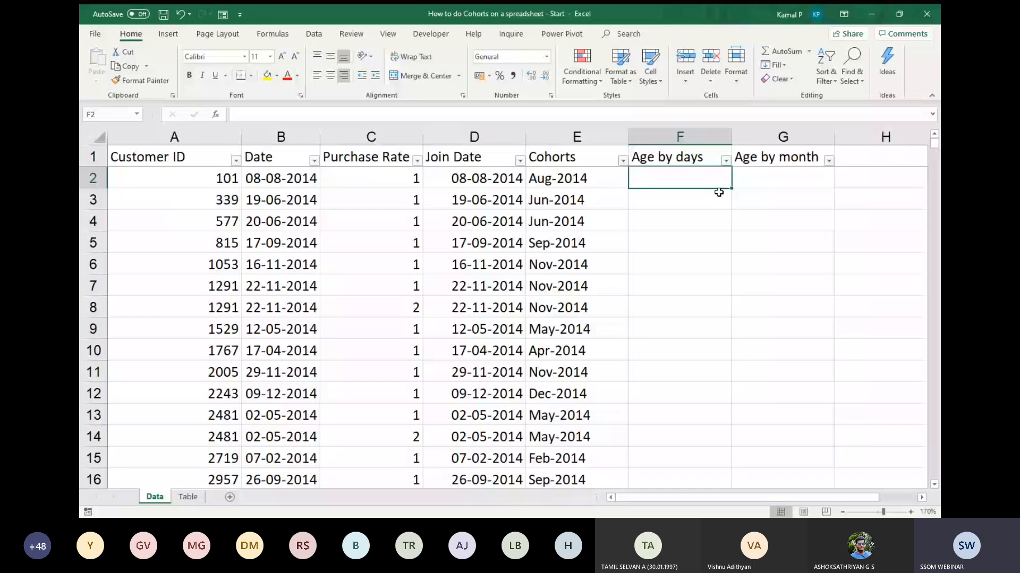
Enter =DATEDIF(D2,B2, "d") in F2 to calculate the days between the join date and the purchase date.
type("=")
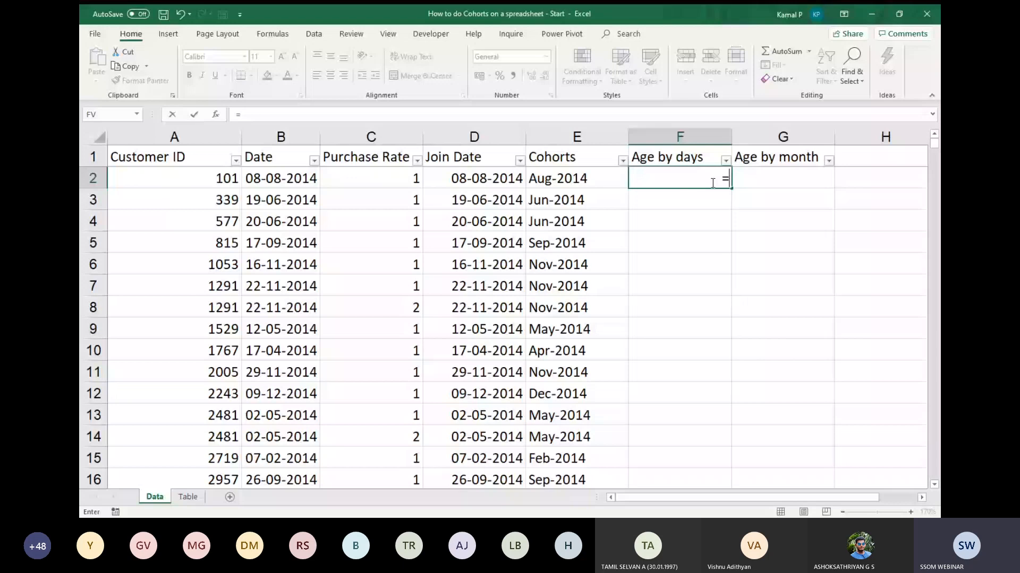
type("datedif")
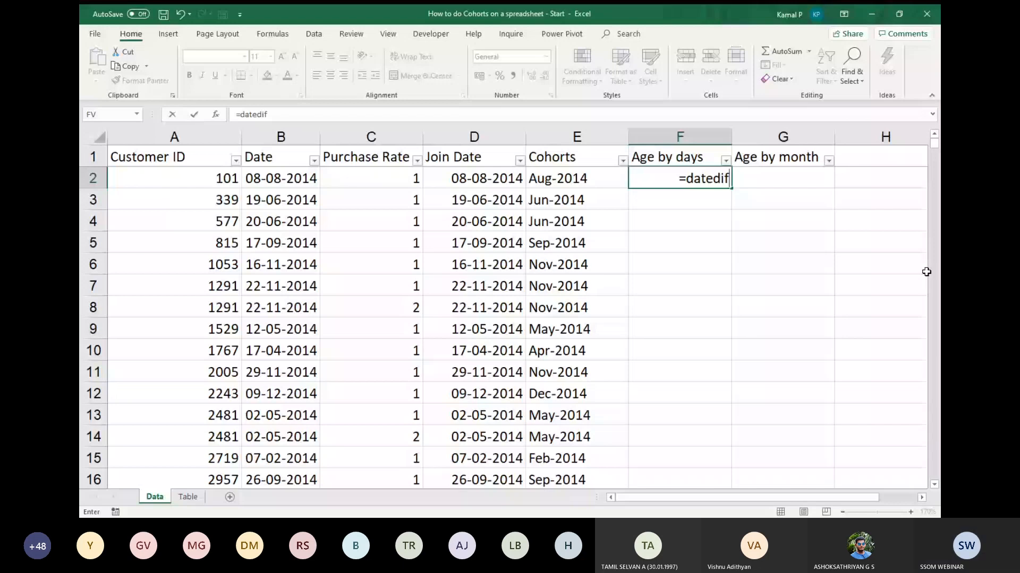
type("(")
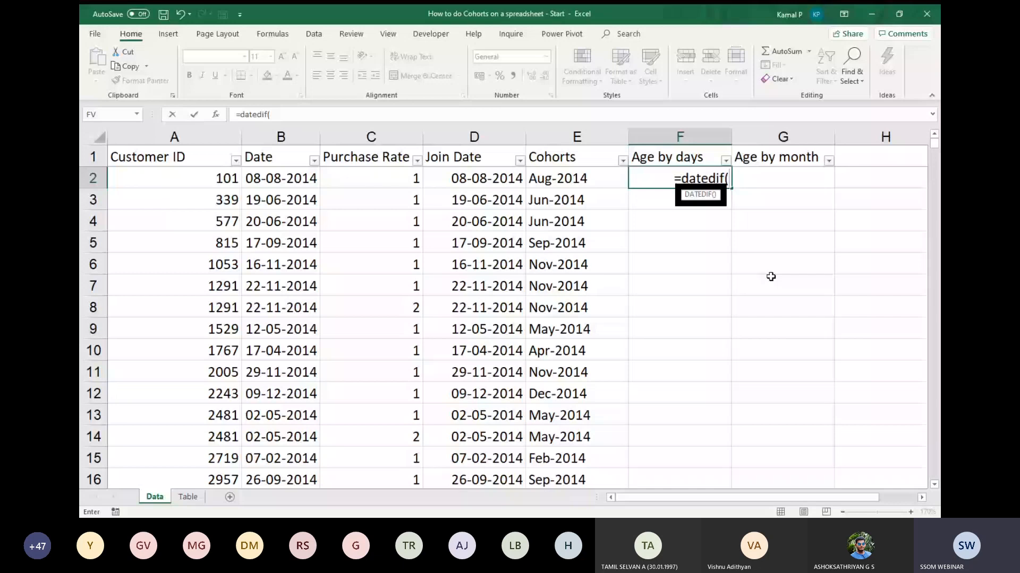
left_click(475, 179)
type(",")
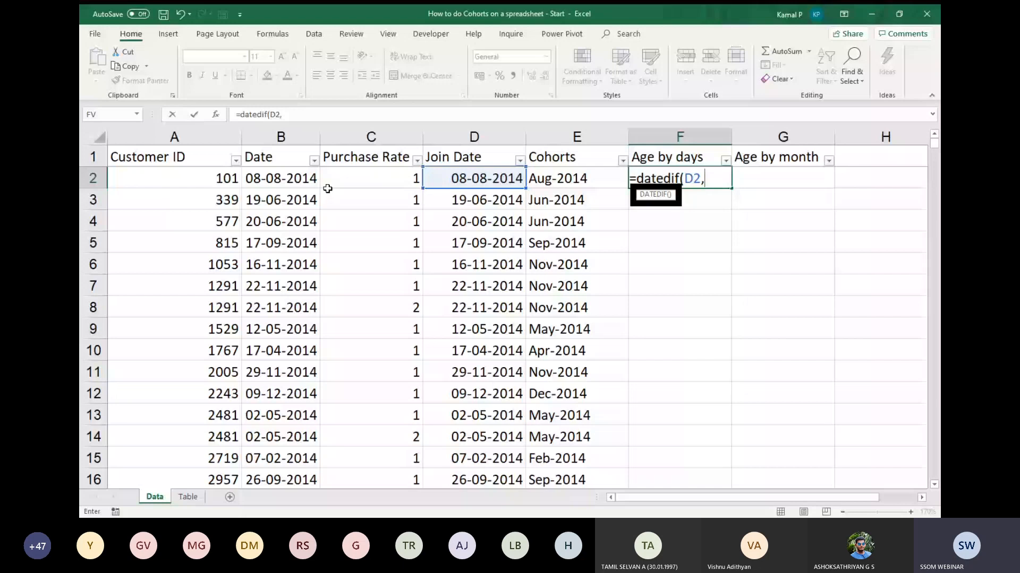
left_click(281, 179)
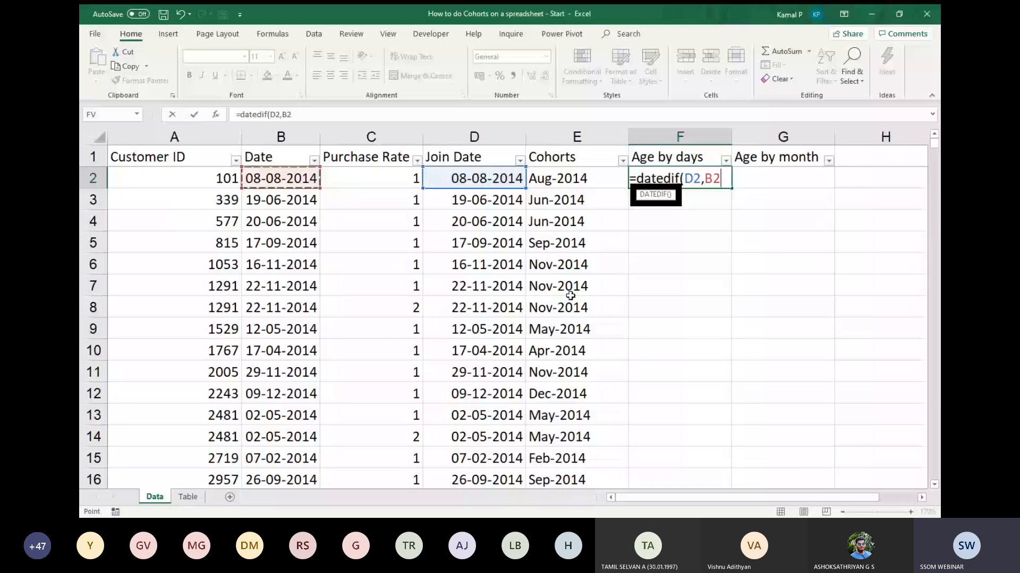
type(", \"d\")")
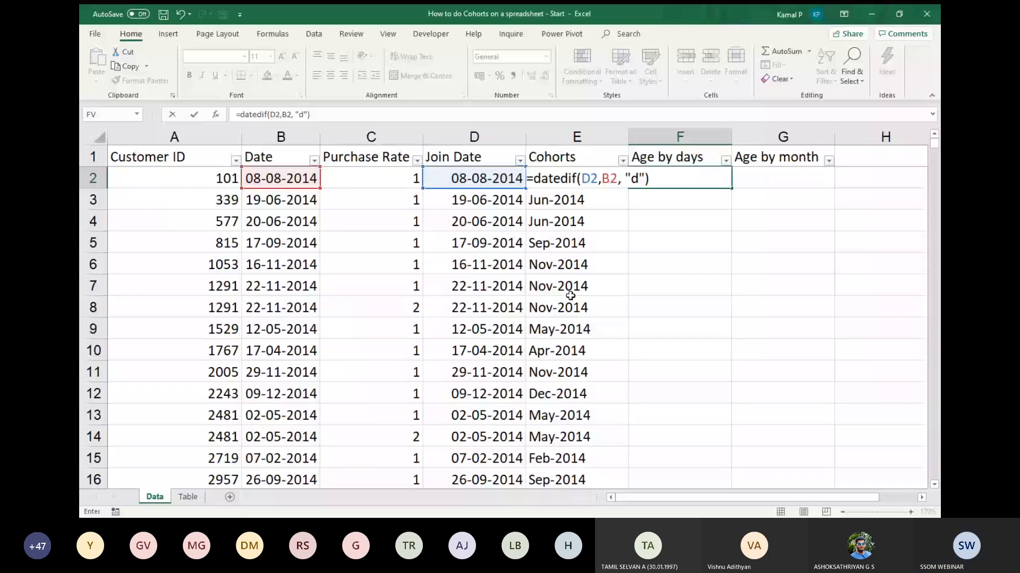
key("Return")
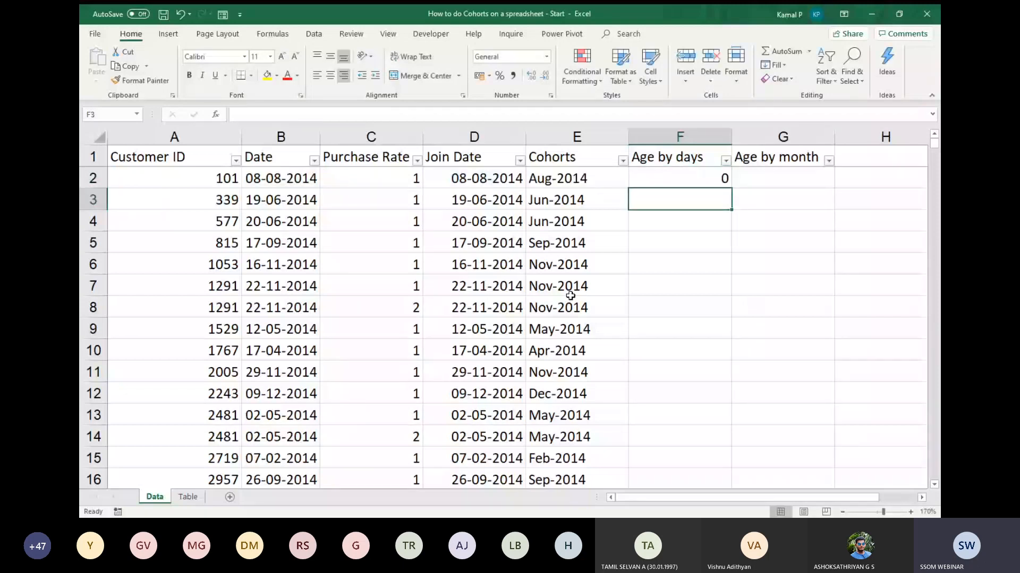
Fill the Age by days formula from F2 down through all data rows.
left_click(717, 179)
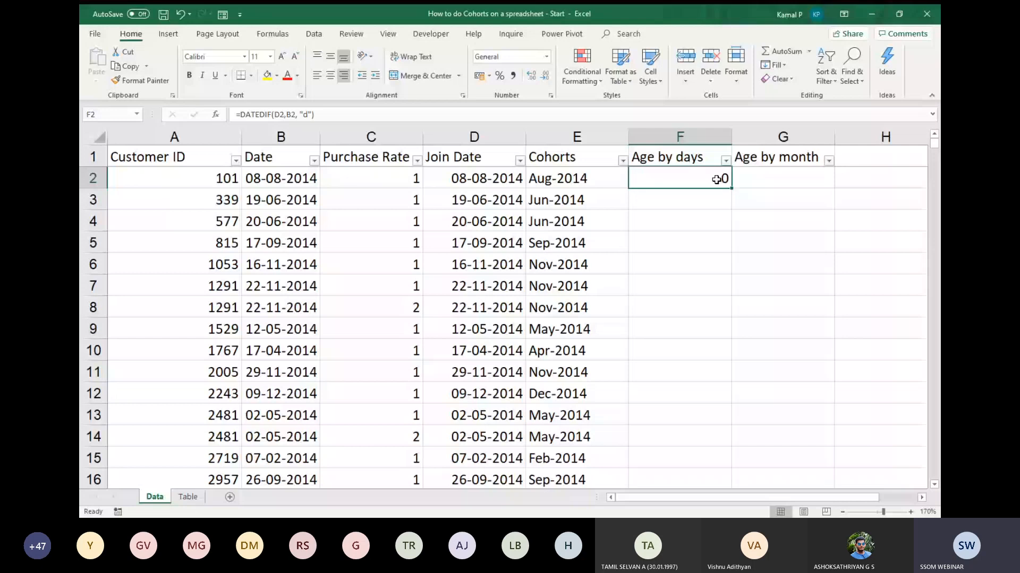
left_click(473, 178)
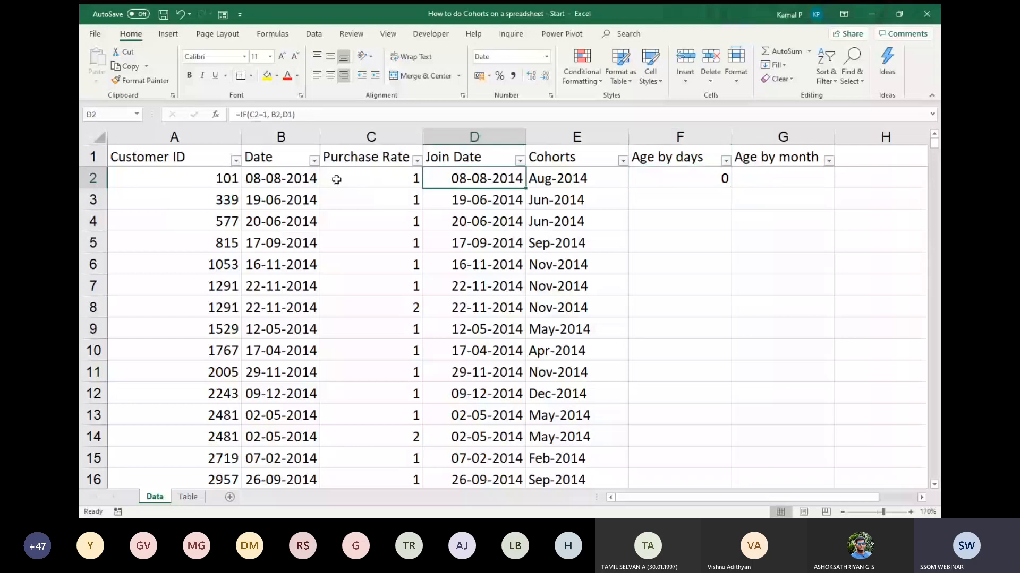
left_click(298, 180)
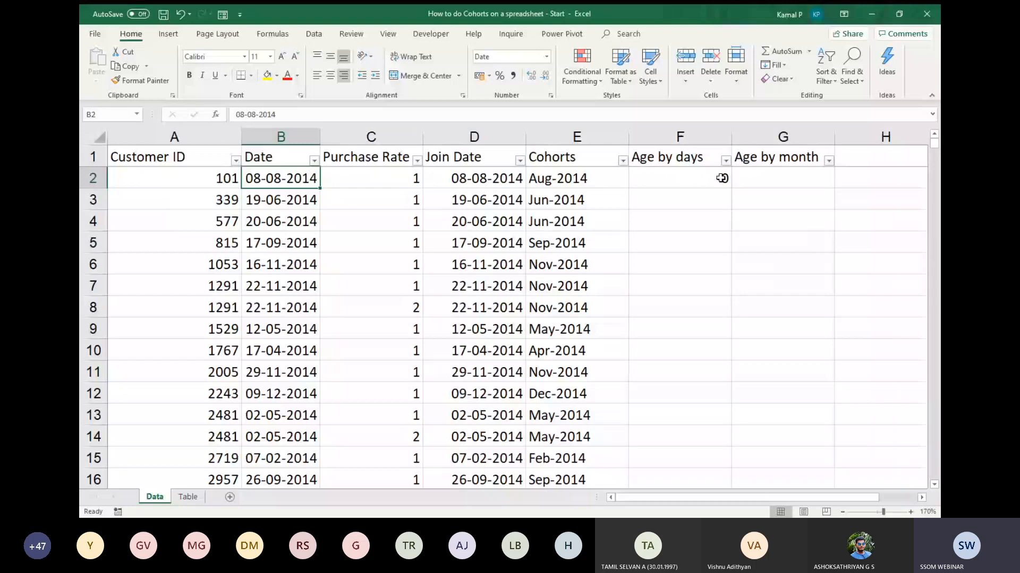
left_click(722, 178)
double_click(731, 188)
scroll(738, 285, "down", 8)
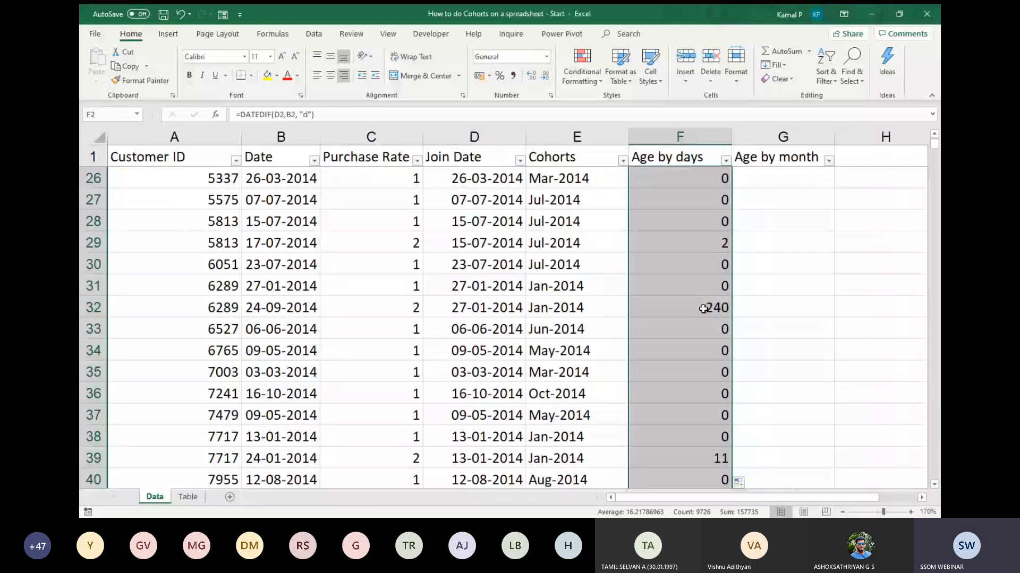
scroll(703, 309, "down", 1)
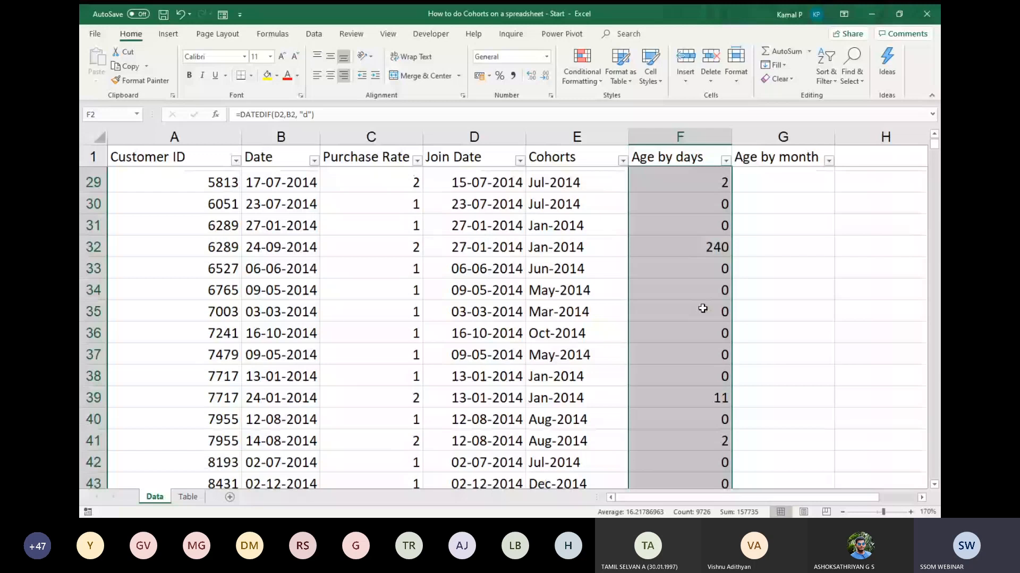
Check the age in F32 against the same customer's purchase dates in B31 and B32.
left_click(701, 241)
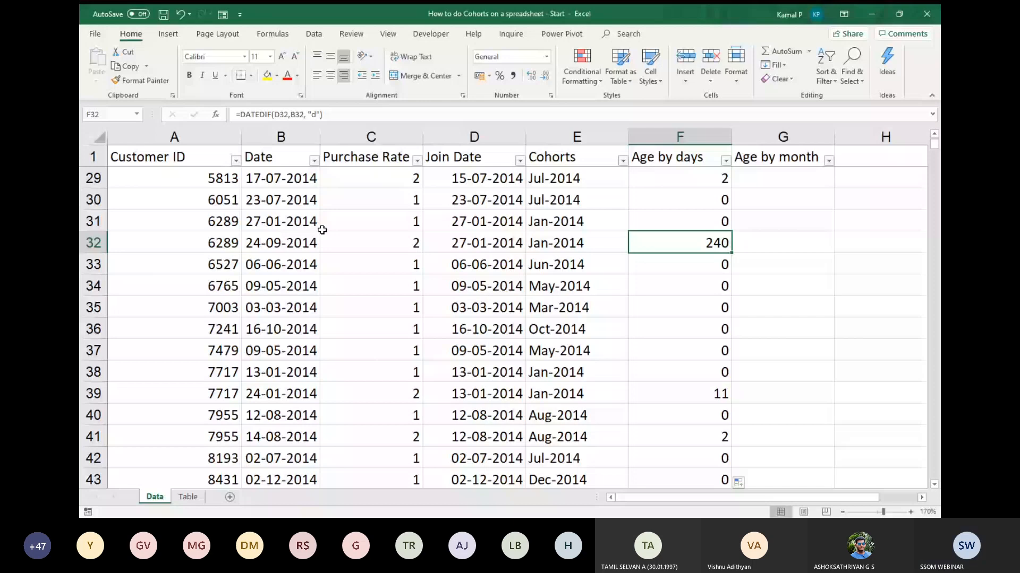
left_click(233, 228)
scroll(228, 243, "up", 4)
left_click(337, 261)
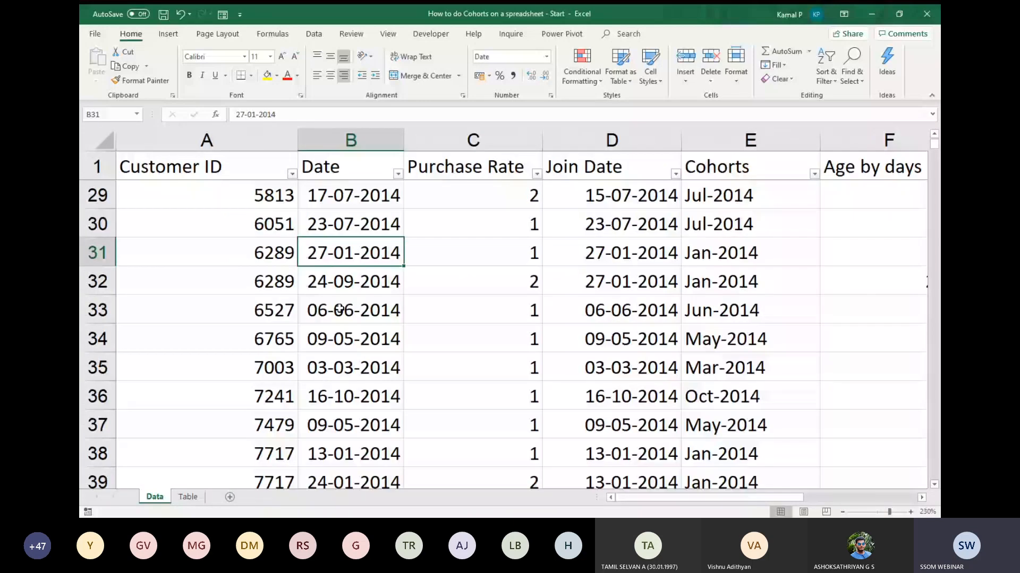
left_click(356, 284)
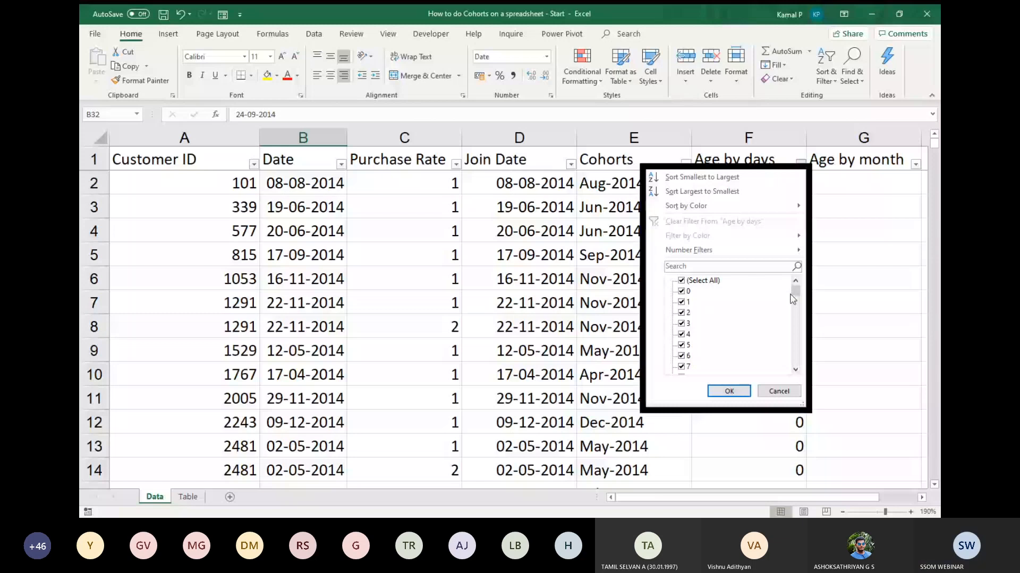
Review the full range of values in the Age by days filter list and close it without filtering.
left_click_drag(792, 296, 798, 377)
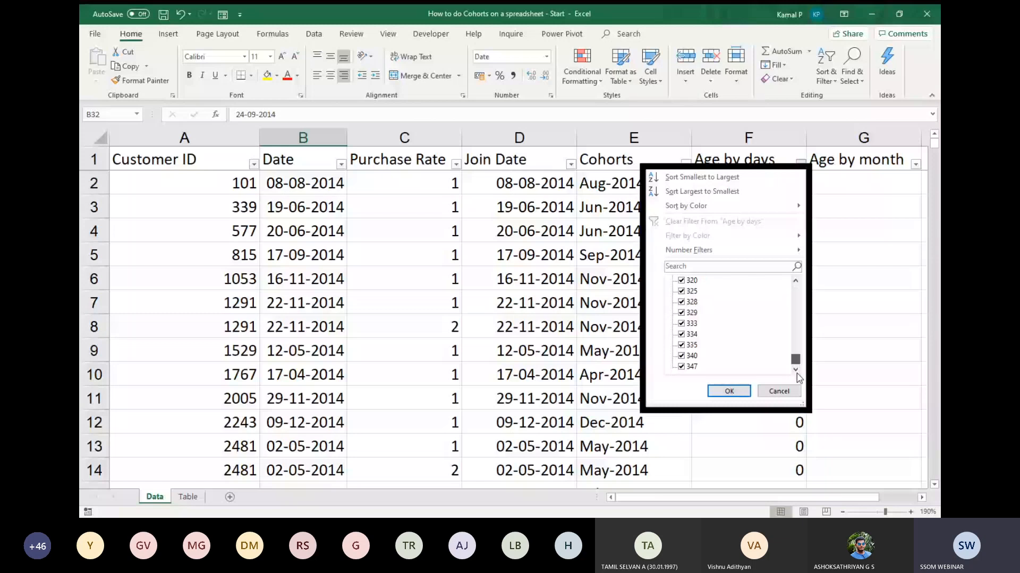
left_click_drag(795, 360, 790, 281)
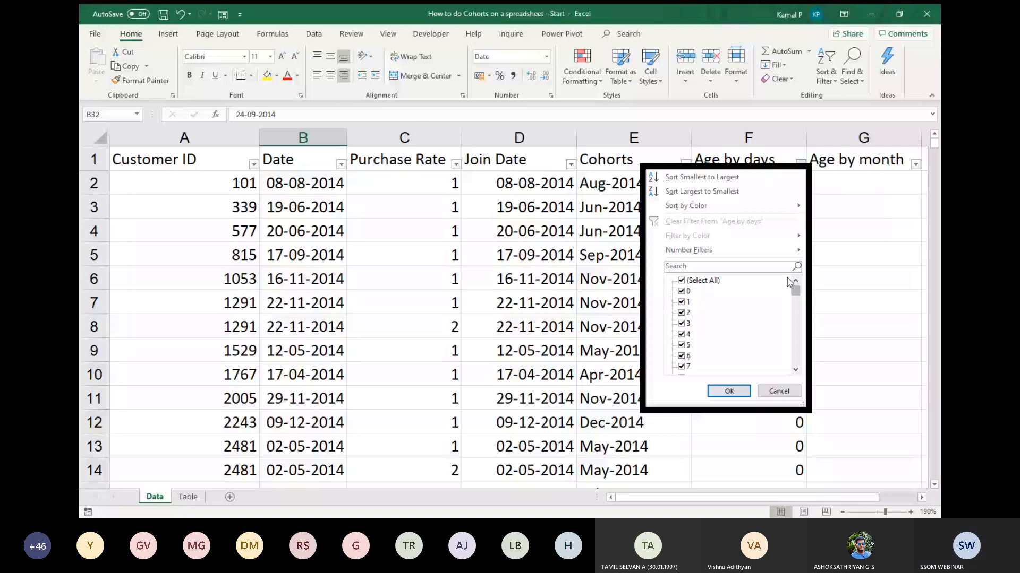
key("Escape")
Reduce the sheet zoom to 150% and select G2 under Age by month.
scroll(712, 251, "right", 2)
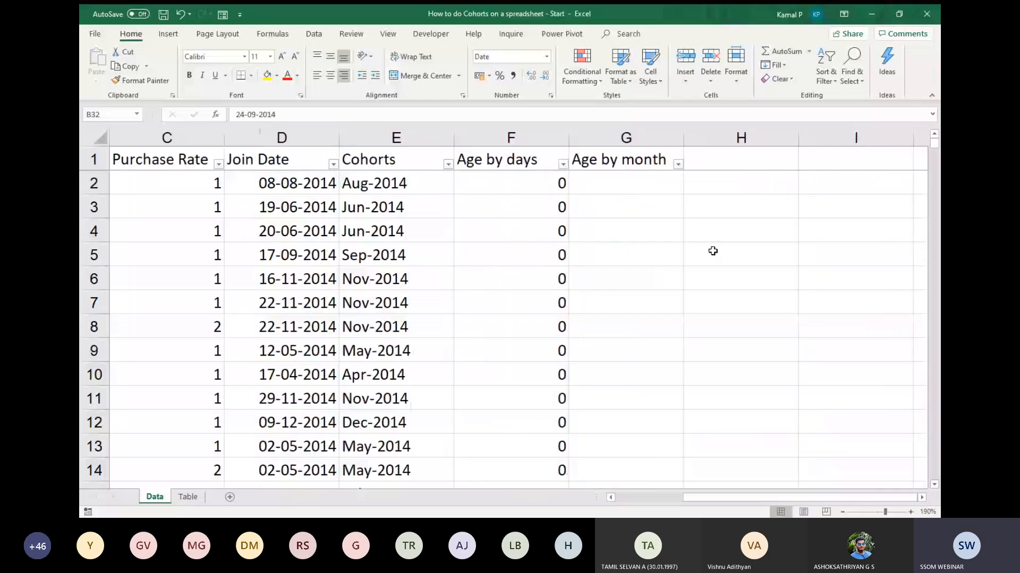
left_click(842, 512)
left_click(842, 513)
left_click(842, 513)
left_click(842, 513)
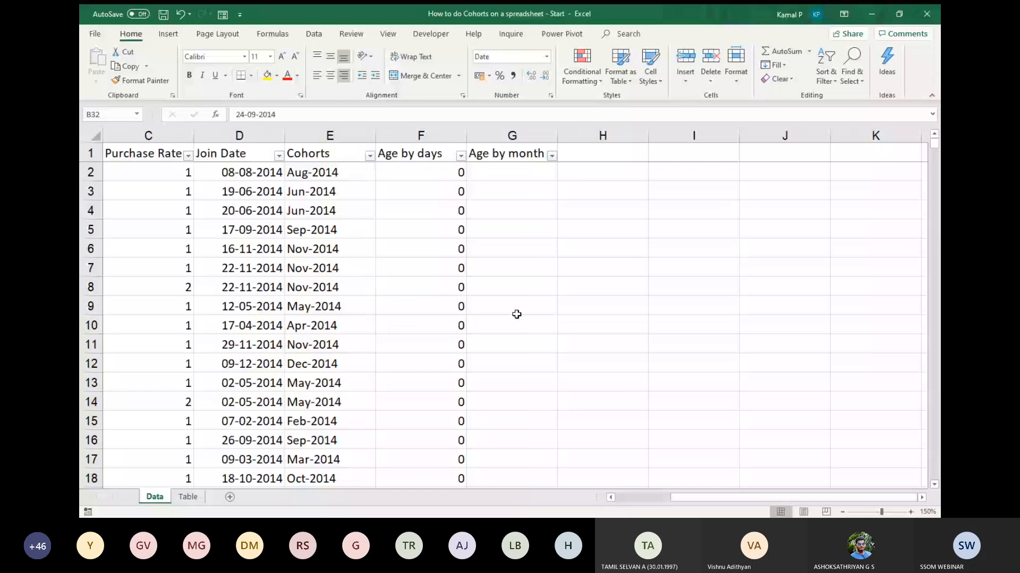
key("alt+Tab")
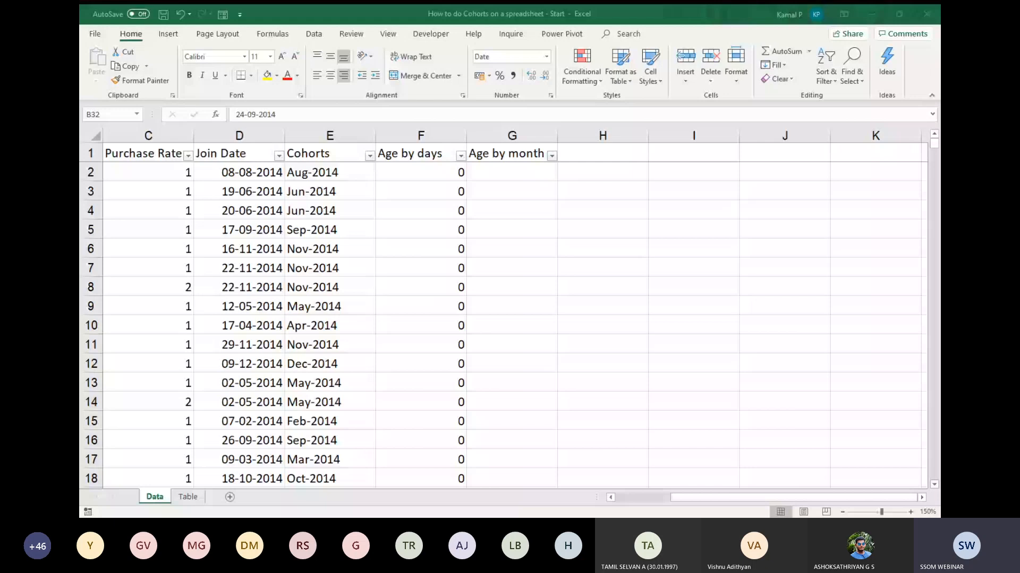
left_click(511, 172)
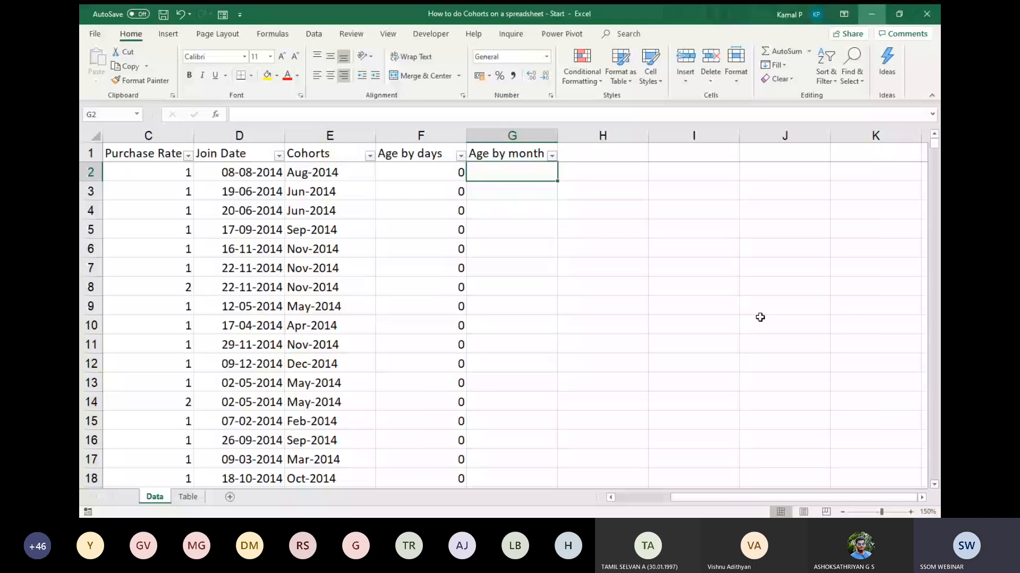
Examine how Days map to Period in the lookup table on the Table sheet, and return to the Data sheet.
left_click(191, 497)
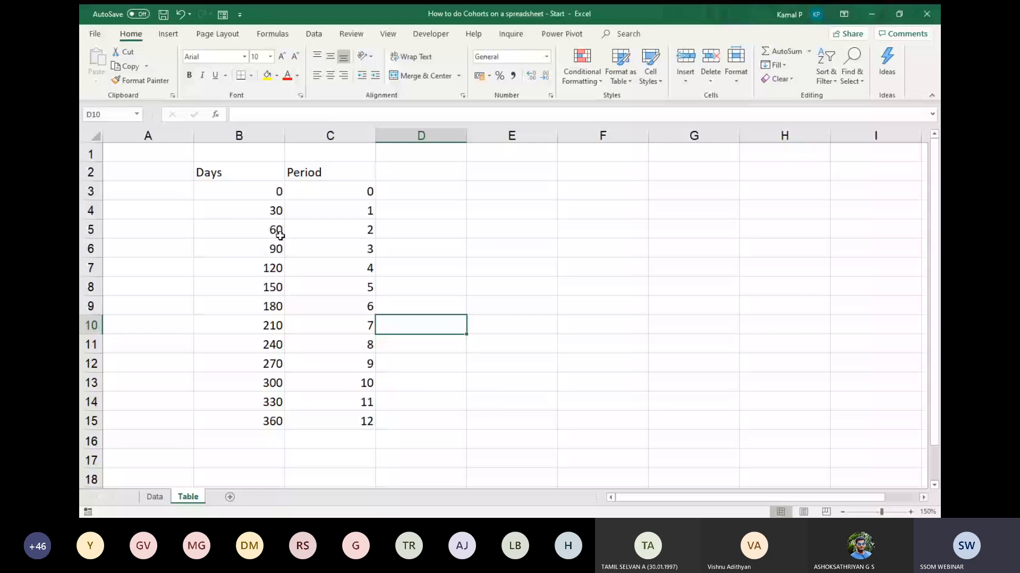
left_click(263, 193)
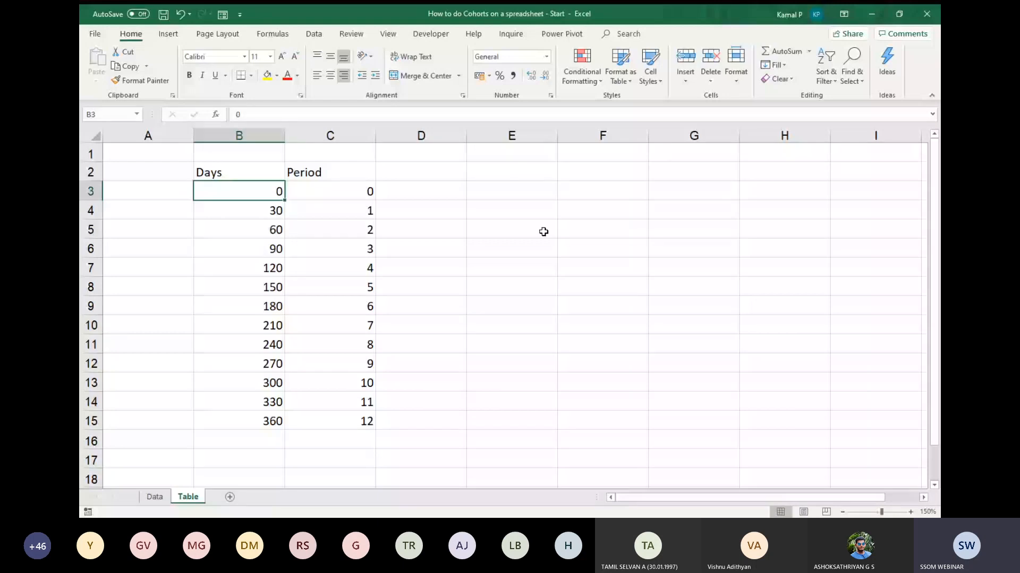
key("Down")
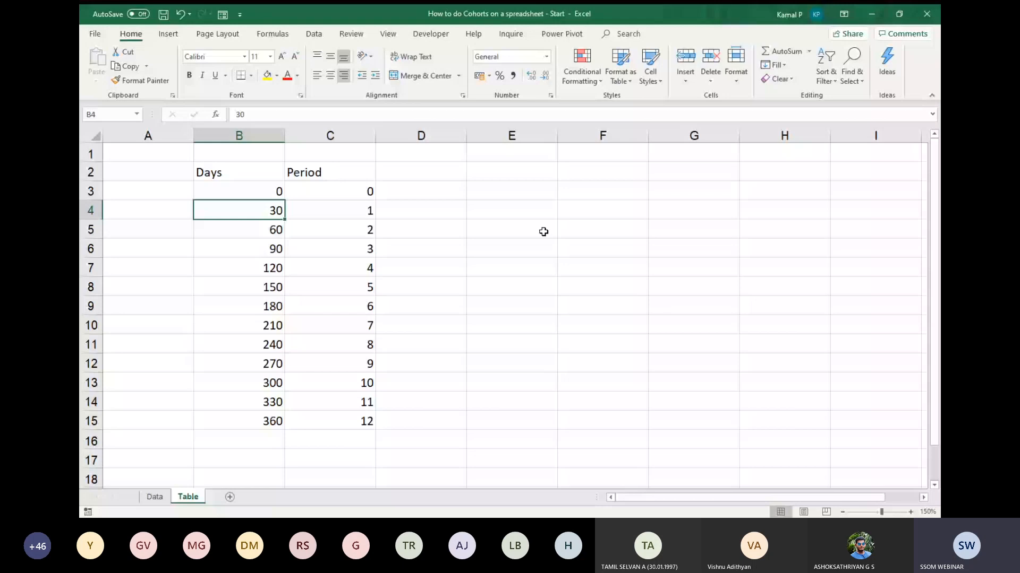
key("Down")
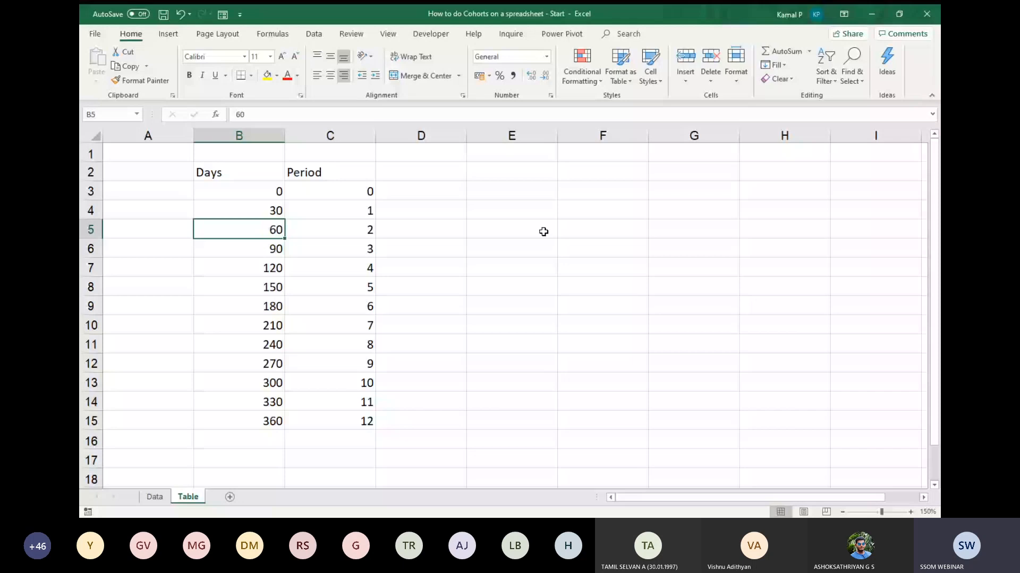
left_click(159, 495)
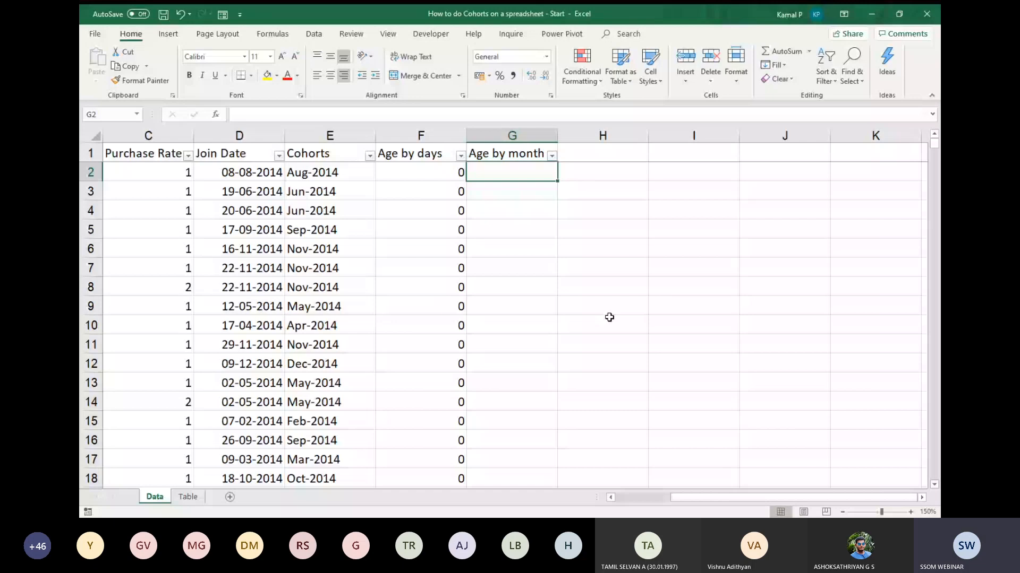
scroll(818, 212, "left", 2)
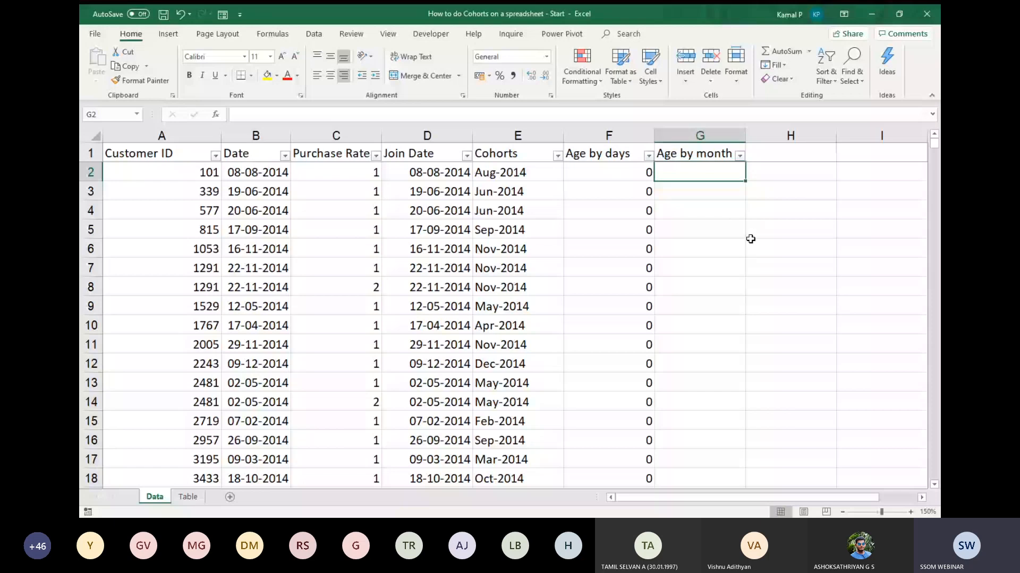
Recheck the Days thresholds on the Table sheet and start a VLOOKUP in G2 that looks up F2 in the absolute range Table!$B$3:$C$15.
key("ctrl+Page_Down")
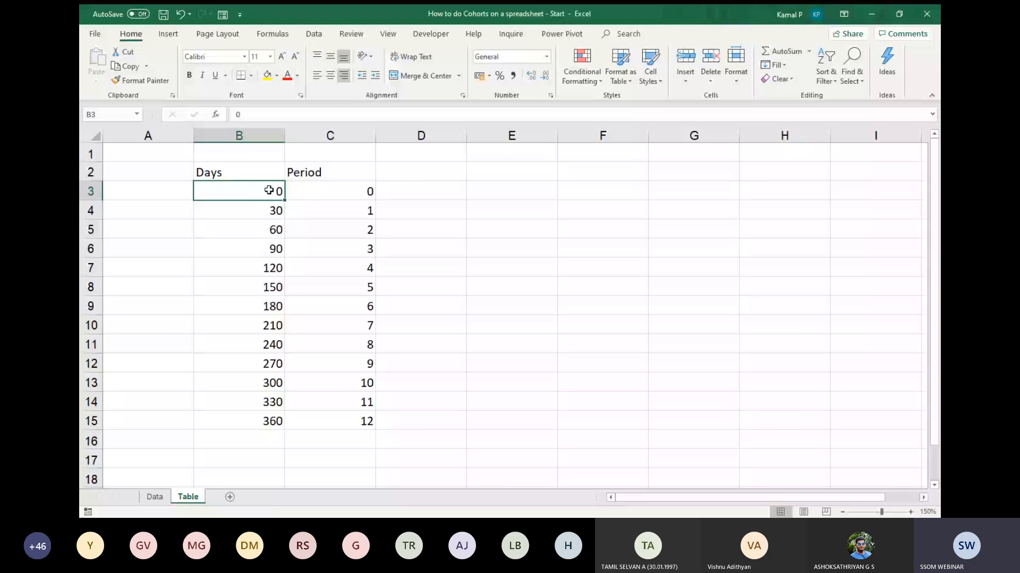
left_click(280, 214)
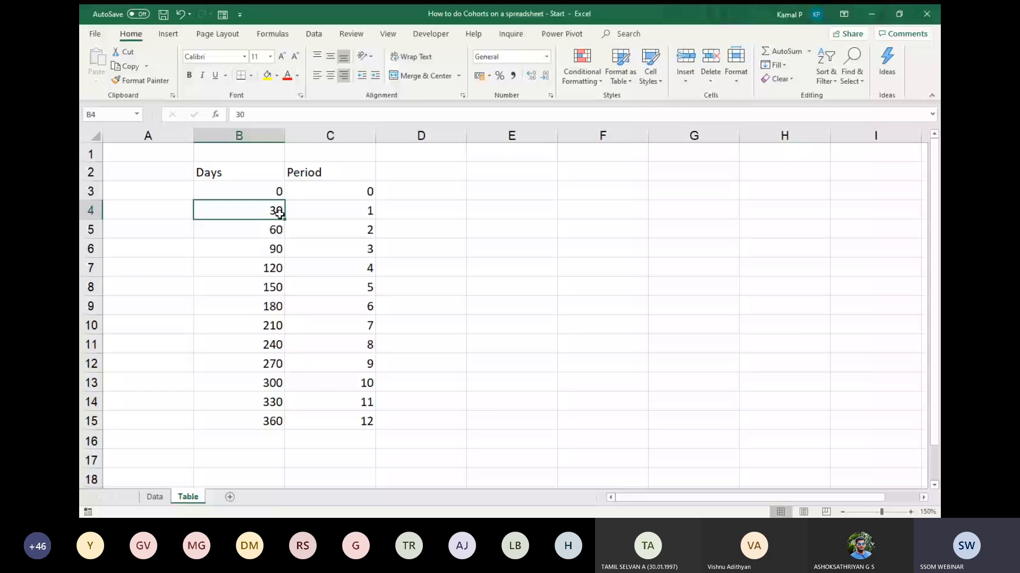
key("ctrl+Page_Up")
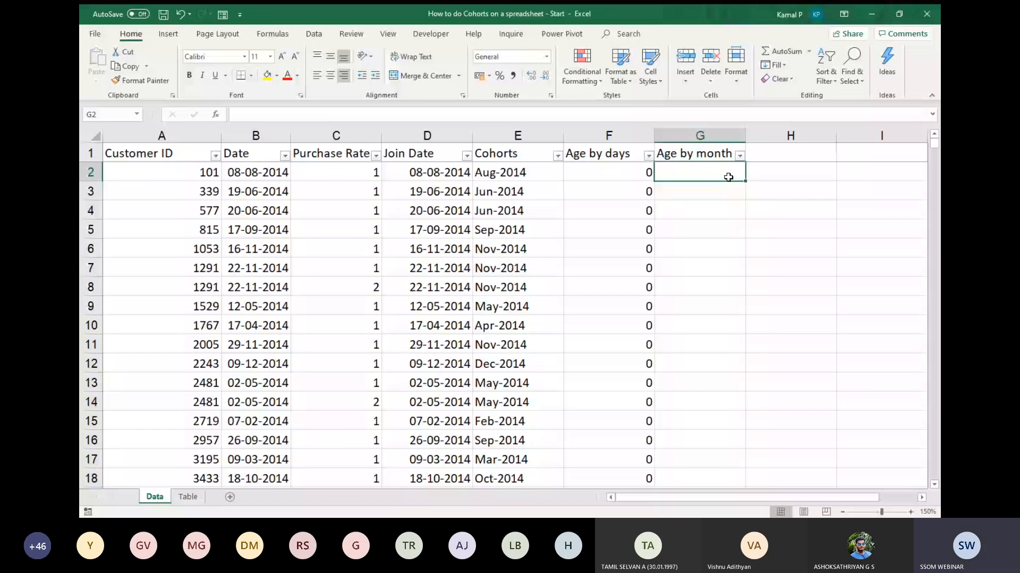
type("=VLOOKUP(")
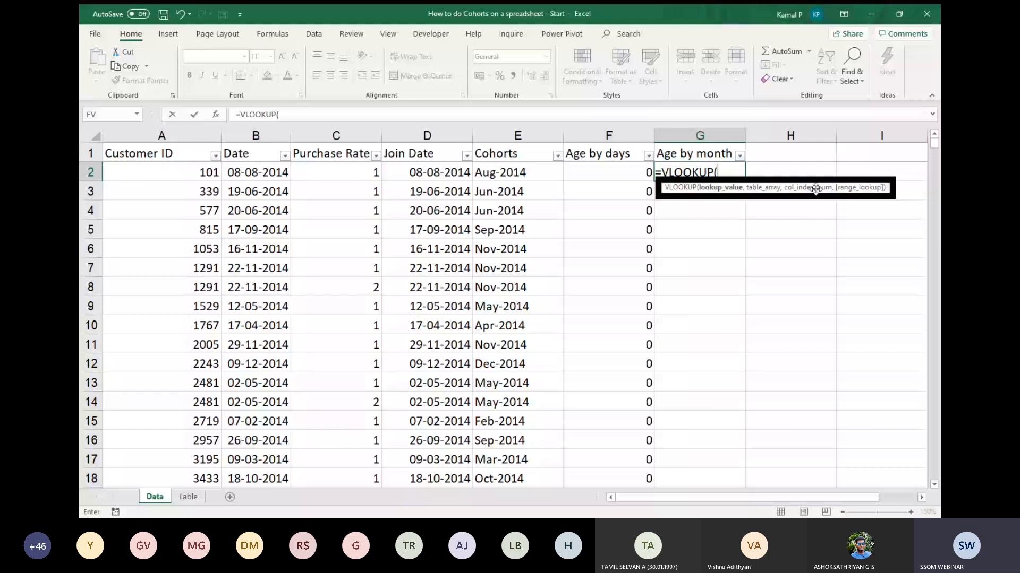
key("Left")
type(",")
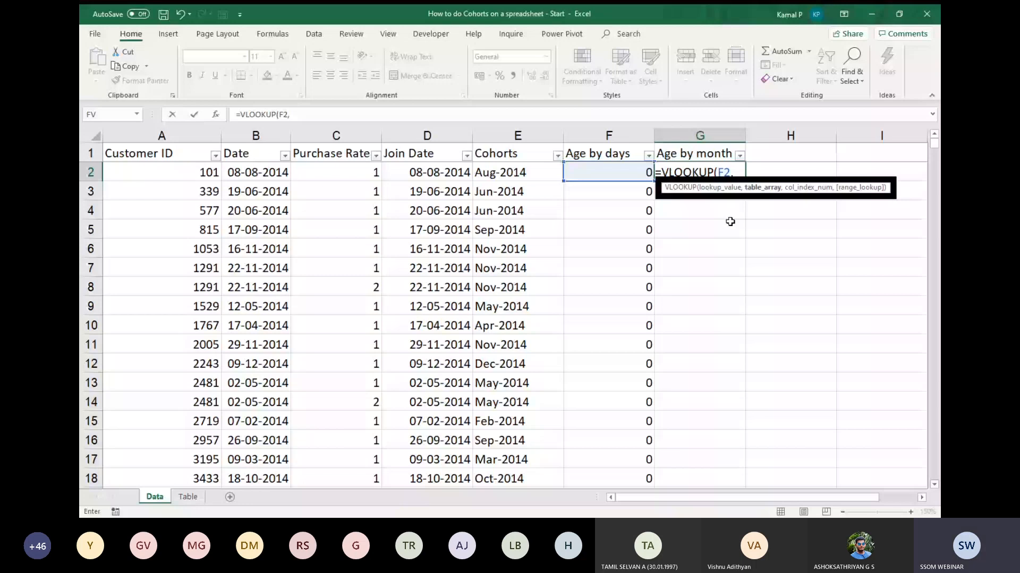
left_click(187, 497)
left_click(265, 192)
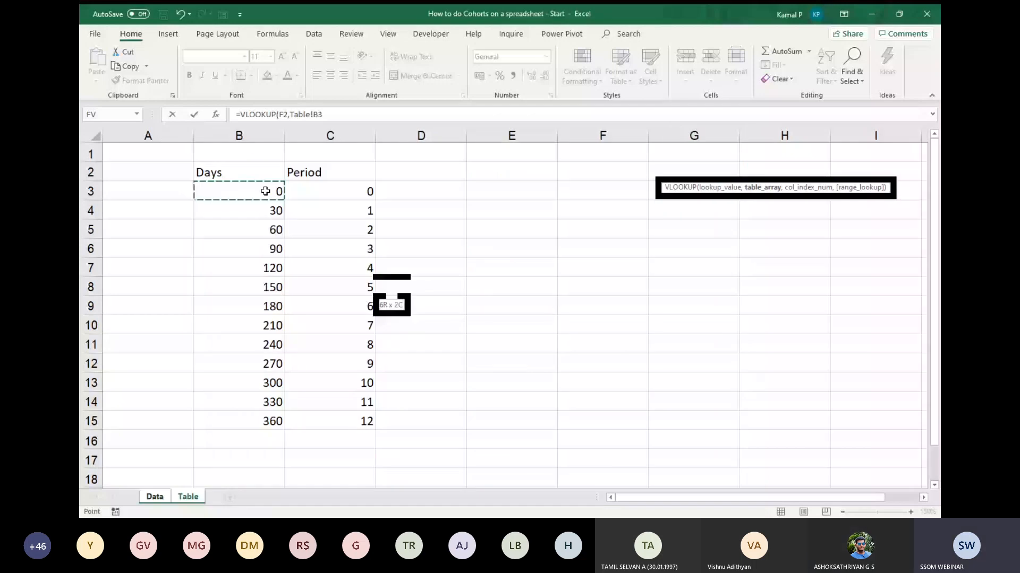
left_click_drag(264, 191, 366, 421)
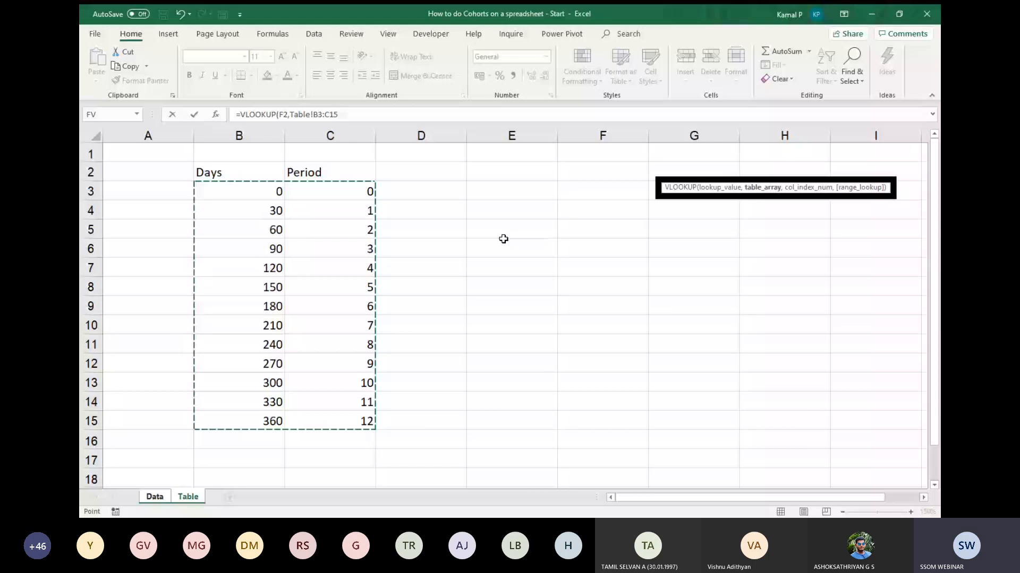
key("F4")
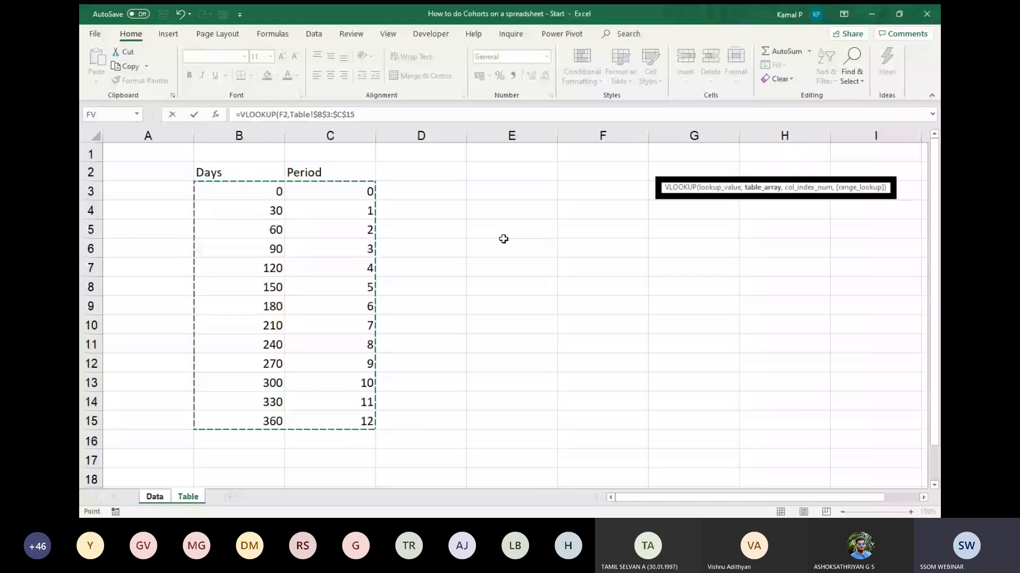
Complete the G2 VLOOKUP with column index 2 and TRUE for an approximate match.
type(",")
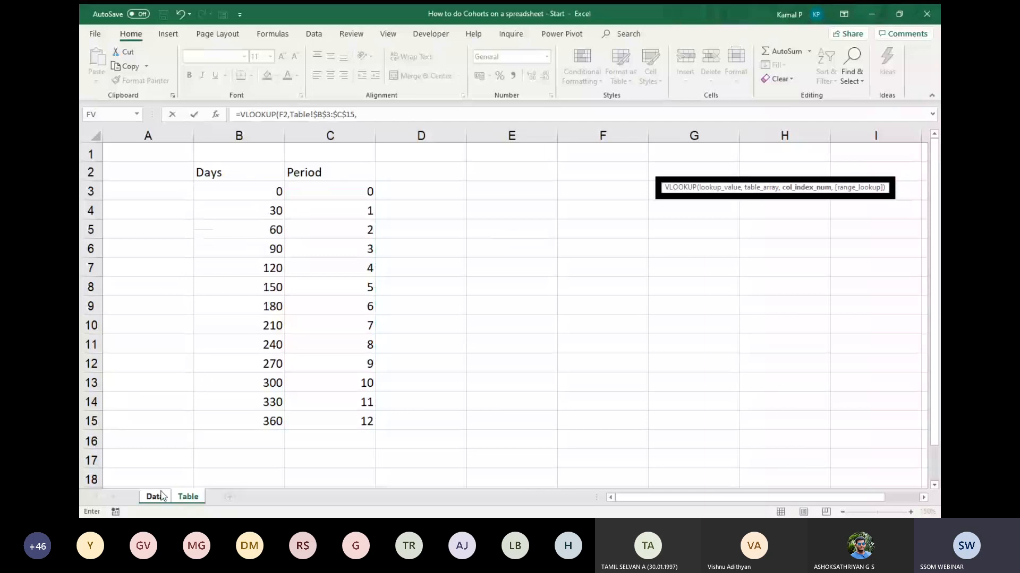
left_click(157, 496)
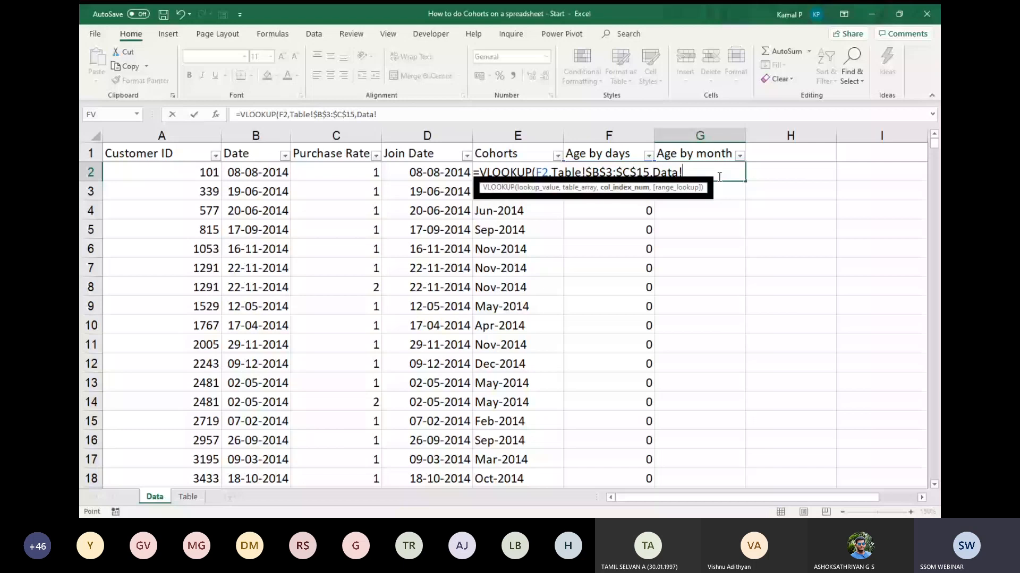
key("BackSpace")
key("BackSpace")
key("BackSpace")
key("BackSpace")
key("BackSpace")
type("2")
type(",")
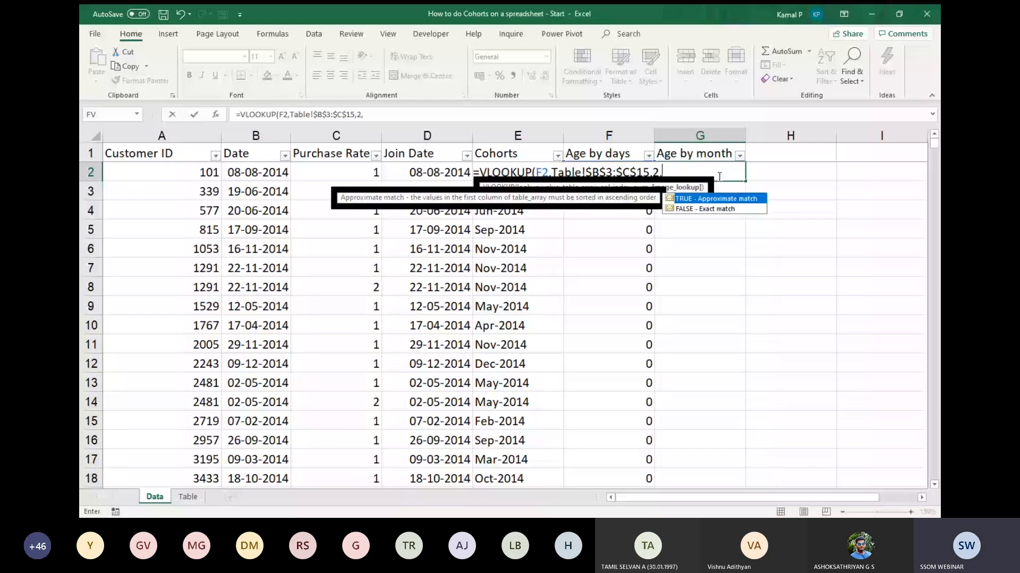
key("Tab")
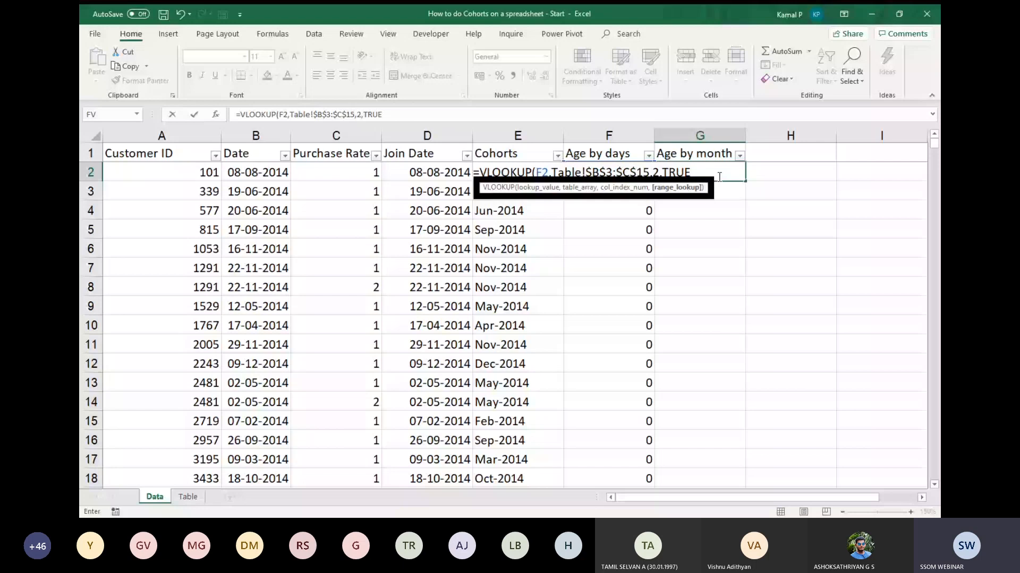
key("Return")
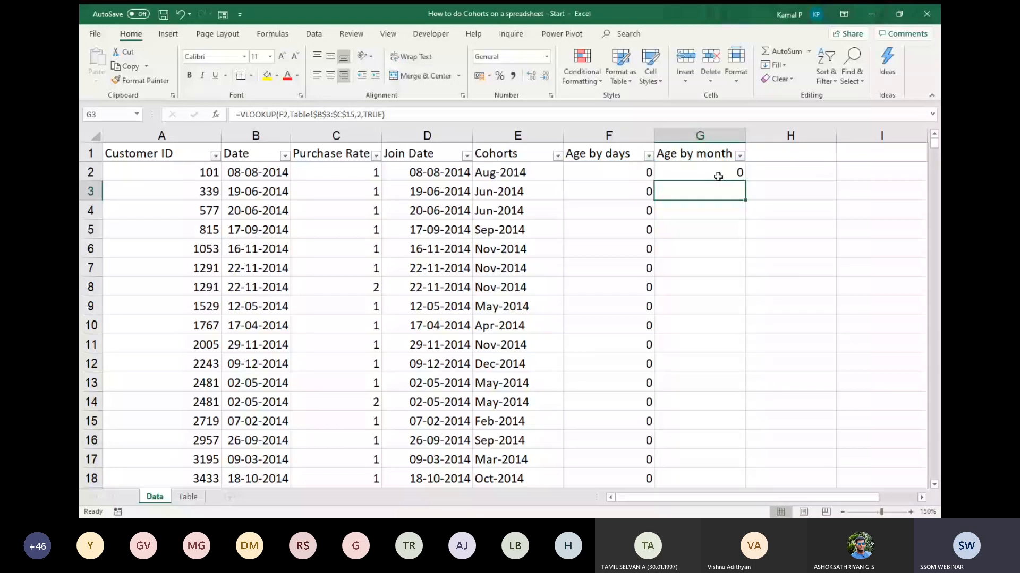
Fill the G2 lookup formula down the entire Age by month column and check row 32 against its Age by days value.
left_click(639, 176)
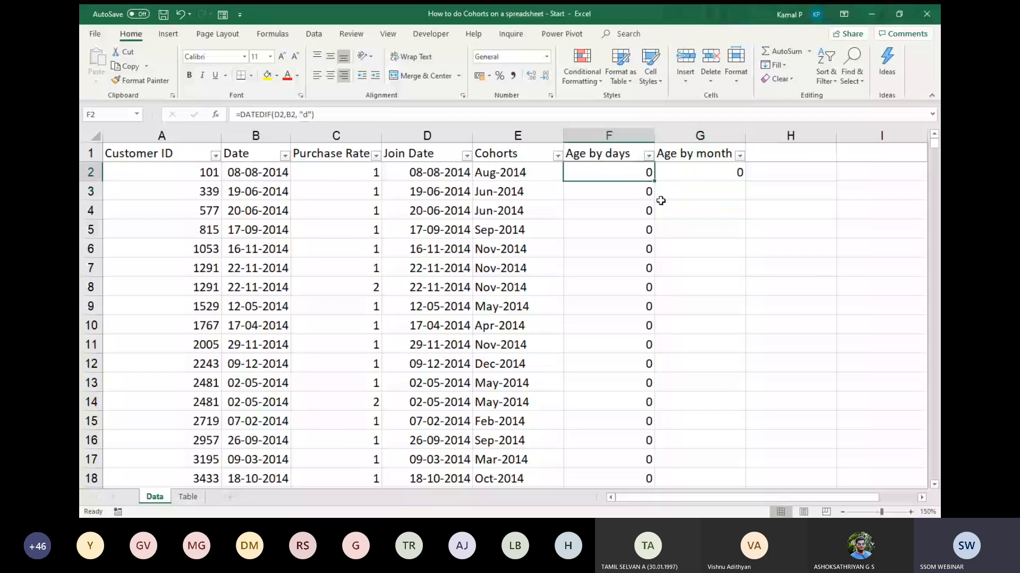
left_click(709, 176)
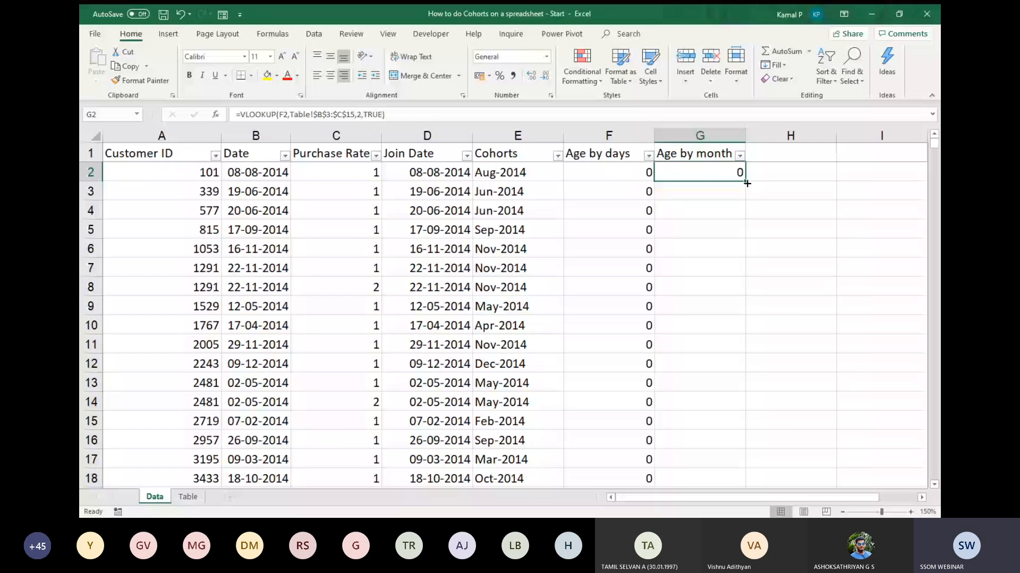
double_click(746, 183)
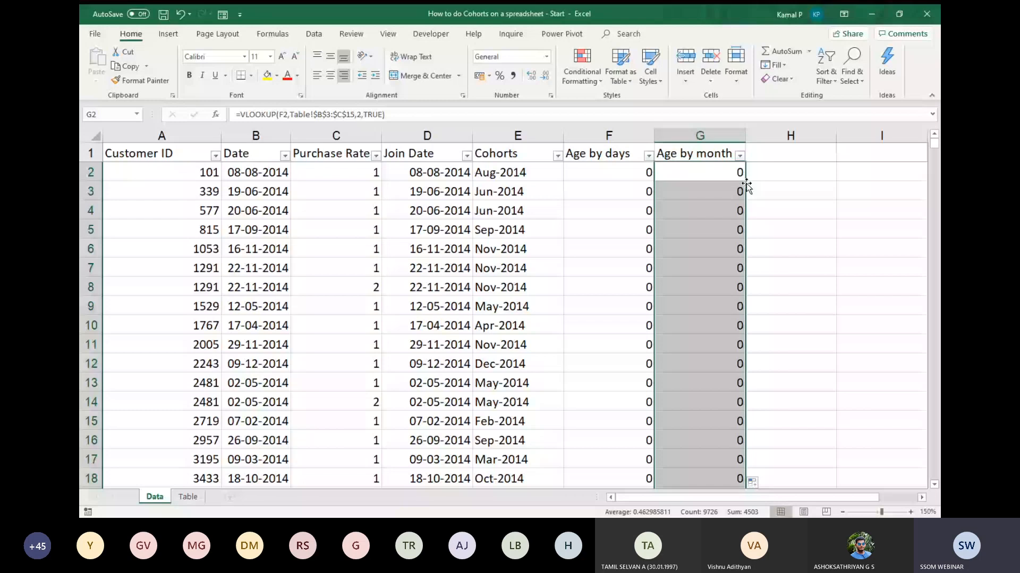
scroll(747, 186, "down", 10)
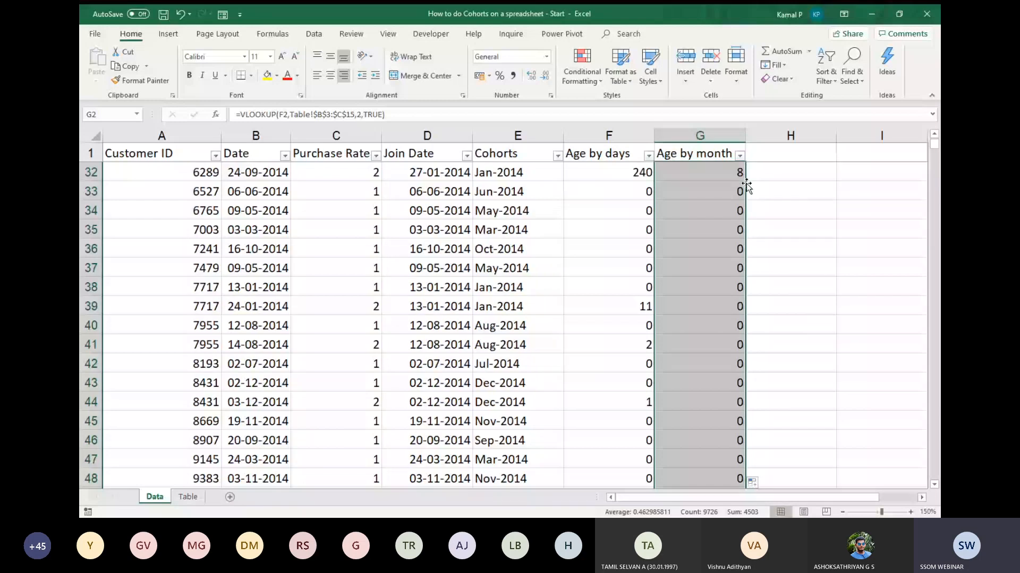
scroll(747, 186, "up", 1)
left_click(616, 230)
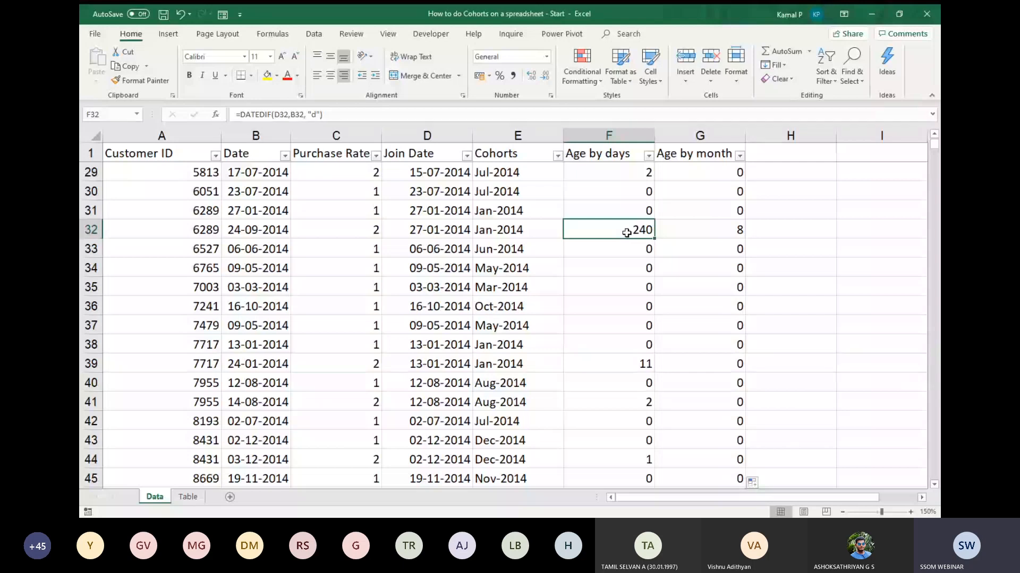
key("Left")
key("Down")
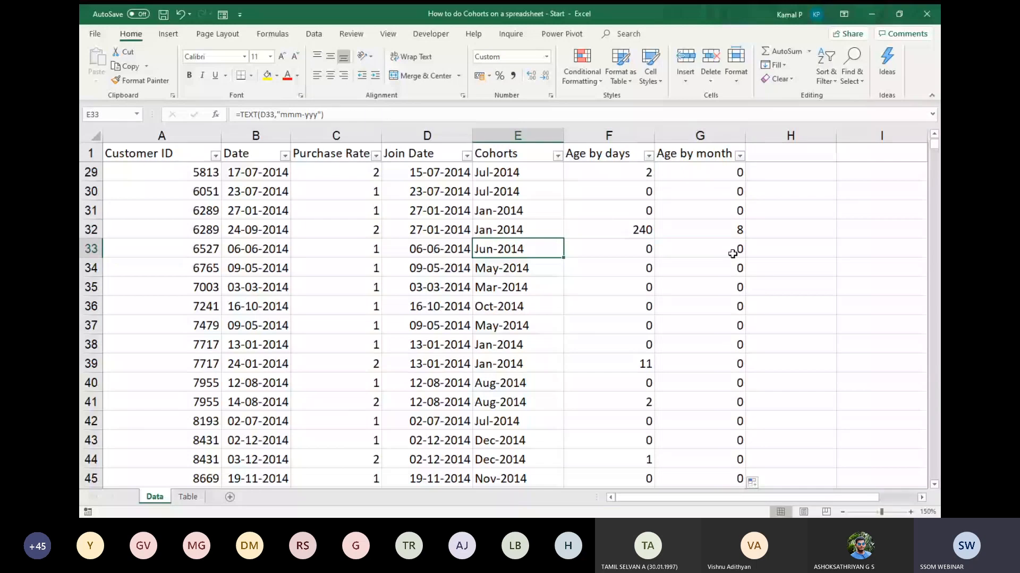
scroll(757, 252, "up", 9)
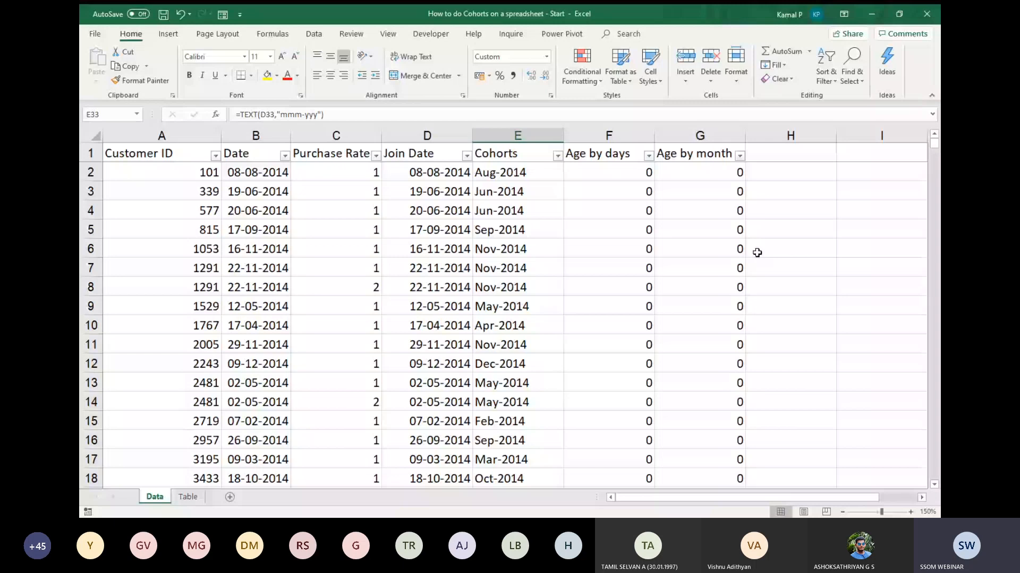
Collapse the ribbon and create a PivotTable on a new worksheet from the full data range Data!$A$1:$G$9727.
key("ctrl+F1")
left_click(650, 238)
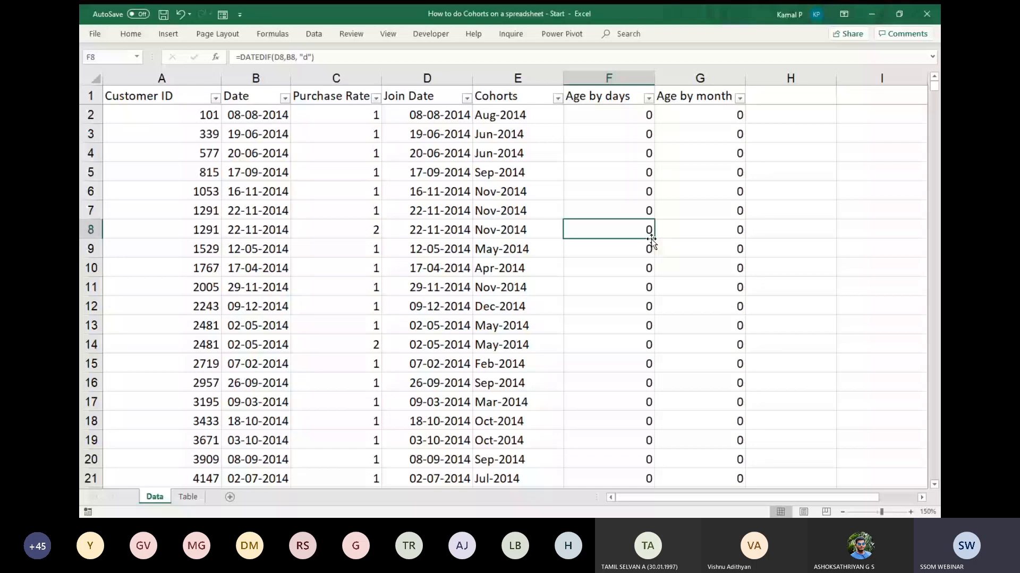
left_click(541, 152)
key("ctrl+a")
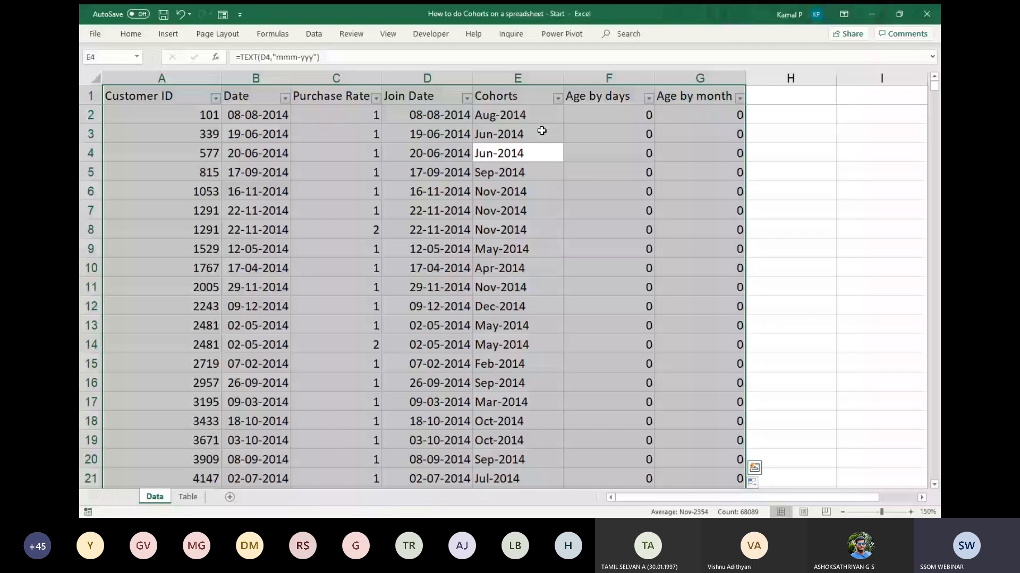
key("alt+n")
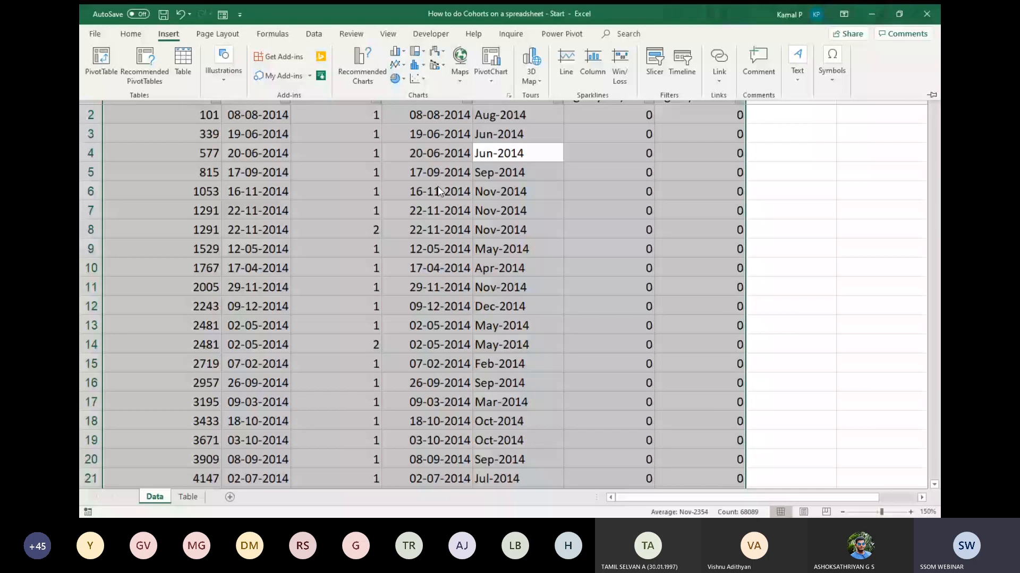
left_click(100, 62)
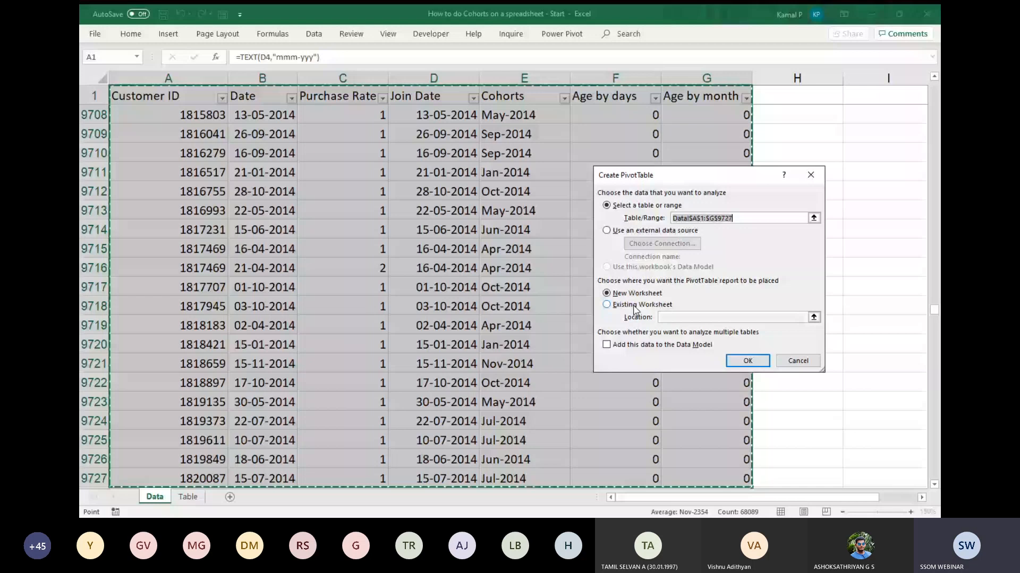
key("Return")
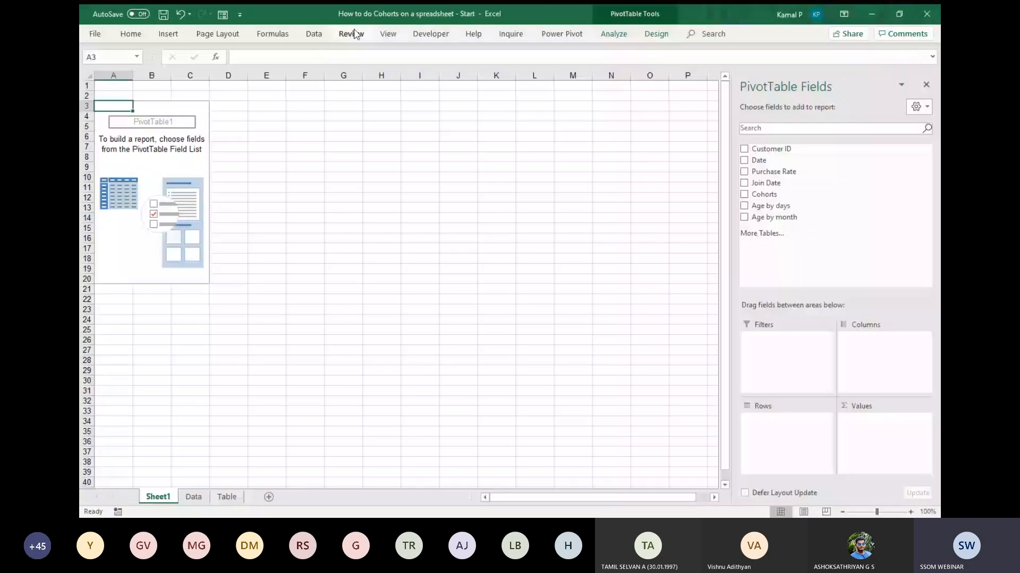
Hide the gridlines on the new PivotTable sheet.
key("alt+w")
key("v")
key("g")
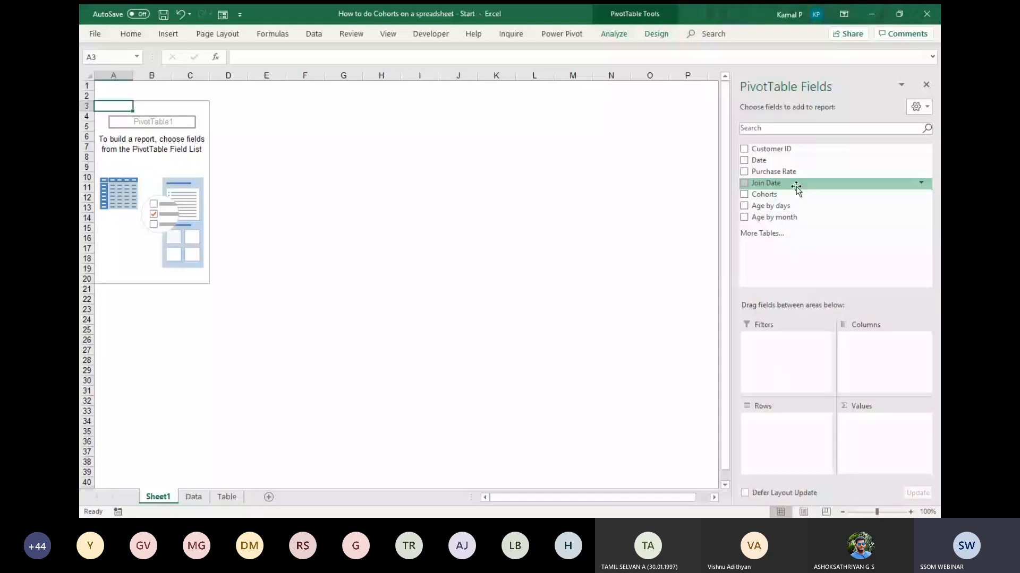
Add Join Date to the PivotTable rows and ungroup its automatic month grouping into individual dates.
left_click_drag(796, 186, 801, 436)
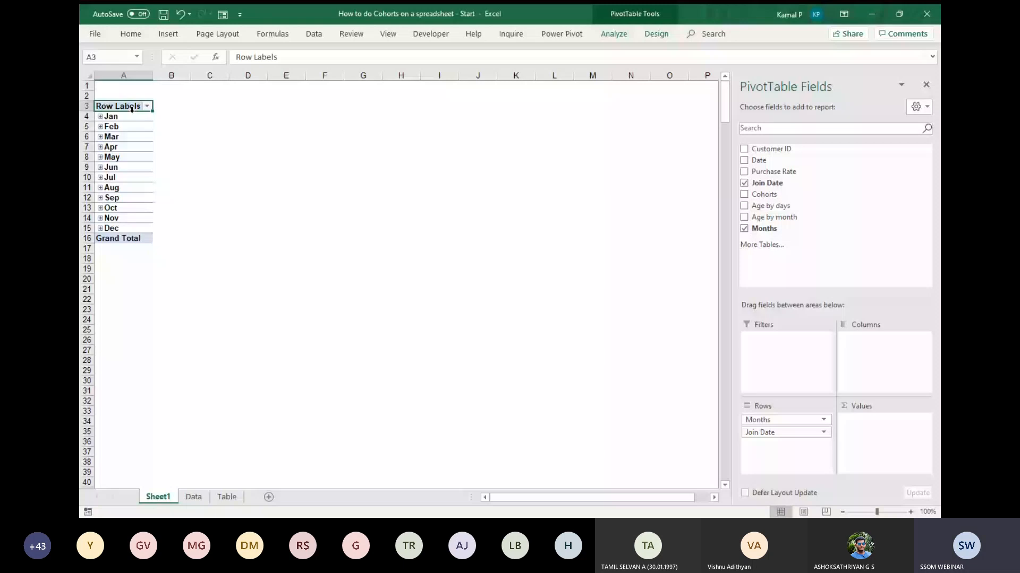
right_click(135, 119)
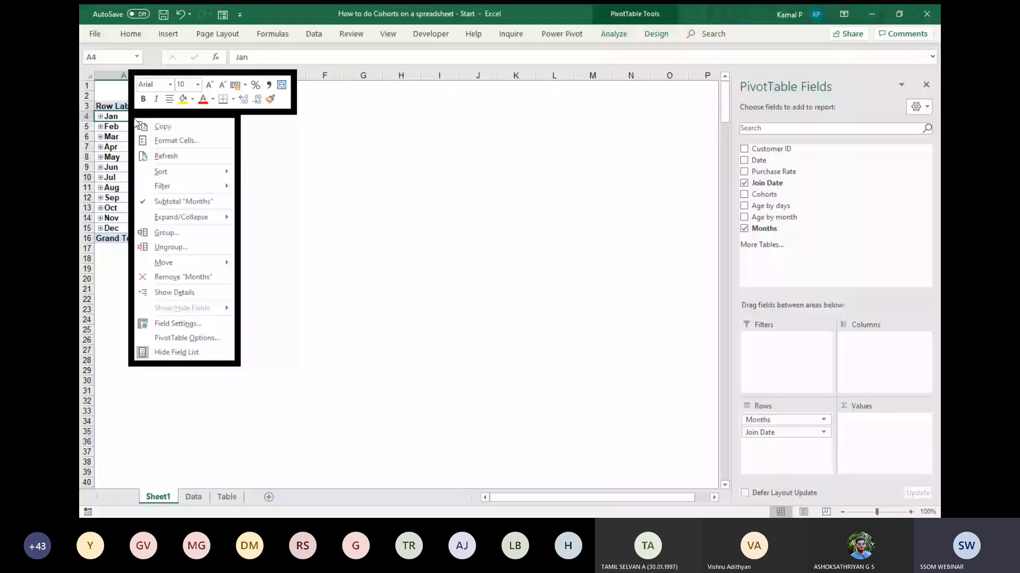
left_click(171, 247)
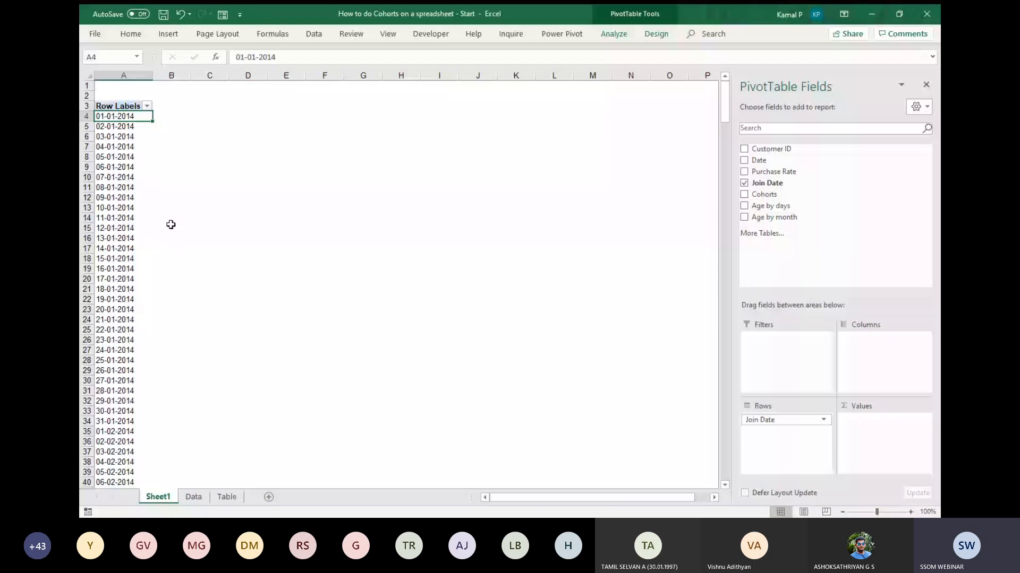
key("Down")
key("Down")
key("Down")
key("Down")
key("Down")
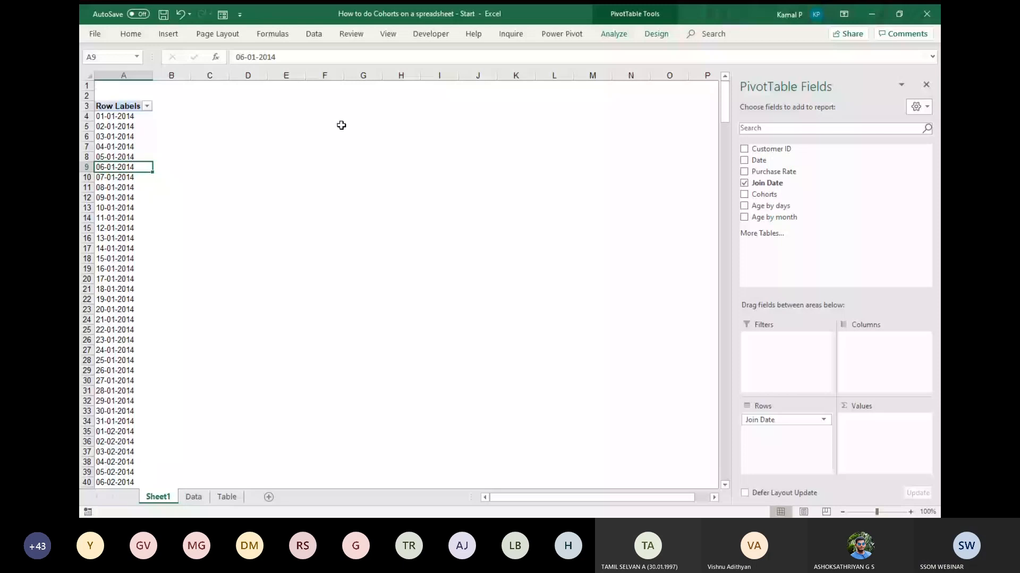
Group the PivotTable's Join Date rows by Months and add Customer ID to its values.
left_click(130, 128)
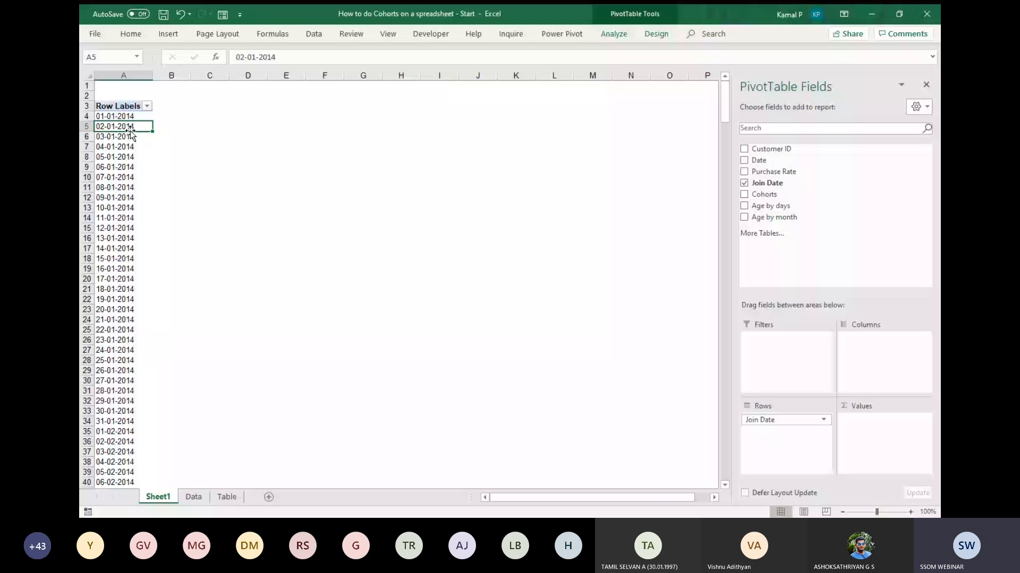
right_click(130, 132)
left_click(148, 165)
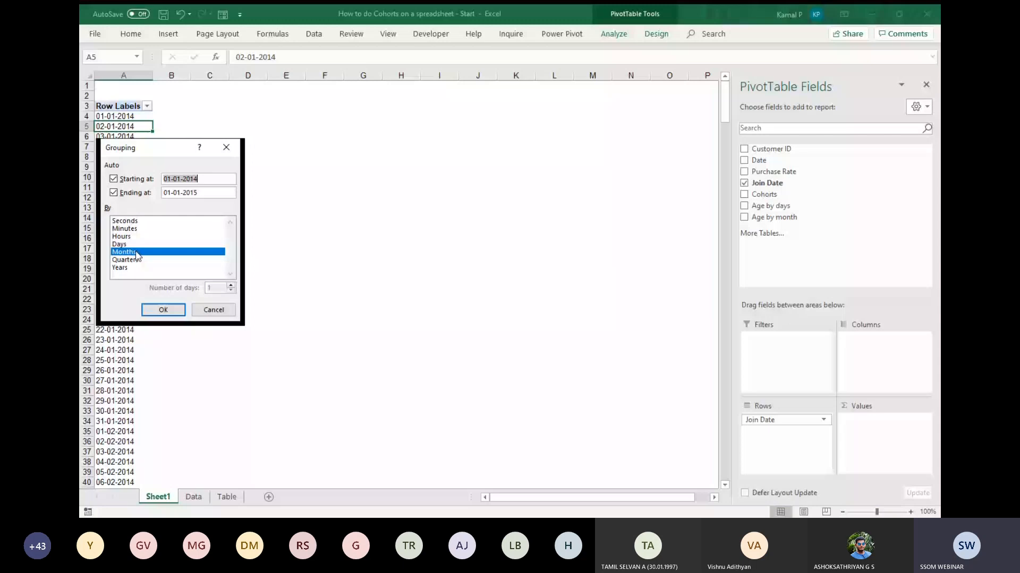
left_click(161, 310)
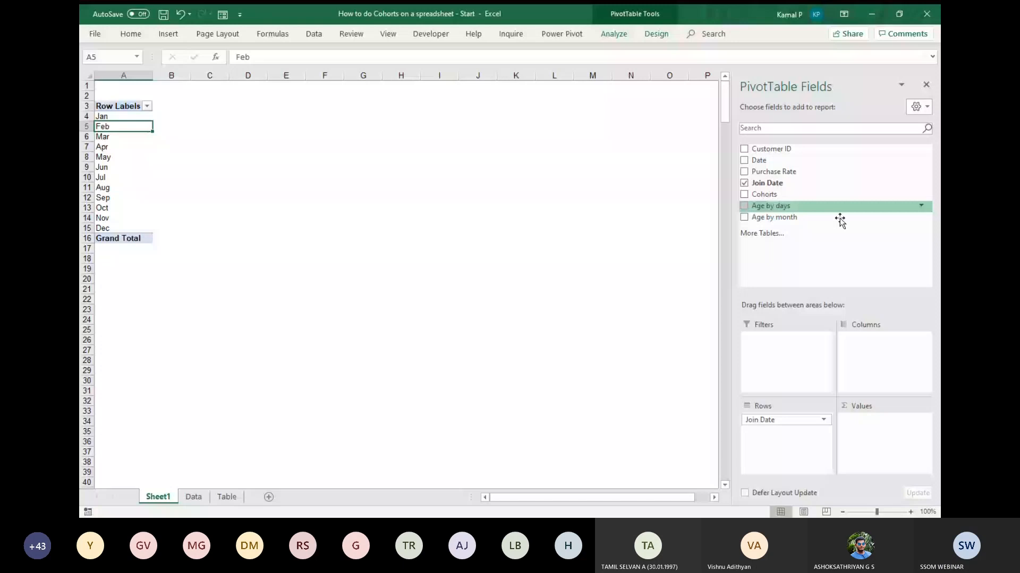
left_click_drag(770, 149, 893, 445)
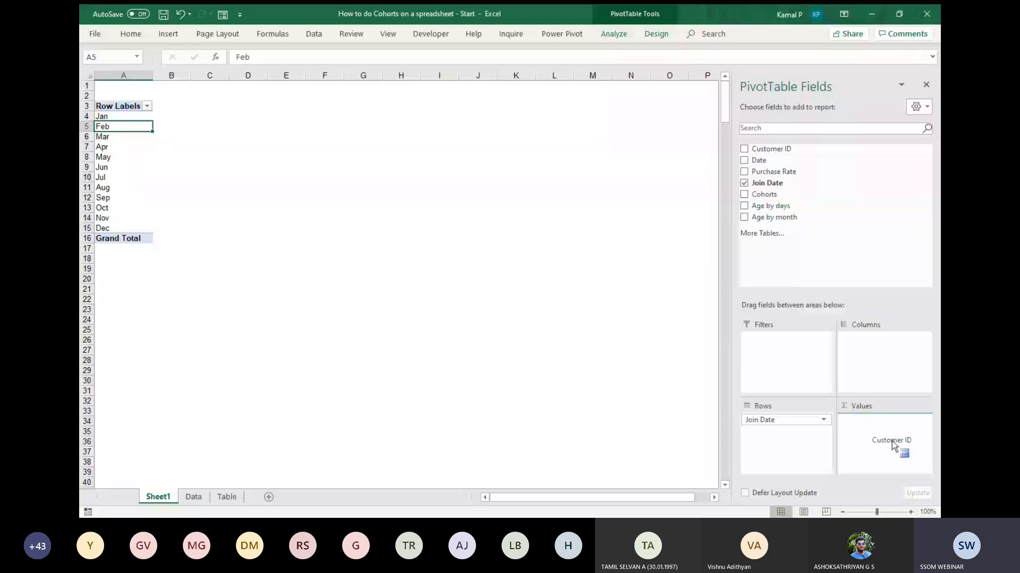
left_click_drag(892, 445, 894, 446)
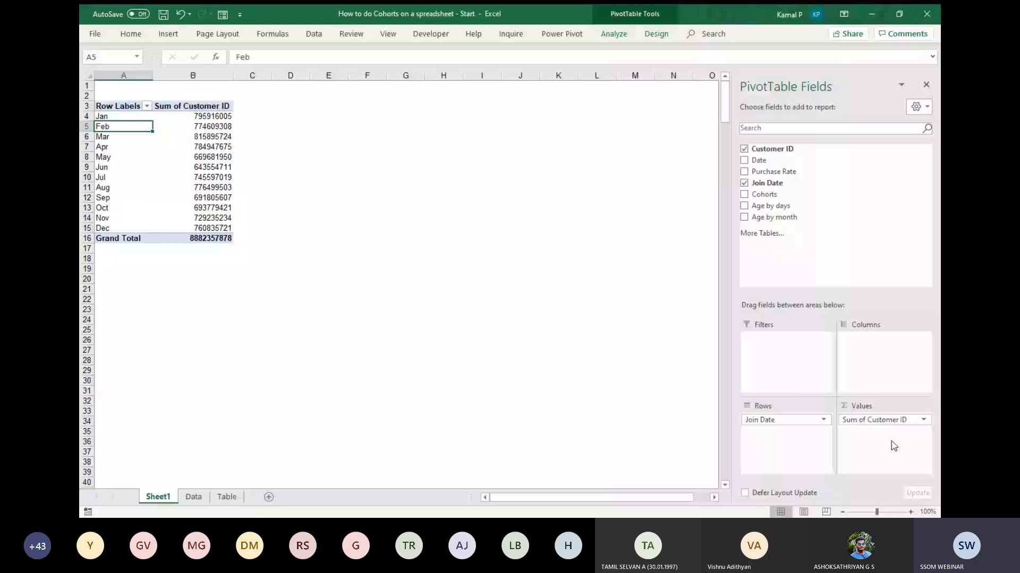
Summarize the PivotTable's Customer ID values by Count.
left_click(225, 119)
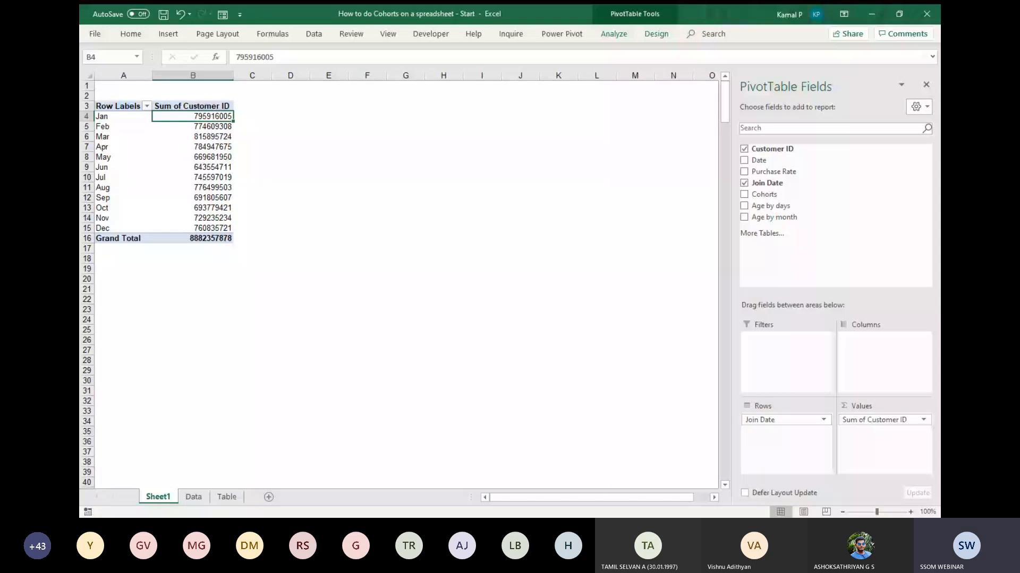
key("alt+Tab")
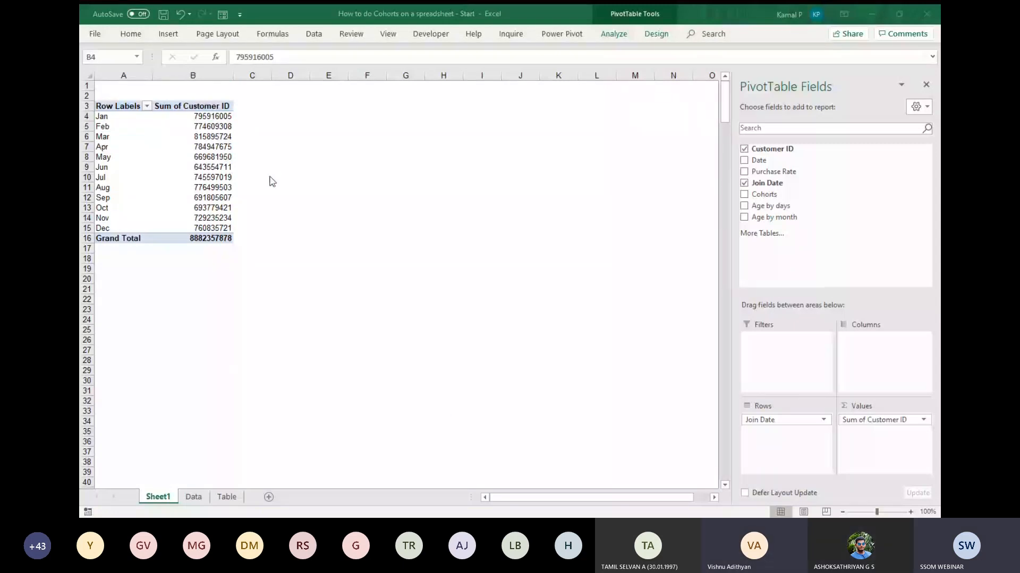
left_click(212, 126)
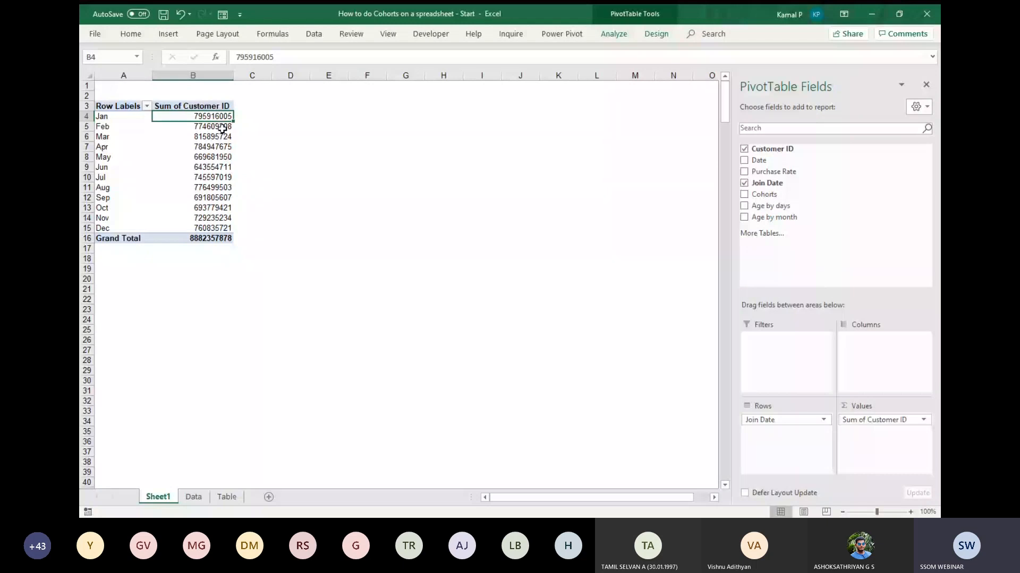
mouse_move(225, 129)
right_click(206, 116)
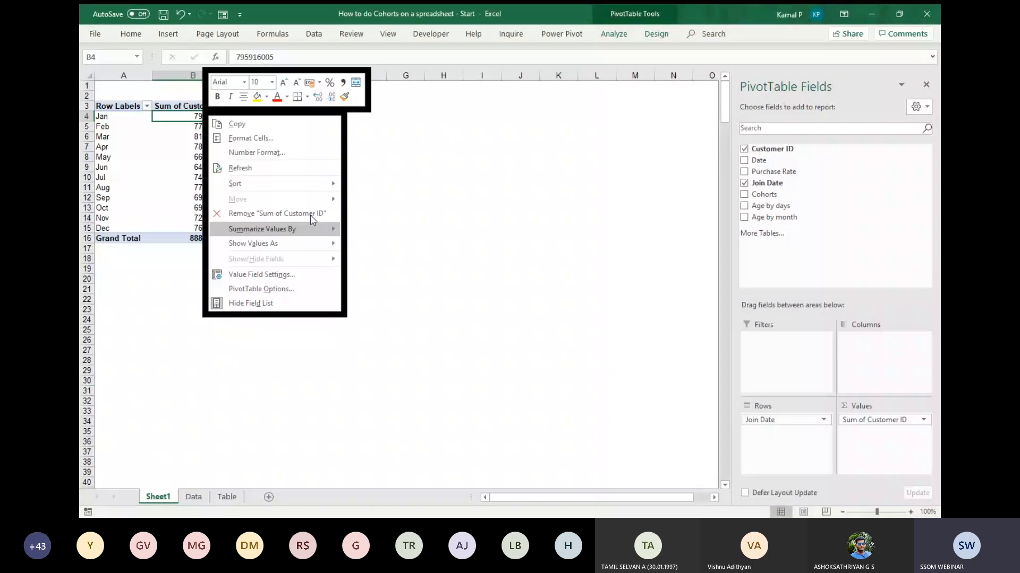
mouse_move(319, 231)
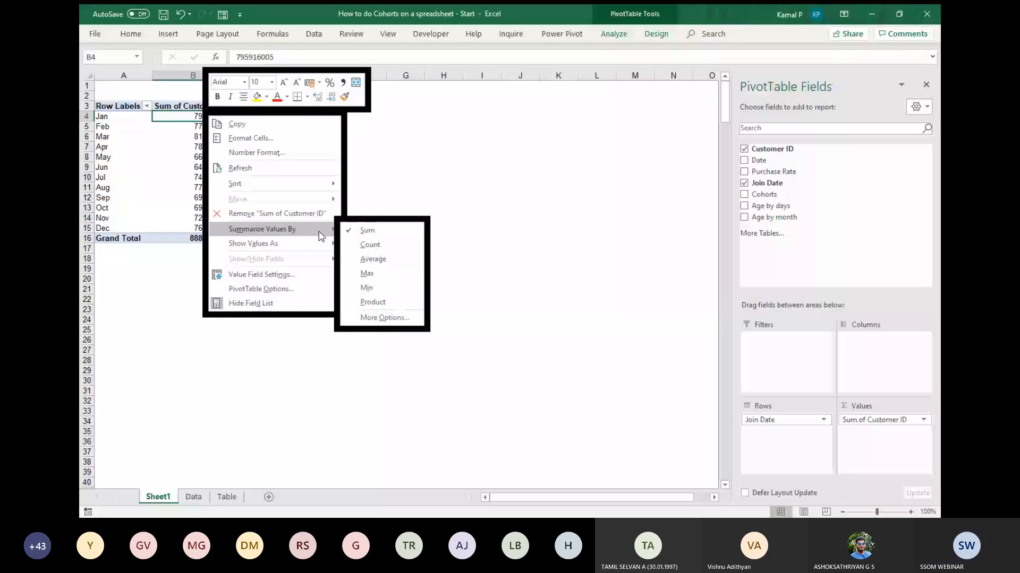
left_click(370, 244)
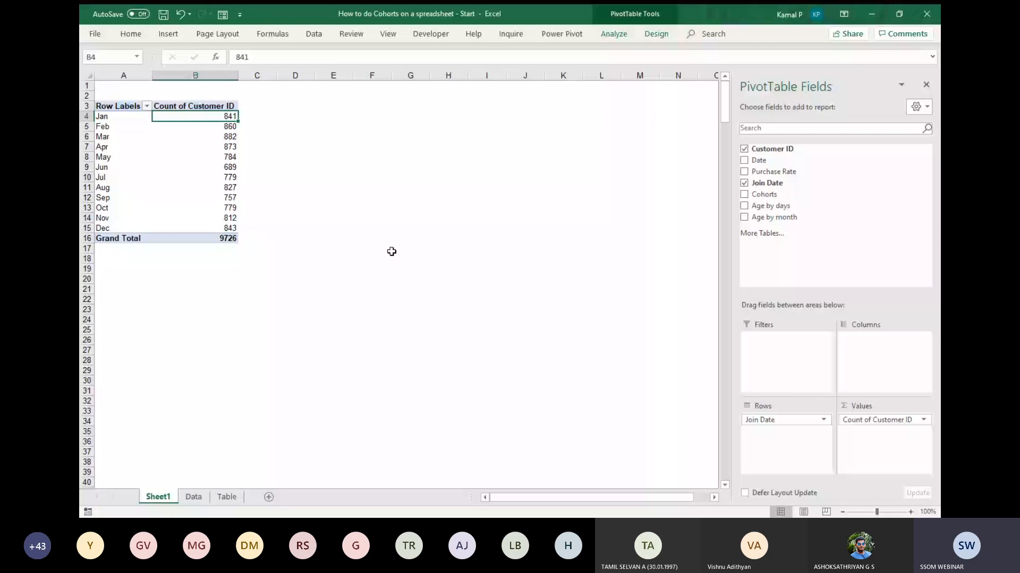
key("ctrl+Down")
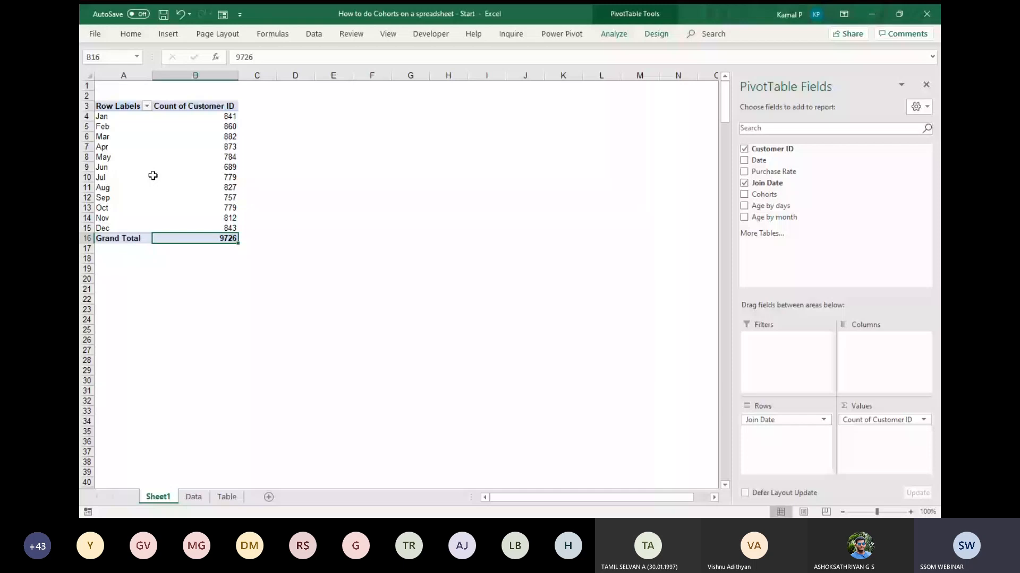
mouse_move(153, 176)
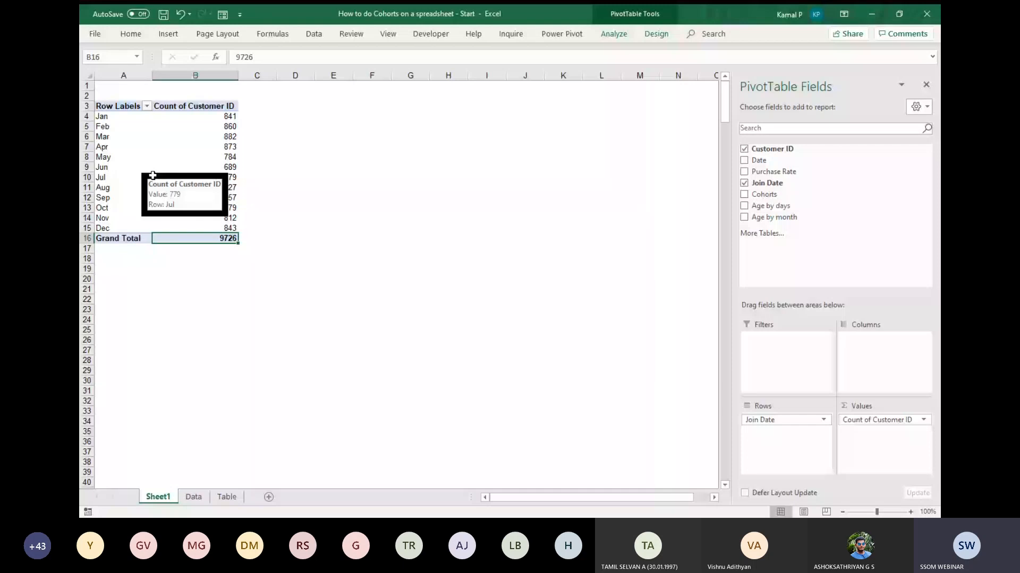
left_click(196, 137)
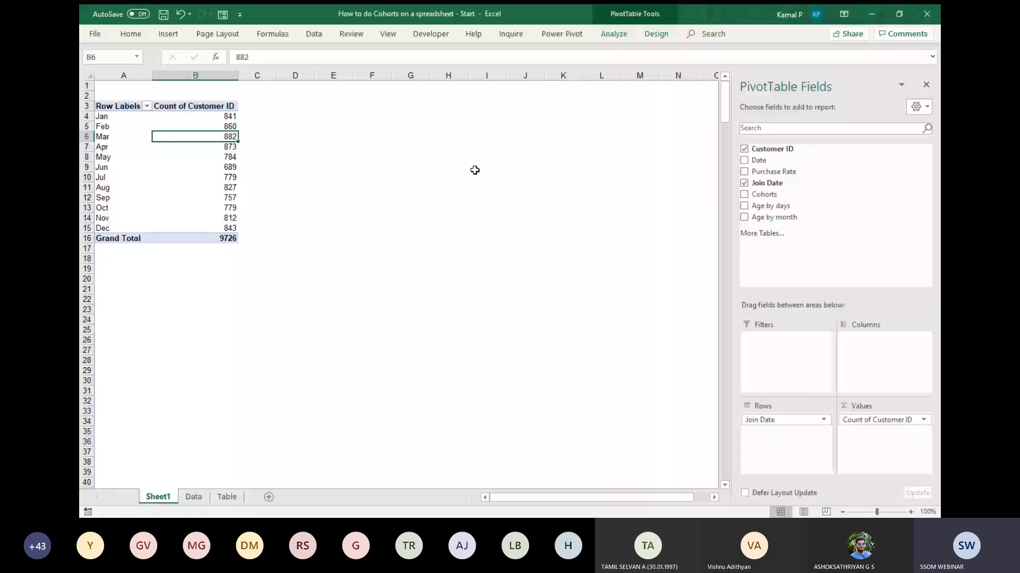
key("Down")
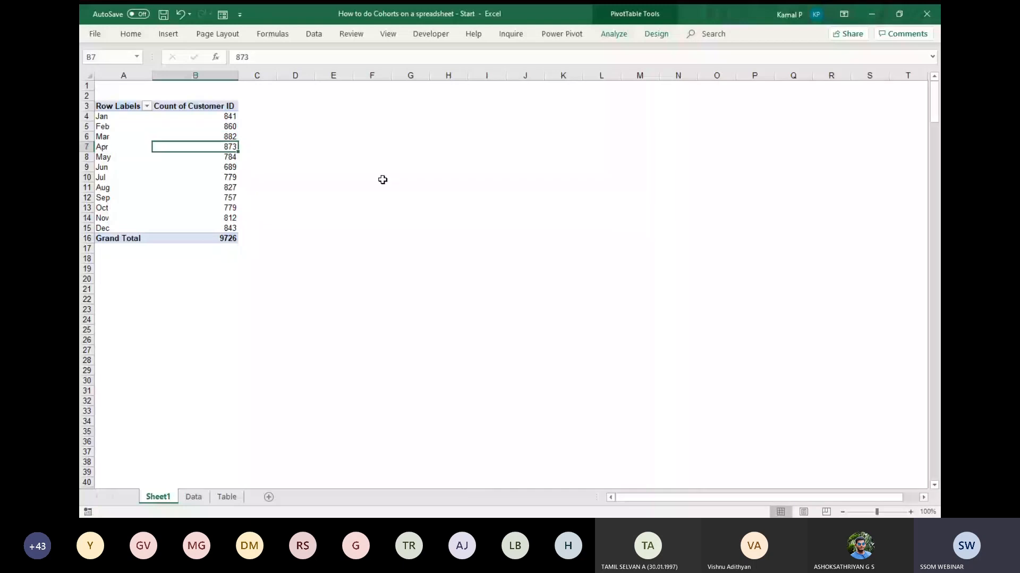
key("F11")
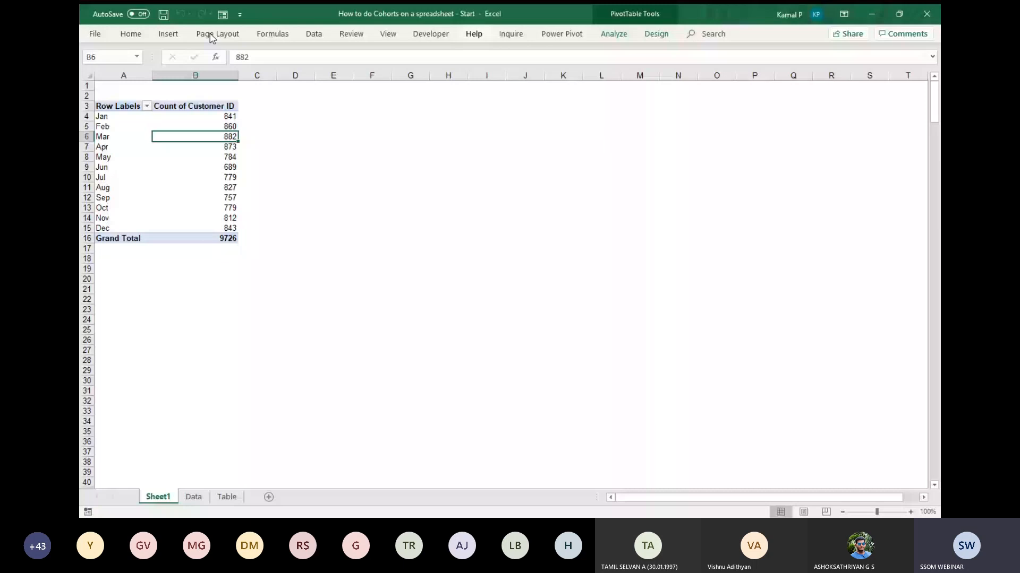
left_click(613, 34)
left_click(752, 70)
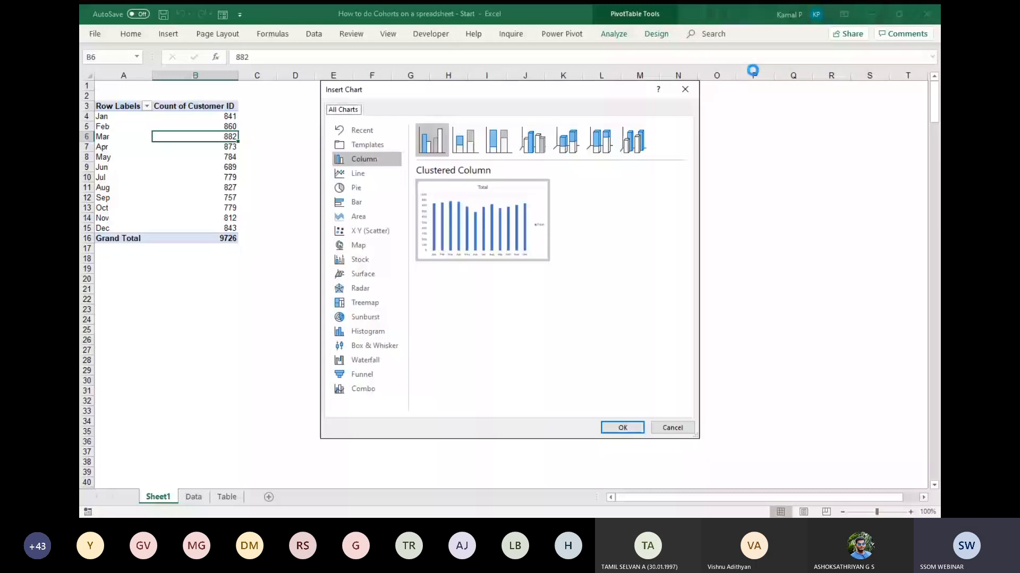
key("Return")
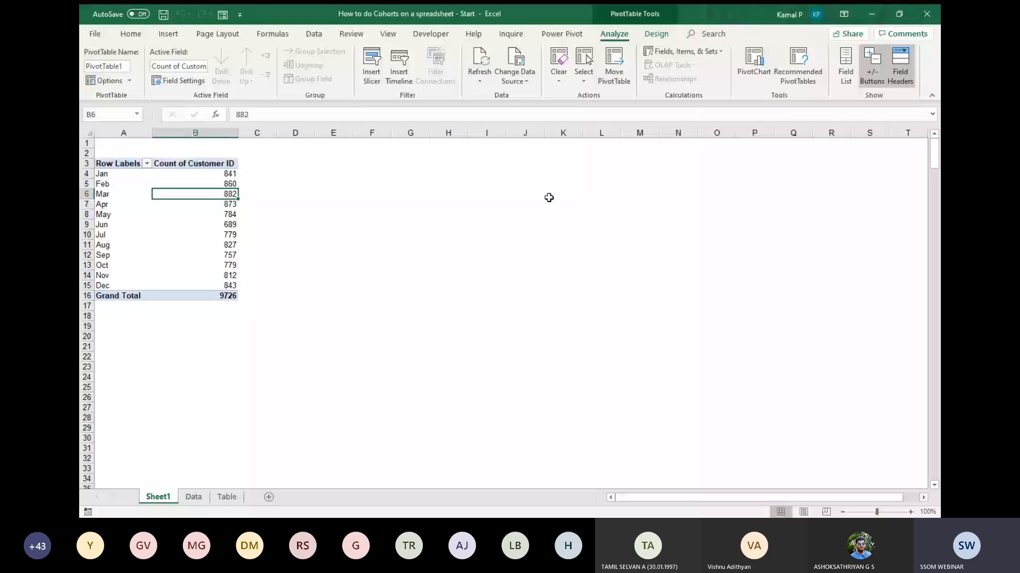
Insert a clustered column PivotChart of the monthly customer counts and hide all its field buttons.
left_click(234, 207)
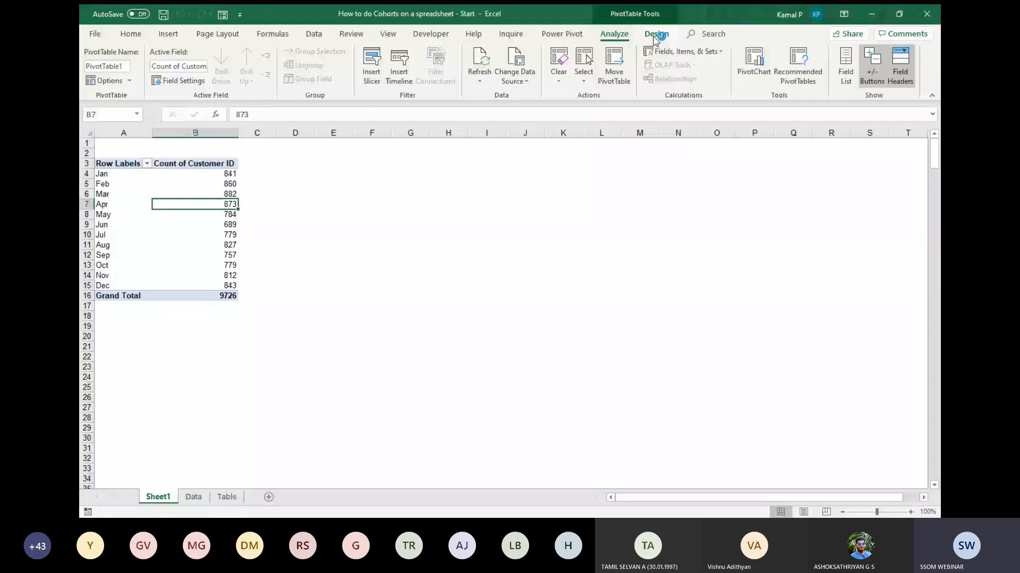
left_click(754, 64)
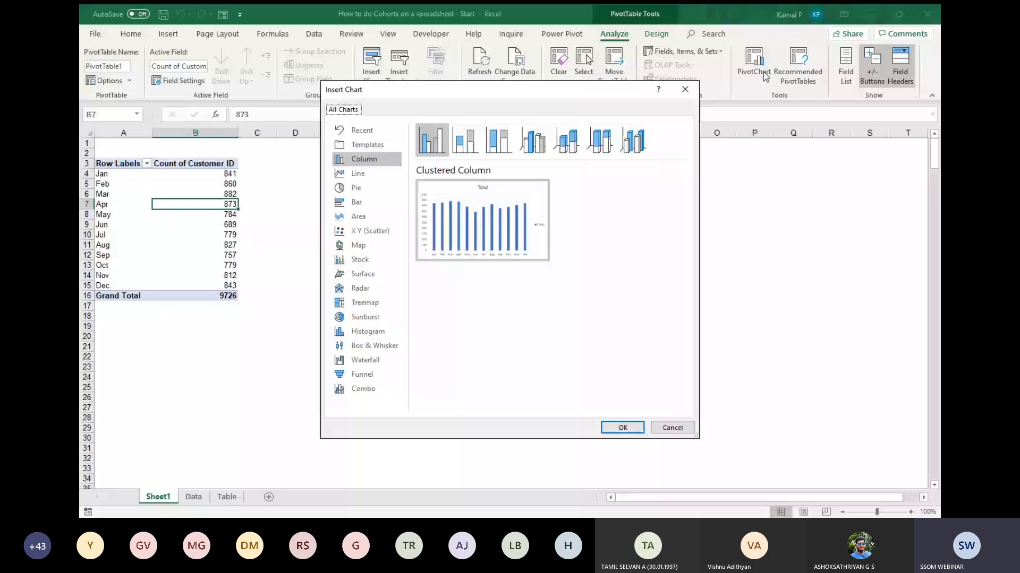
key("Return")
right_click(308, 163)
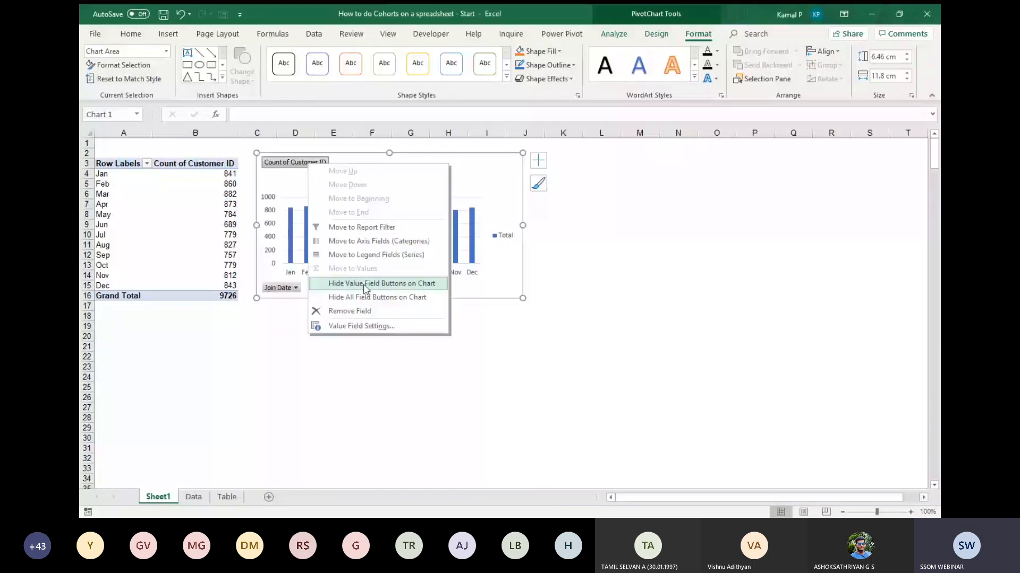
left_click(384, 297)
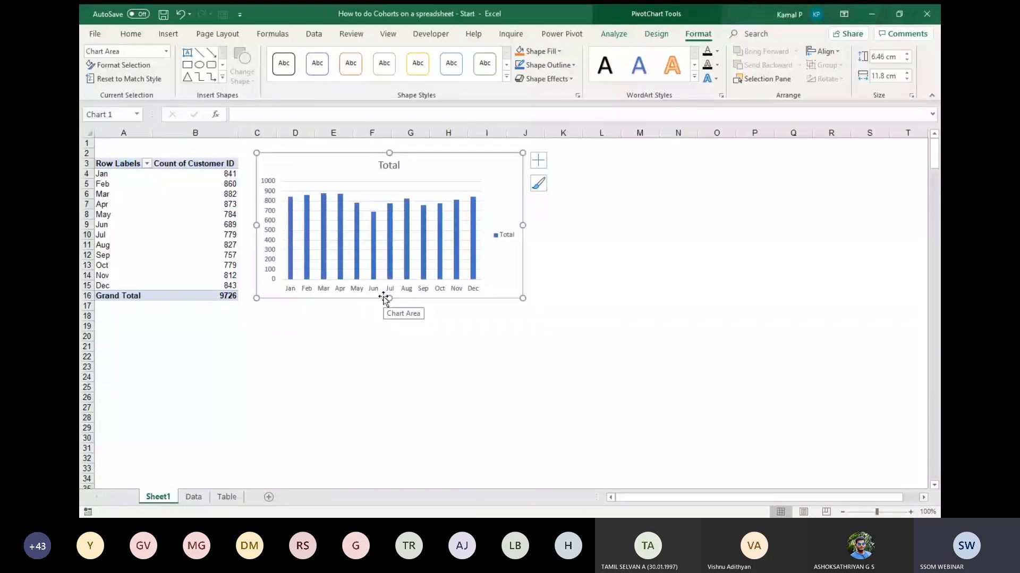
Retitle the PivotChart "Total Transactions" and remove its legend and gridlines.
left_click(390, 165)
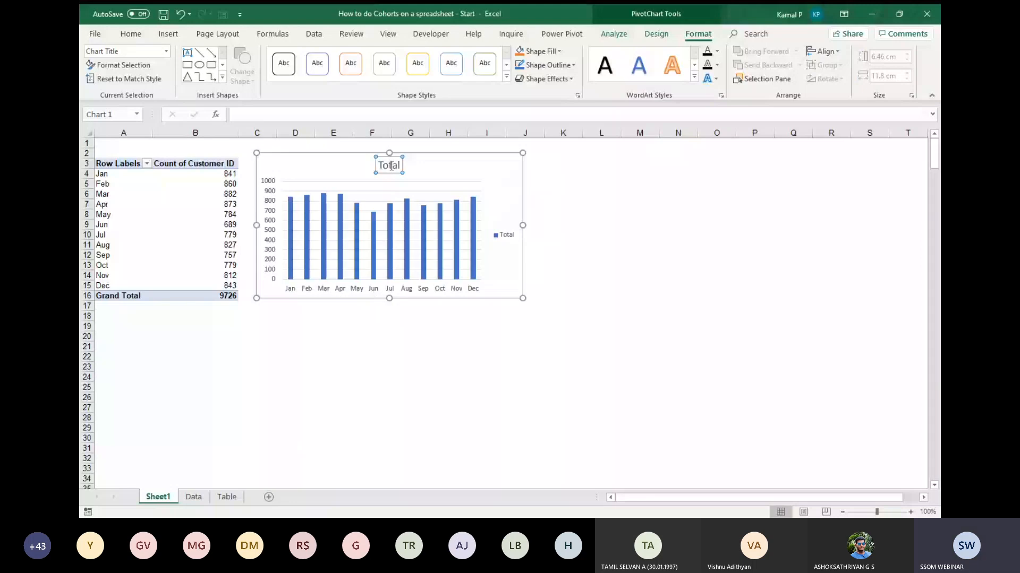
left_click(392, 165)
type("Transact")
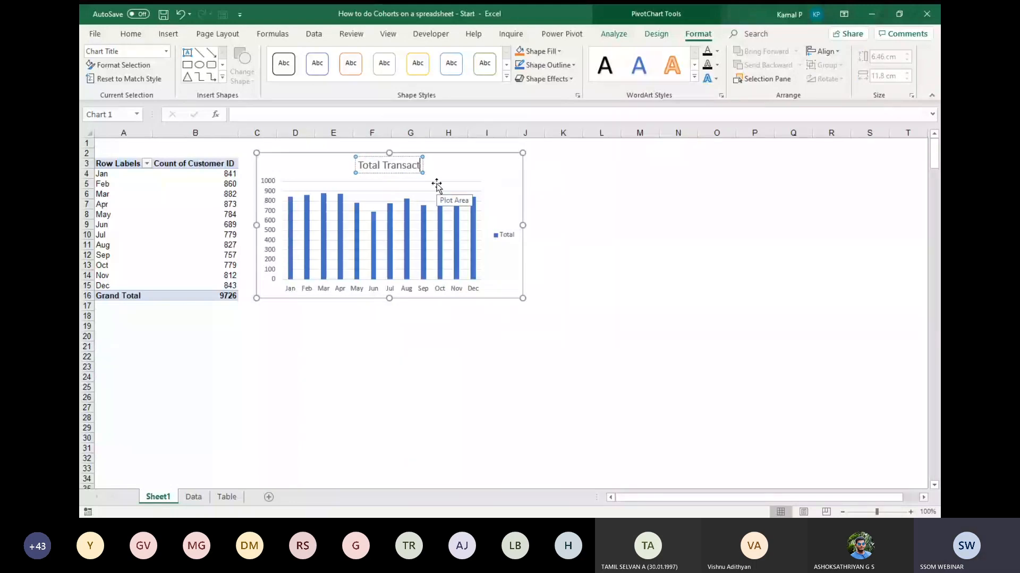
type("ionsd")
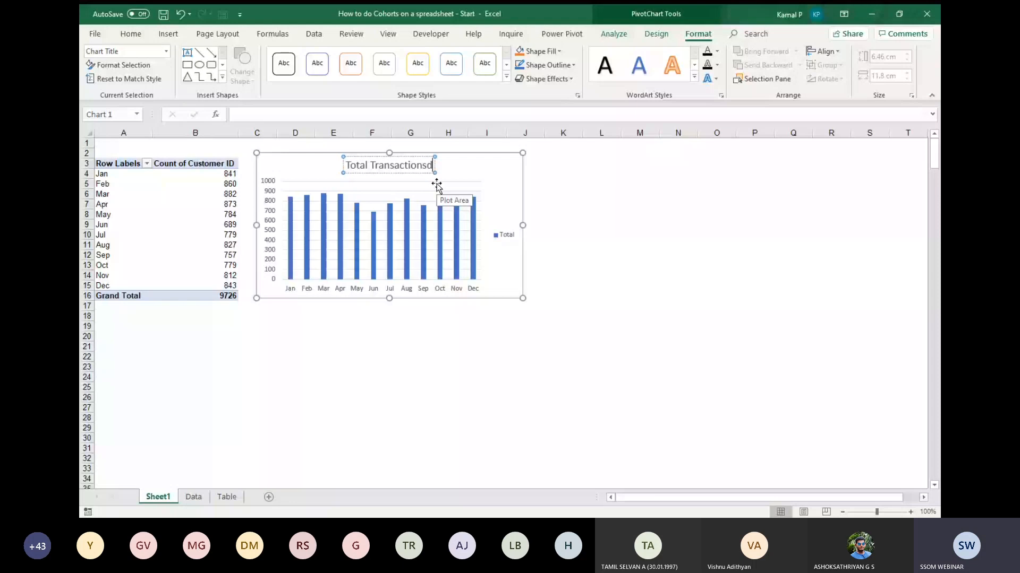
key("BackSpace")
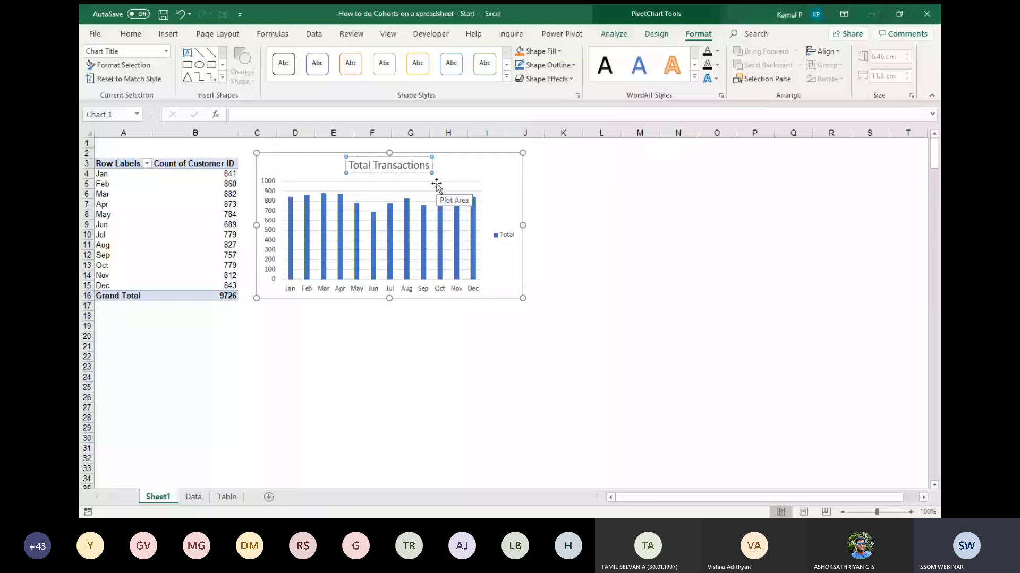
left_click(509, 237)
key("Delete")
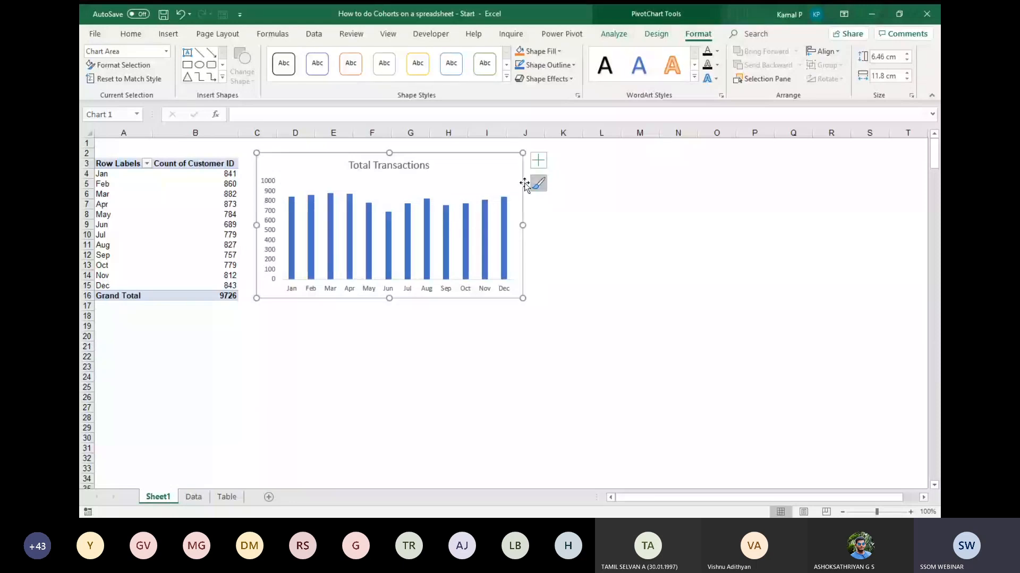
Add data labels and a trendline to the Total Transactions chart.
left_click(539, 165)
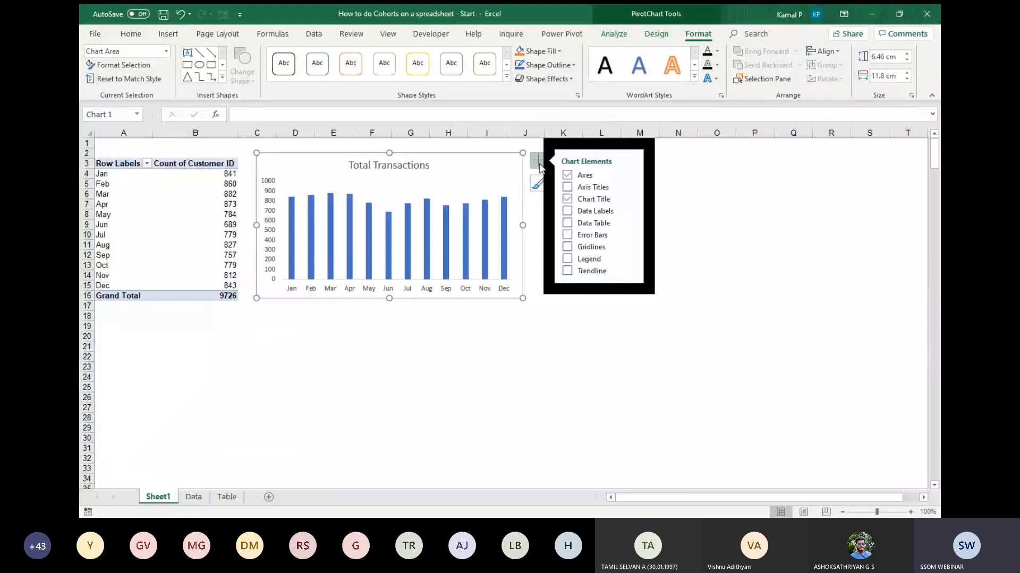
left_click(574, 209)
left_click(568, 271)
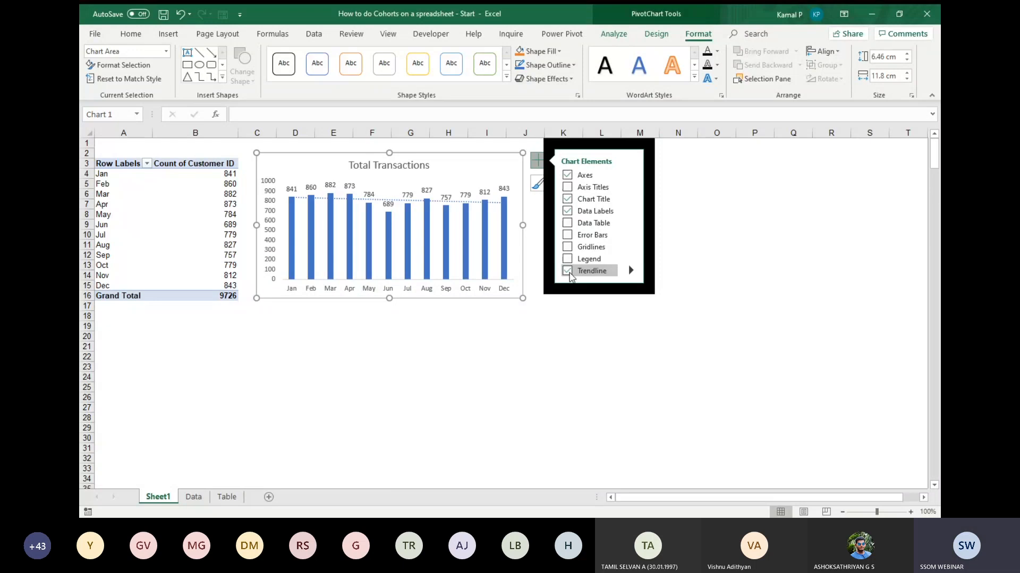
left_click(589, 326)
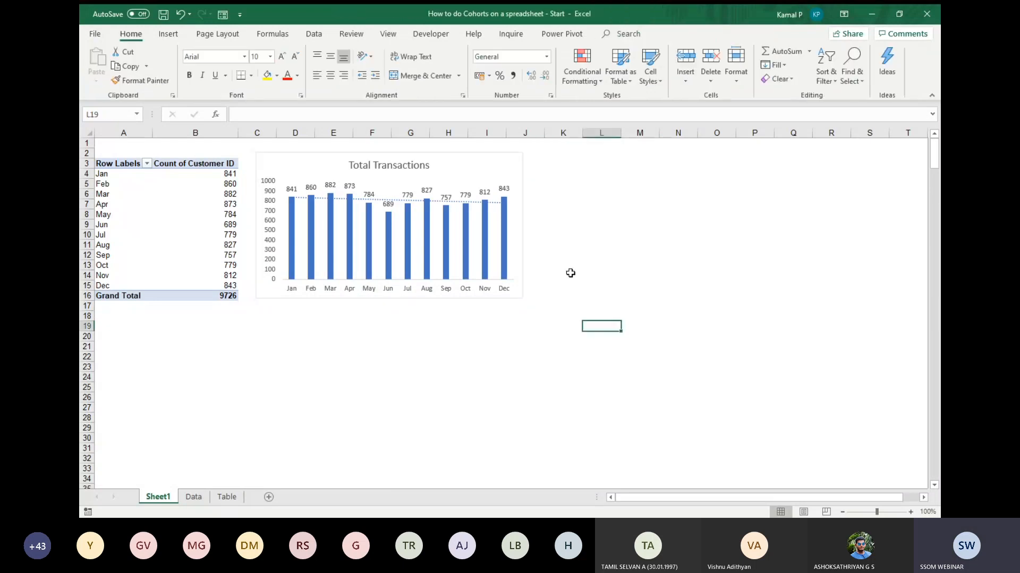
left_click(462, 162)
left_click(647, 225)
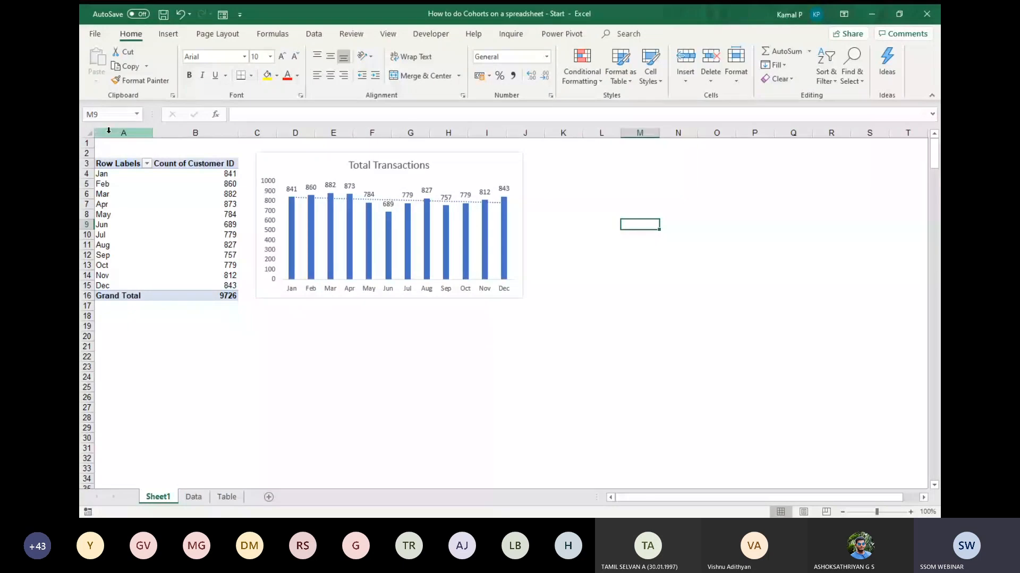
Copy the whole PivotTable in A3:B16 and paste the duplicate at cell A21.
left_click_drag(113, 163, 200, 288)
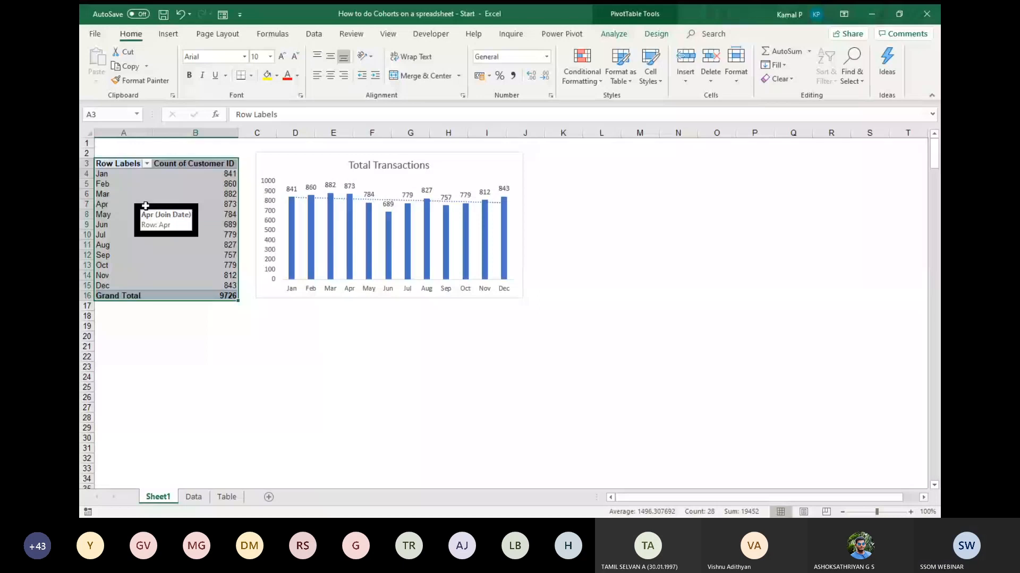
left_click(114, 347)
key("ctrl+v")
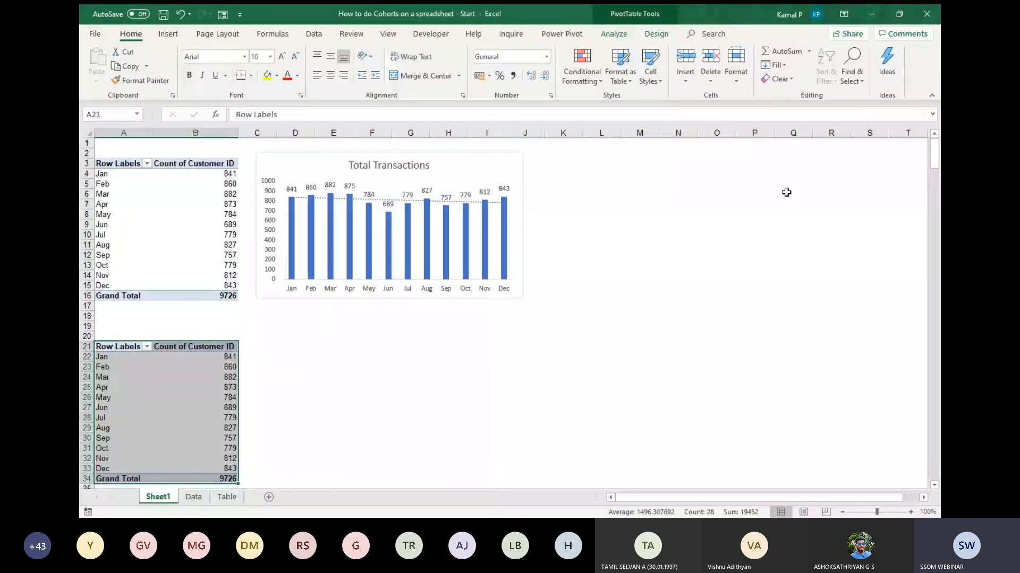
Collapse the ribbon and show the field list for the copied PivotTable.
key("ctrl+F1")
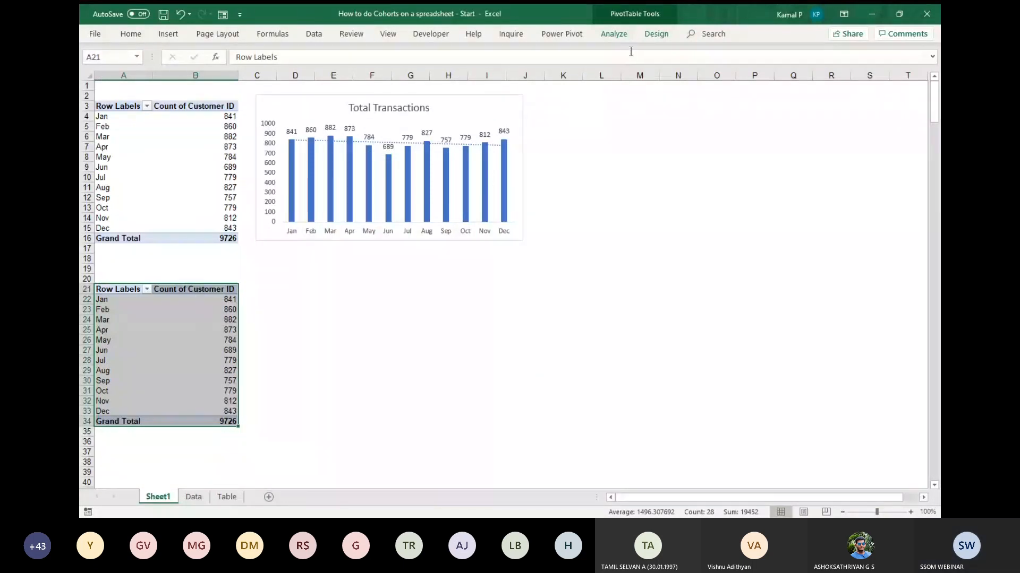
left_click(614, 34)
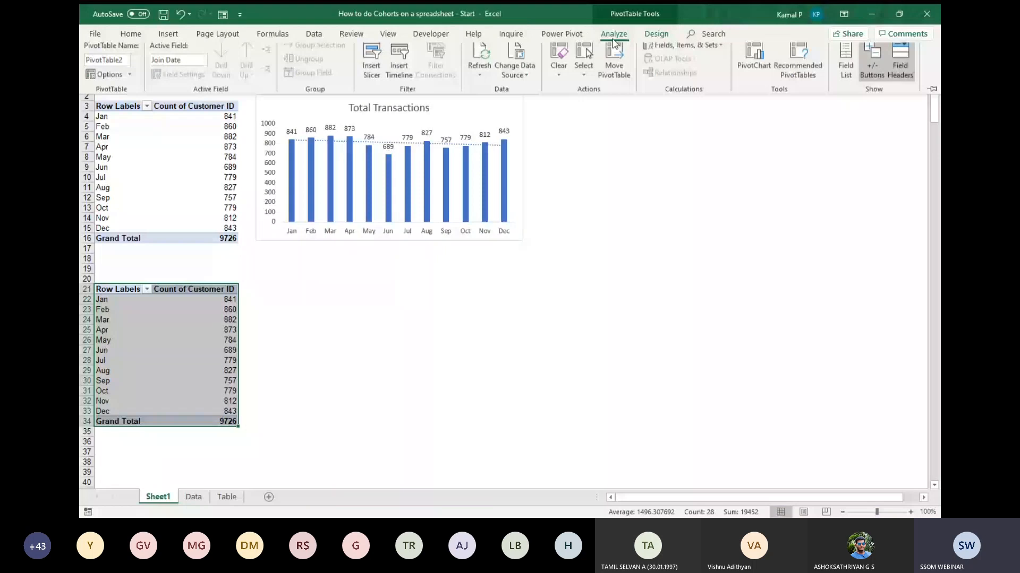
left_click(847, 73)
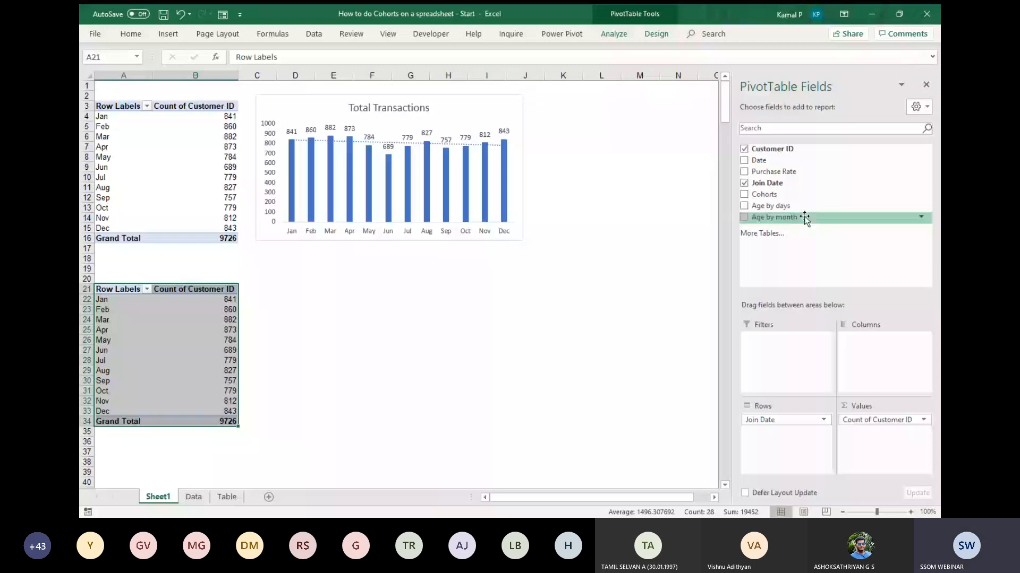
Try adding Age by month to the columns of the copied PivotTable, and undo the addition.
left_click_drag(805, 218, 879, 361)
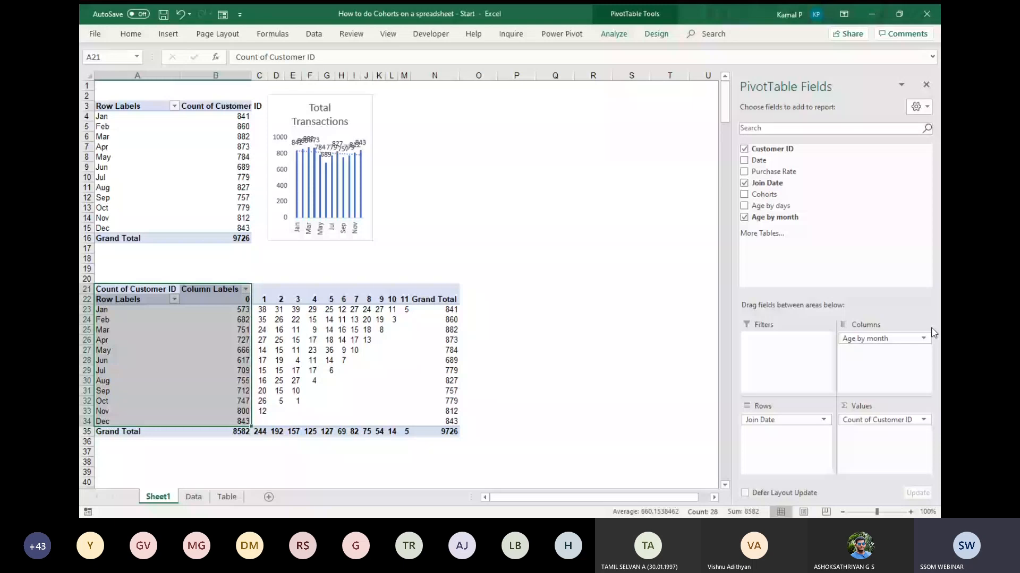
key("ctrl+z")
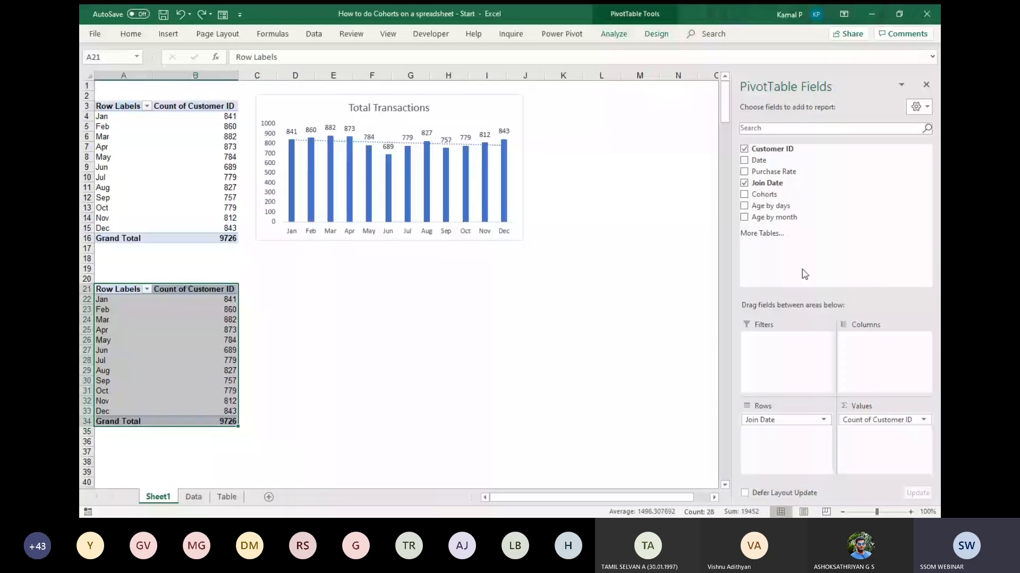
Set the Total Transactions chart's properties to Don't move or size with cells, and close the formatting options.
left_click(489, 100)
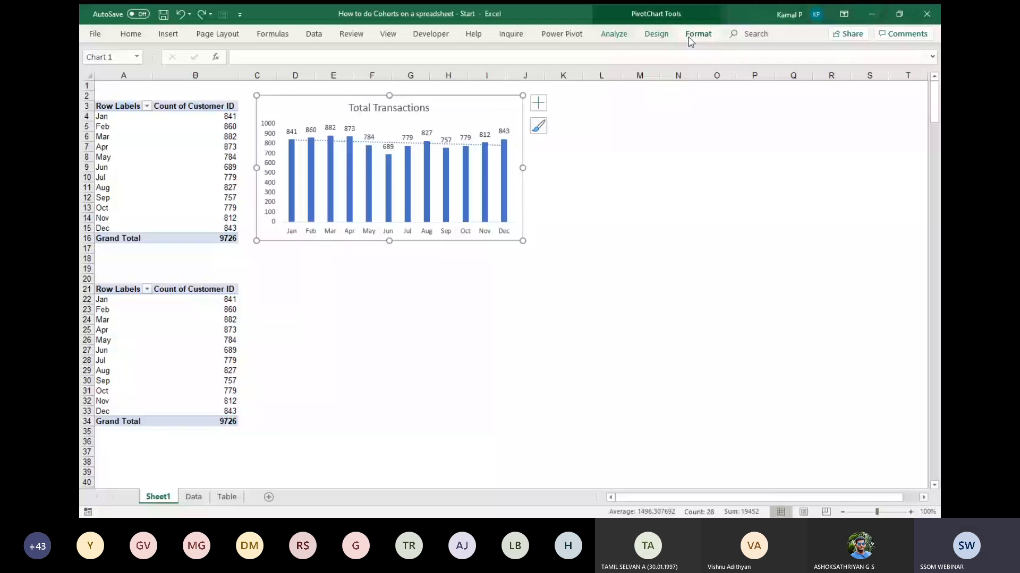
right_click(493, 97)
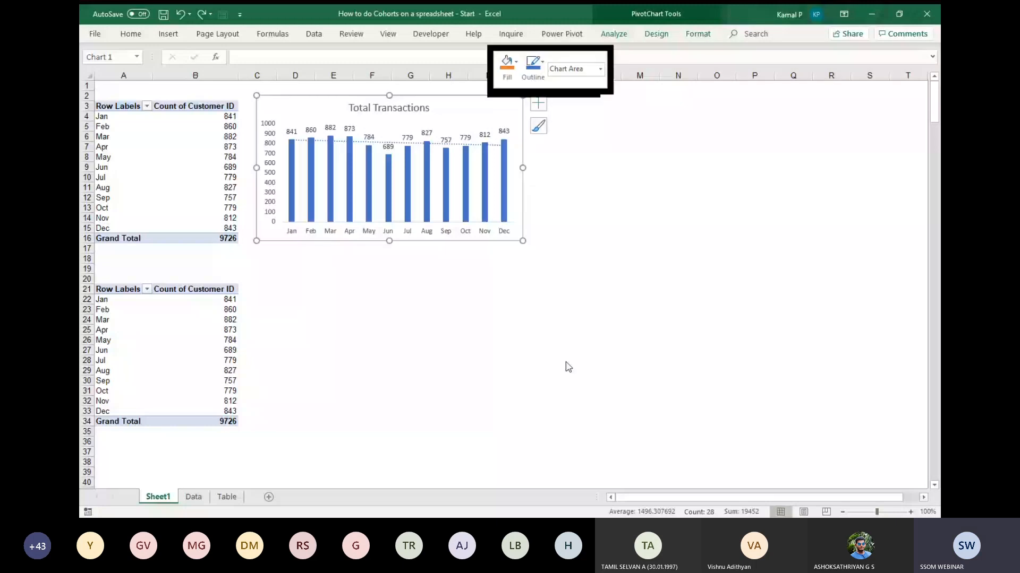
left_click(568, 366)
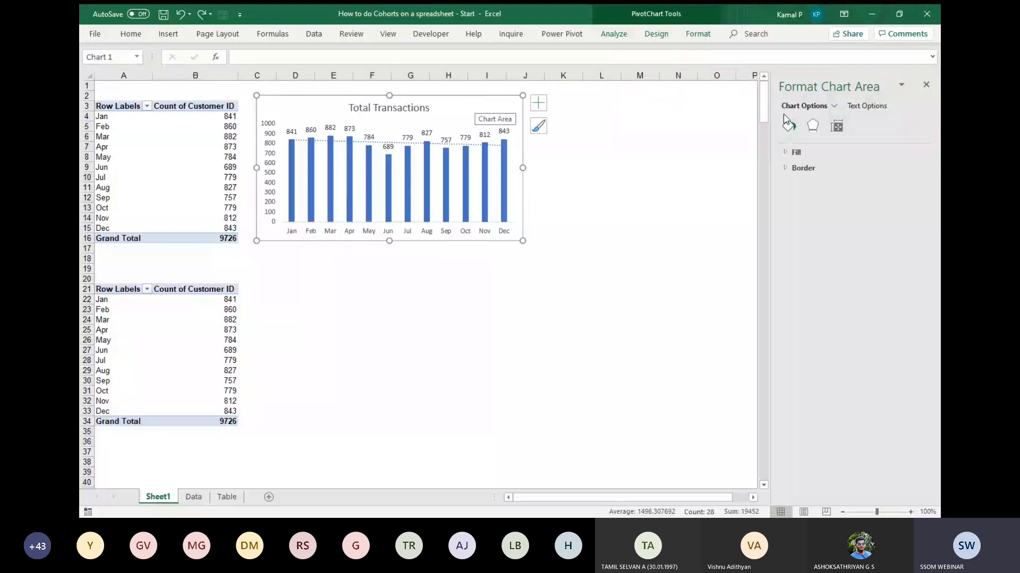
left_click(841, 130)
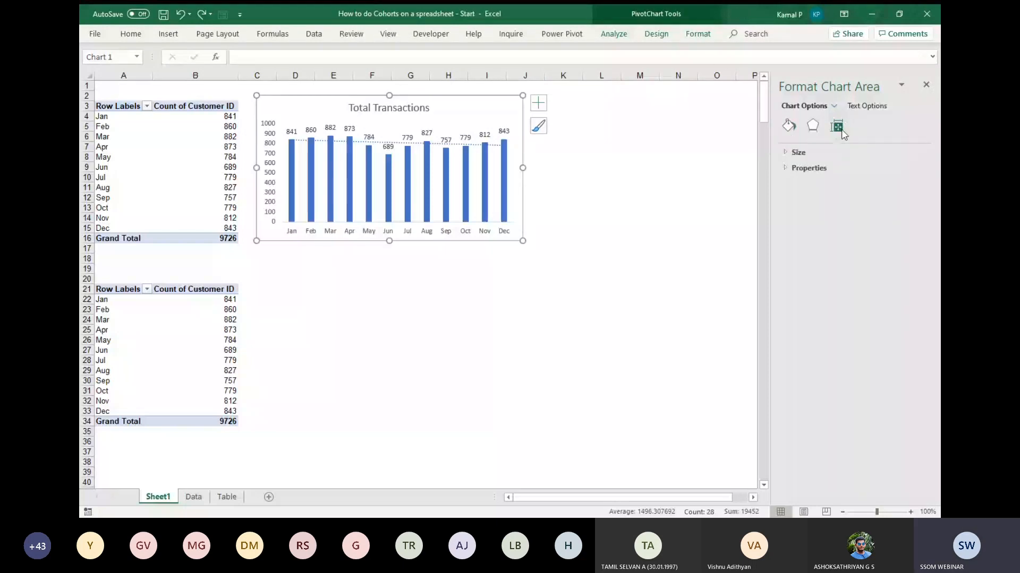
left_click(789, 170)
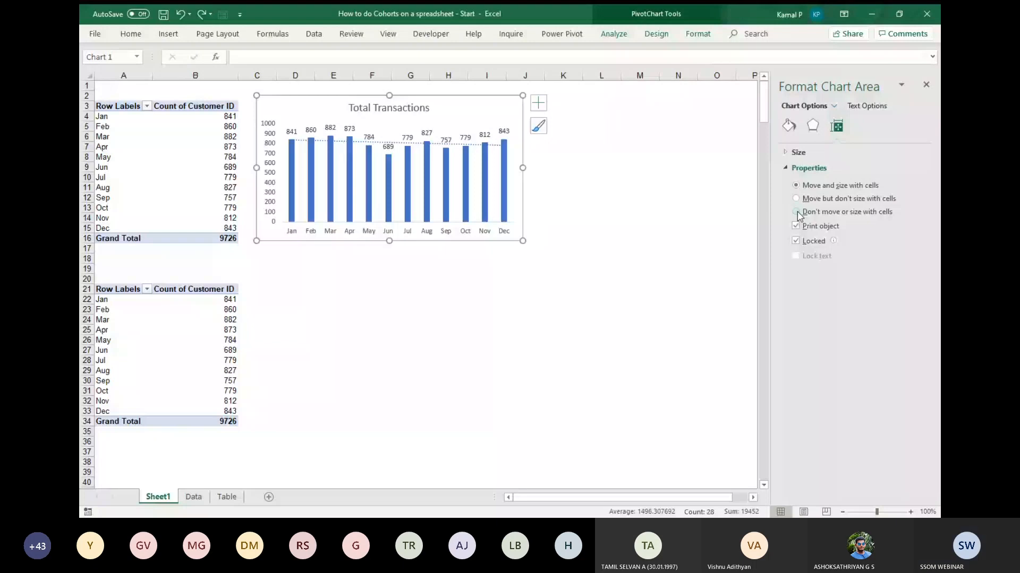
left_click(798, 216)
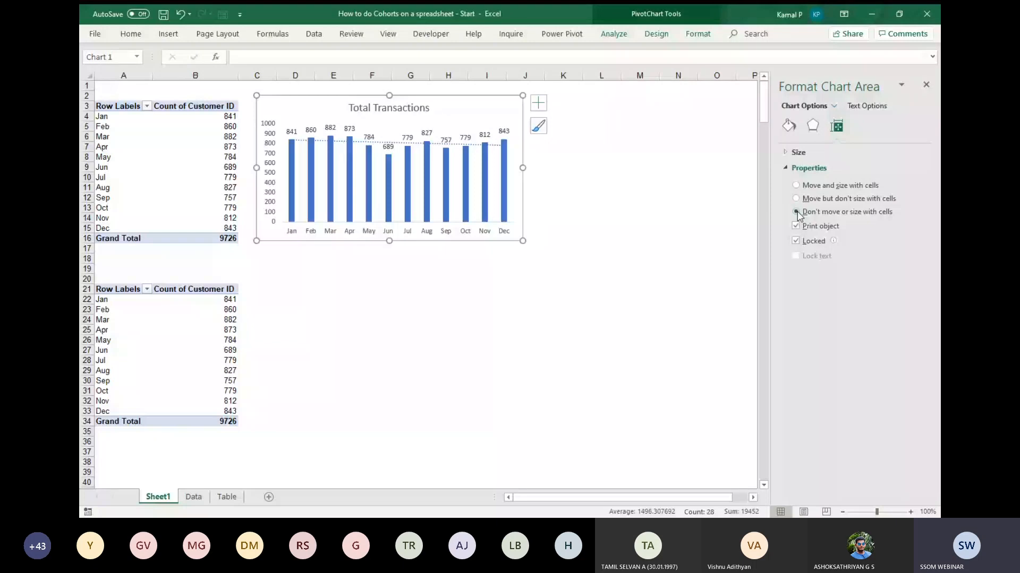
left_click(926, 85)
Show the field list for the PivotTable at A21 and add Age by month to its columns.
left_click_drag(199, 300, 204, 340)
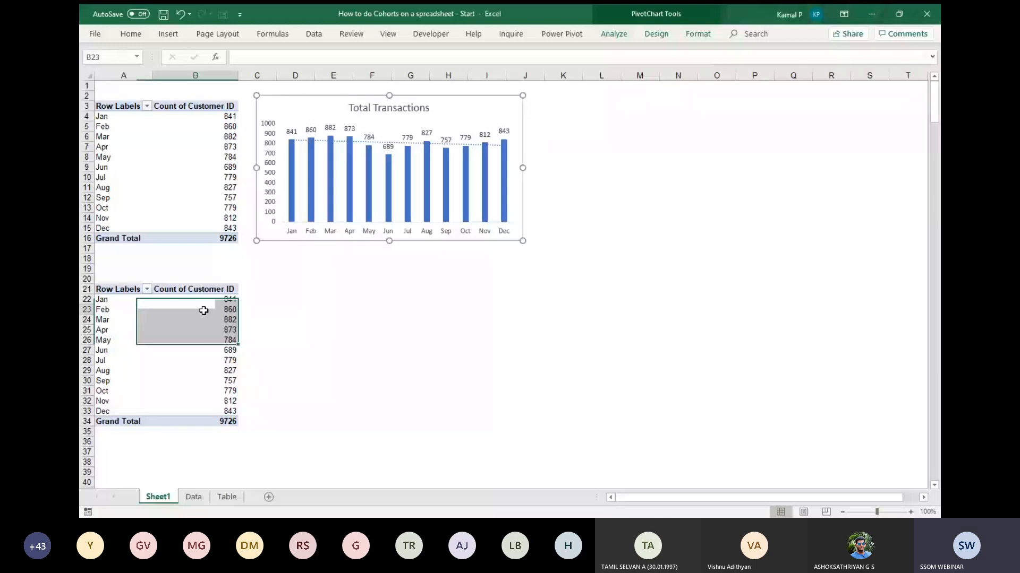
left_click(203, 311)
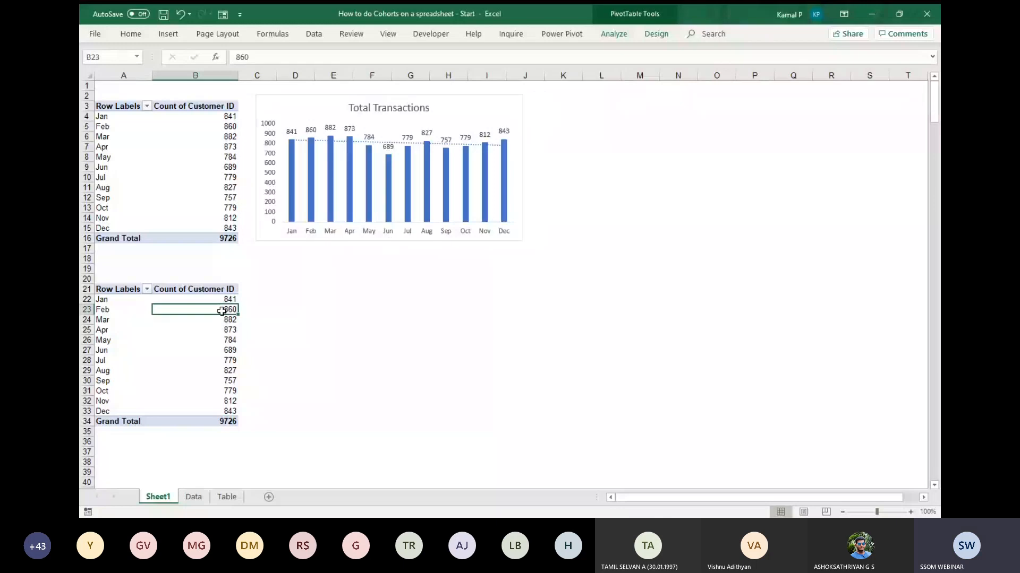
left_click(613, 34)
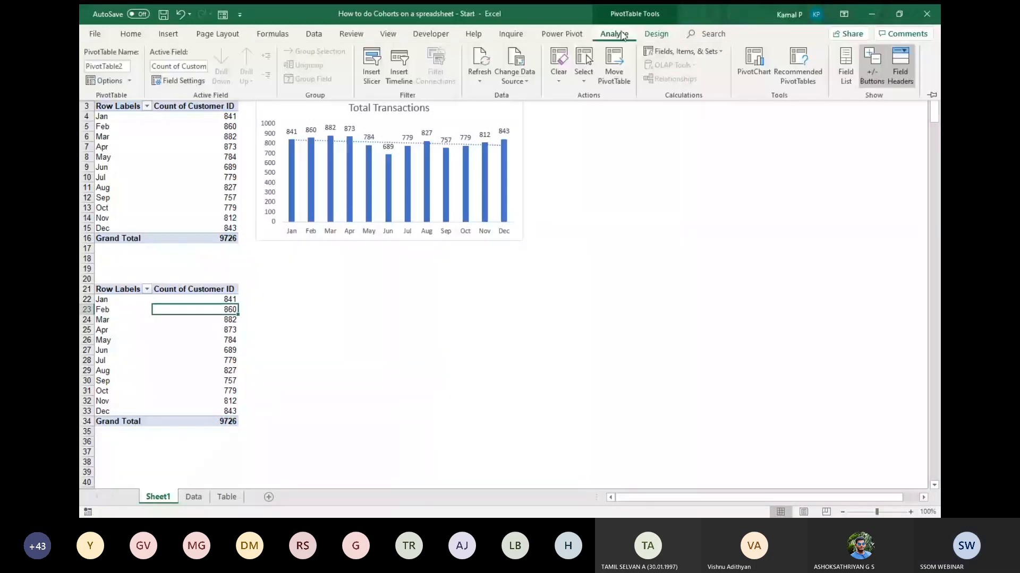
left_click(845, 69)
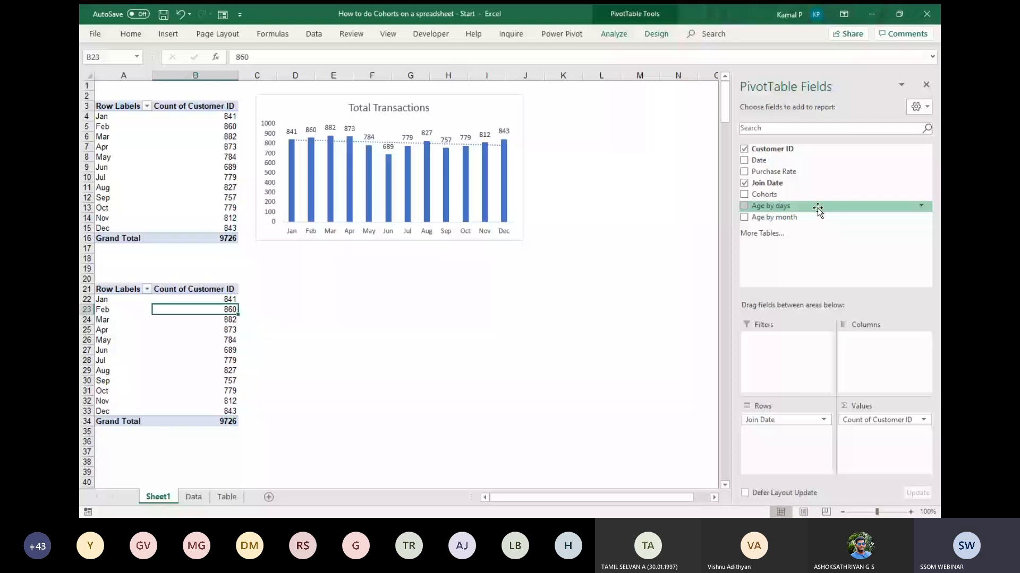
left_click_drag(818, 217, 880, 359)
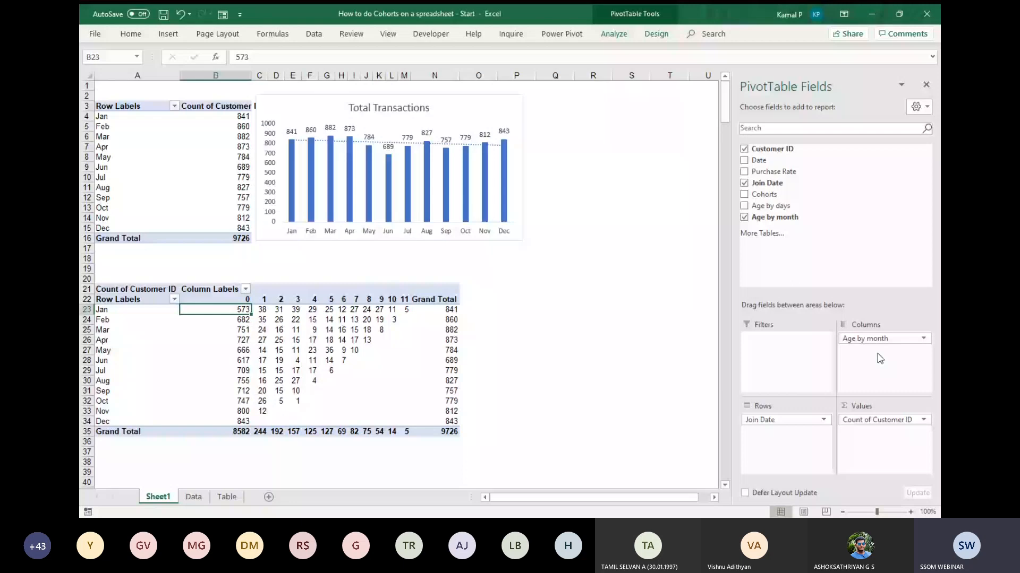
Examine the cohort table's customer counts by join month and age, following the Jan row from month 0 to 11.
scroll(445, 264, "down", 1)
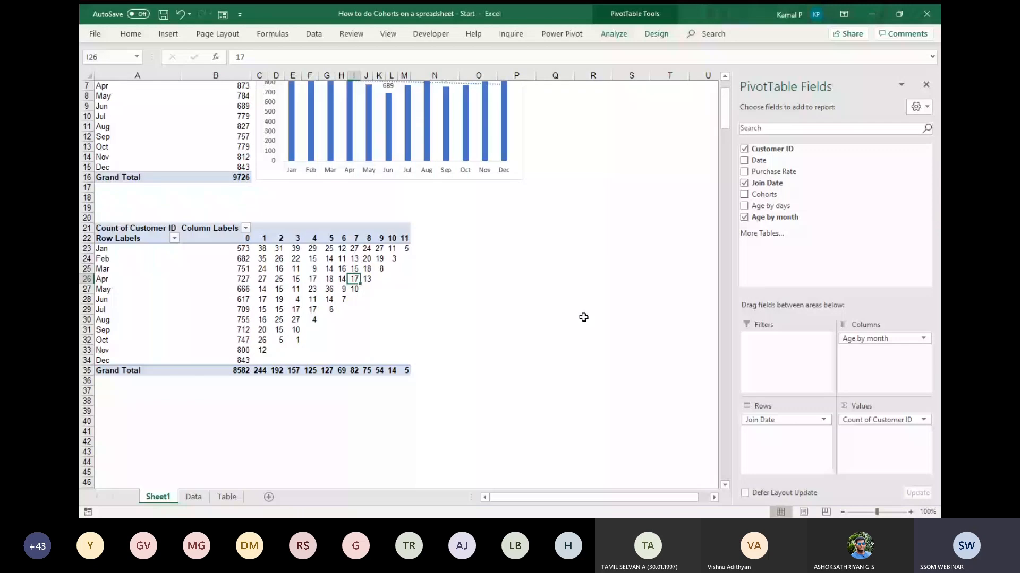
scroll(583, 317, "up", 4)
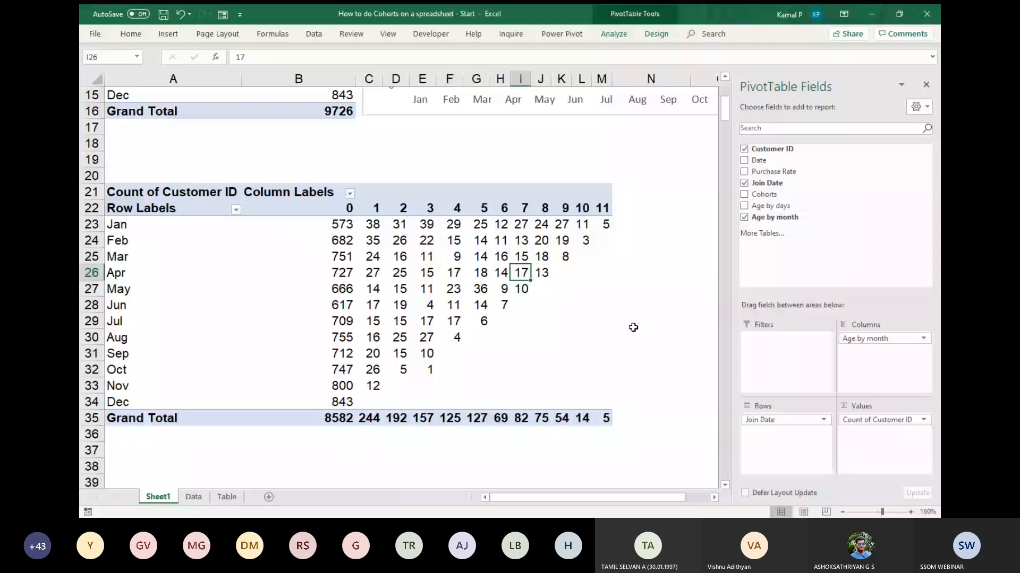
scroll(633, 327, "down", 1)
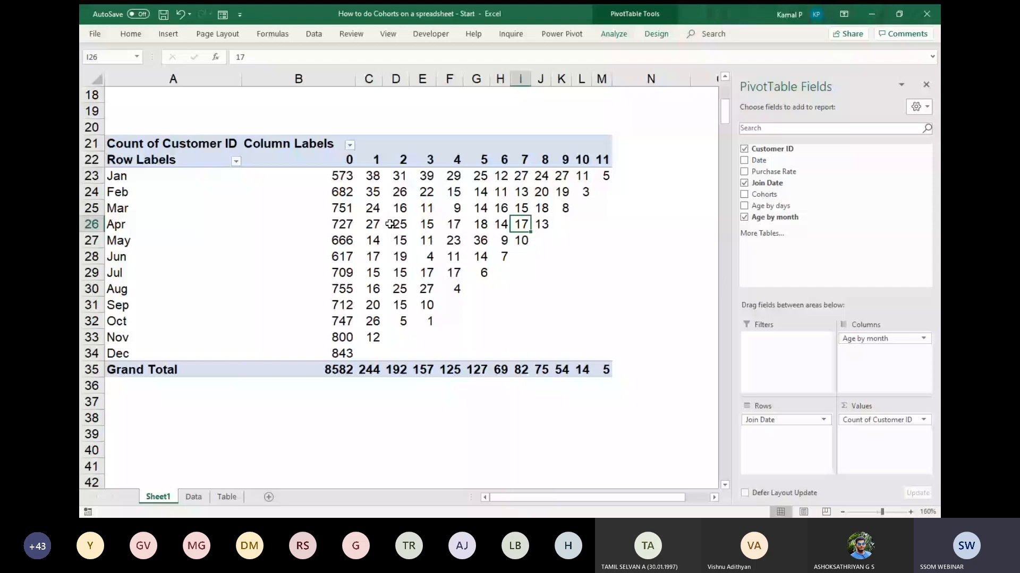
left_click(561, 305)
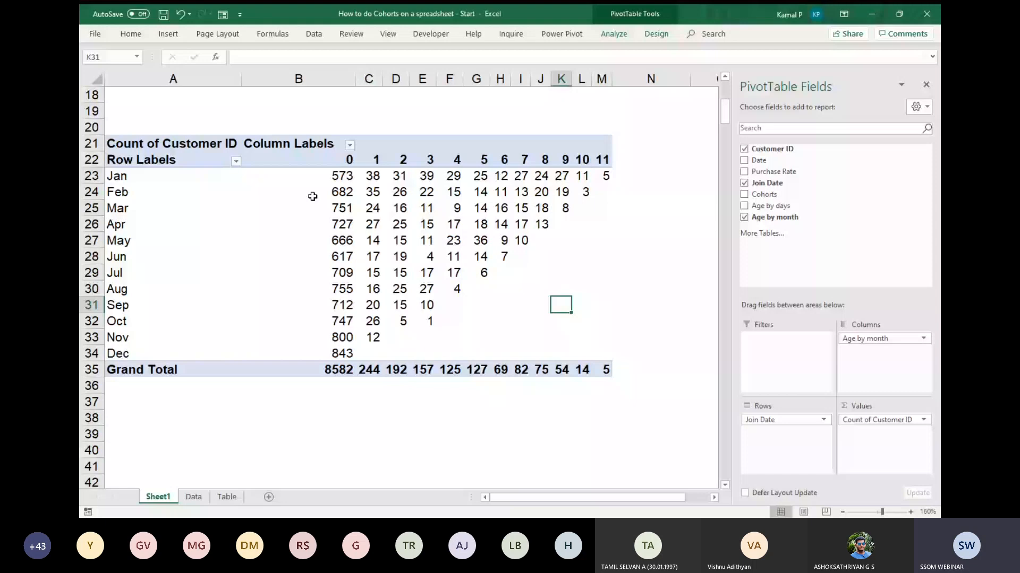
left_click(313, 176)
key("Right")
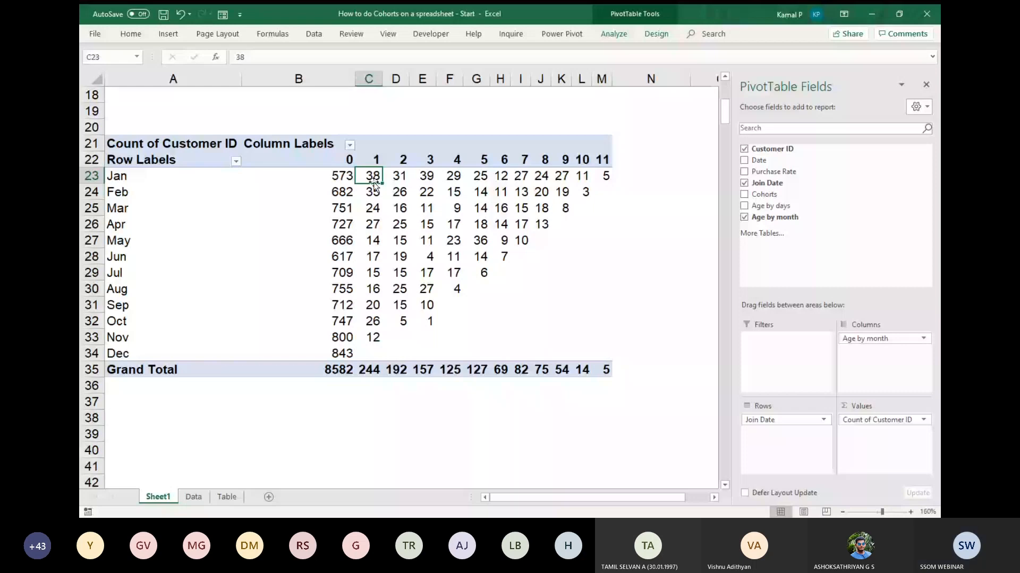
left_click(418, 177)
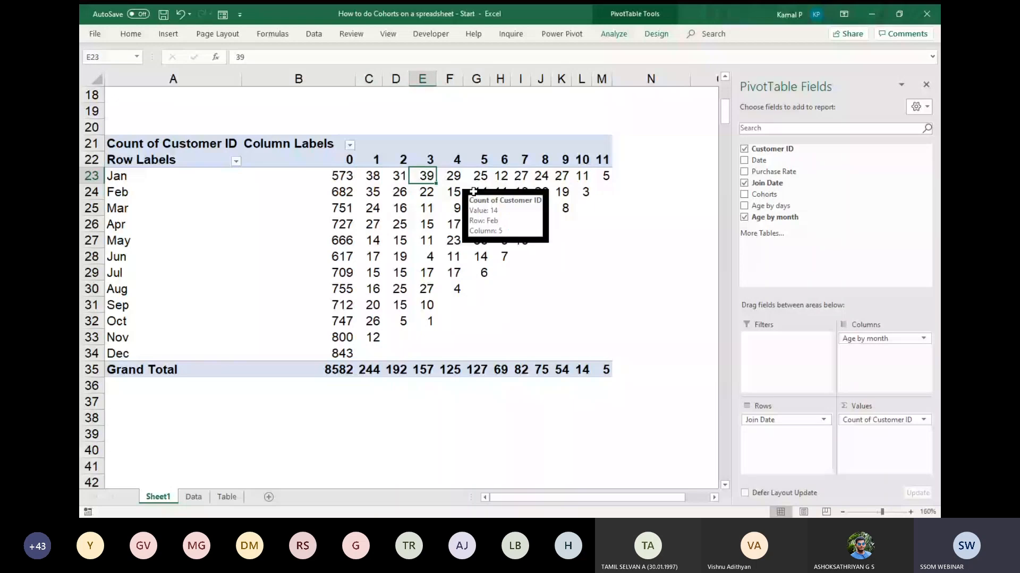
mouse_move(424, 176)
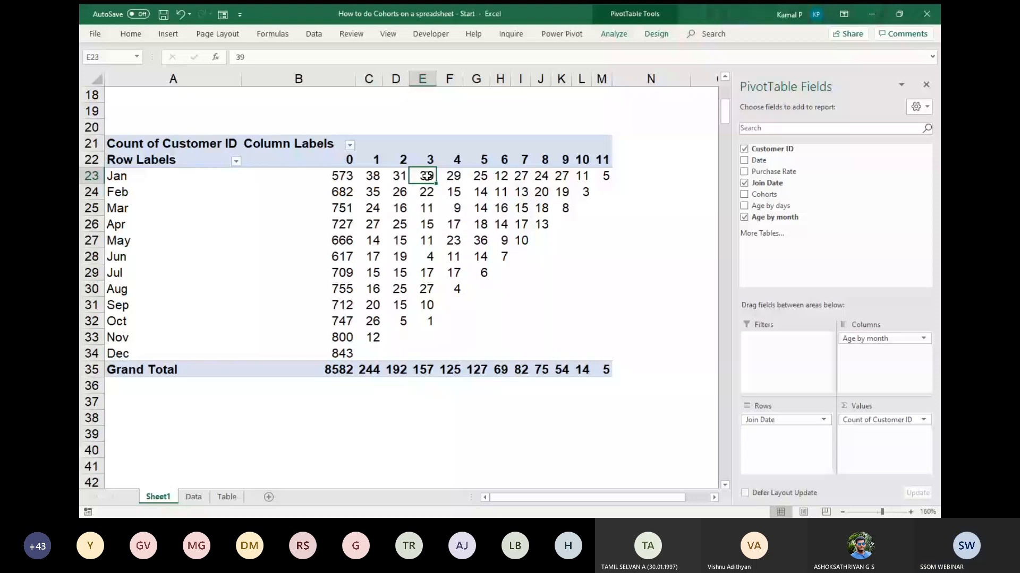
key("ctrl+Right")
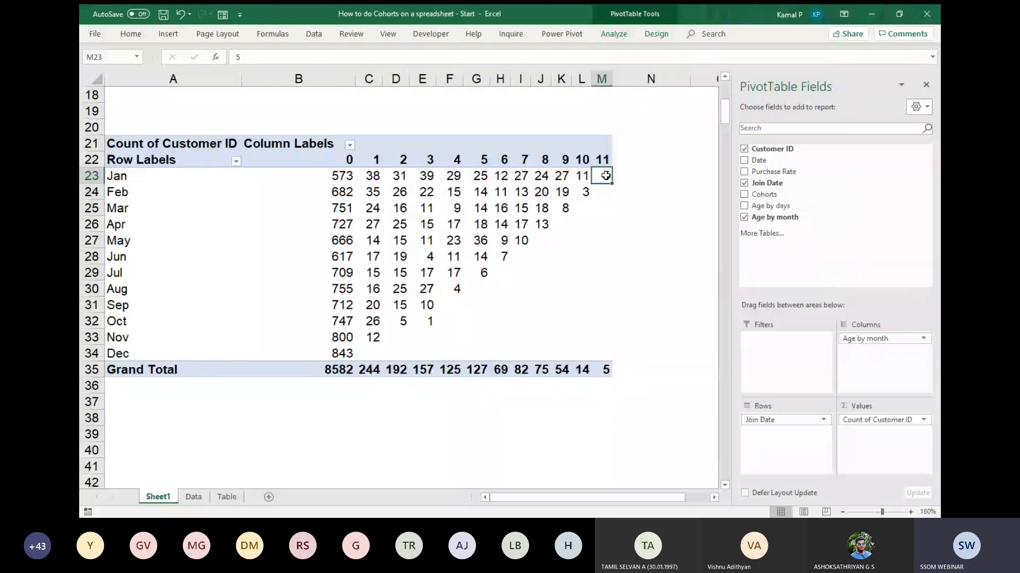
mouse_move(605, 176)
scroll(424, 319, "down", 1)
Copy the whole cohort PivotTable in A21:M35 and paste the duplicate at cell A39.
left_click(184, 118)
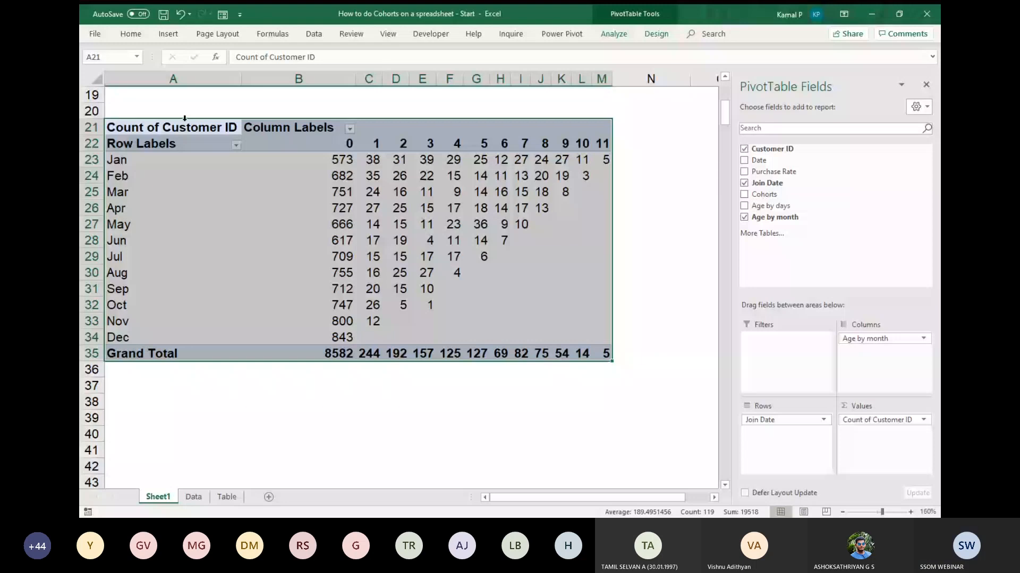
key("ctrl+c")
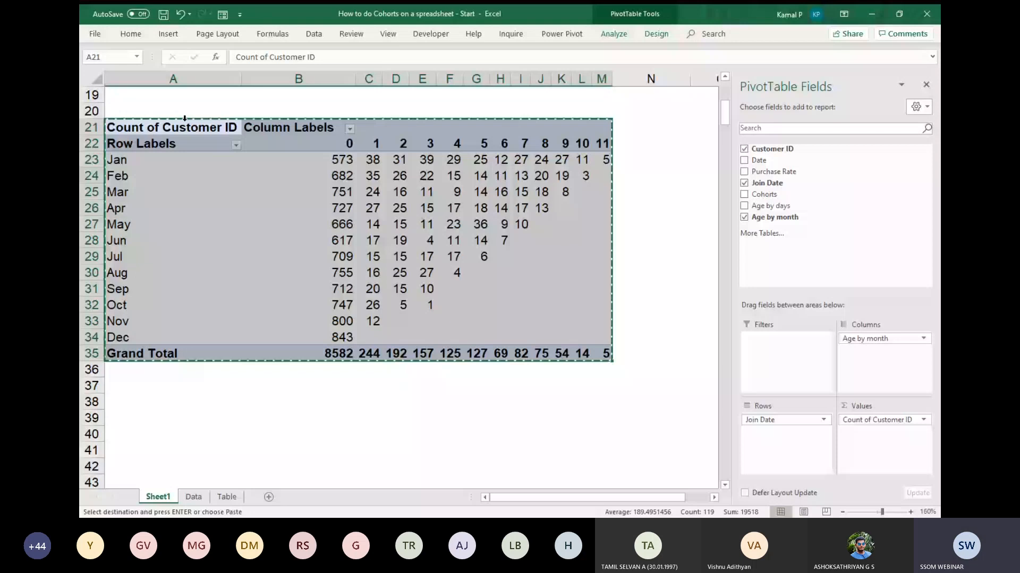
scroll(185, 118, "down", 4)
left_click(173, 224)
key("ctrl+v")
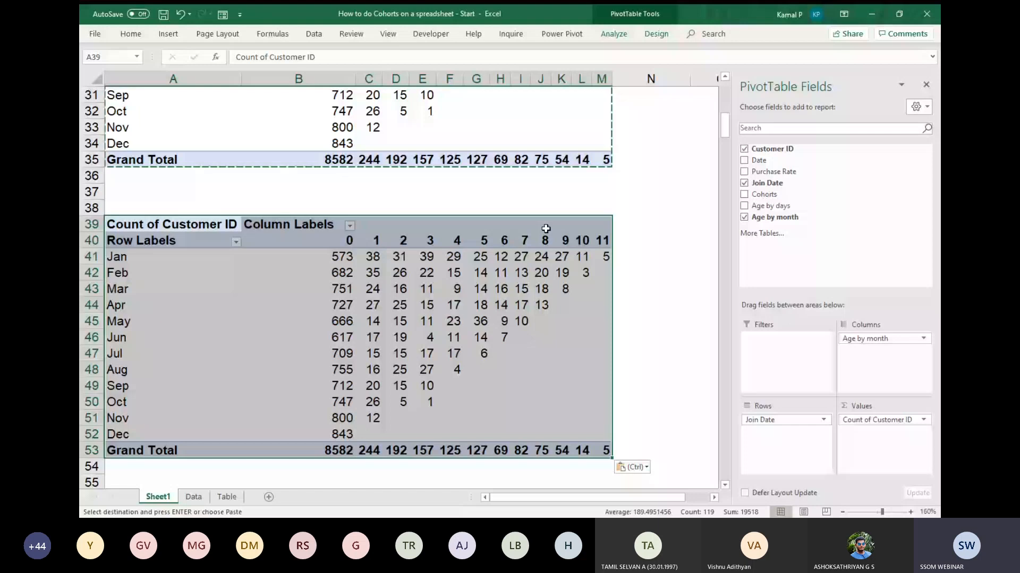
Show the duplicate's Count of Customer ID as % Of with base field Age by month and base item 0, and hide the field list.
scroll(546, 228, "down", 4, "ctrl")
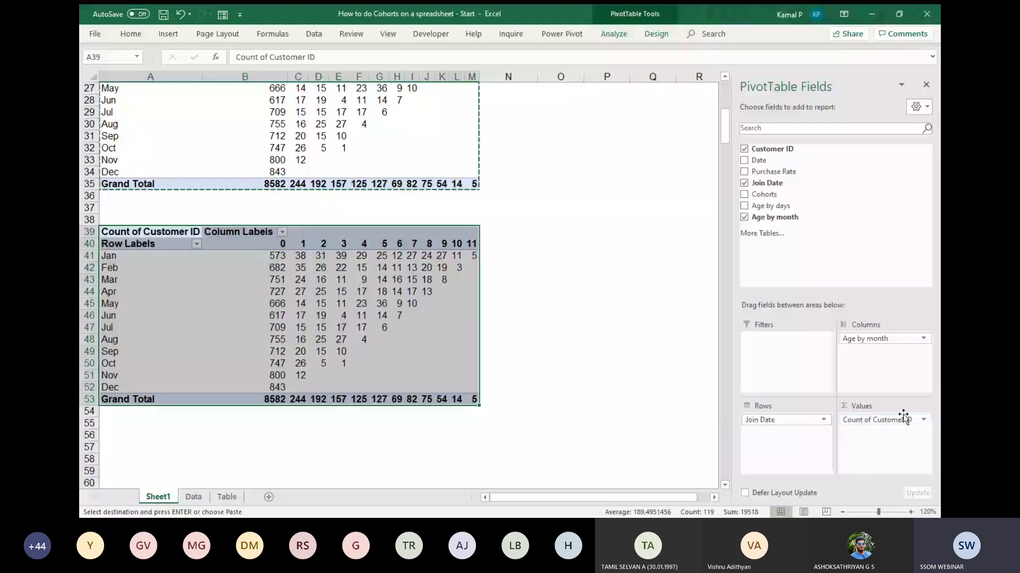
left_click(891, 423)
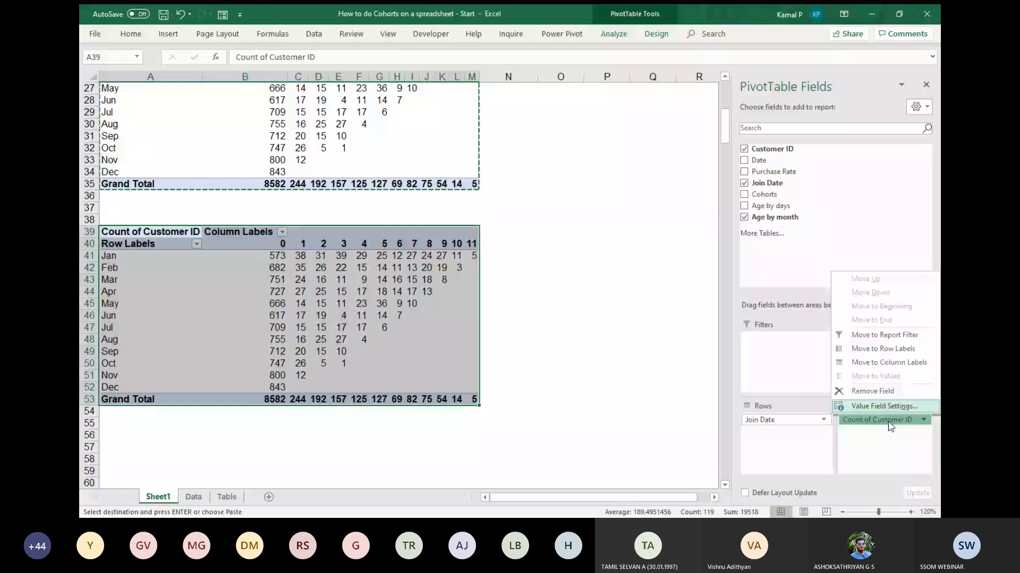
left_click(884, 406)
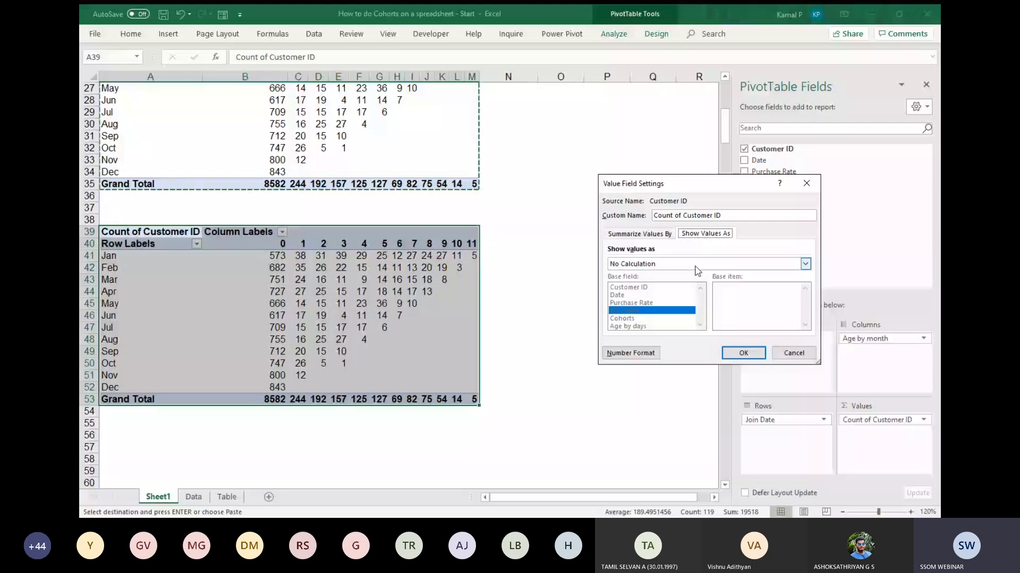
left_click(695, 267)
left_click(668, 305)
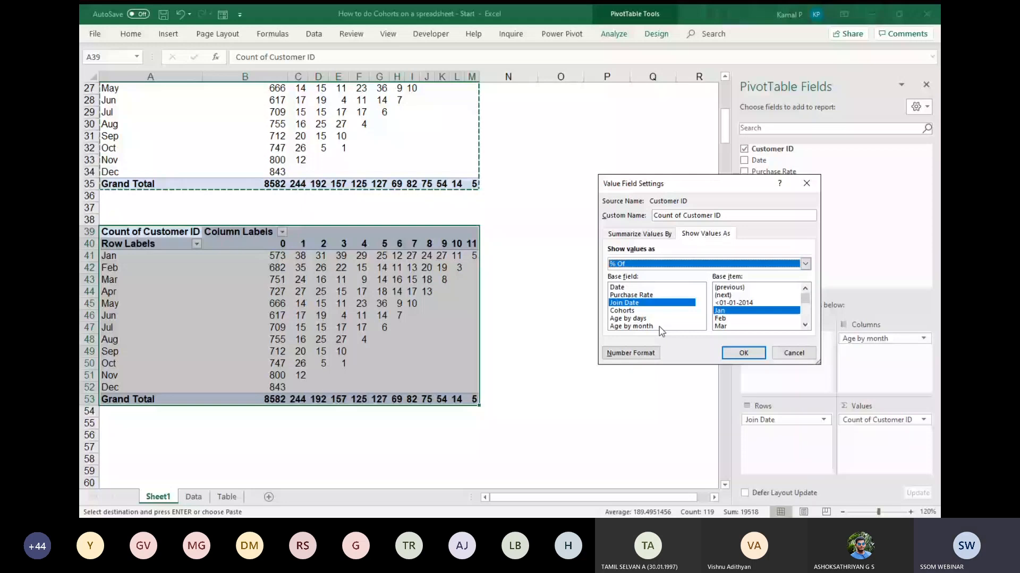
left_click(649, 327)
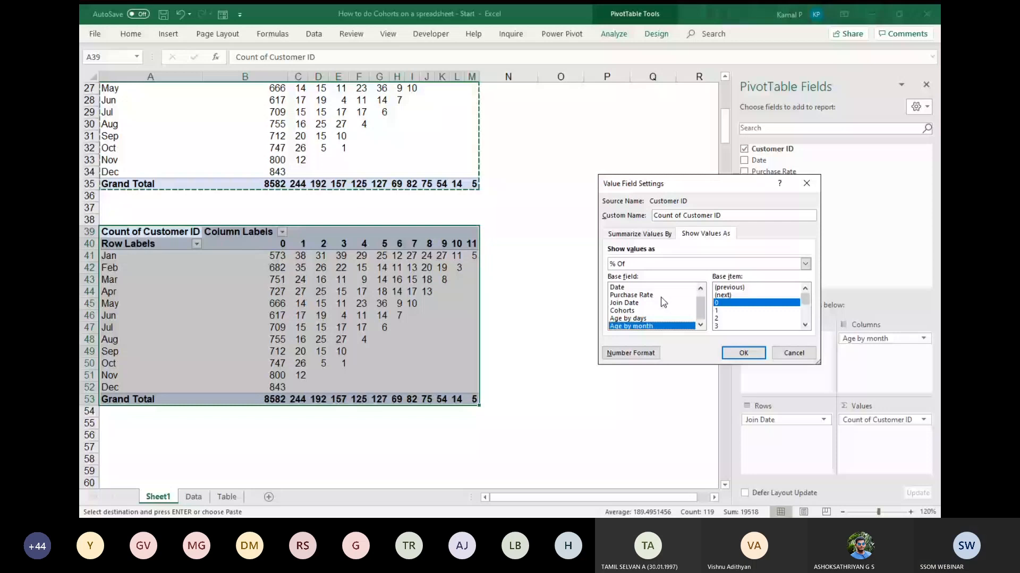
left_click(742, 353)
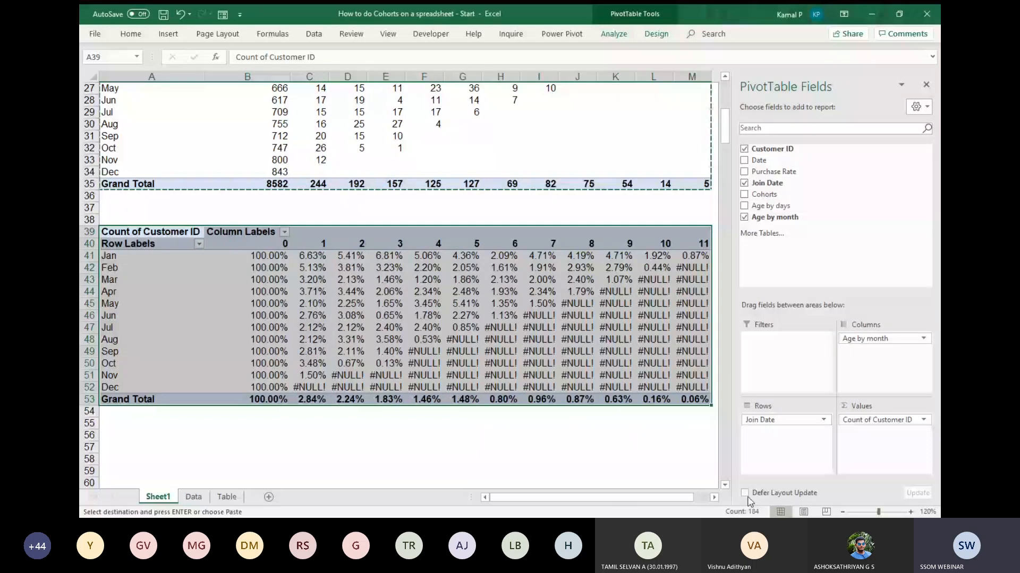
left_click(842, 513)
left_click(842, 512)
left_click(926, 85)
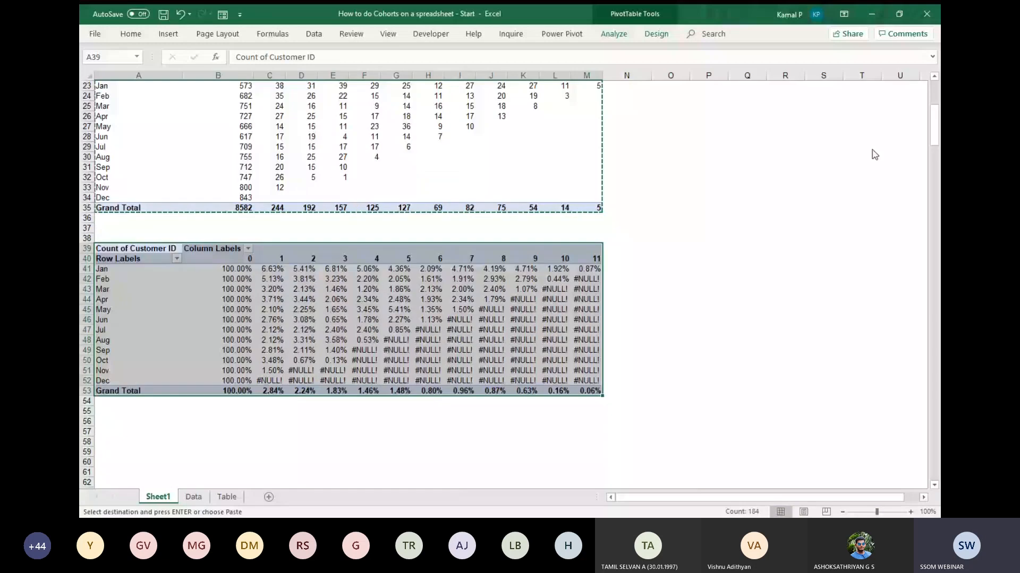
Set the percentage PivotTable at A39 to show blank cells in place of error values.
scroll(370, 147, "up", 1)
left_click(365, 147)
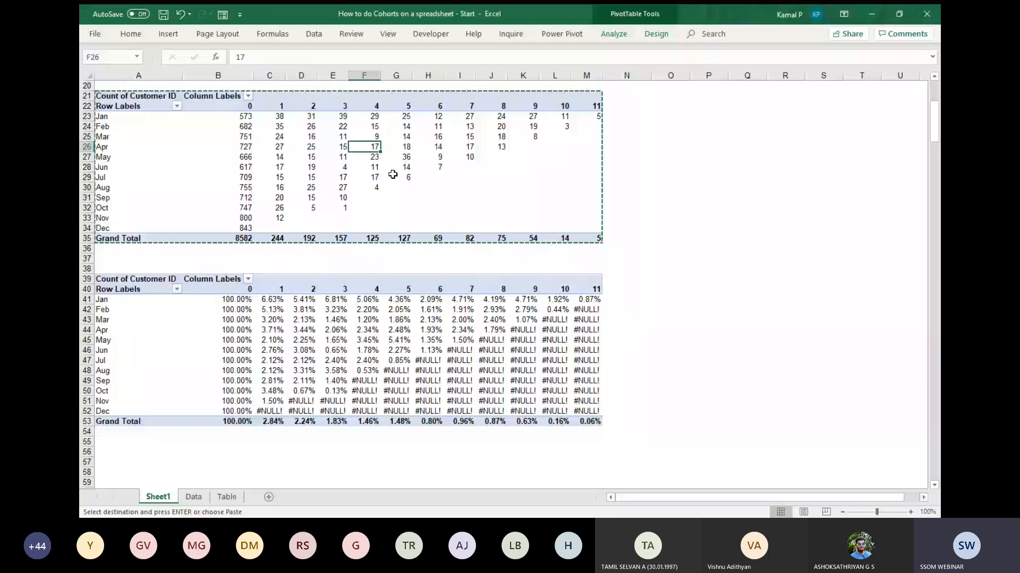
left_click(397, 340)
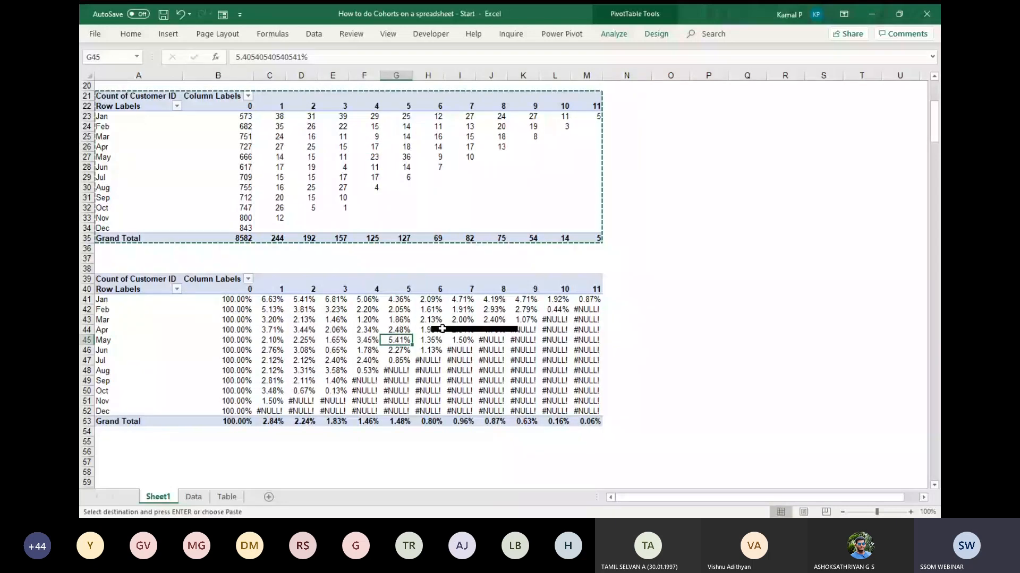
left_click(443, 330)
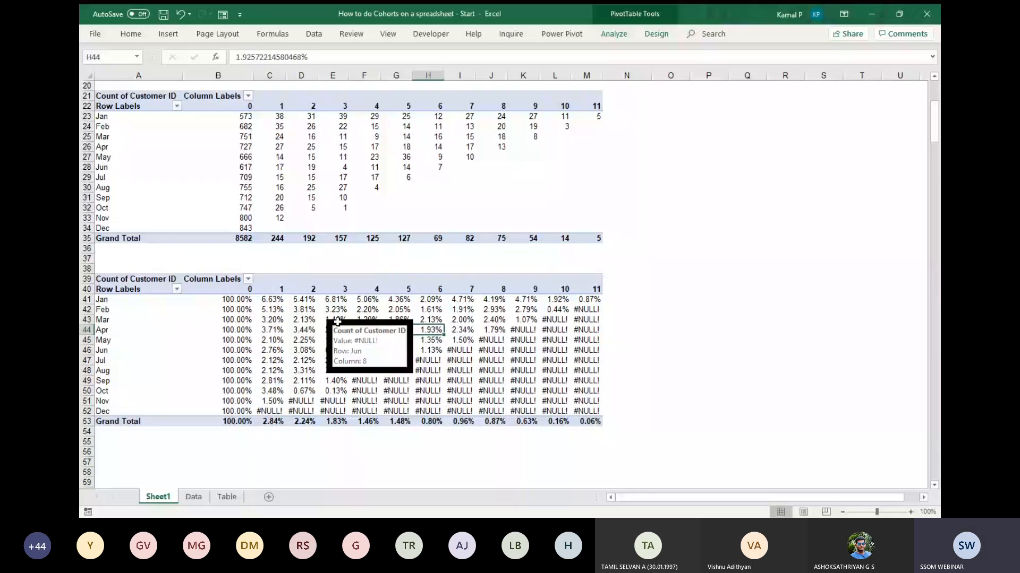
left_click(615, 36)
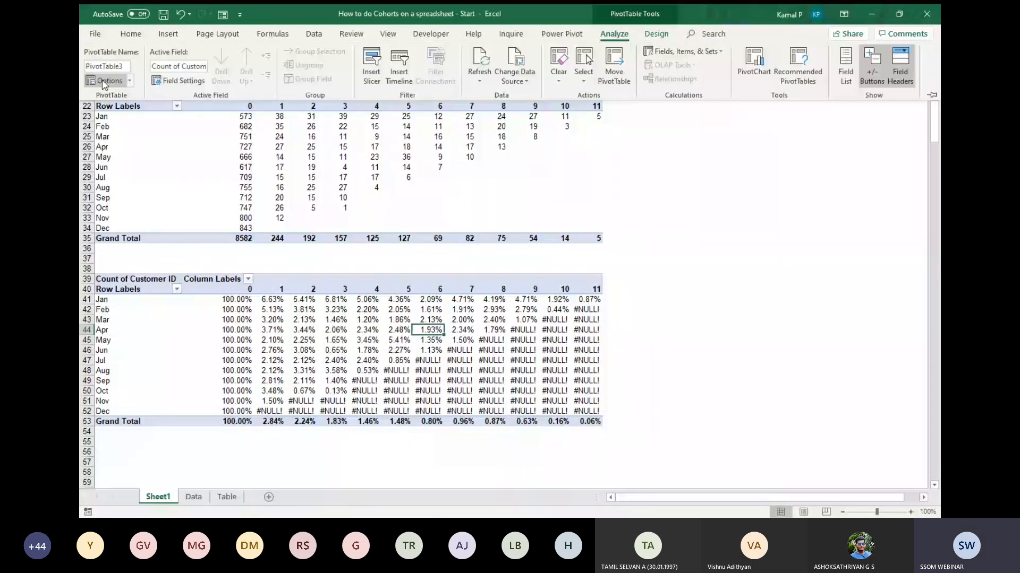
left_click(98, 80)
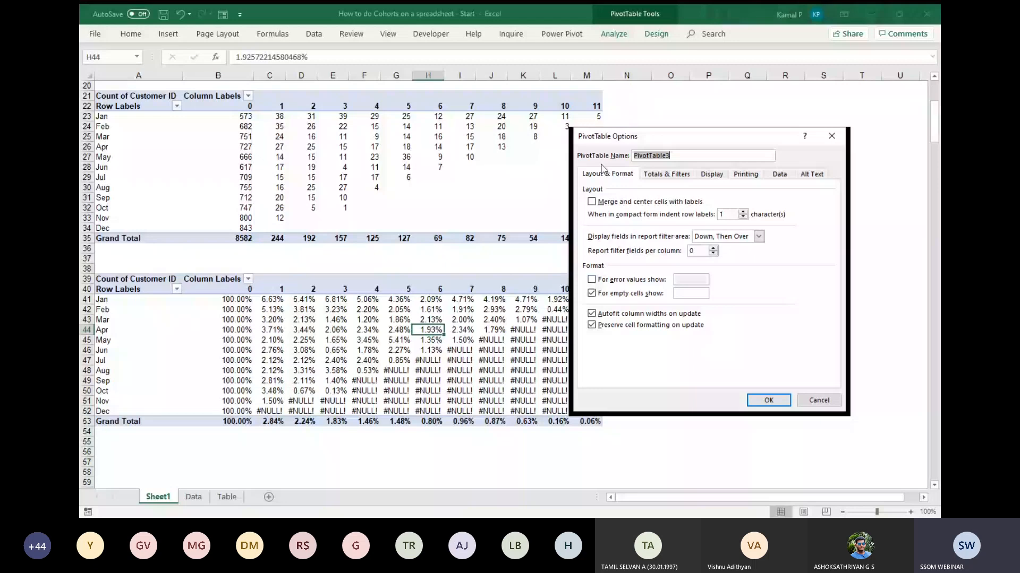
left_click(605, 282)
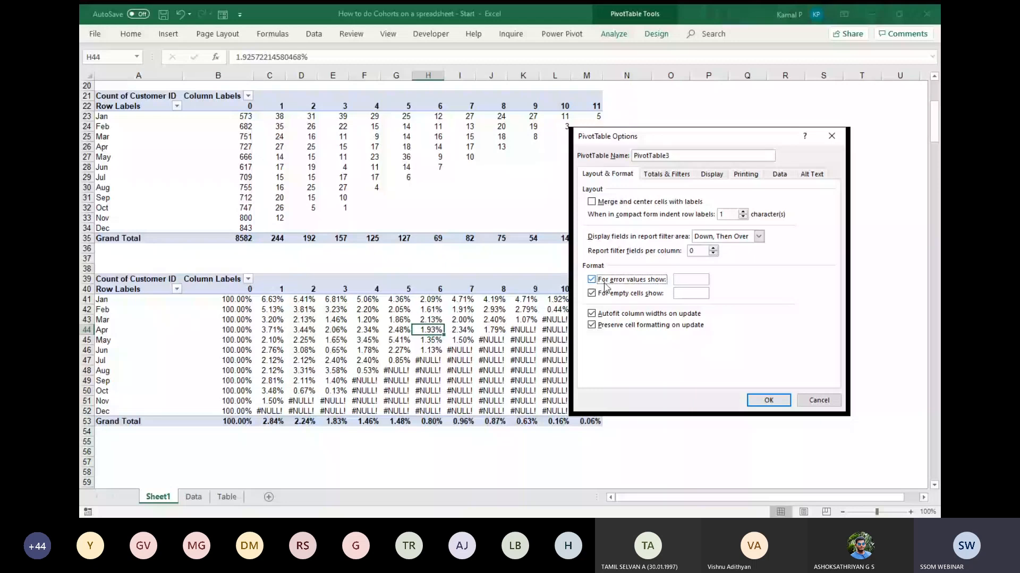
left_click(768, 400)
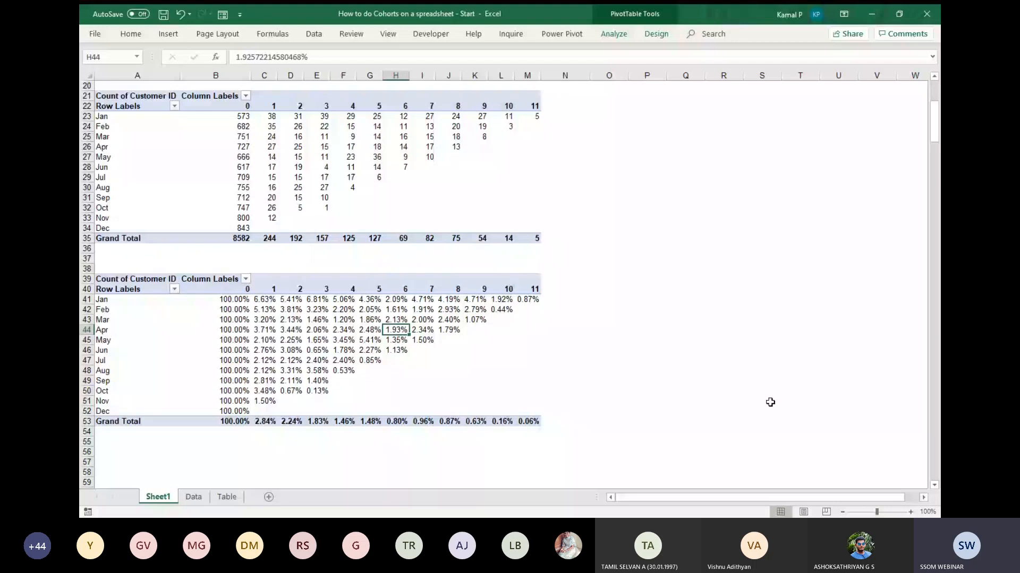
left_click(490, 351)
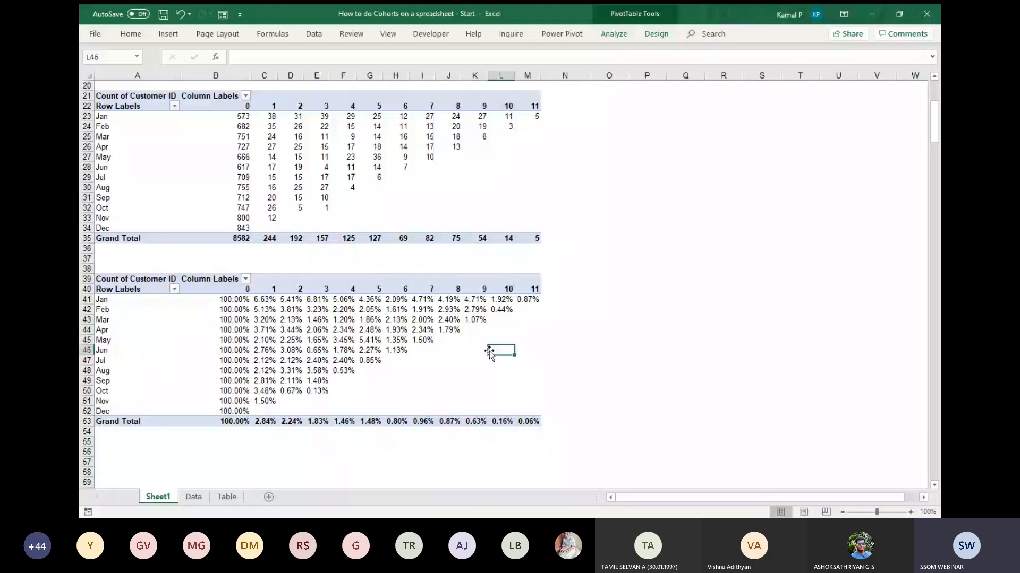
Apply the Green-Yellow-Red color scale to the customer counts in B23:M34.
mouse_move(386, 307)
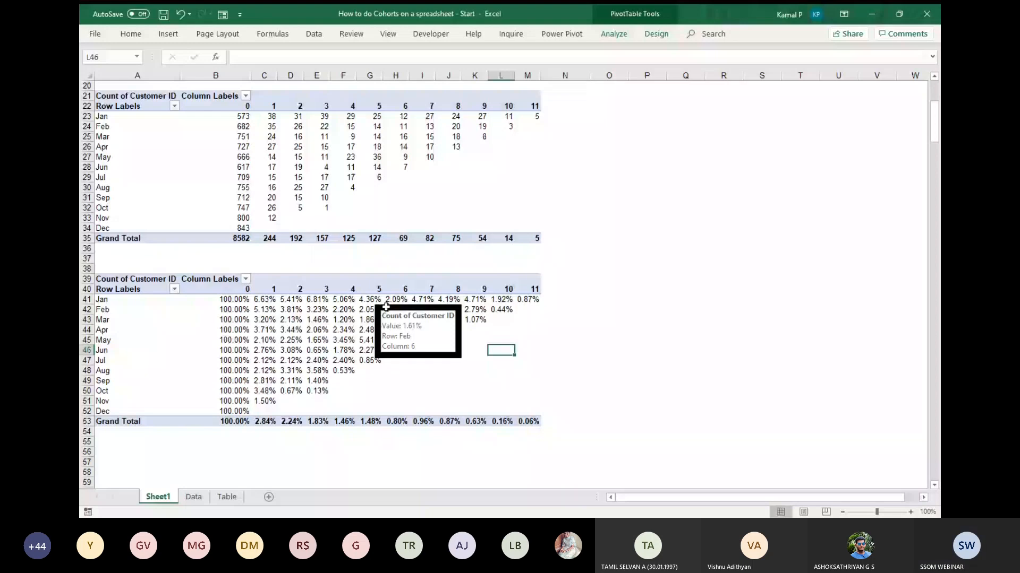
left_click_drag(223, 116, 319, 187)
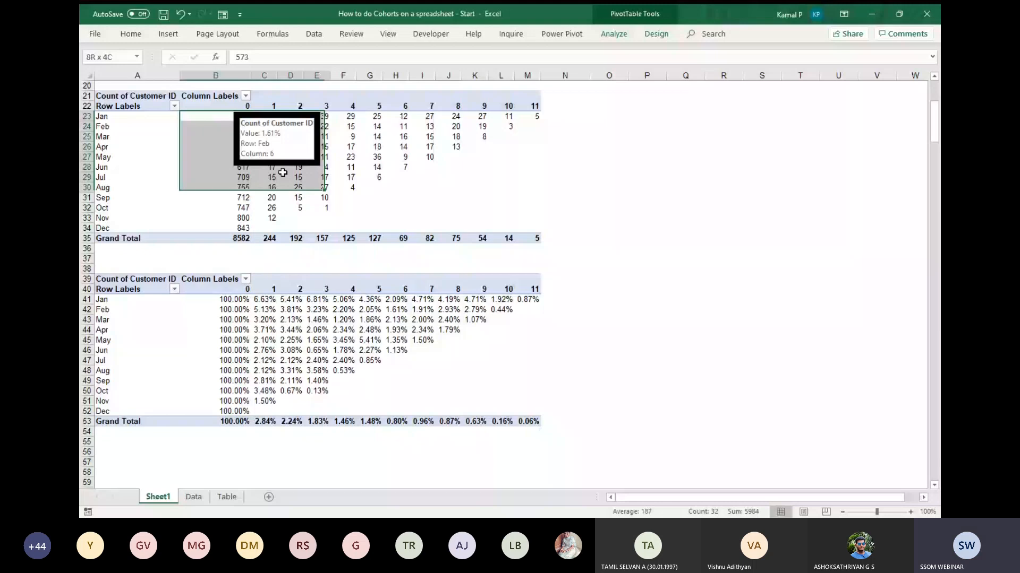
left_click_drag(282, 173, 533, 226)
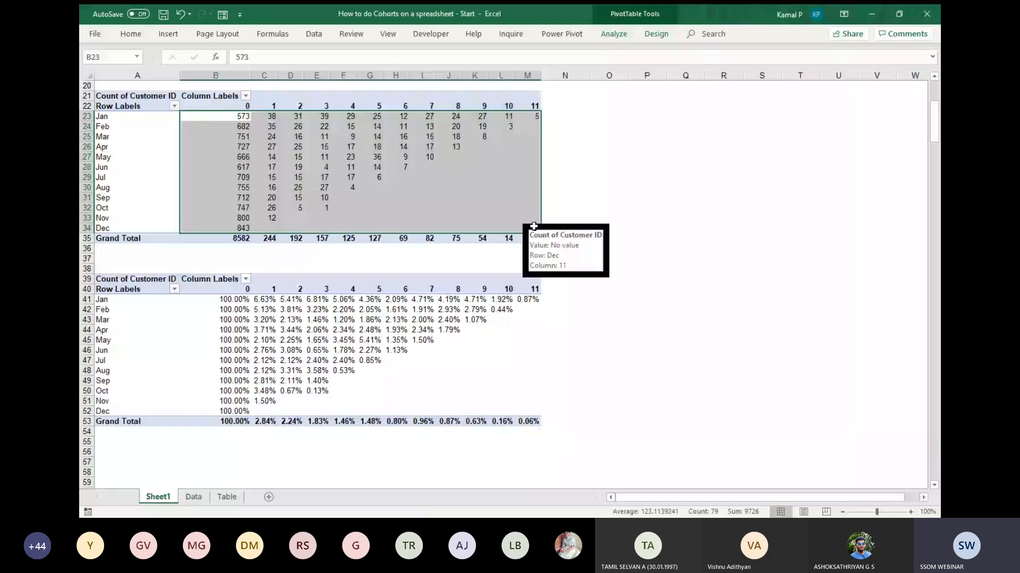
left_click(132, 36)
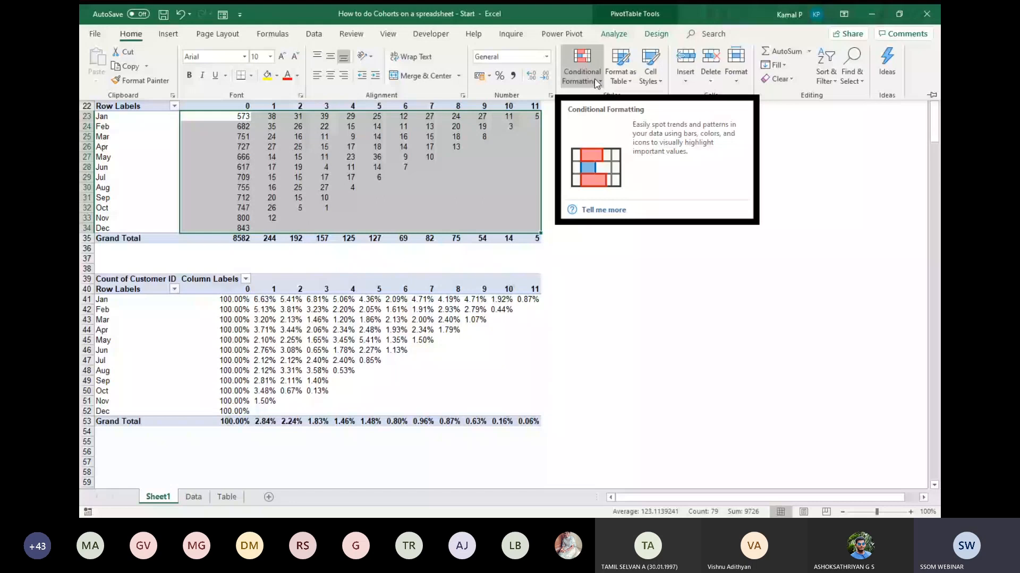
left_click(596, 81)
mouse_move(608, 184)
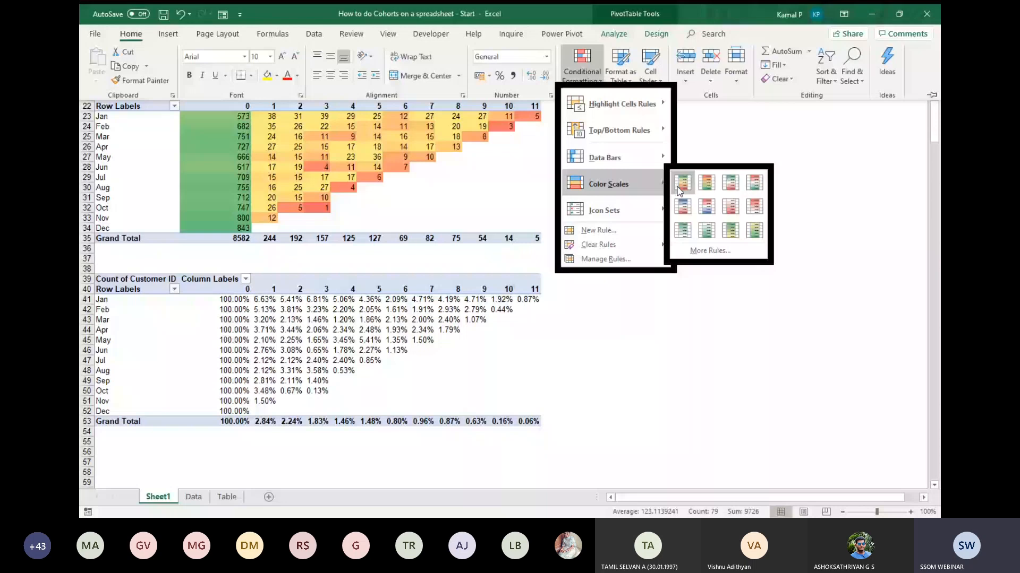
left_click(680, 186)
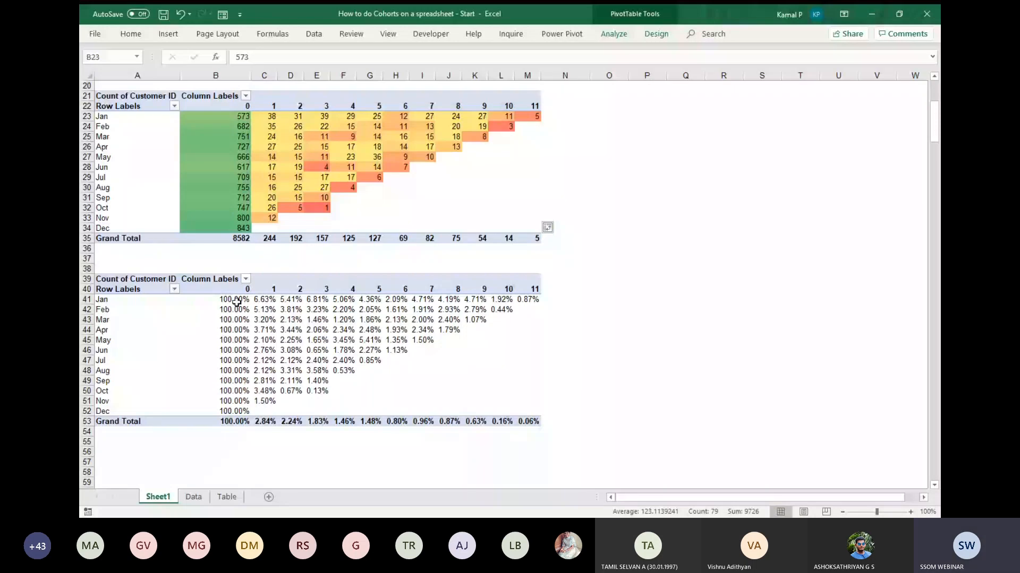
Check the options for which cells the count table's color scale rule applies to, leaving the rule as is.
left_click(723, 218)
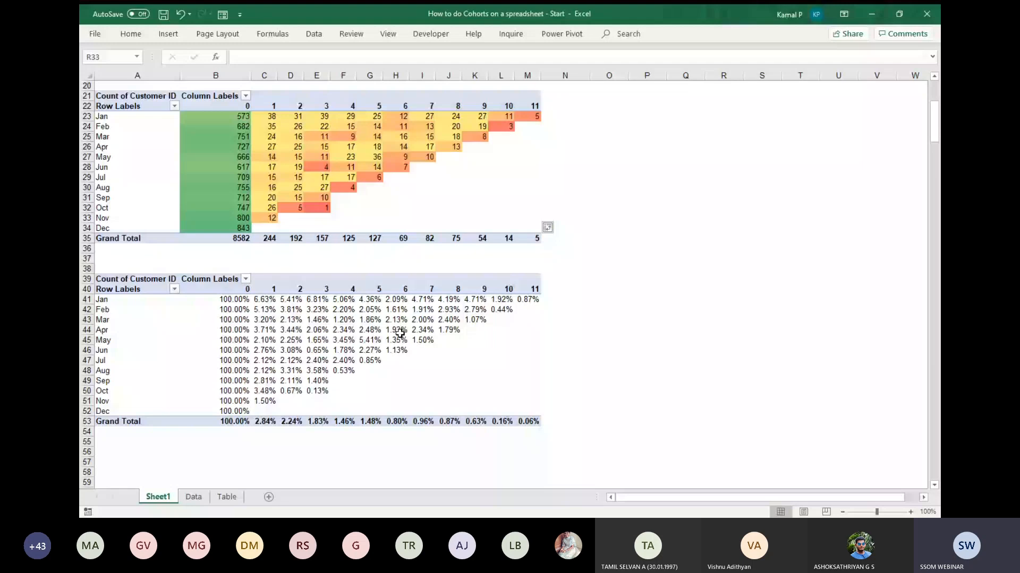
left_click(565, 157)
left_click(486, 462)
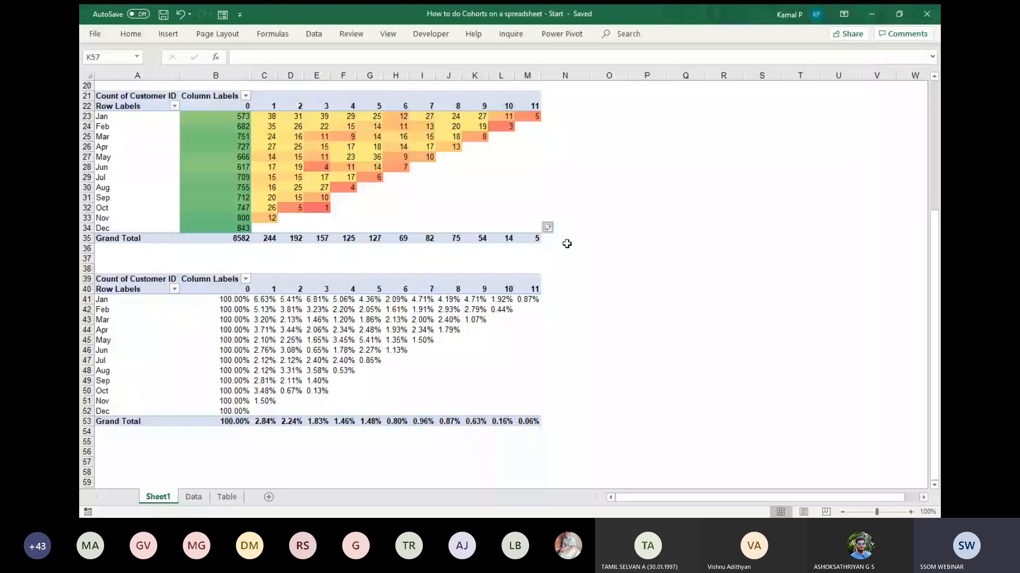
left_click(550, 227)
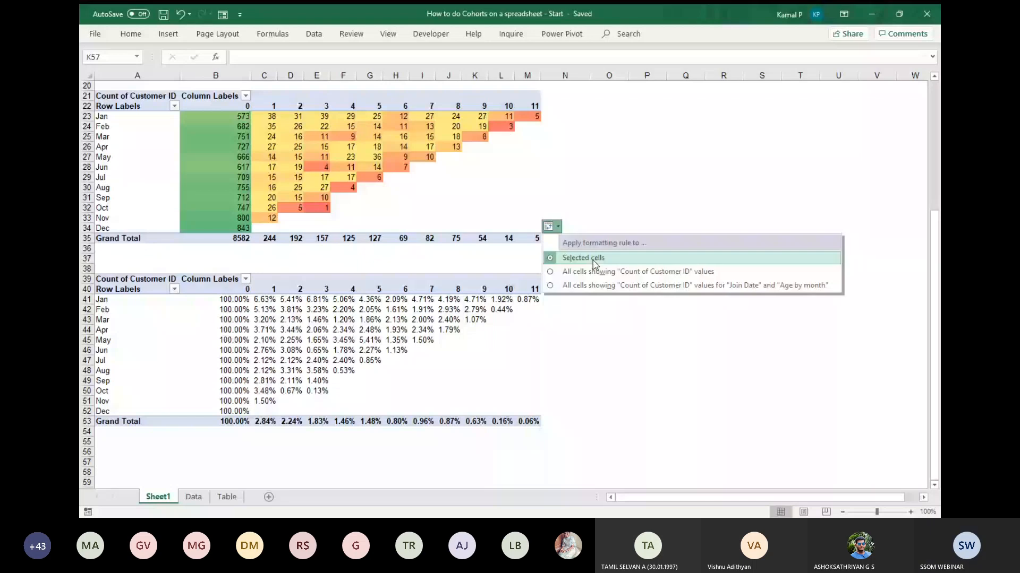
left_click(685, 216)
Apply the Green-Yellow-Red color scale to the cohort percentages in B41:M52.
scroll(685, 217, "down", 1)
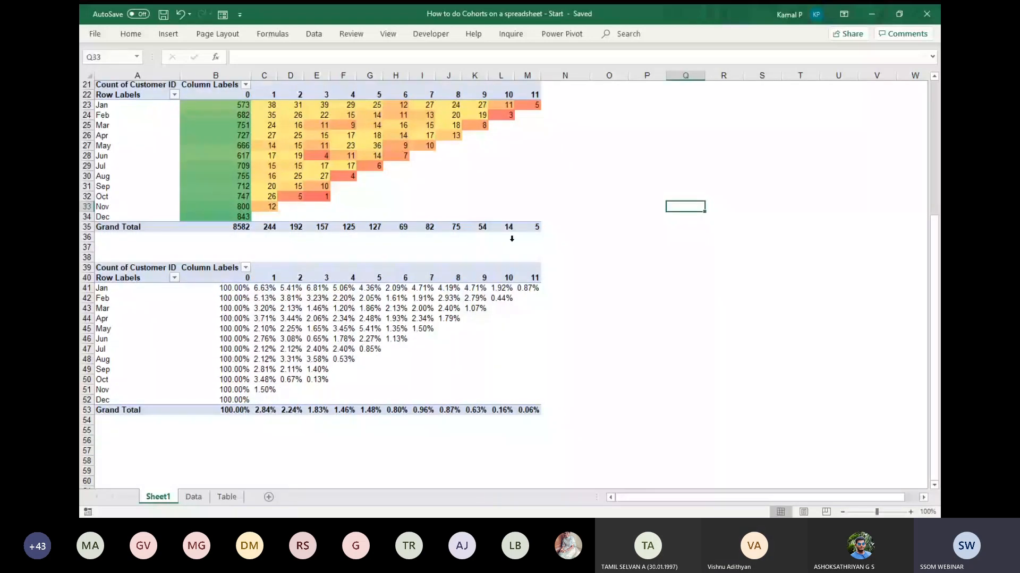
scroll(610, 183, "up", 2)
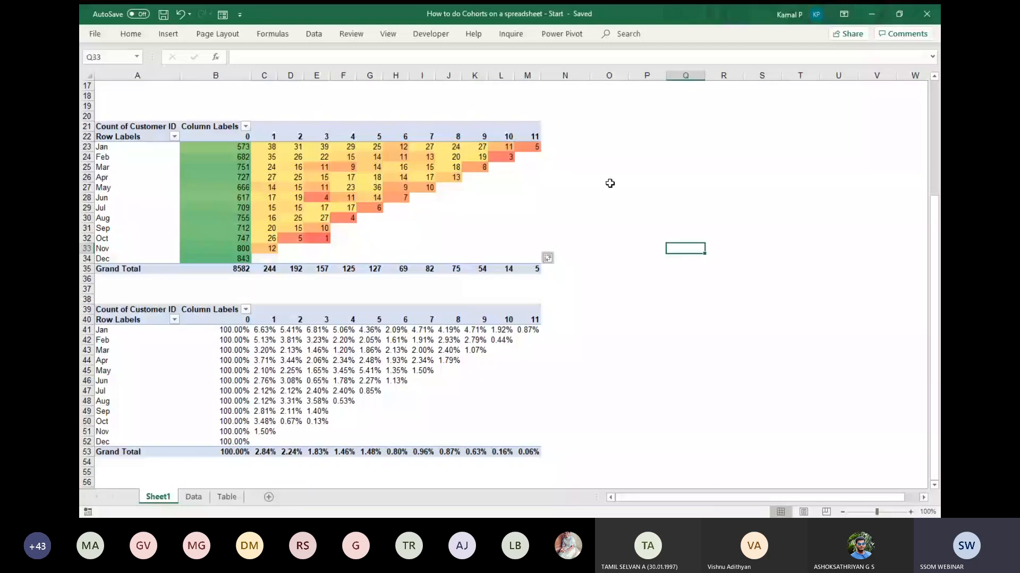
left_click_drag(234, 330, 278, 361)
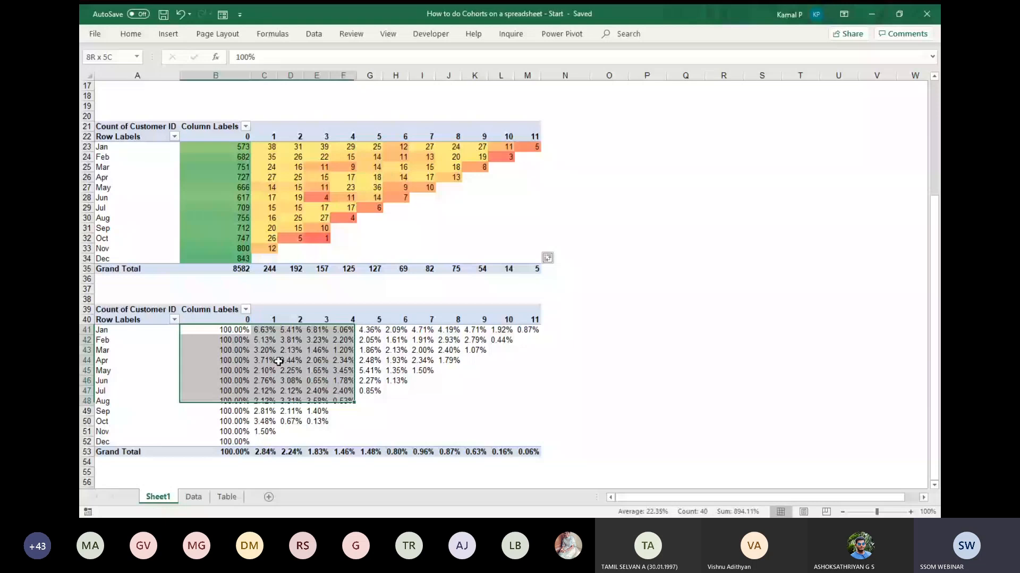
left_click_drag(279, 361, 540, 445)
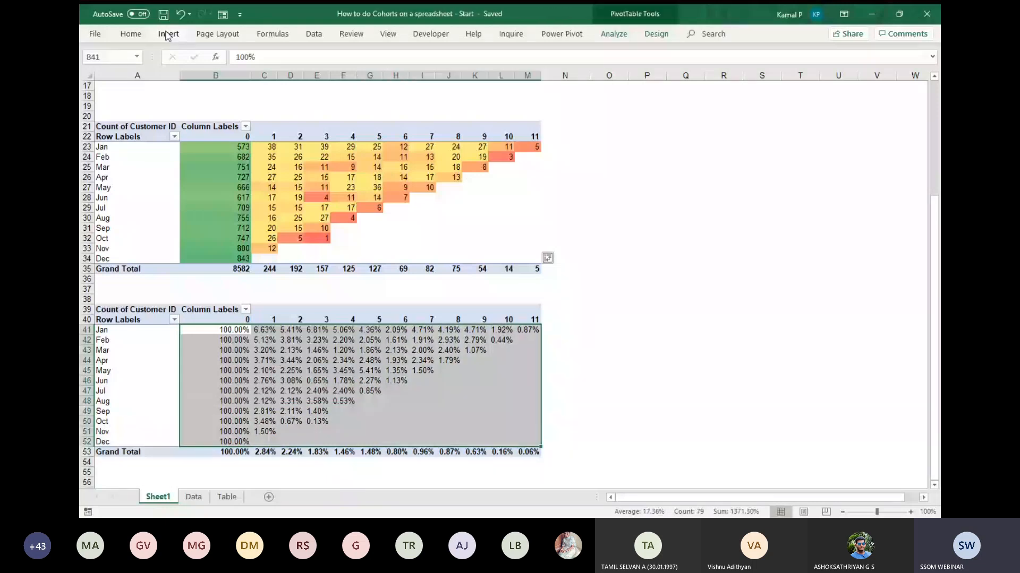
left_click(130, 34)
left_click(582, 66)
mouse_move(638, 180)
left_click(690, 184)
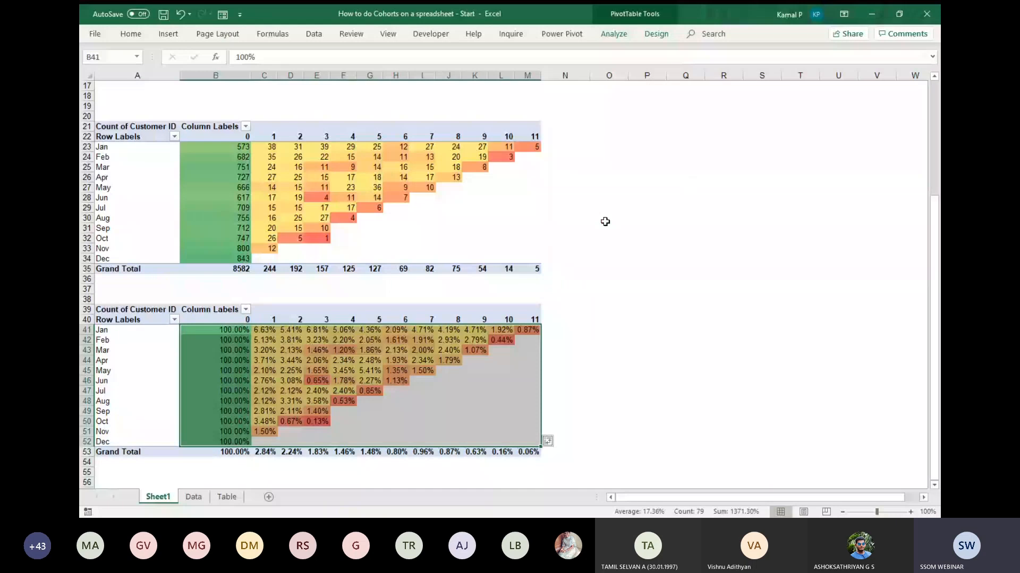
left_click(600, 218)
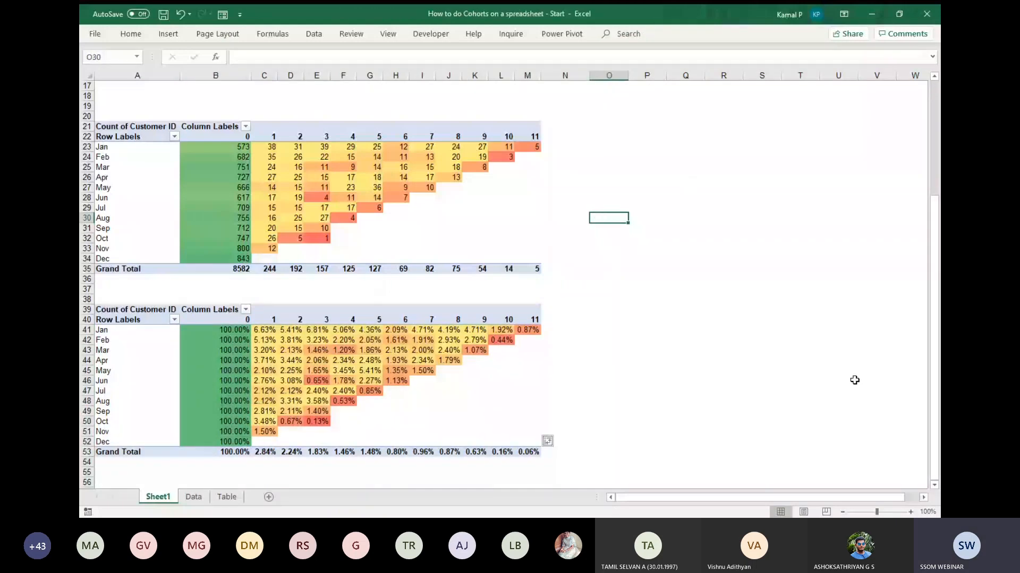
Examine the color-scaled percentage cohort table, comparing the Jan row's first months with the Jun cohort at month 6.
scroll(732, 262, "down", 2, "ctrl")
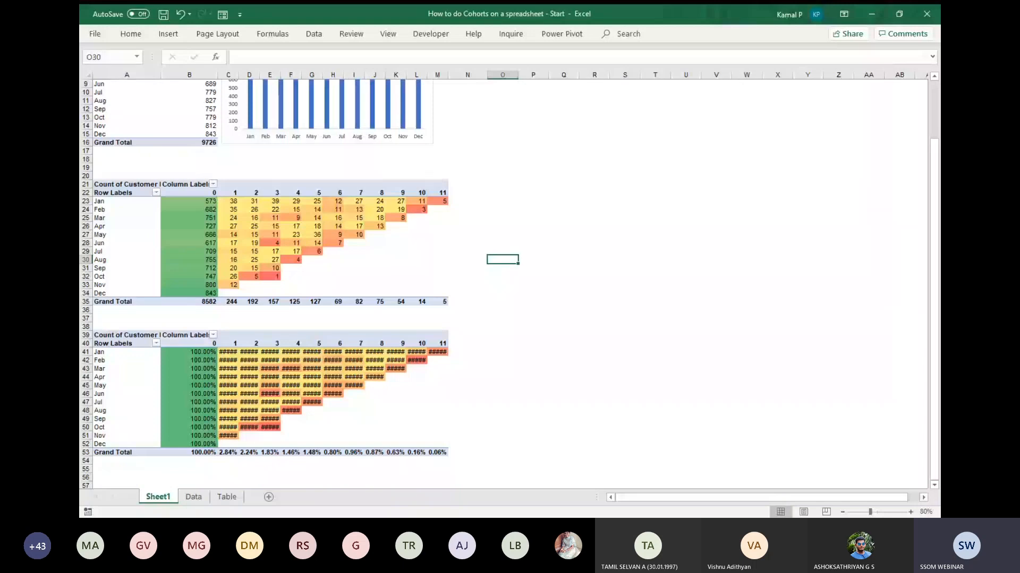
scroll(788, 263, "up", 3, "ctrl")
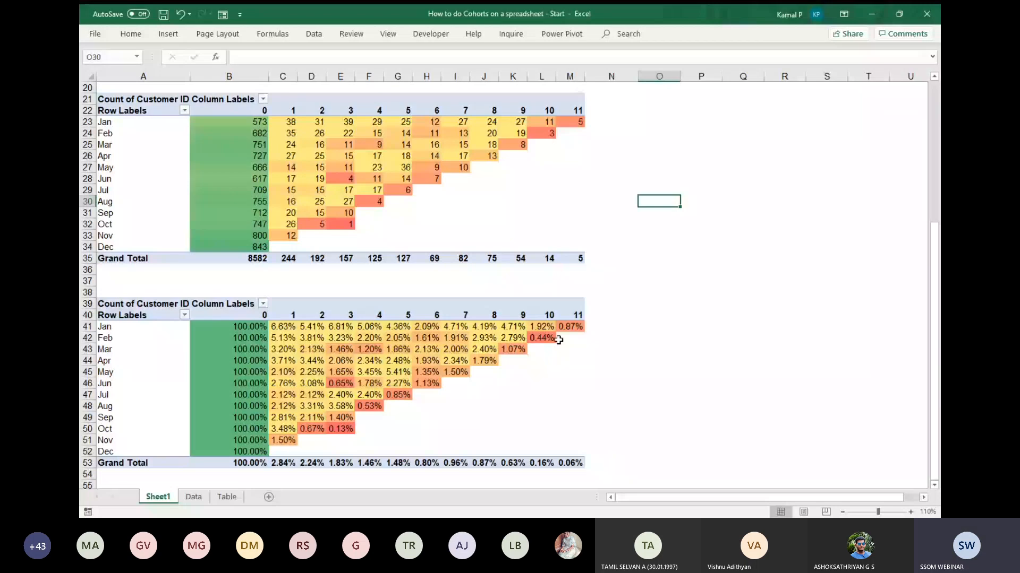
left_click(265, 328)
left_click(292, 331)
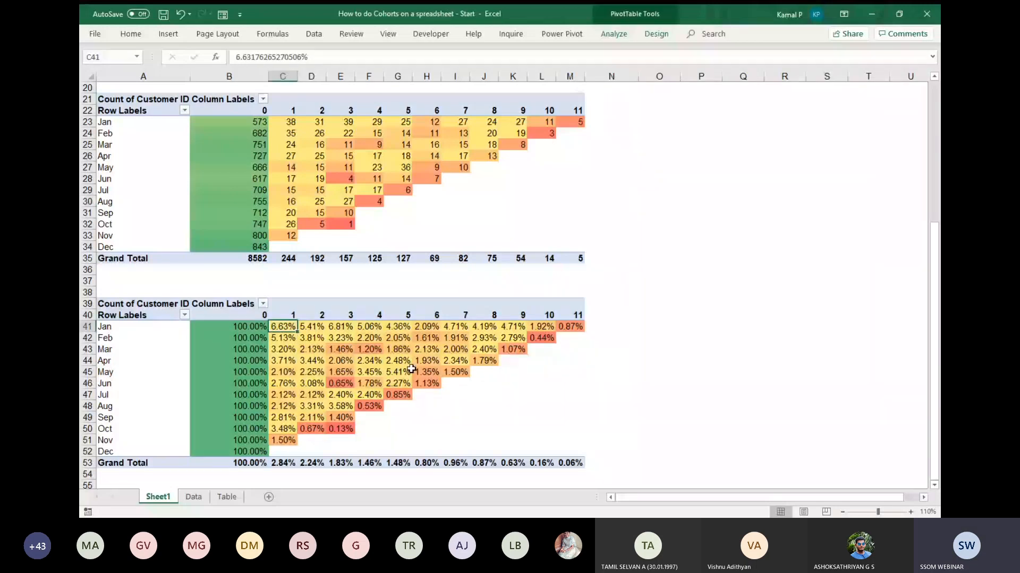
mouse_move(416, 369)
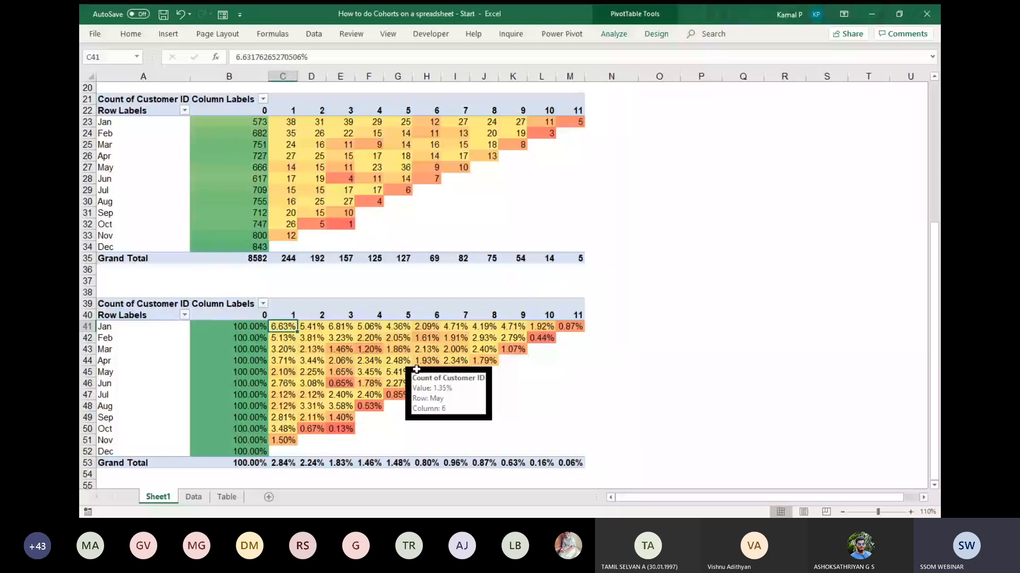
key("Right")
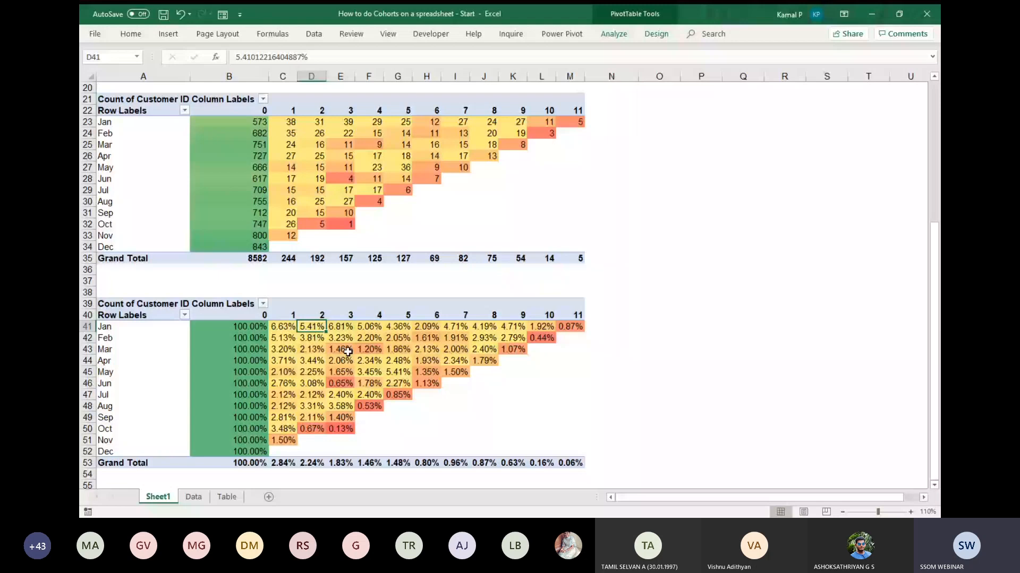
left_click(426, 384)
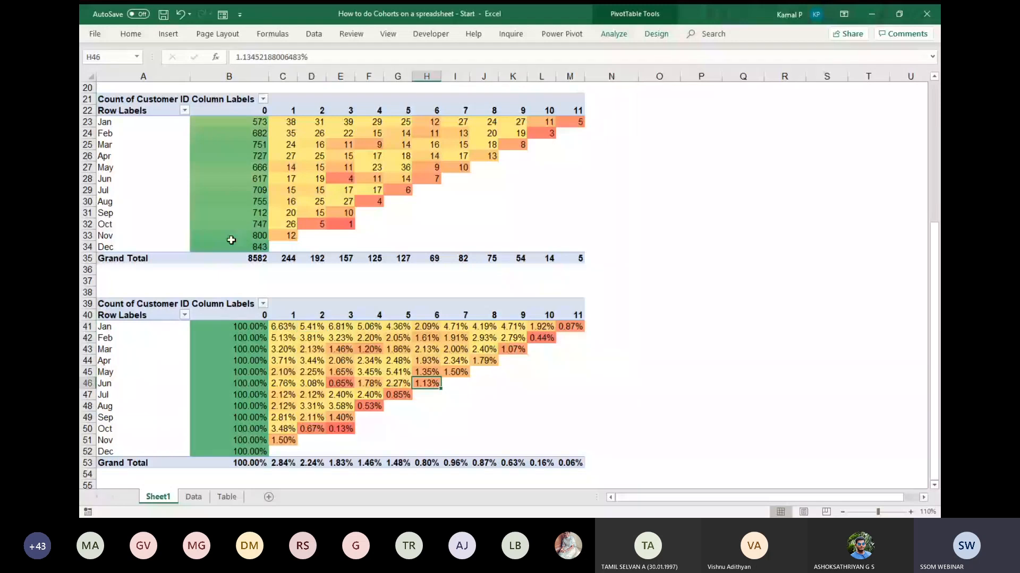
Enter the label "Cohort in Months" in Q15 and "% of Retentiobn" in Q16, and reselect Q16.
mouse_move(242, 356)
scroll(635, 226, "down", 2, "ctrl")
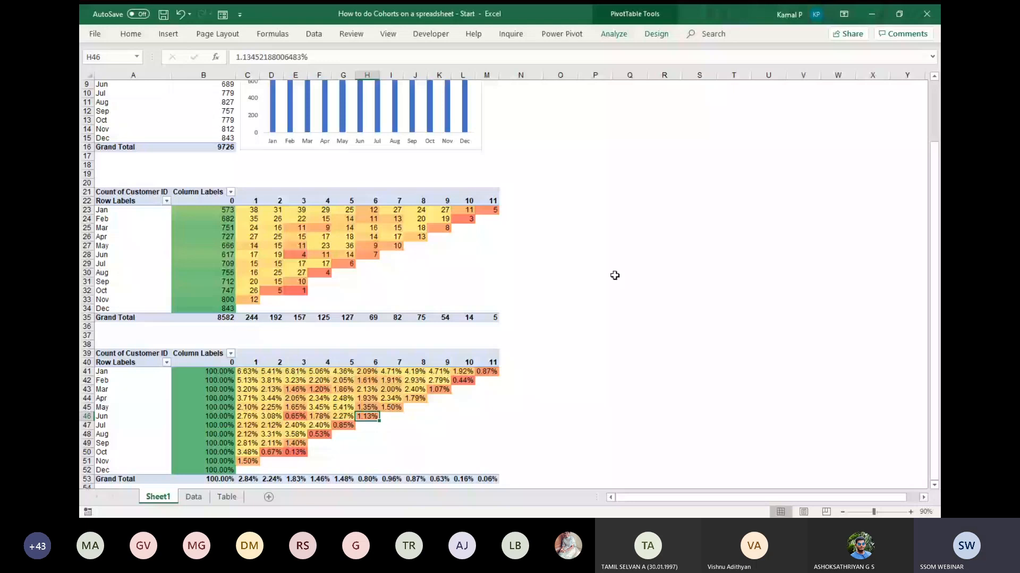
scroll(615, 276, "up", 3)
left_click(613, 207)
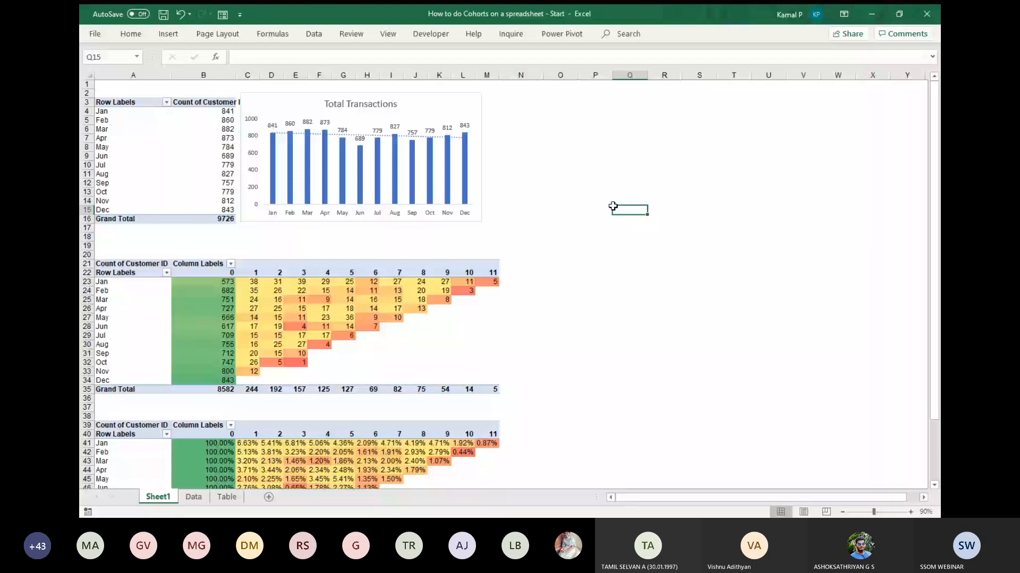
type("Cohort in Months")
key("Return")
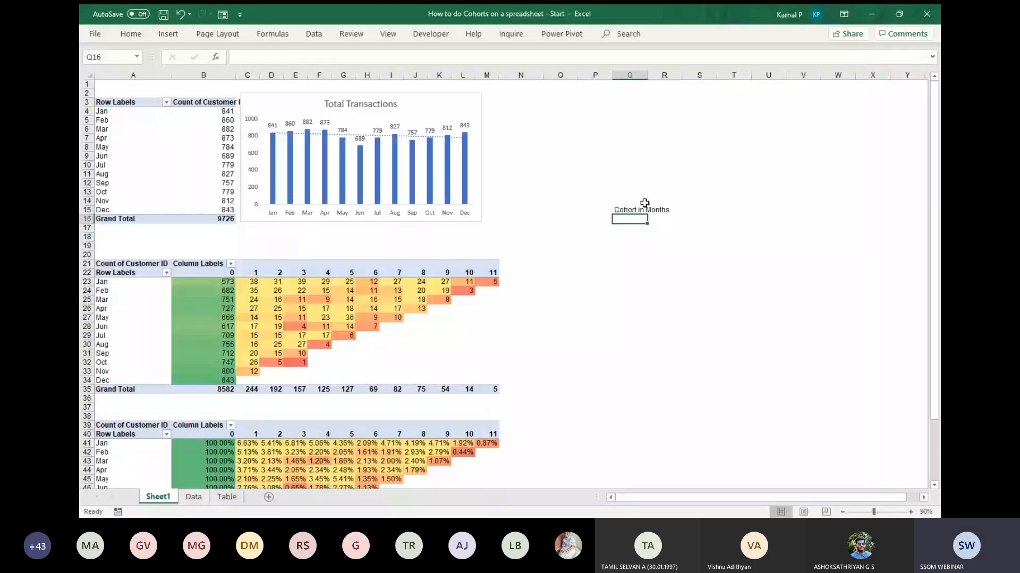
type("%")
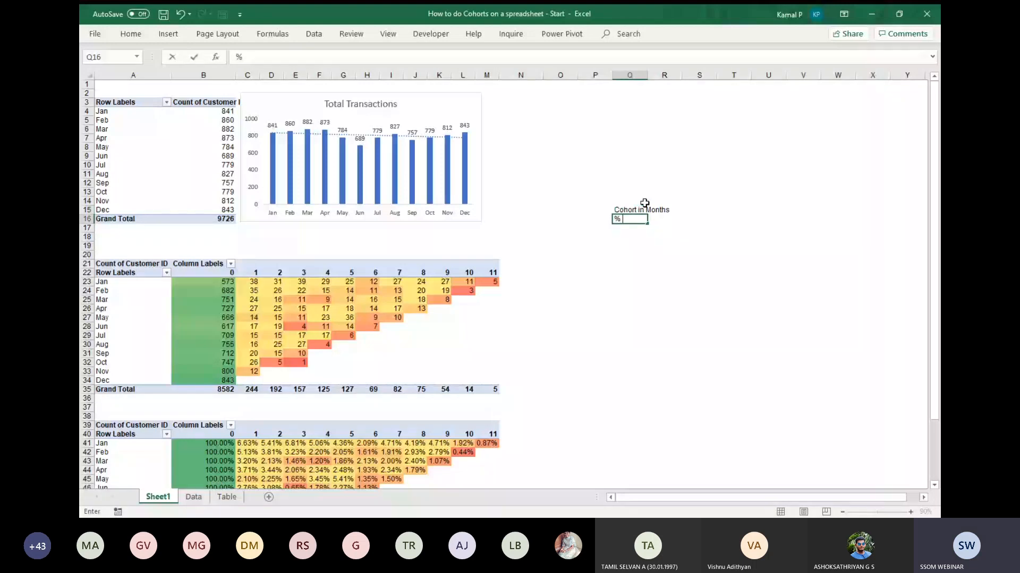
type(" of Retentiobn")
key("Return")
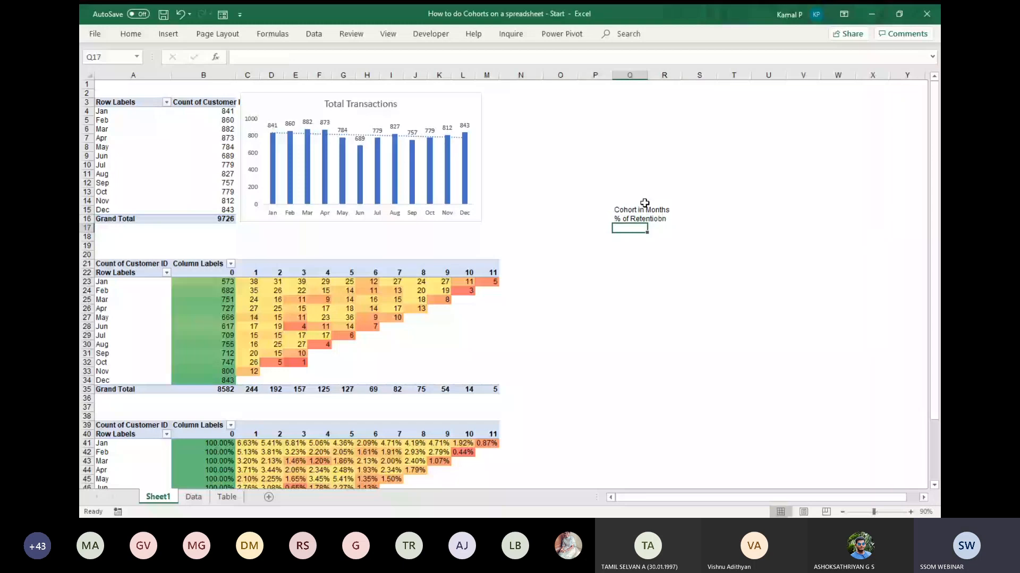
key("Up")
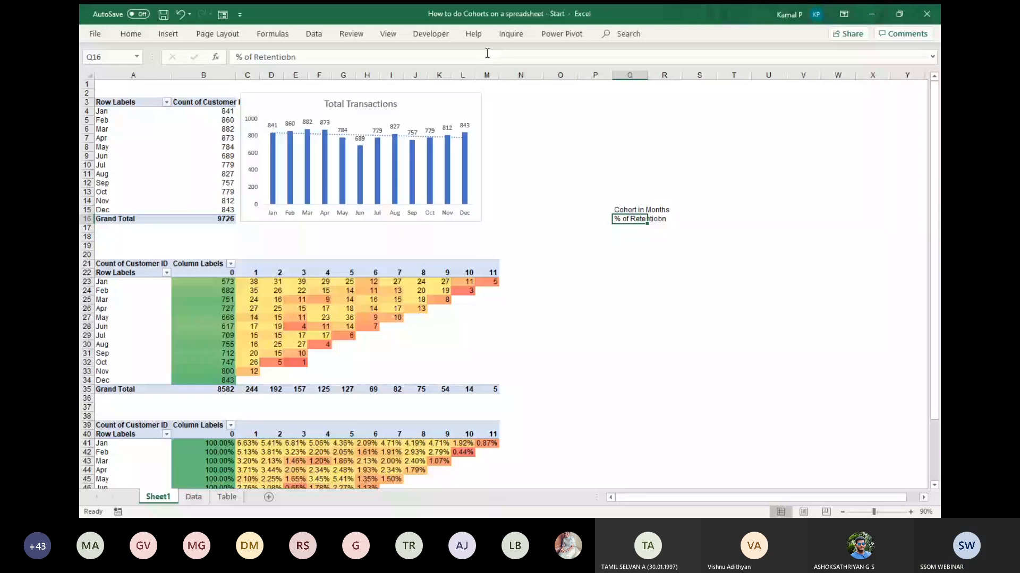
Correct the spelling of the label in Q16 to "% of Retention".
left_click(487, 54)
key("BackSpace")
key("BackSpace")
type("n")
key("Return")
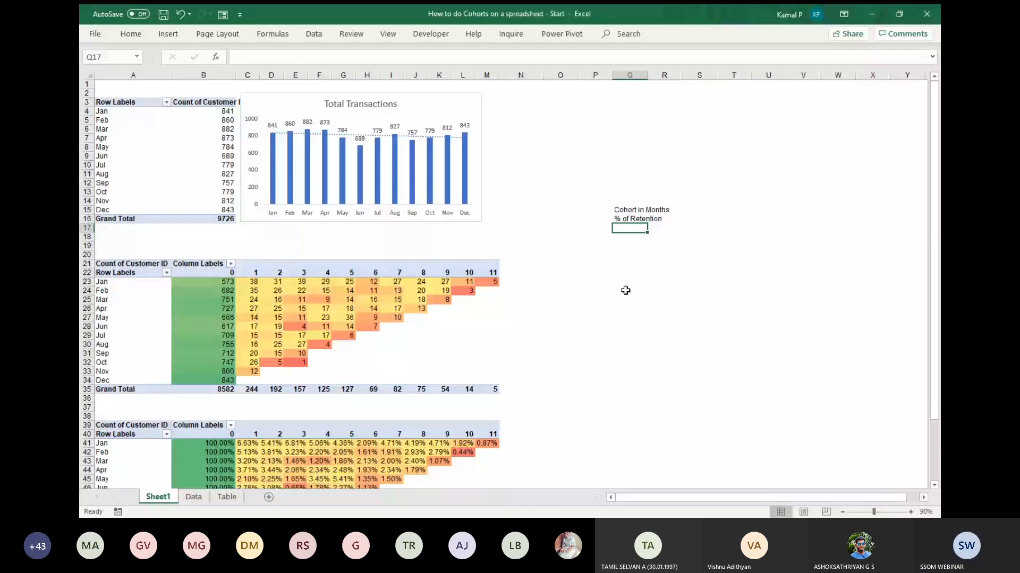
Copy the age headers 0 to 11 from B40:M40 of the percentage cohort table into the row starting at S15.
scroll(625, 291, "down", 1)
left_click(250, 408)
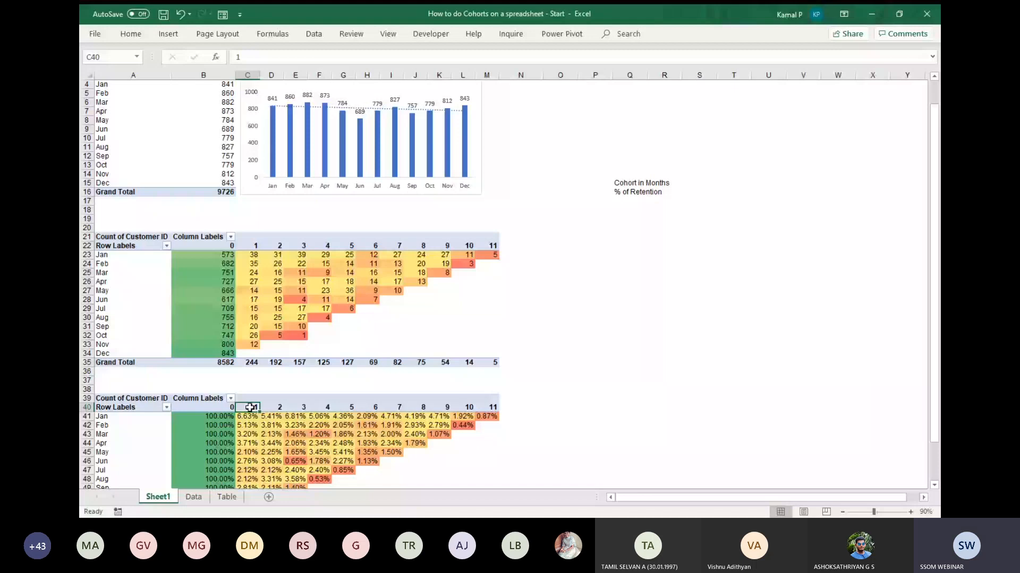
left_click_drag(226, 408, 319, 415)
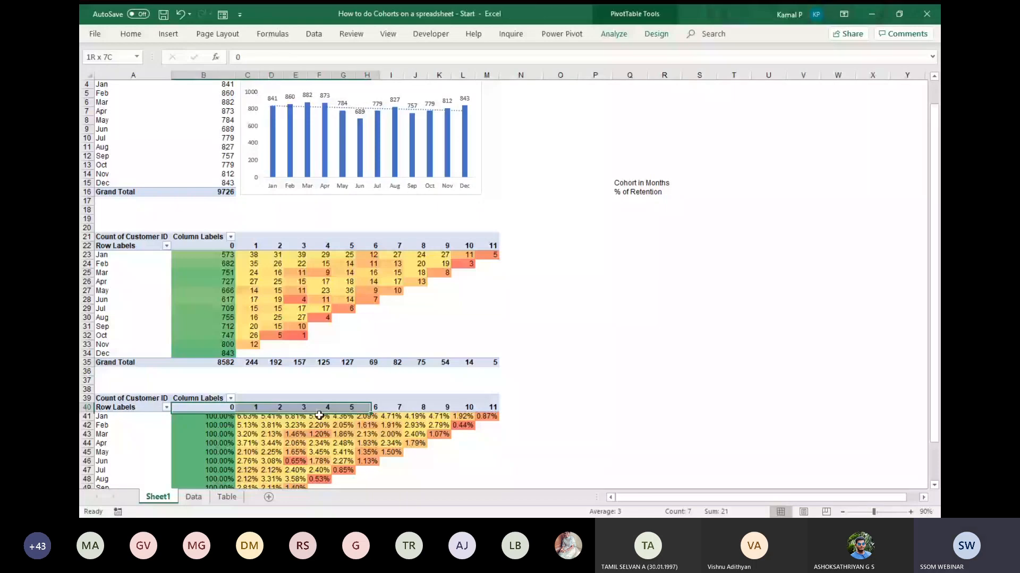
left_click_drag(319, 416, 494, 409)
key("ctrl+c")
left_click(699, 183)
key("ctrl+v")
left_click(922, 498)
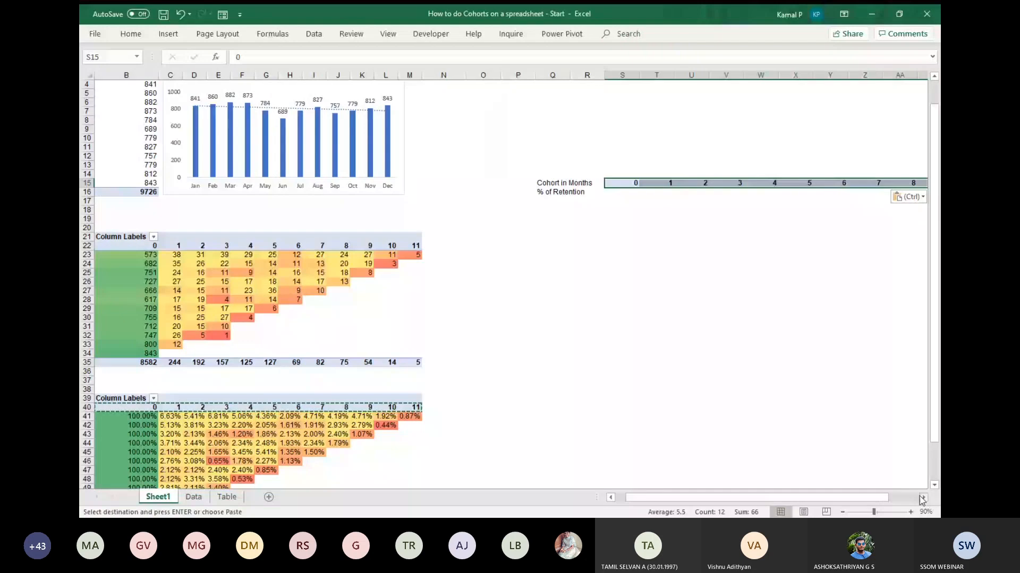
left_click(923, 497)
left_click(922, 498)
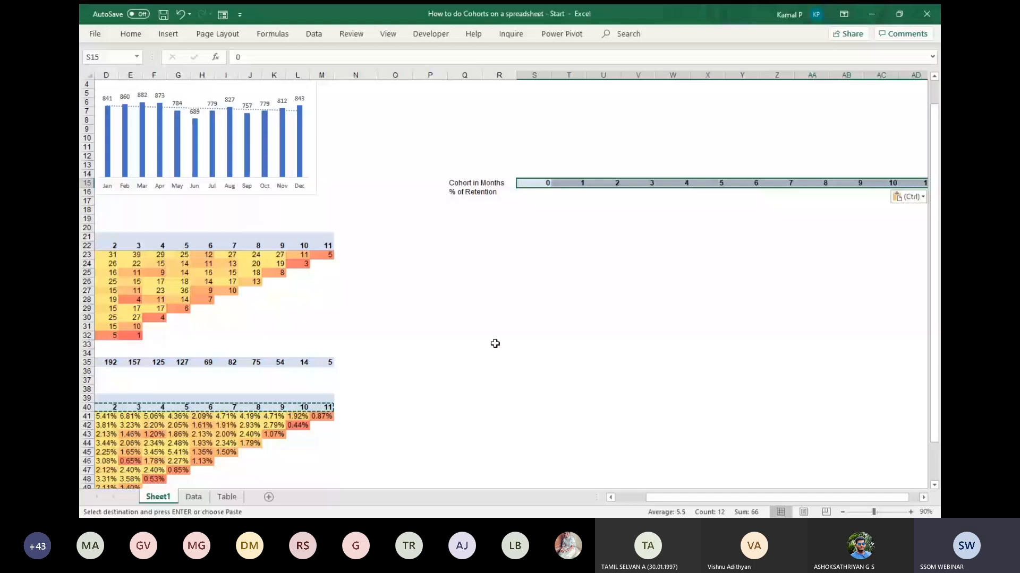
Copy the Grand Total percentages in B53:M53 into the "% of Retention" row starting at S16.
scroll(495, 344, "down", 3)
scroll(495, 343, "left", 3)
left_click_drag(207, 443, 494, 444)
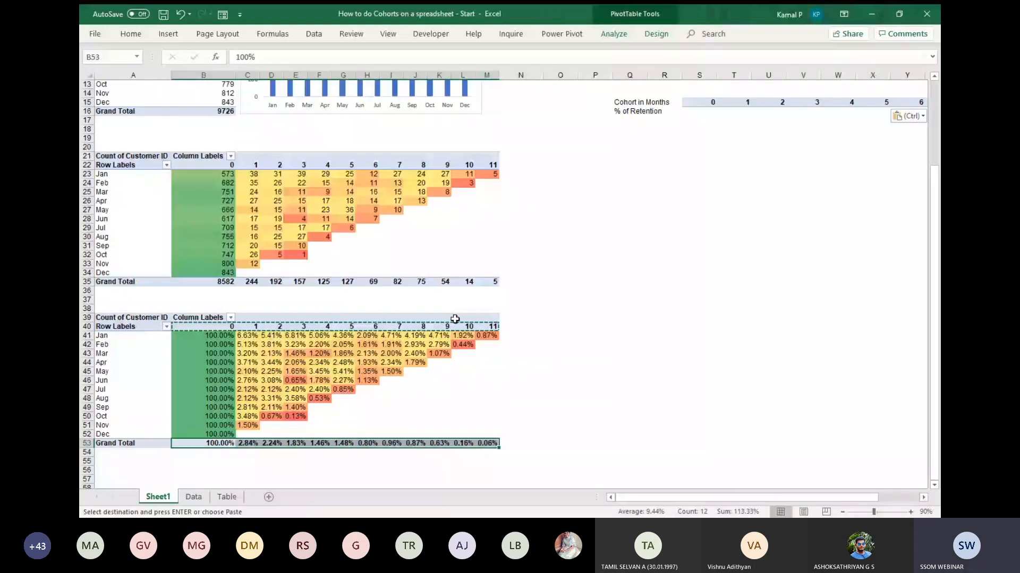
key("ctrl+c")
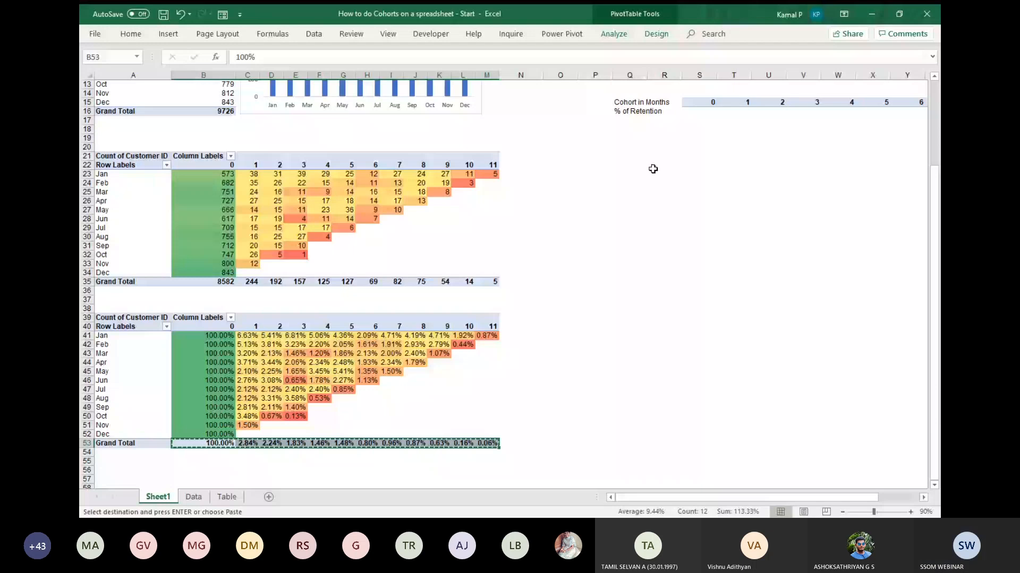
left_click(704, 114)
key("ctrl+v")
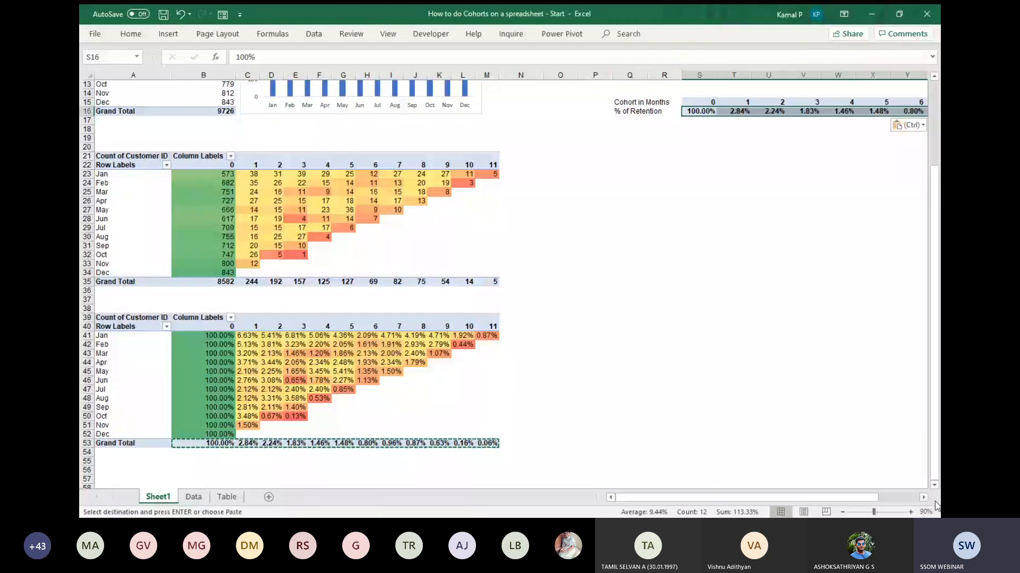
scroll(505, 196, "up", 2)
scroll(505, 196, "right", 3)
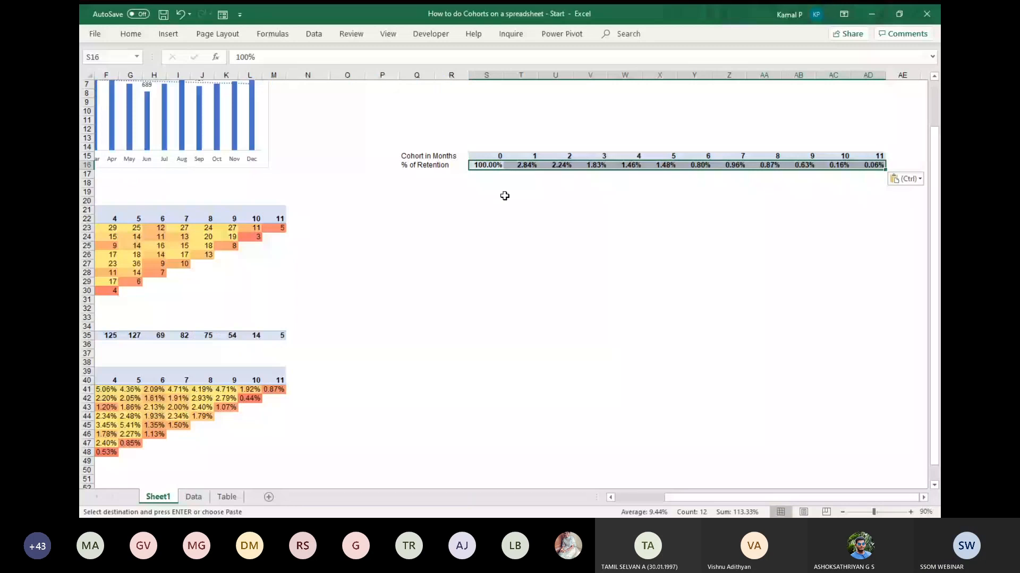
Insert the recommended Line chart for the retention data in Q15:AD16 and enlarge it below the data.
left_click_drag(451, 156, 836, 168)
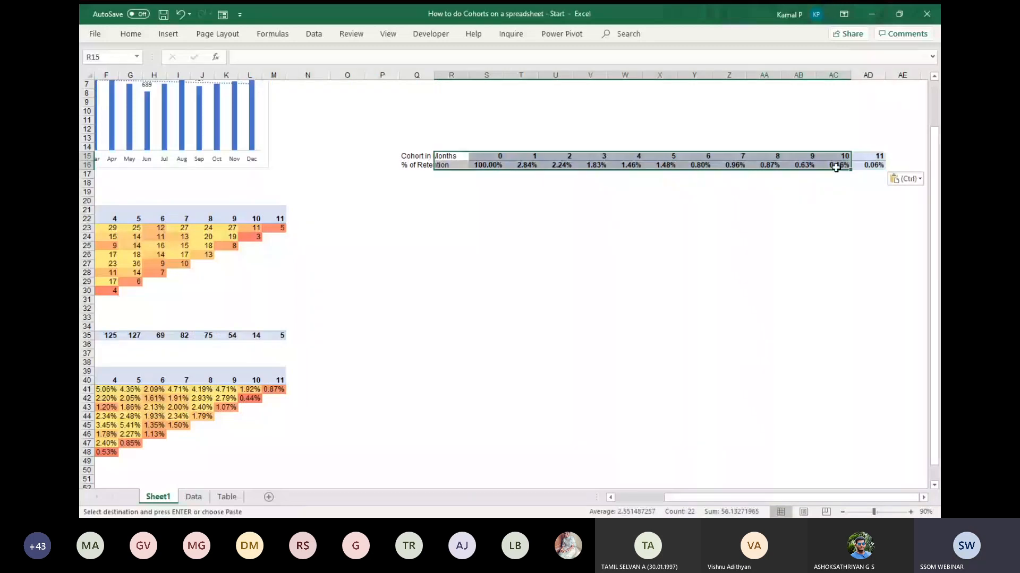
left_click_drag(417, 155, 873, 166)
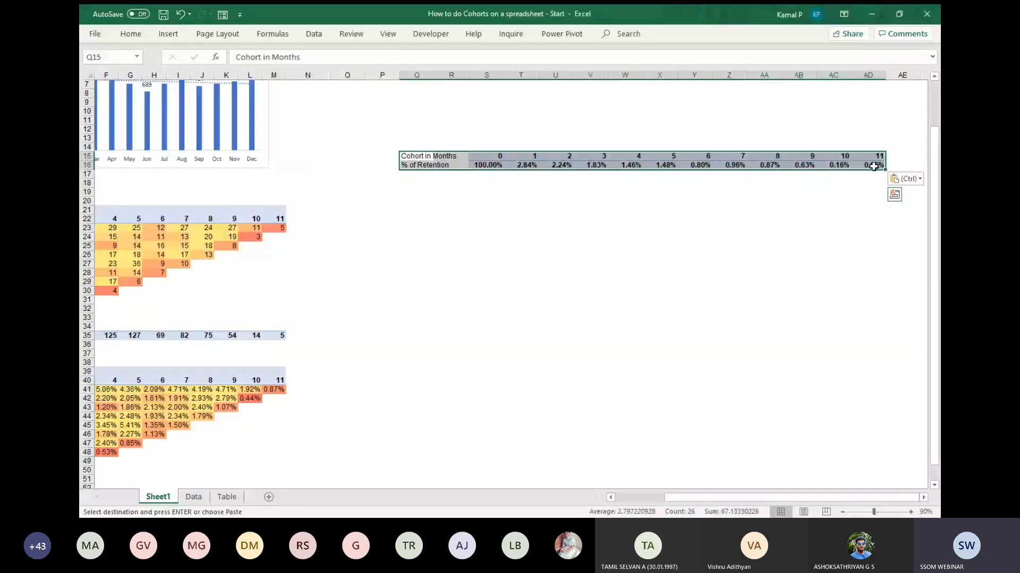
left_click(167, 34)
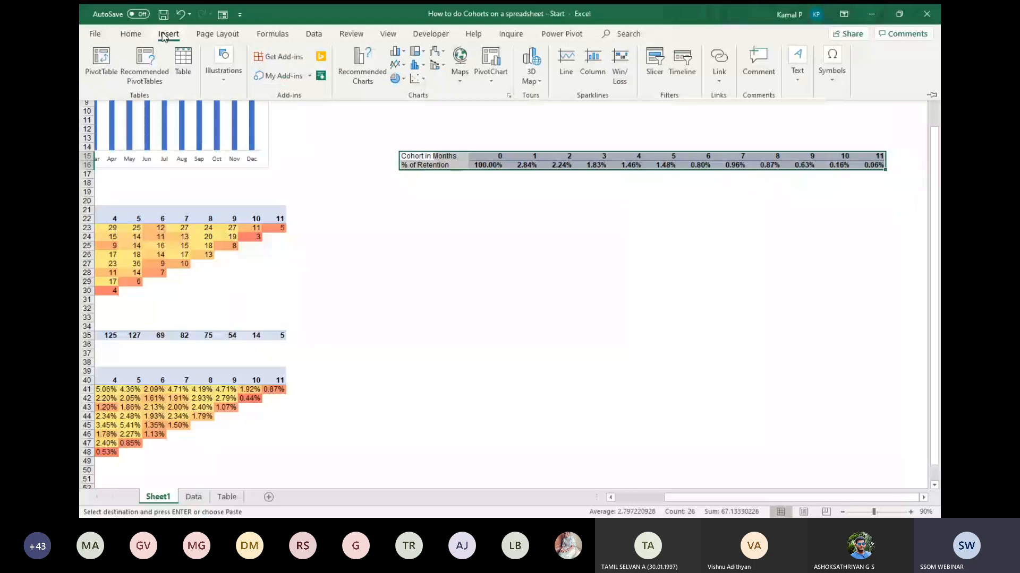
left_click(362, 66)
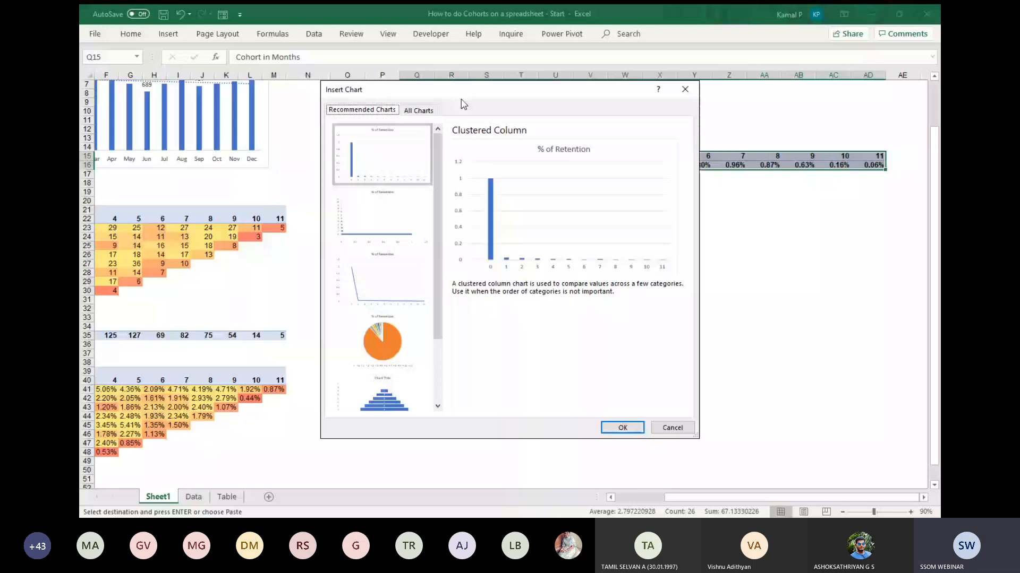
left_click(387, 296)
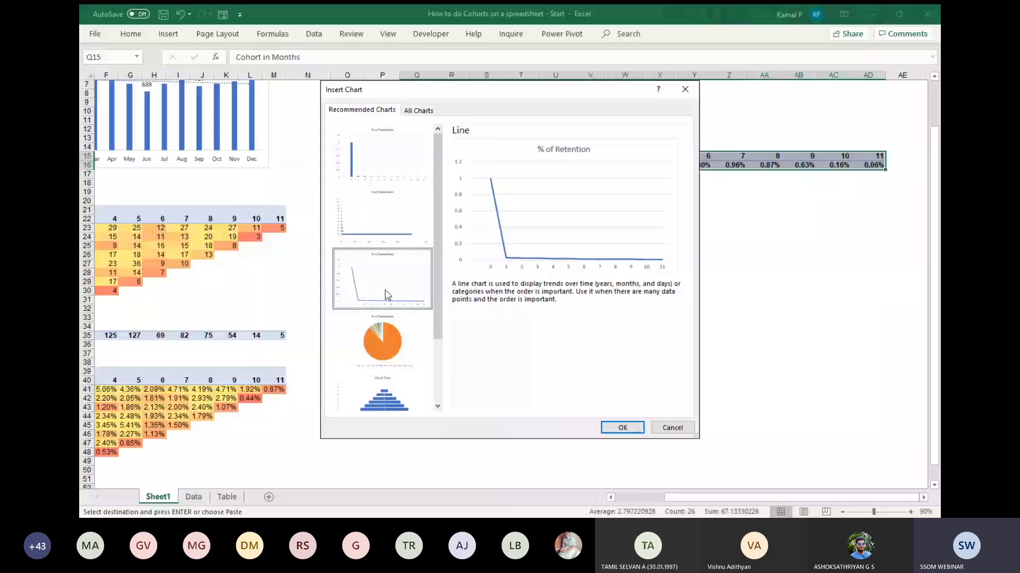
left_click(622, 428)
left_click_drag(640, 361, 789, 444)
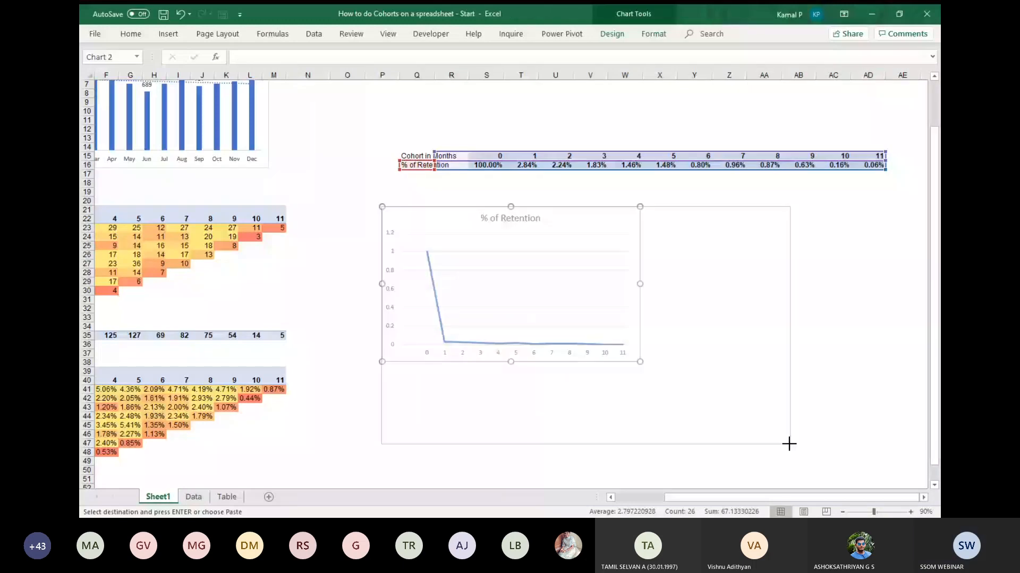
left_click_drag(789, 444, 789, 444)
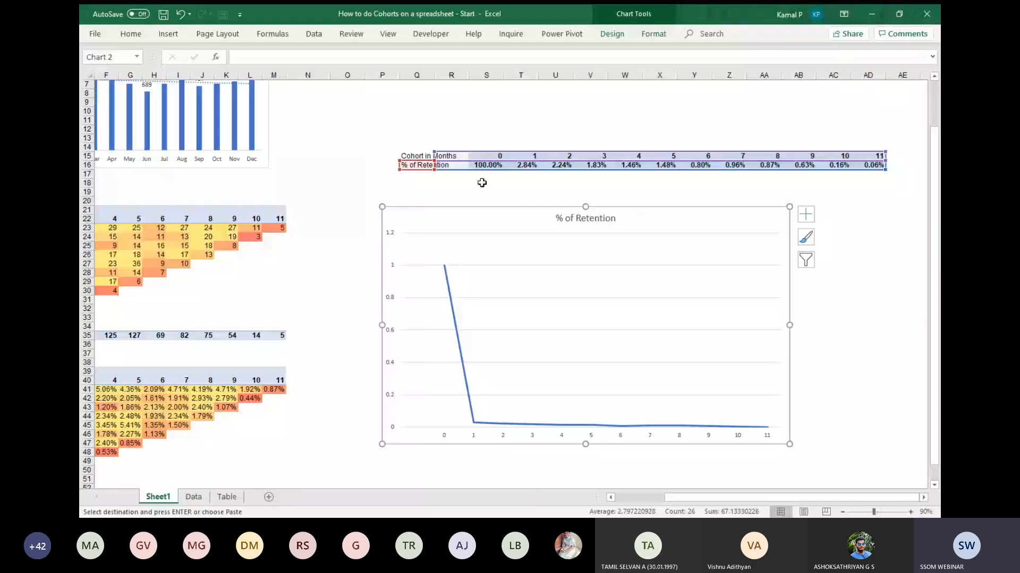
Delete the empty cells R15:R16, shifting the retention data left next to its labels.
left_click(454, 156)
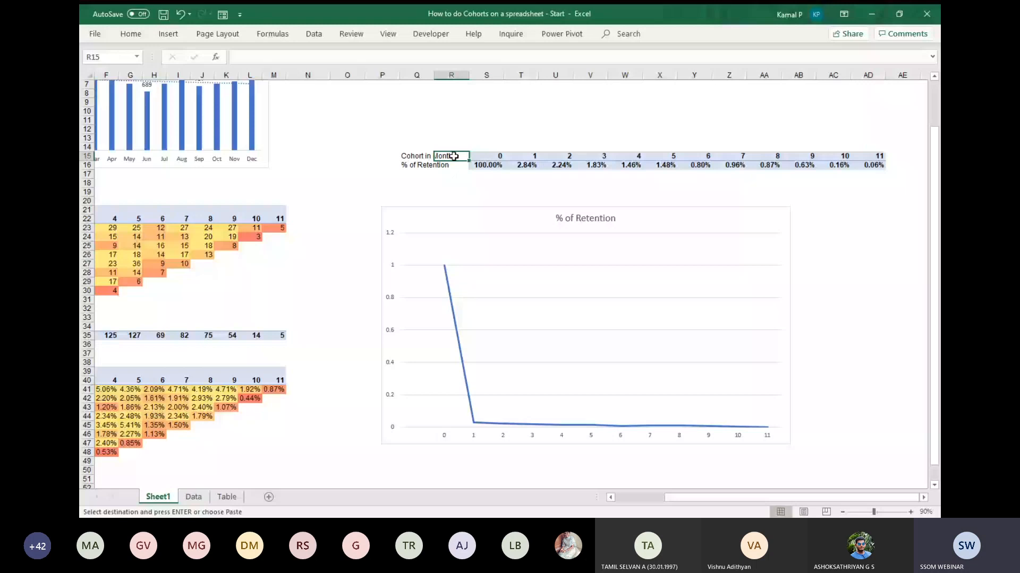
left_click_drag(454, 156, 457, 165)
right_click(458, 165)
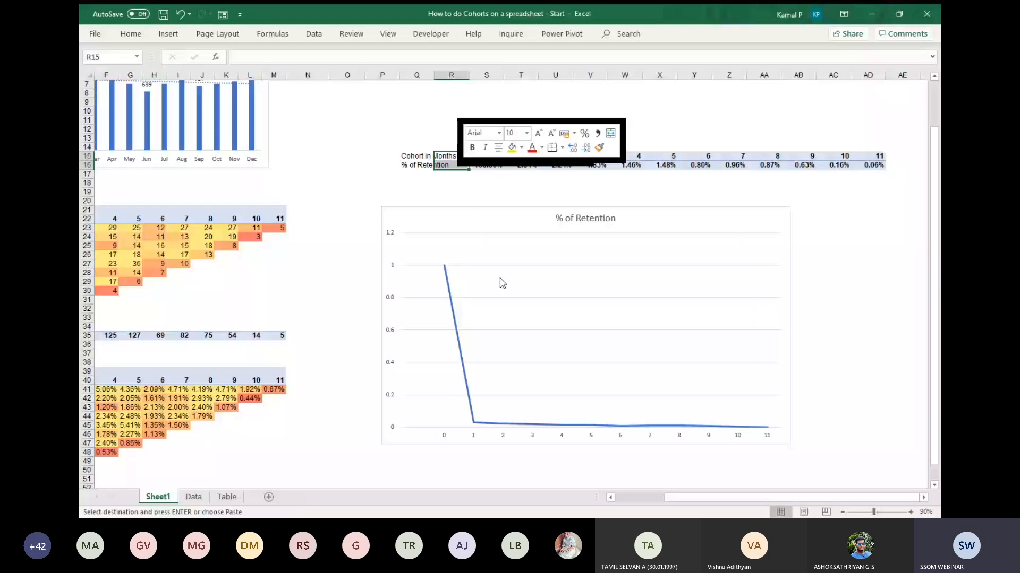
key("ctrl+v")
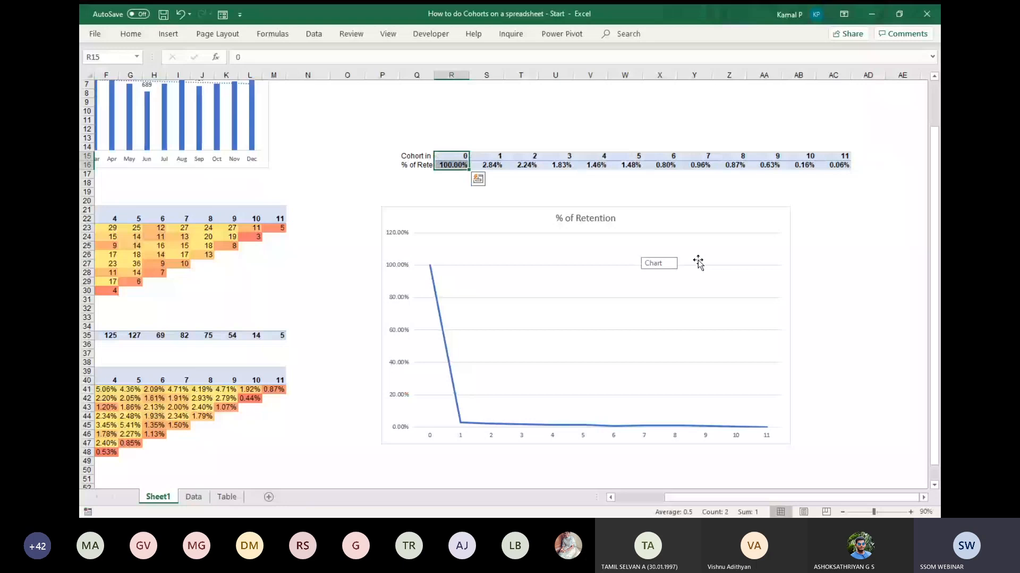
left_click(694, 200)
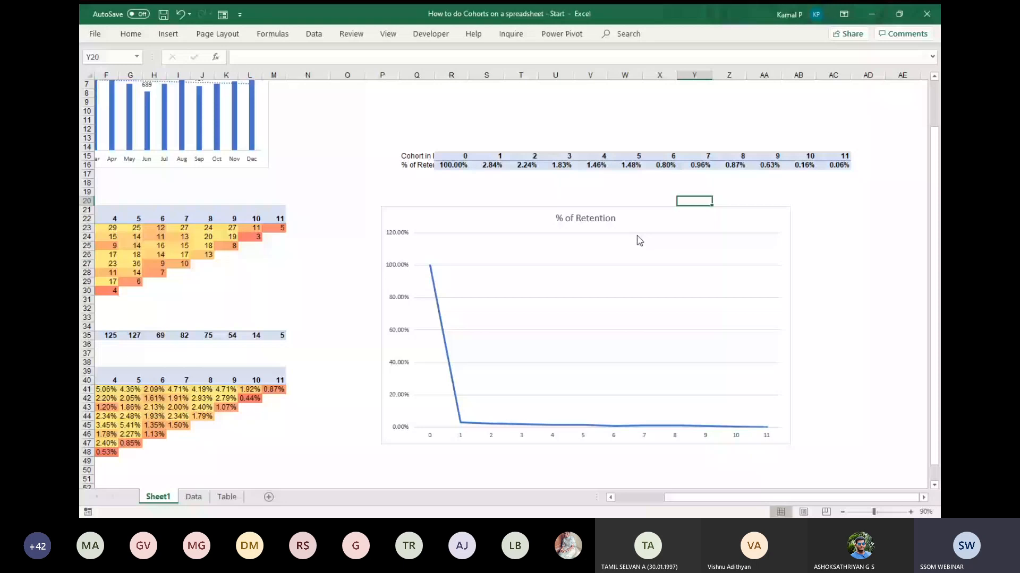
Add data labels to the % of Retention chart, then make the chart wider and shorter.
left_click(639, 249)
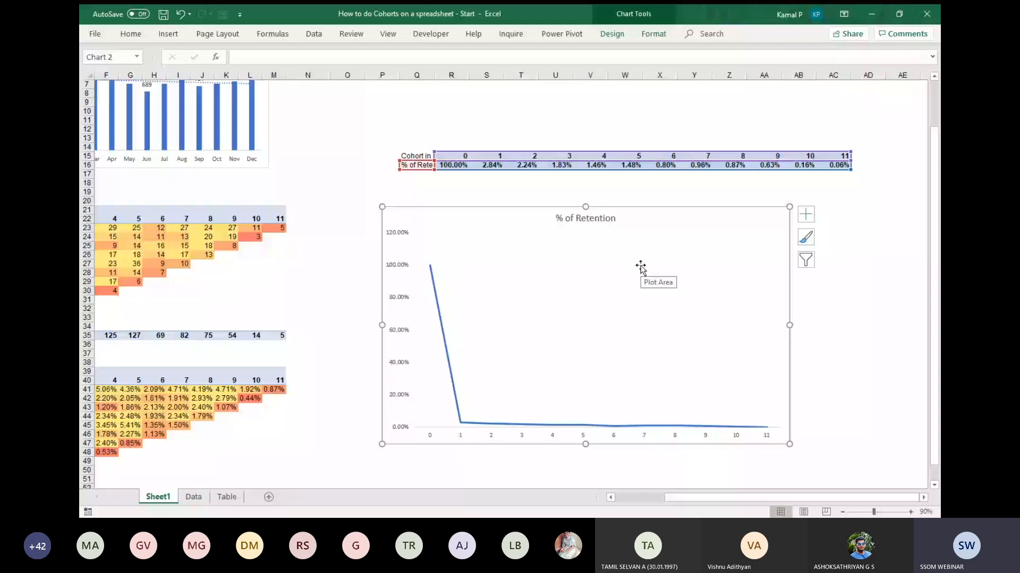
scroll(640, 268, "down", 1)
left_click(805, 189)
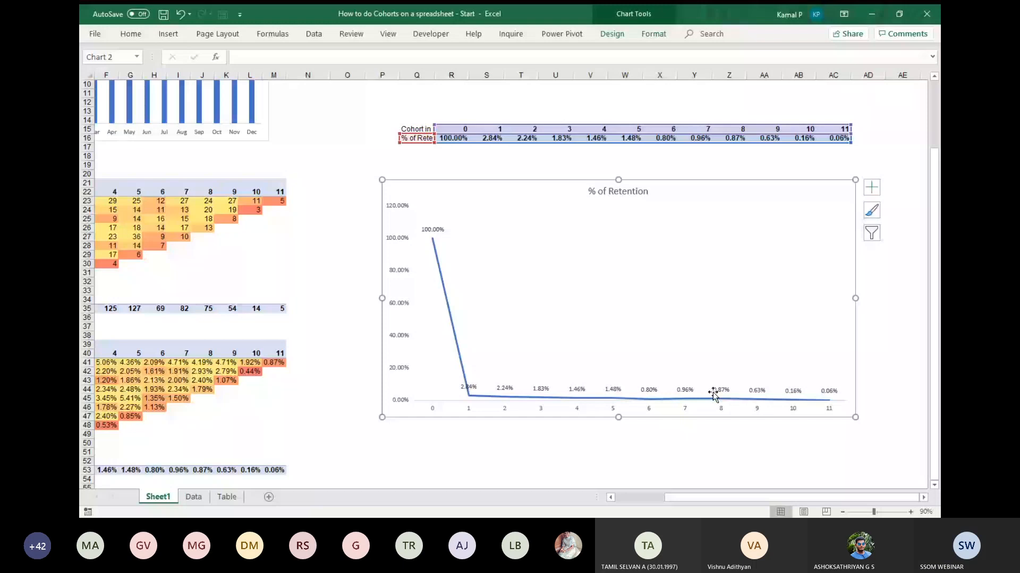
left_click_drag(618, 417, 618, 309)
scroll(603, 325, "down", 1)
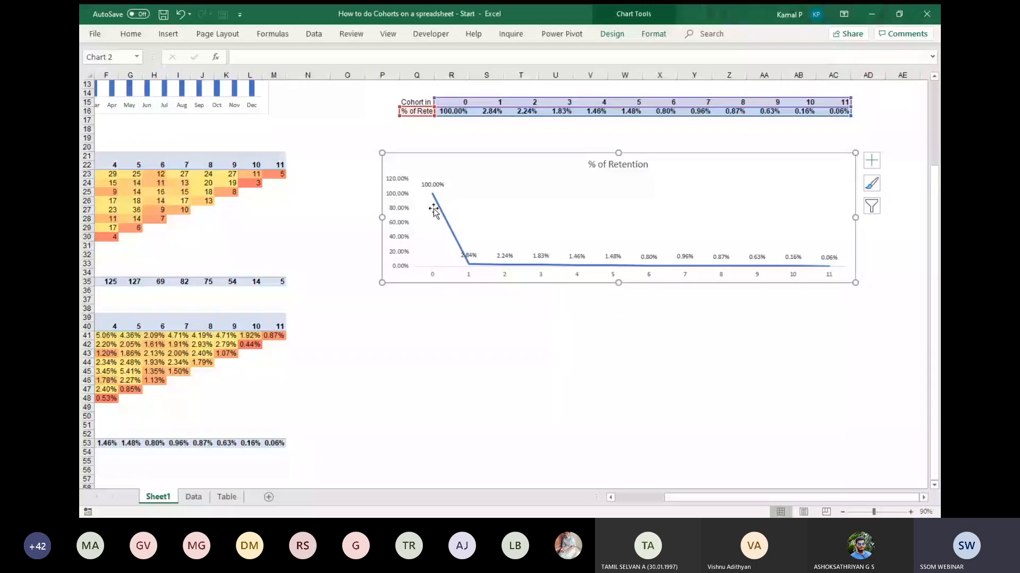
Drill down into the Jan cohort's month 11 count to list its records on a new sheet, and select the customer IDs.
mouse_move(433, 197)
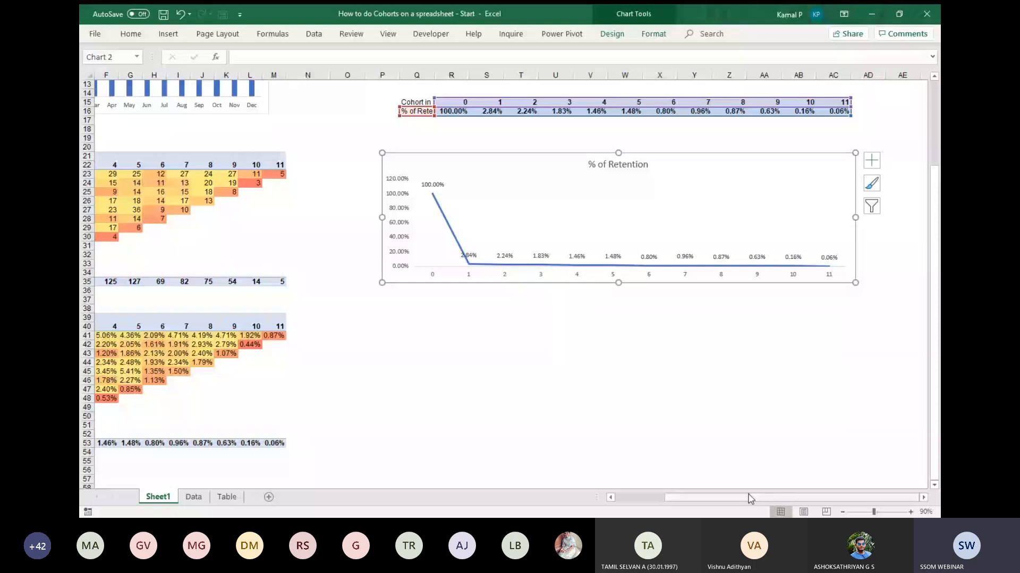
left_click_drag(750, 498, 721, 499)
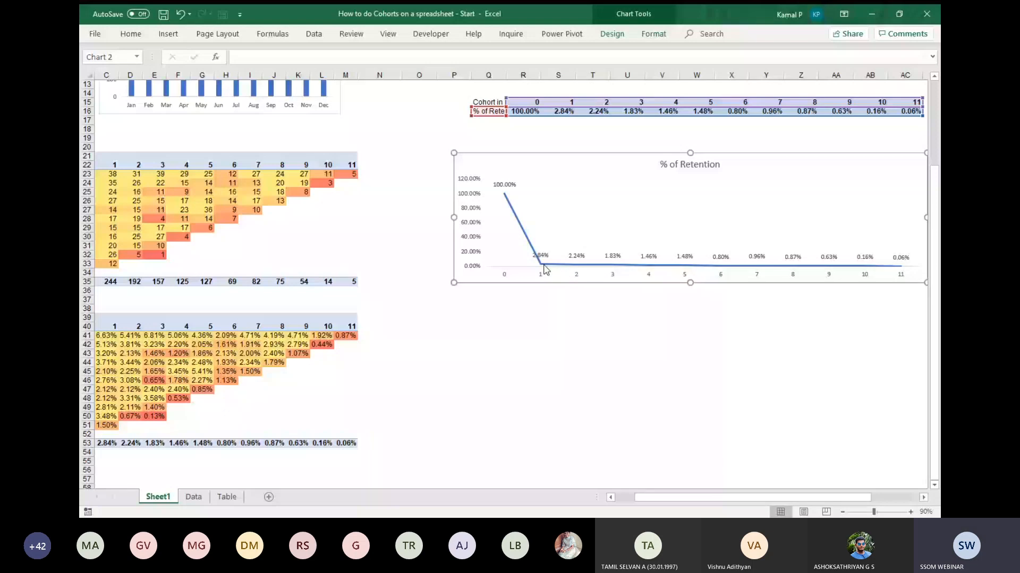
scroll(543, 269, "down", 2)
scroll(544, 270, "left", 2)
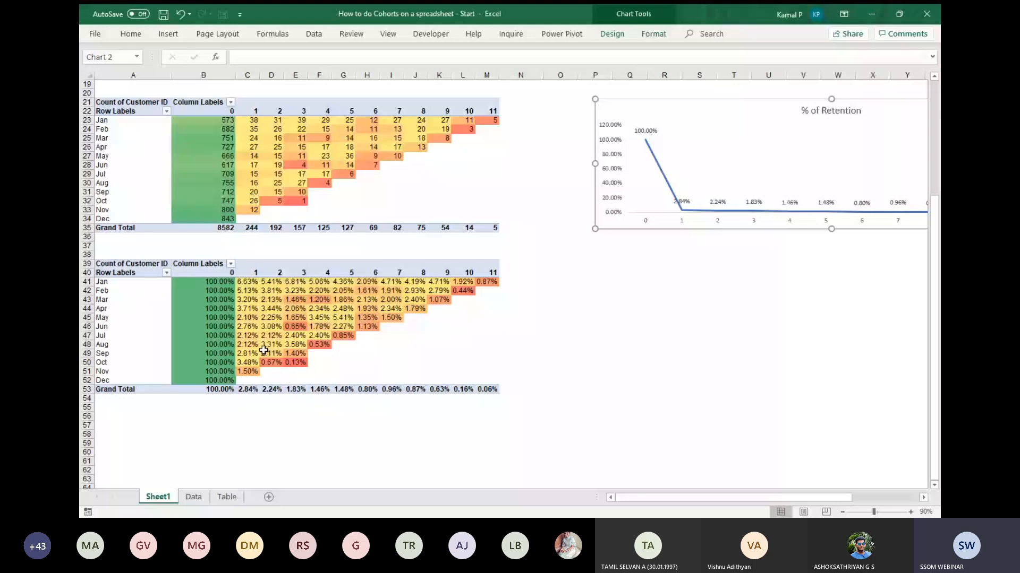
mouse_move(234, 232)
mouse_move(497, 122)
left_click(488, 120)
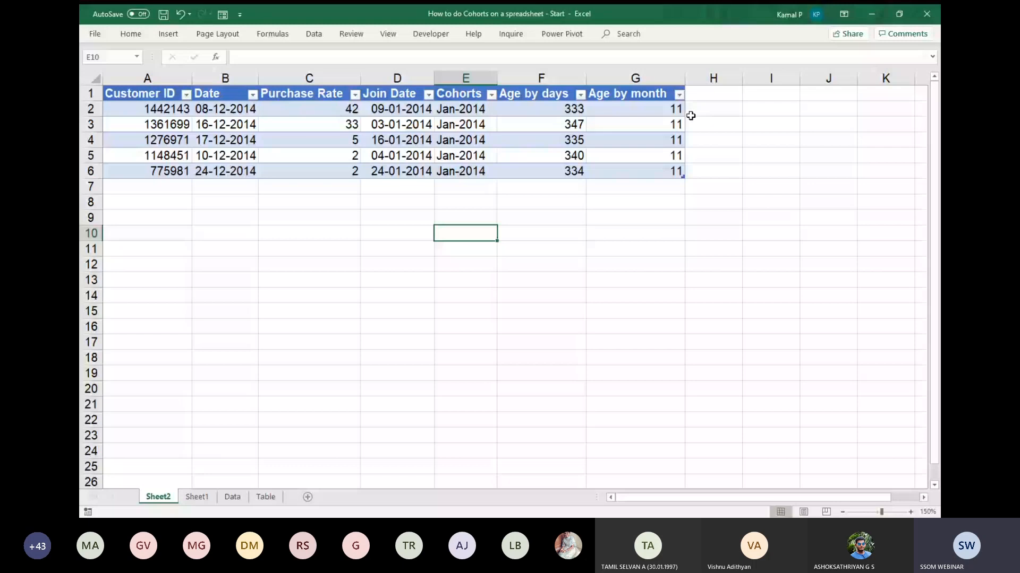
left_click_drag(154, 109, 154, 171)
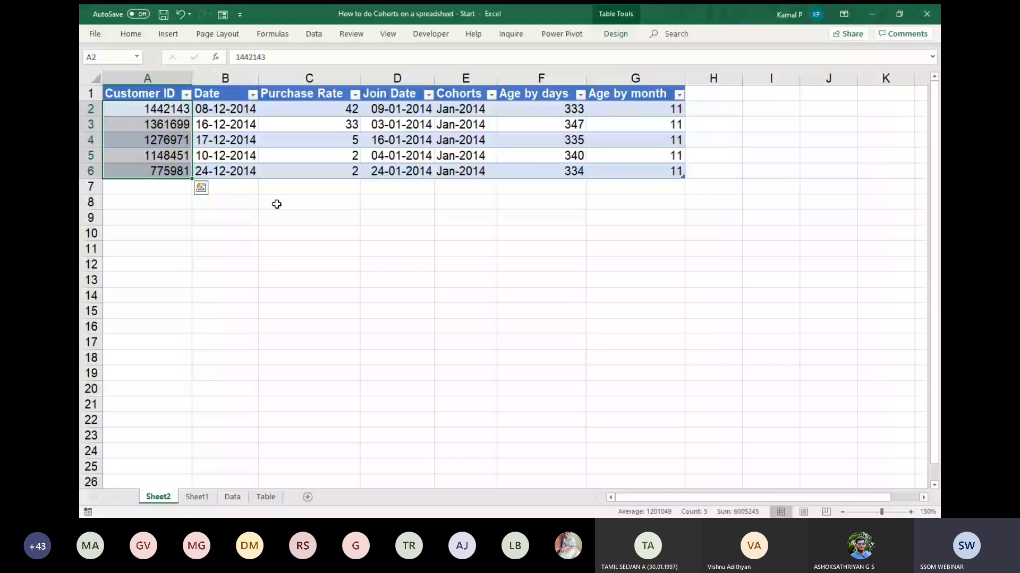
Check the Data sheet, return to Sheet1 and insert a Join Date timeline for the count cohort PivotTable.
left_click(235, 498)
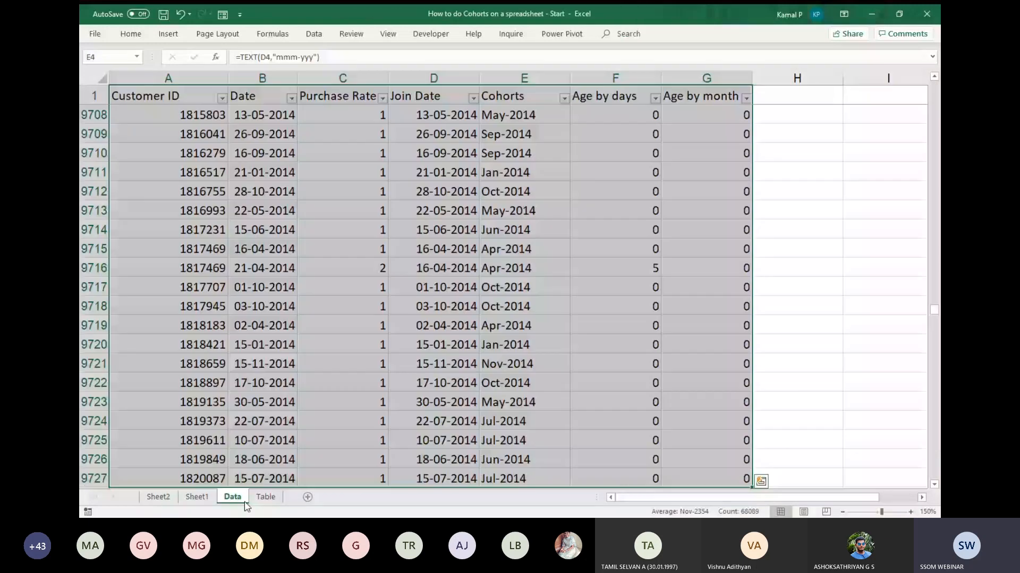
left_click(198, 497)
left_click(365, 254)
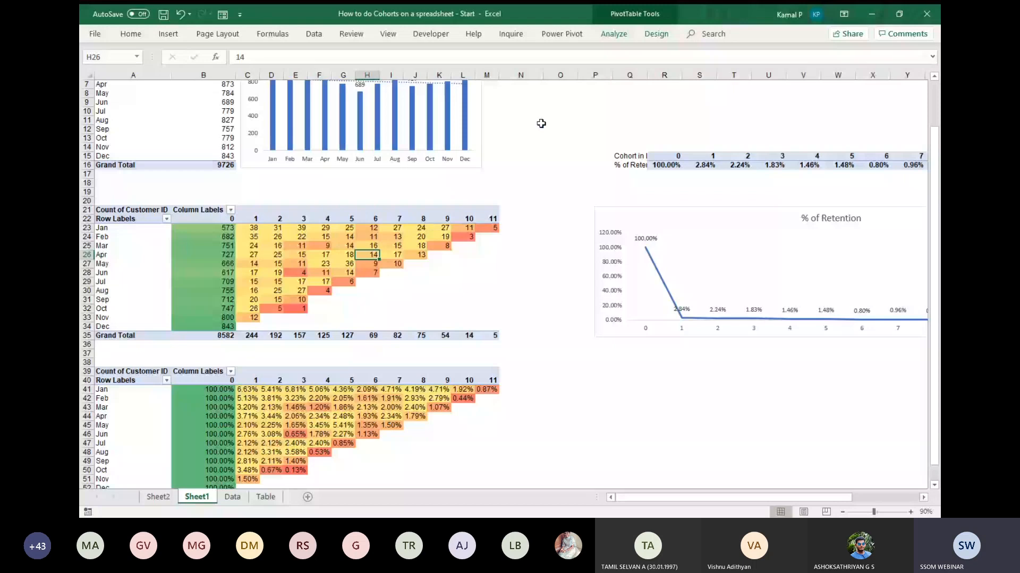
left_click(614, 34)
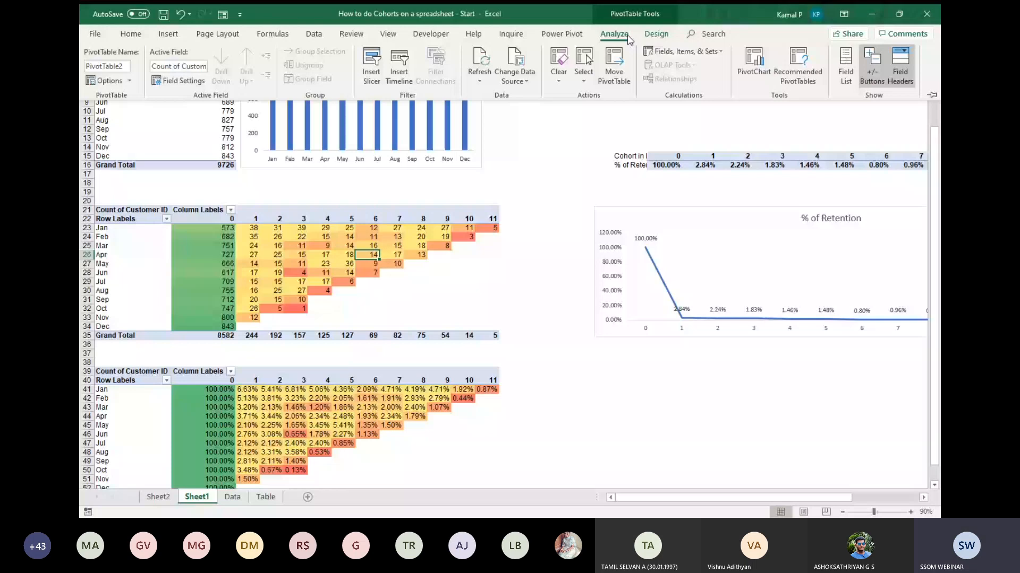
left_click(400, 69)
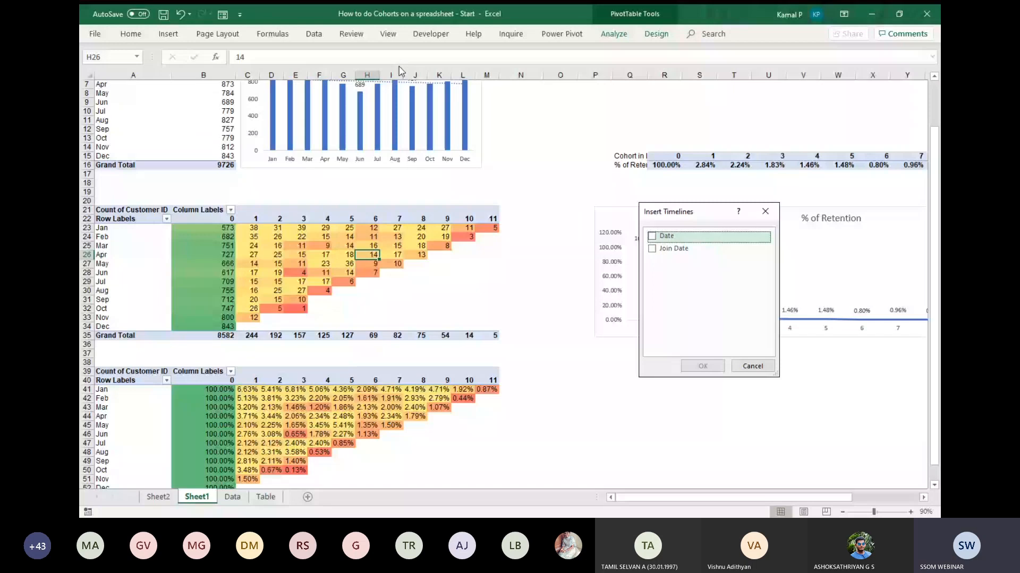
left_click(651, 248)
left_click(702, 366)
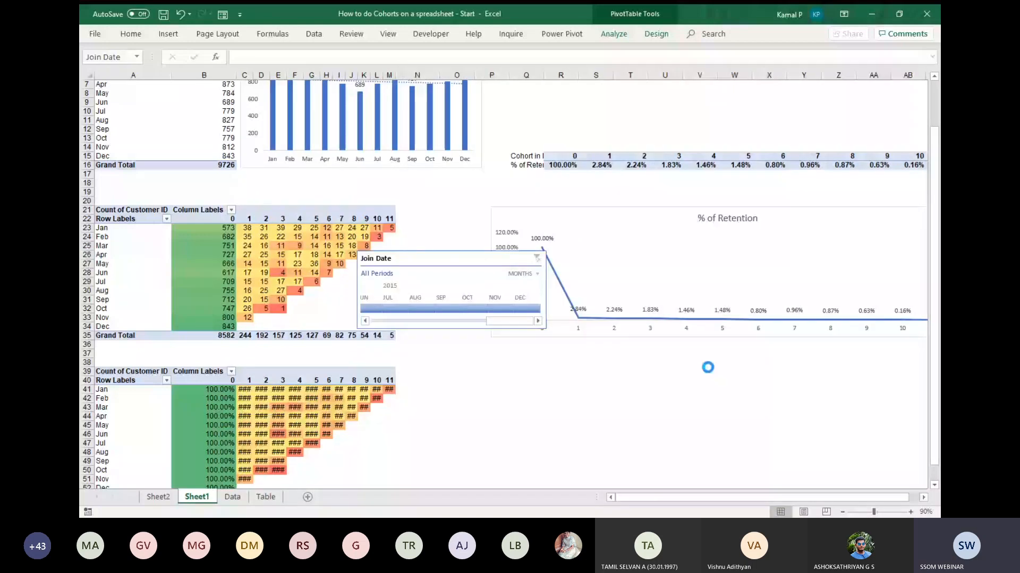
Place the Join Date timeline above the retention data and shift the Total Transactions chart slightly away from its PivotTable.
left_click_drag(459, 258, 649, 98)
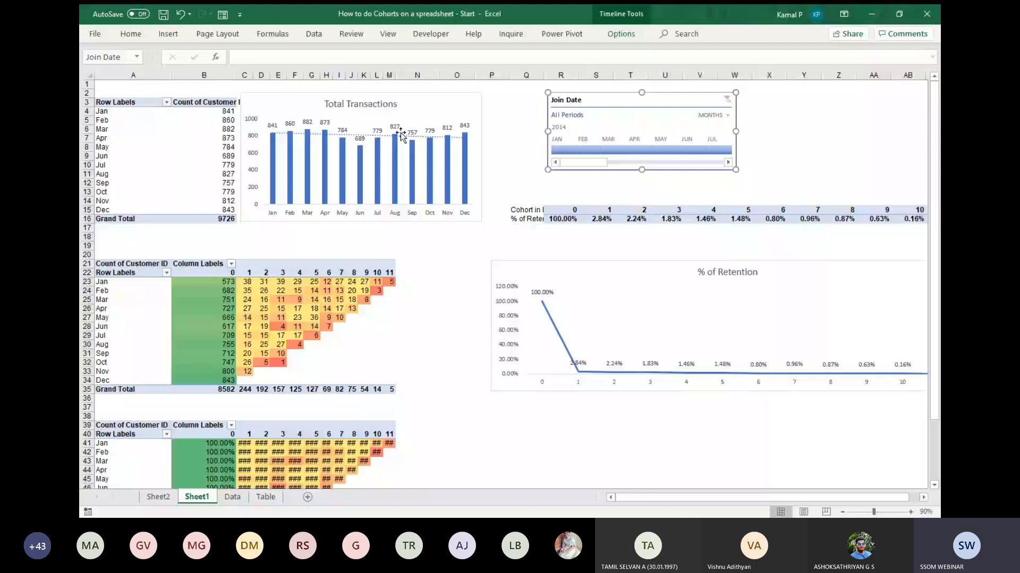
left_click_drag(400, 134, 406, 137)
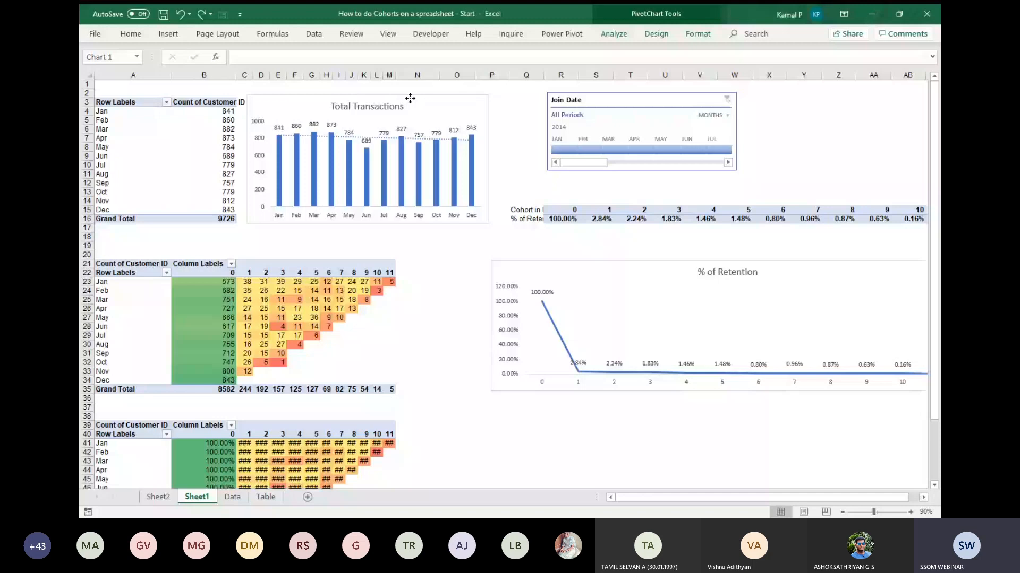
Connect the Join Date timeline to PivotTable1 and PivotTable3 in addition to PivotTable2.
left_click_drag(410, 98, 412, 98)
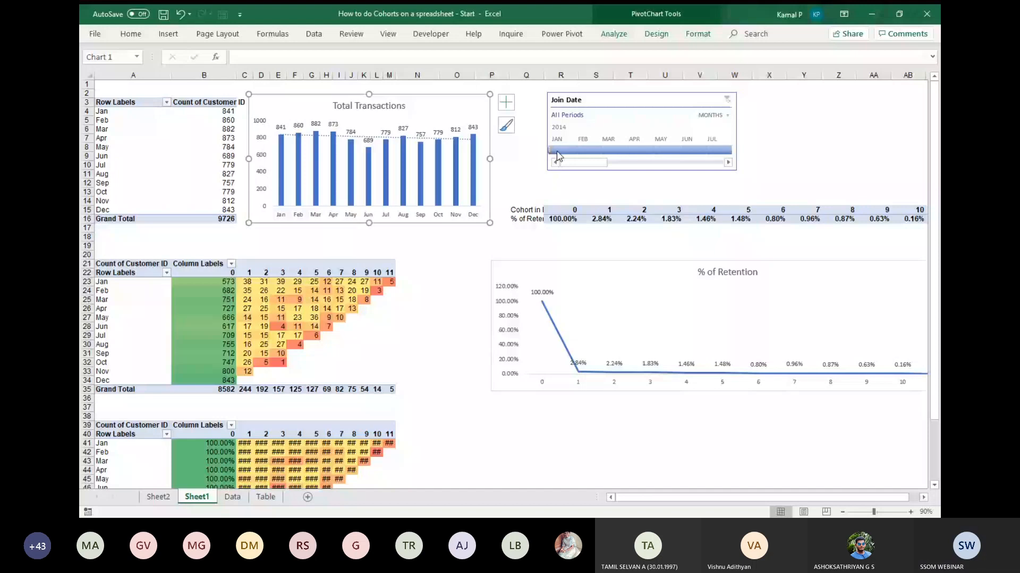
right_click(623, 104)
left_click(591, 206)
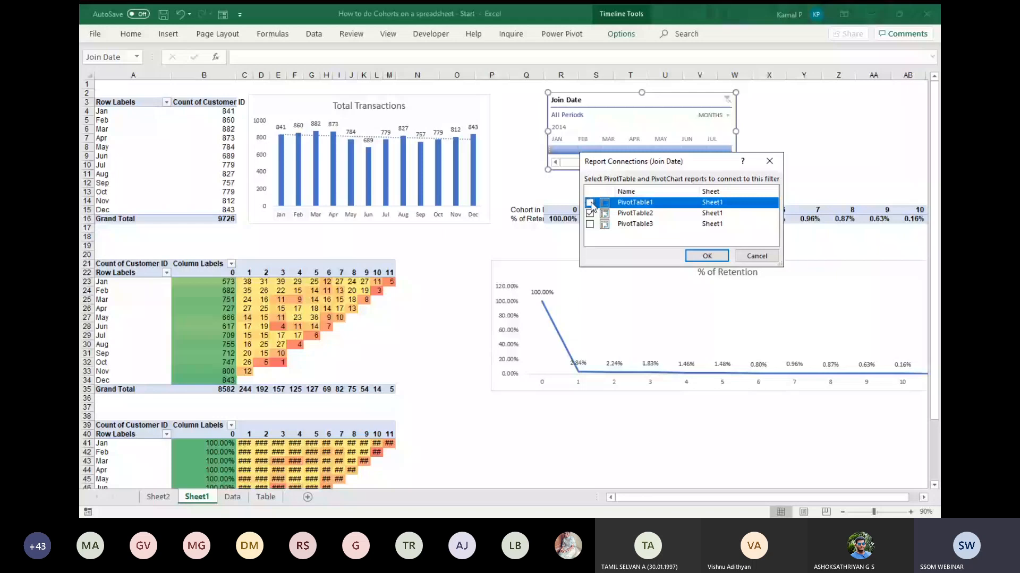
left_click(589, 224)
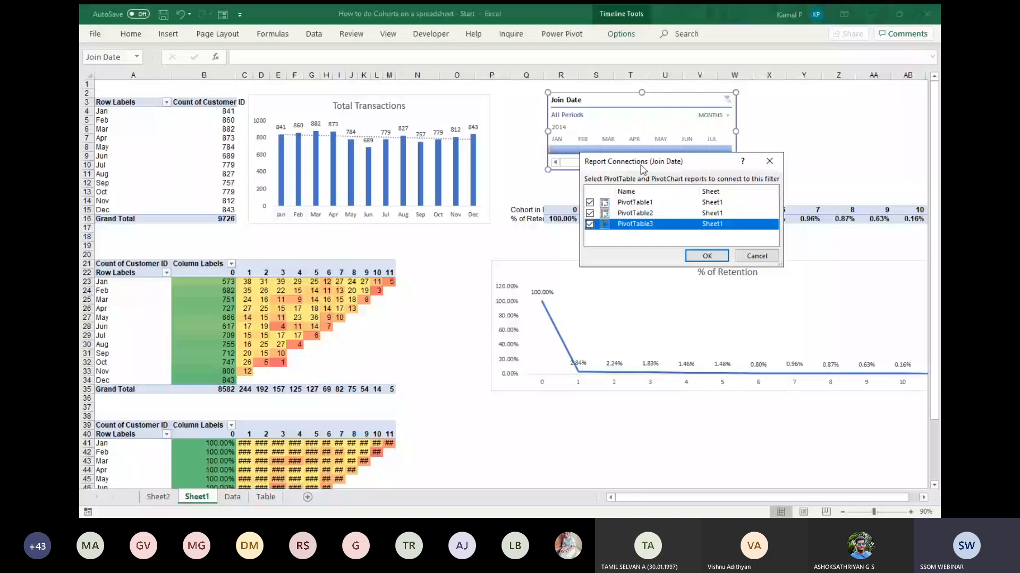
key("Return")
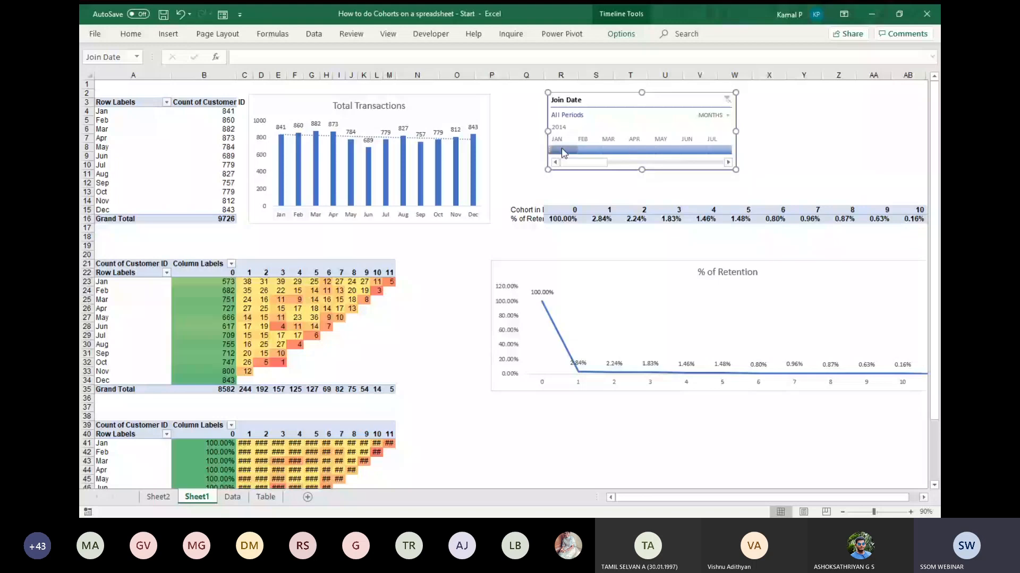
Filter the reports by Jan, Feb and Mar 2014 in turn, extend the period to Mar - Apr 2014, and clear the timeline filter.
left_click(564, 154)
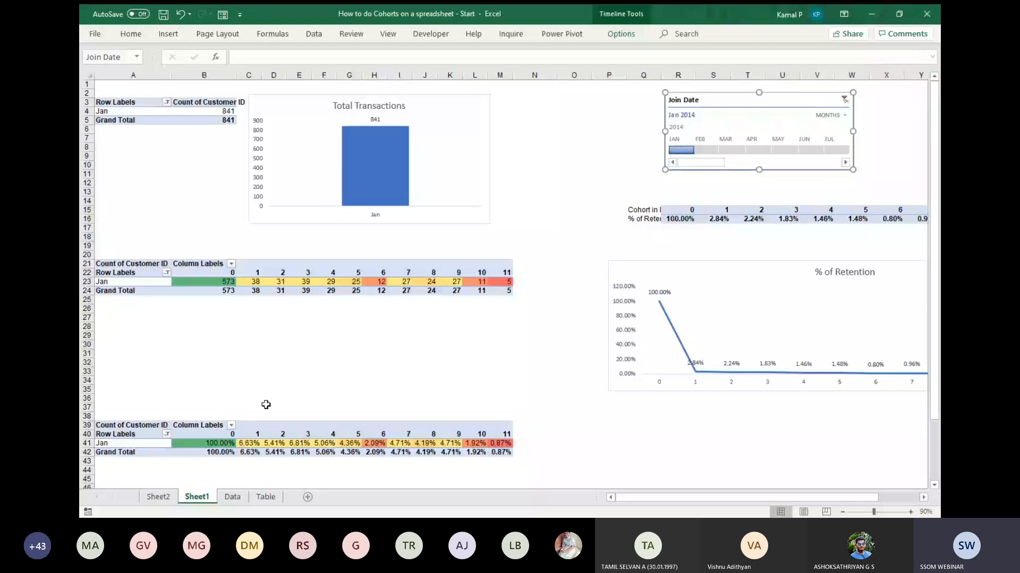
scroll(266, 404, "down", 4)
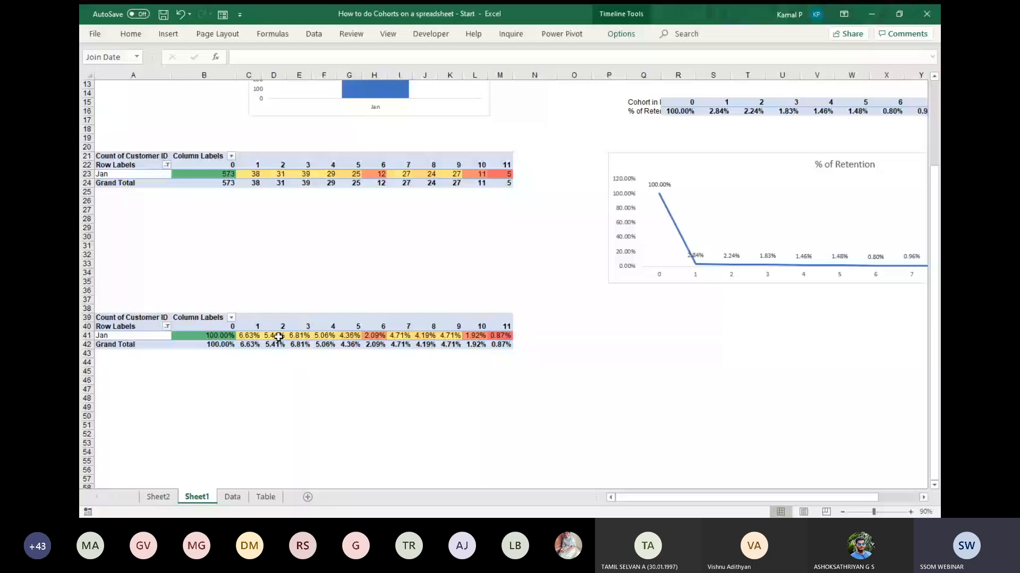
scroll(278, 337, "up", 4)
left_click(712, 151)
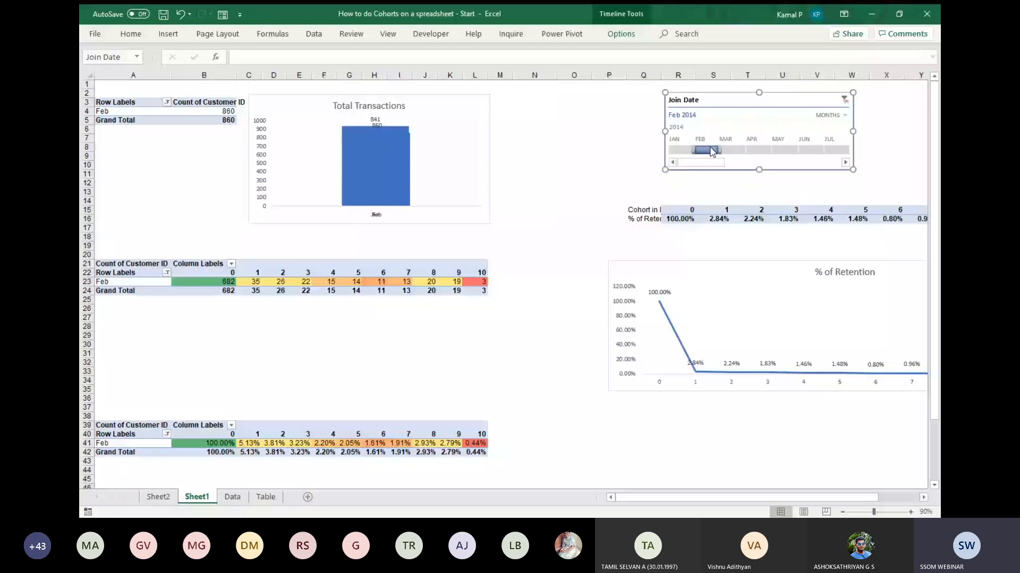
left_click(732, 151)
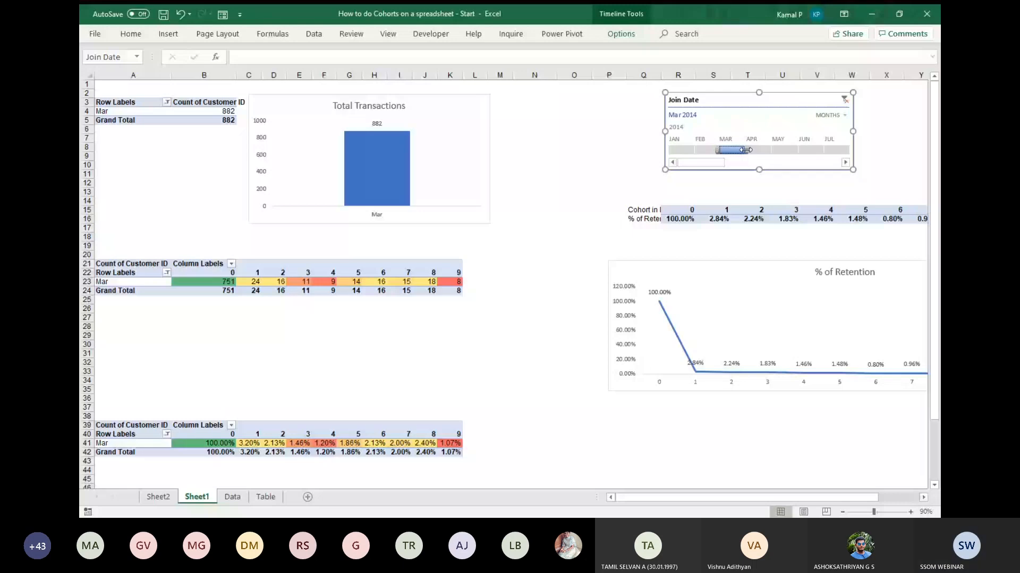
left_click_drag(746, 150, 770, 150)
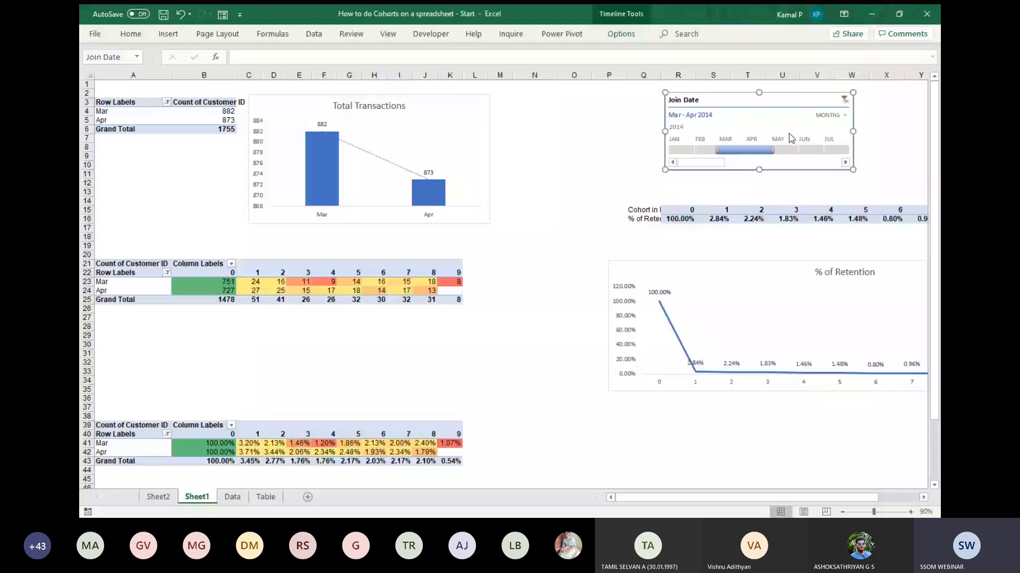
left_click(844, 99)
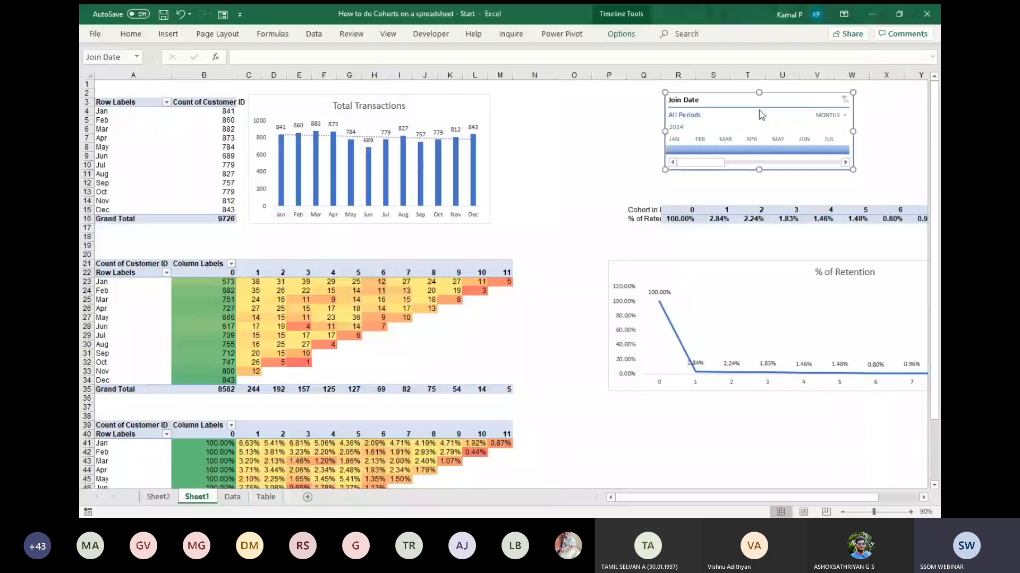
Set the Join Date timeline's time level to quarters.
left_click(844, 123)
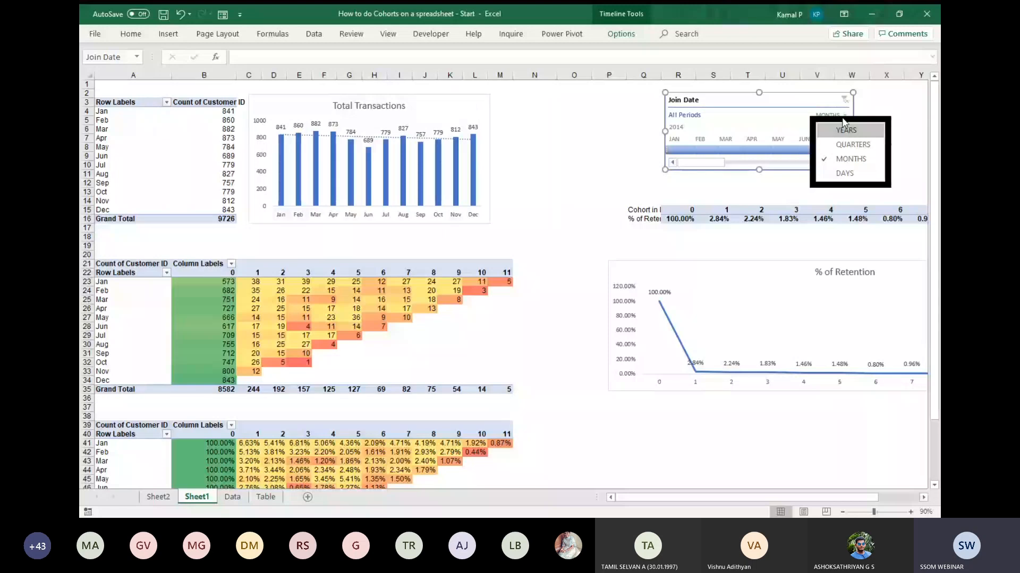
left_click(848, 145)
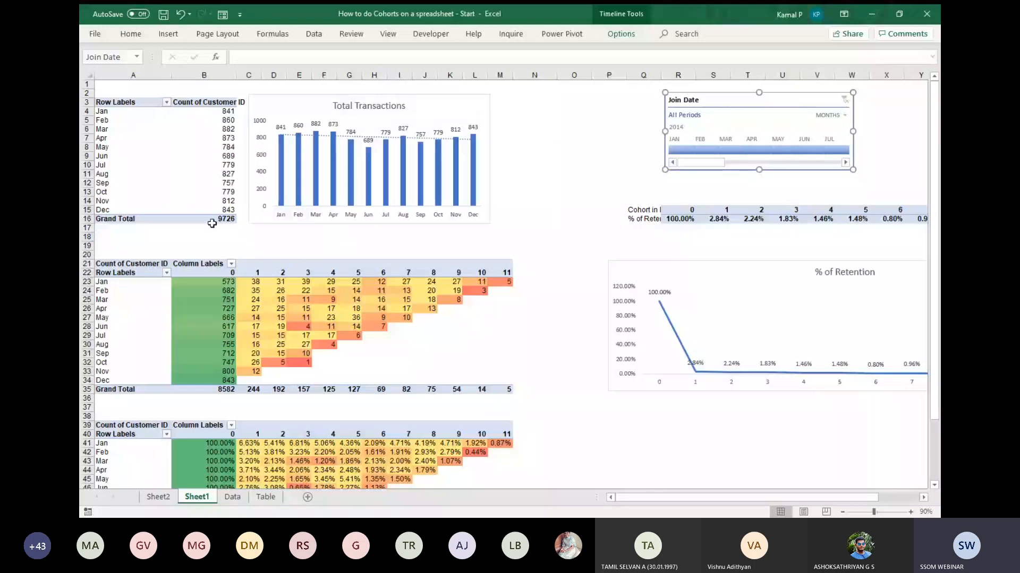
scroll(370, 213, "down", 1)
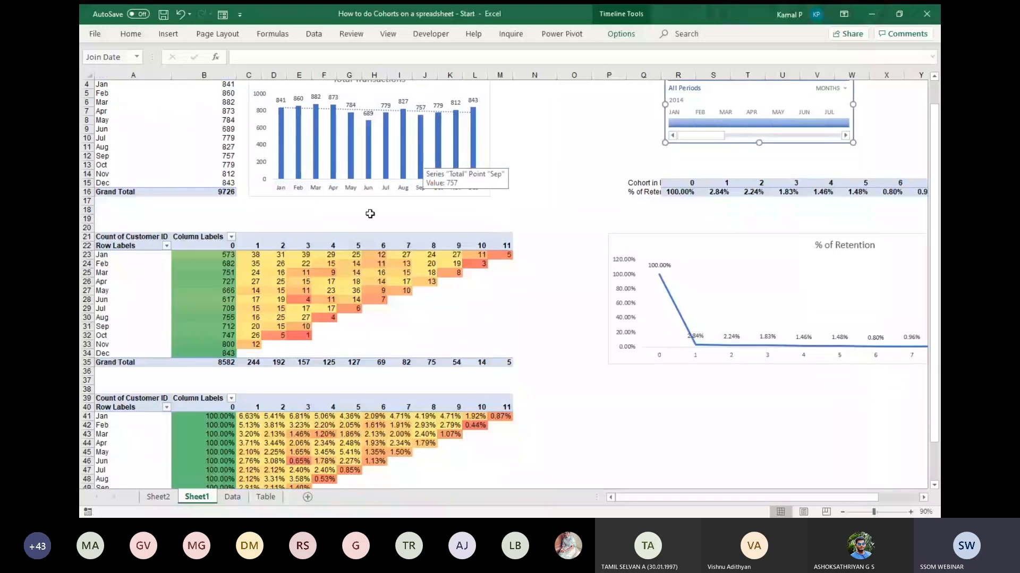
scroll(371, 214, "down", 1)
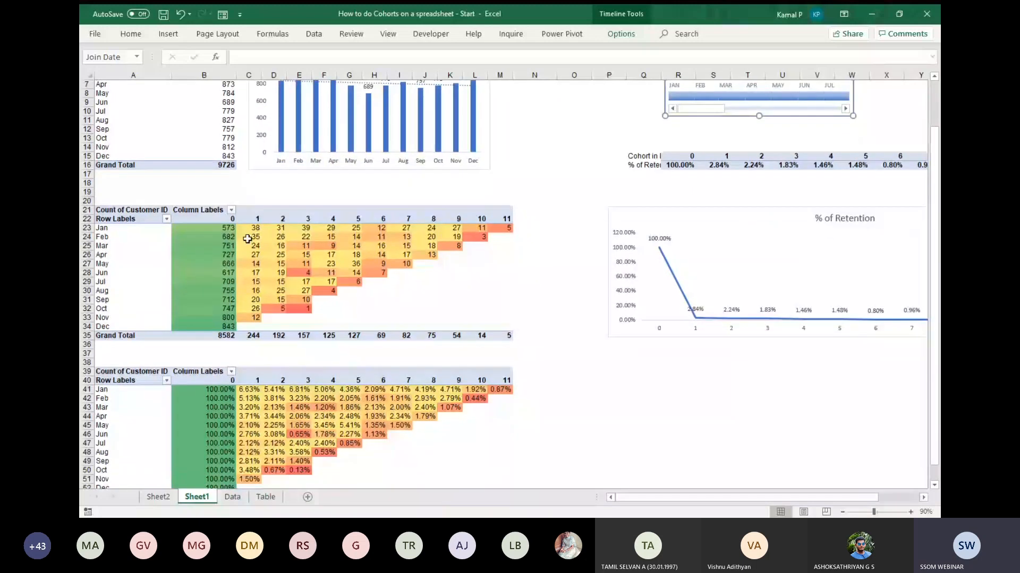
scroll(522, 277, "down", 1)
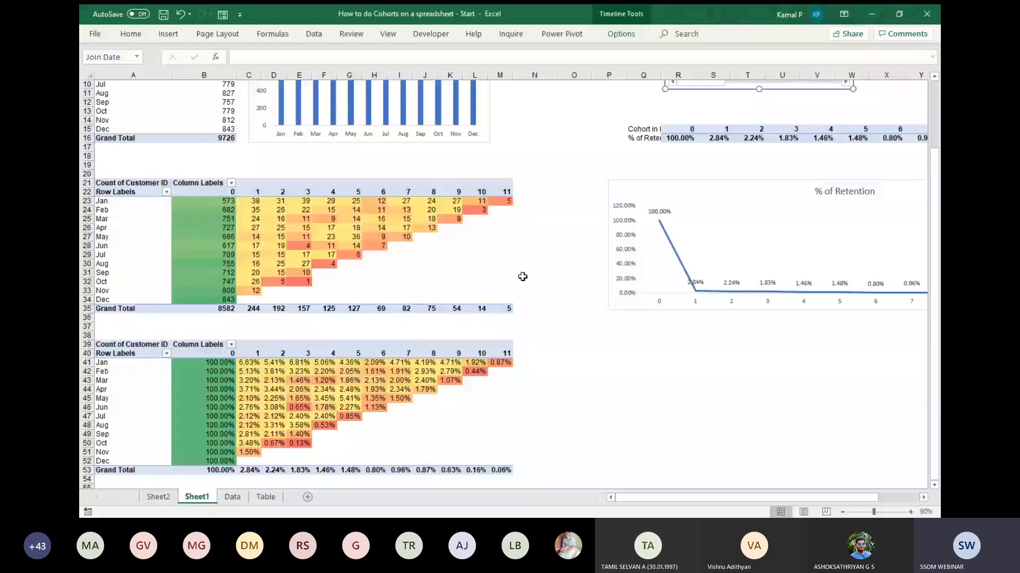
scroll(522, 276, "up", 1)
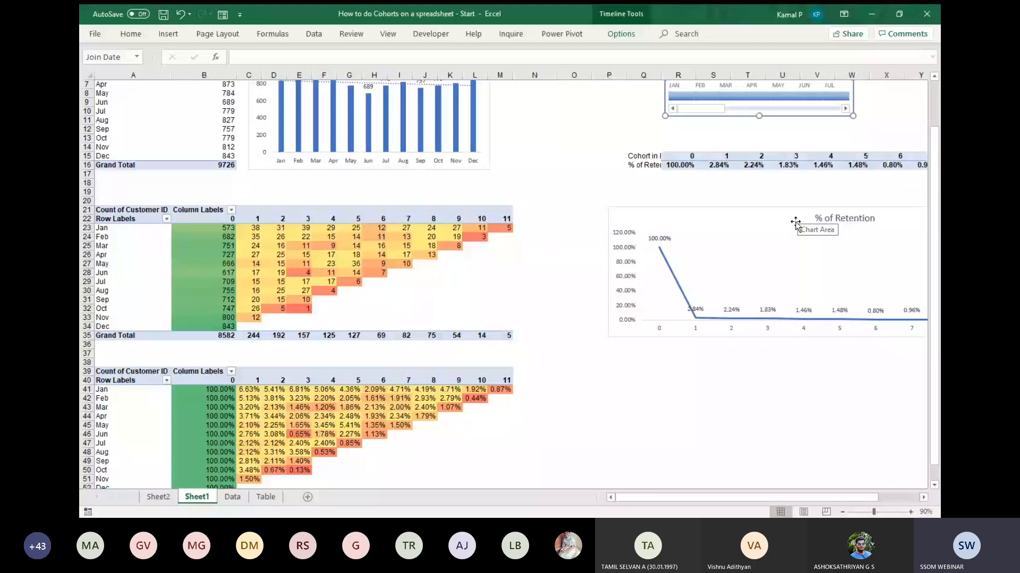
scroll(795, 224, "up", 2)
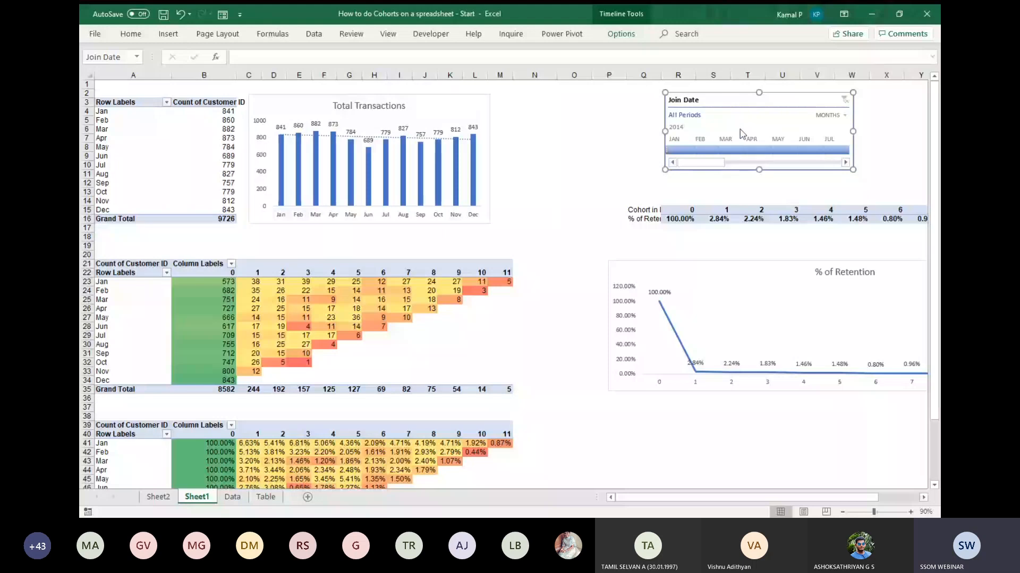
left_click(829, 115)
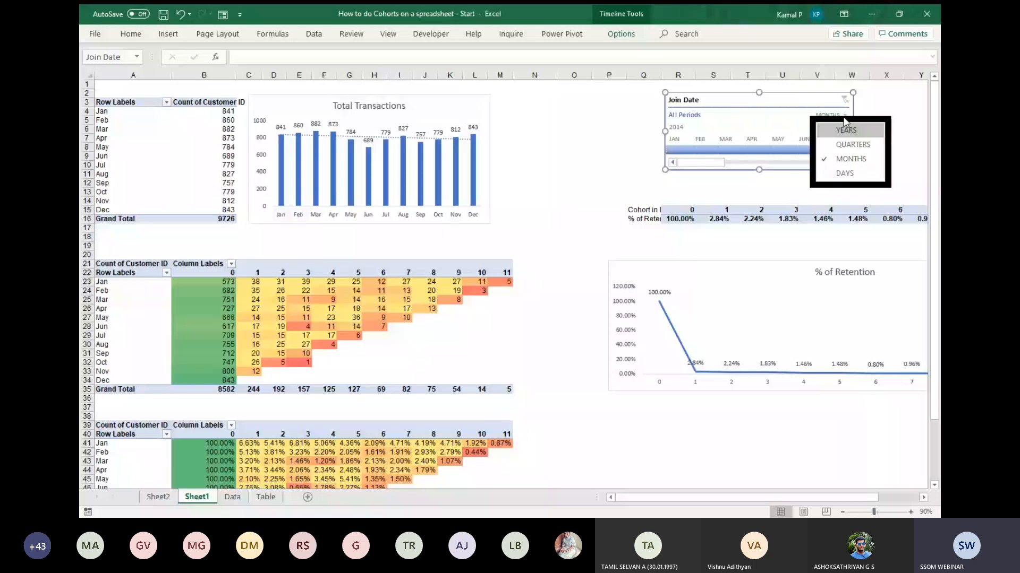
left_click(852, 144)
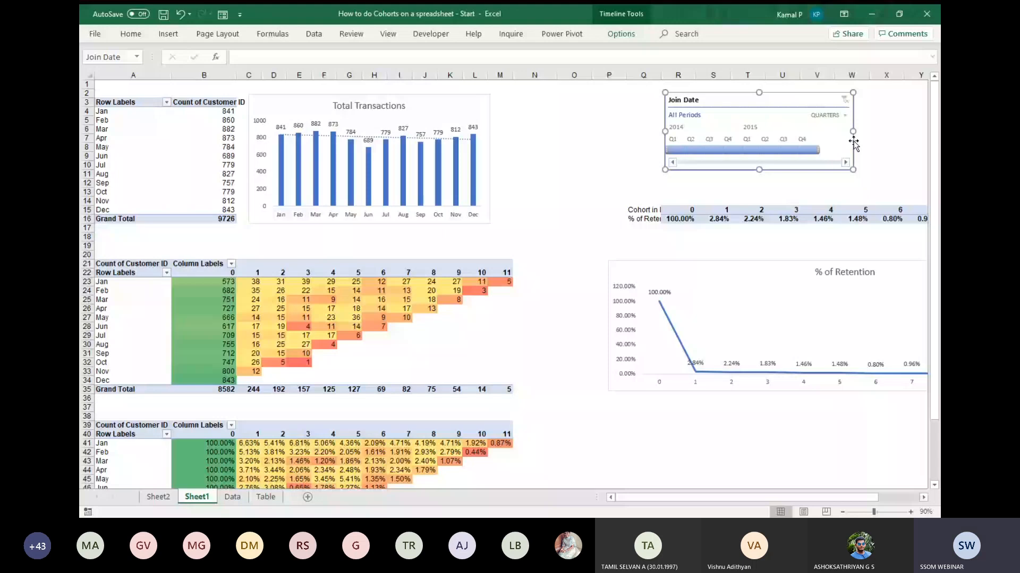
Filter the reports to Q1 2014 with the Join Date timeline and examine both cohort tables.
left_click(676, 150)
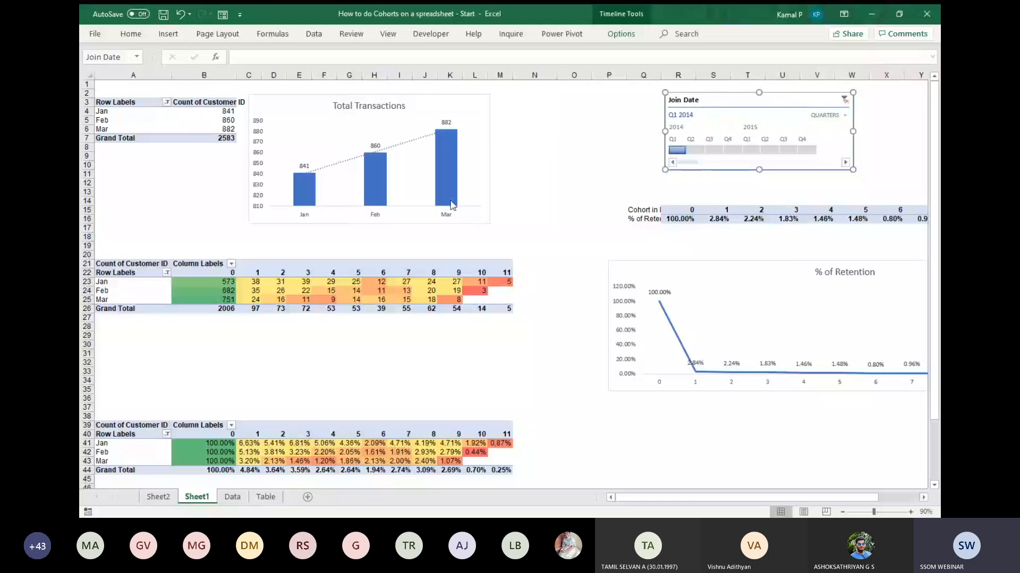
scroll(420, 249, "down", 1)
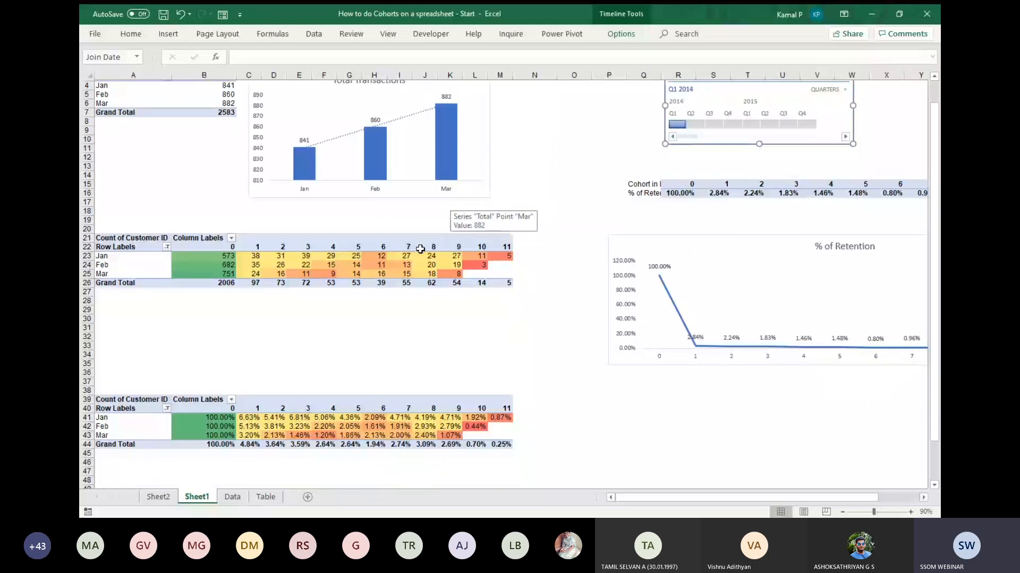
scroll(329, 279, "down", 1)
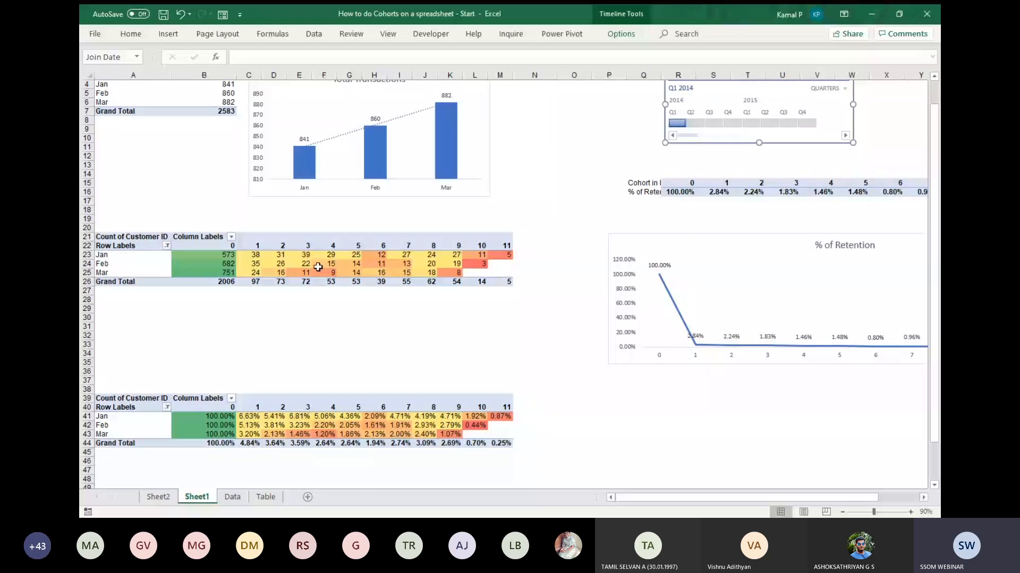
scroll(381, 272, "down", 1)
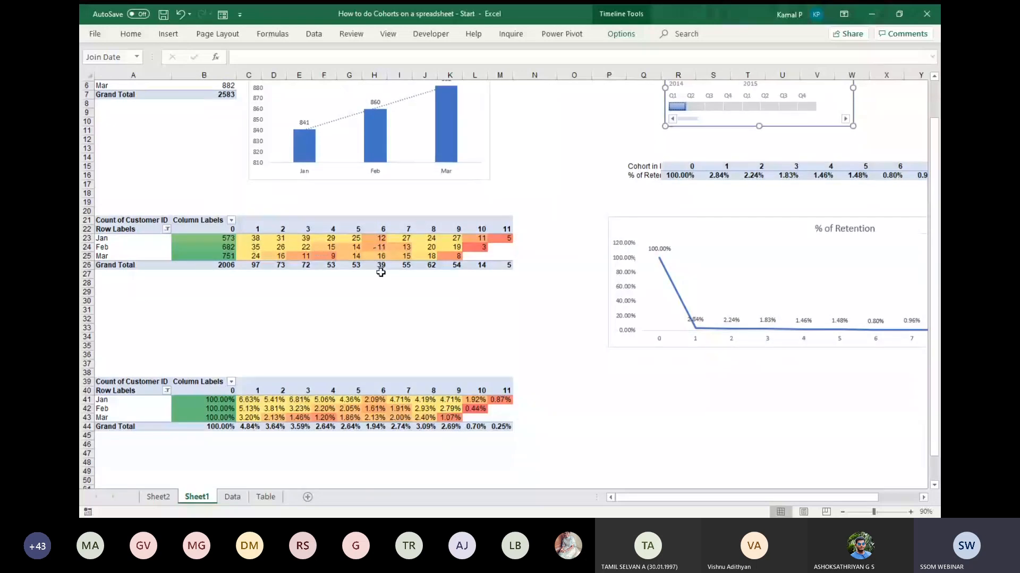
scroll(380, 271, "down", 1)
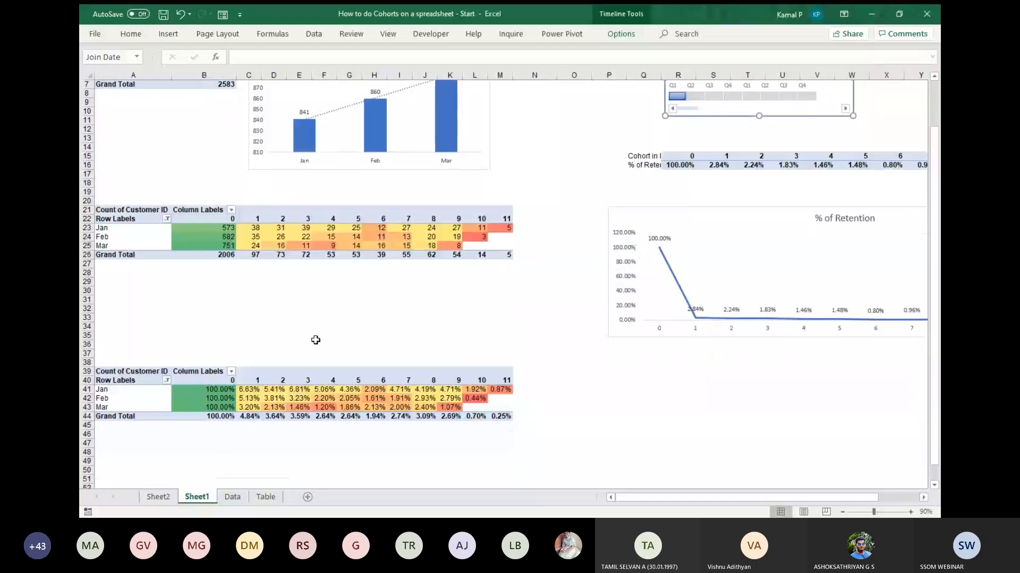
scroll(316, 340, "up", 2)
Filter the reports by Q2, Q3 and Q4 2014 in turn, extend the period to Q3 - Q4 2014, and clear the timeline filter.
left_click(697, 152)
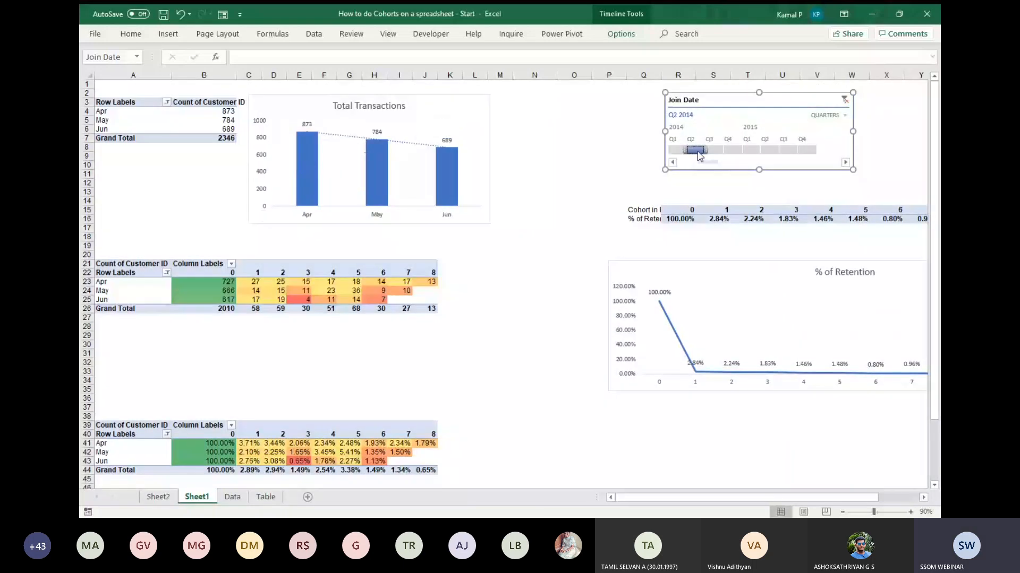
left_click(717, 150)
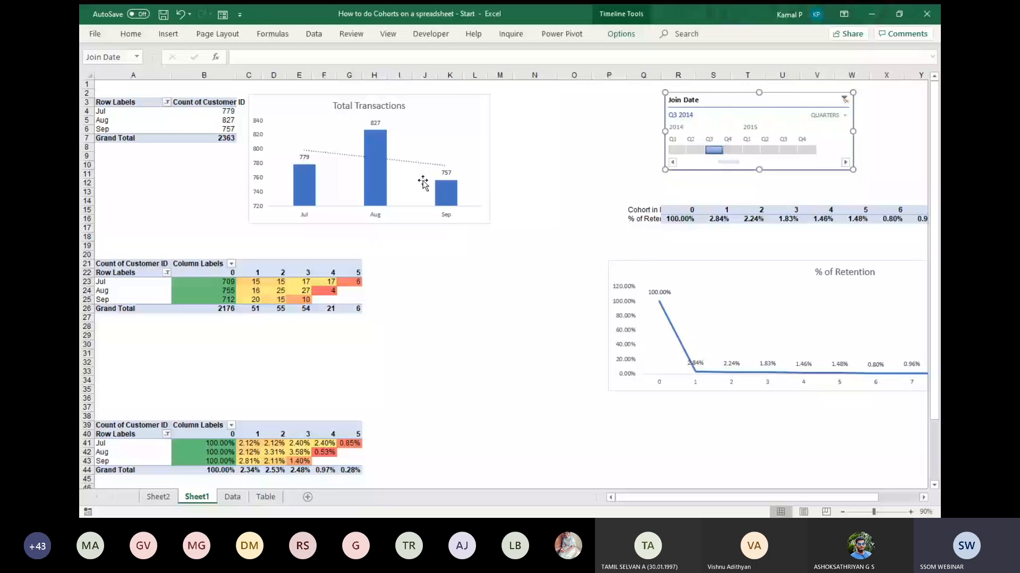
left_click(732, 150)
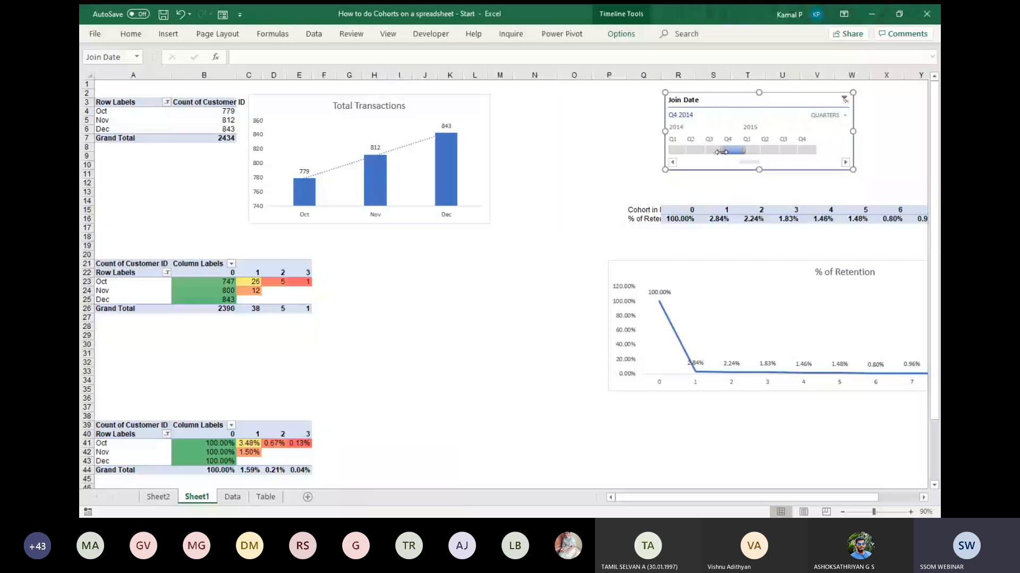
left_click_drag(721, 152, 703, 151)
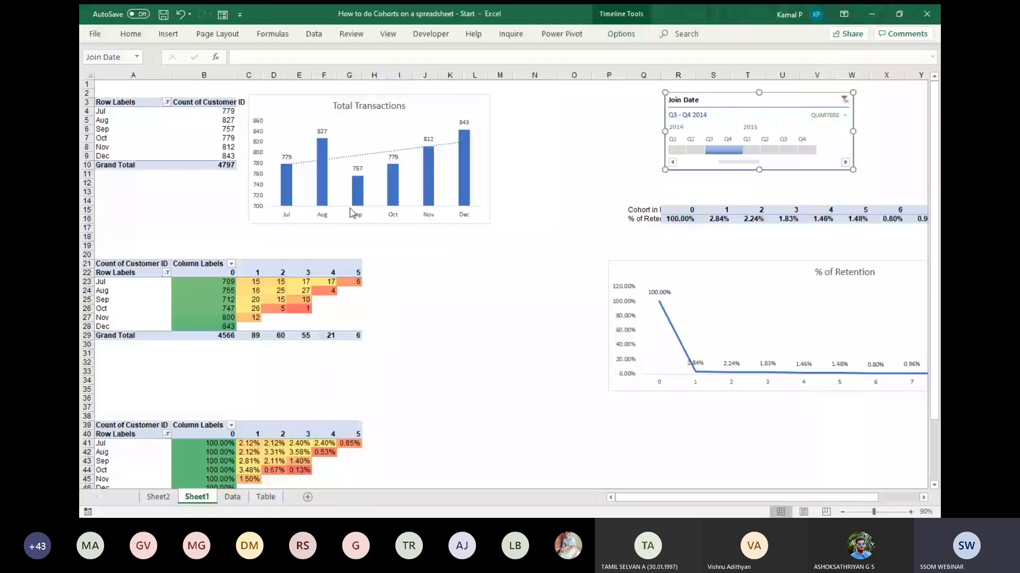
mouse_move(481, 162)
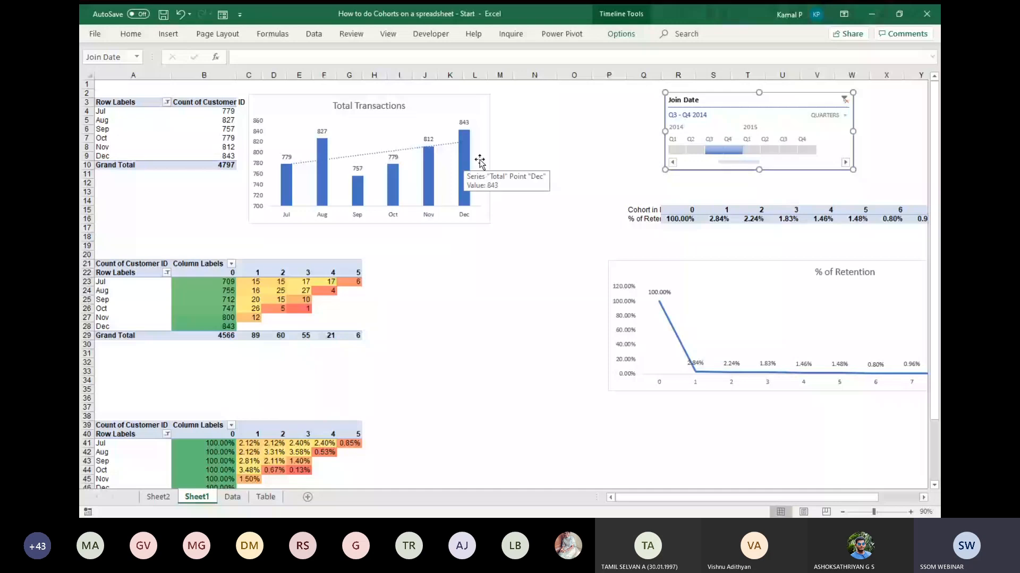
left_click(845, 100)
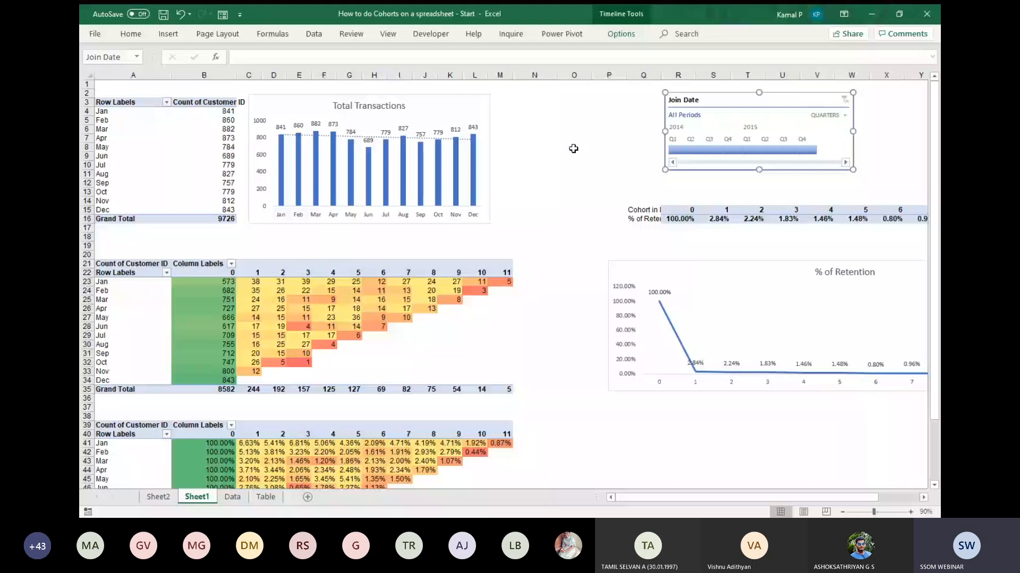
key("Escape")
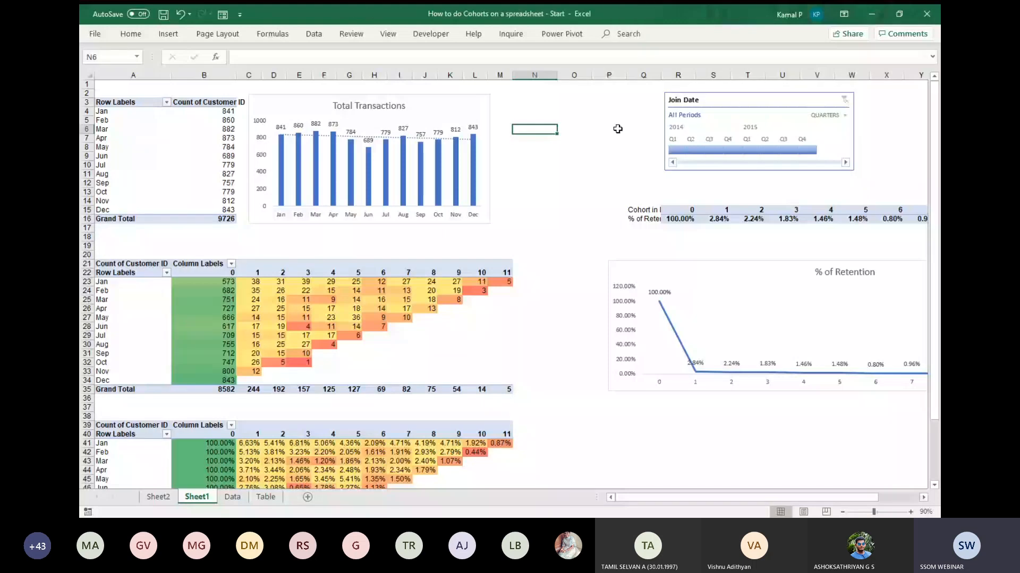
left_click(588, 148)
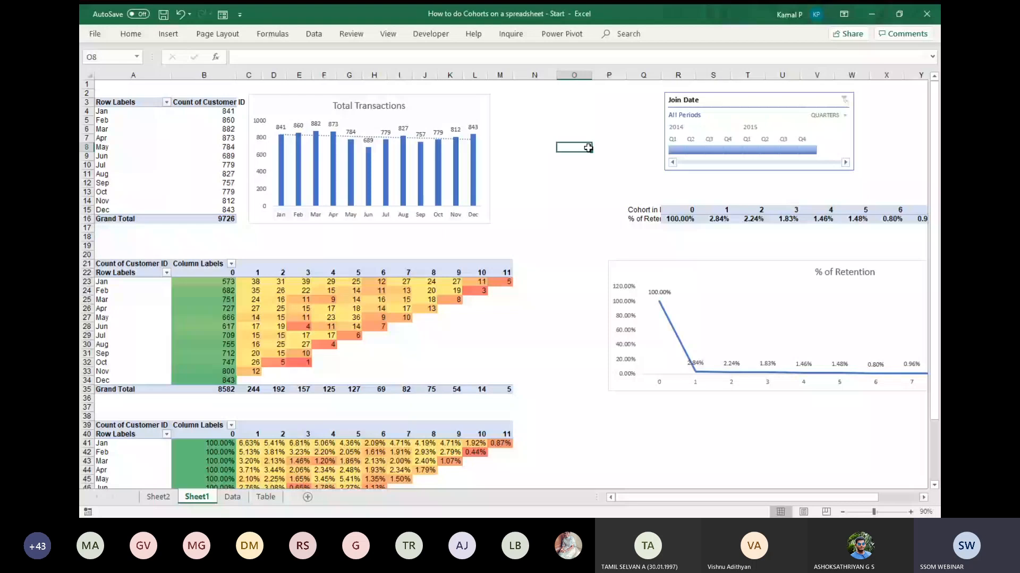
left_click(598, 130)
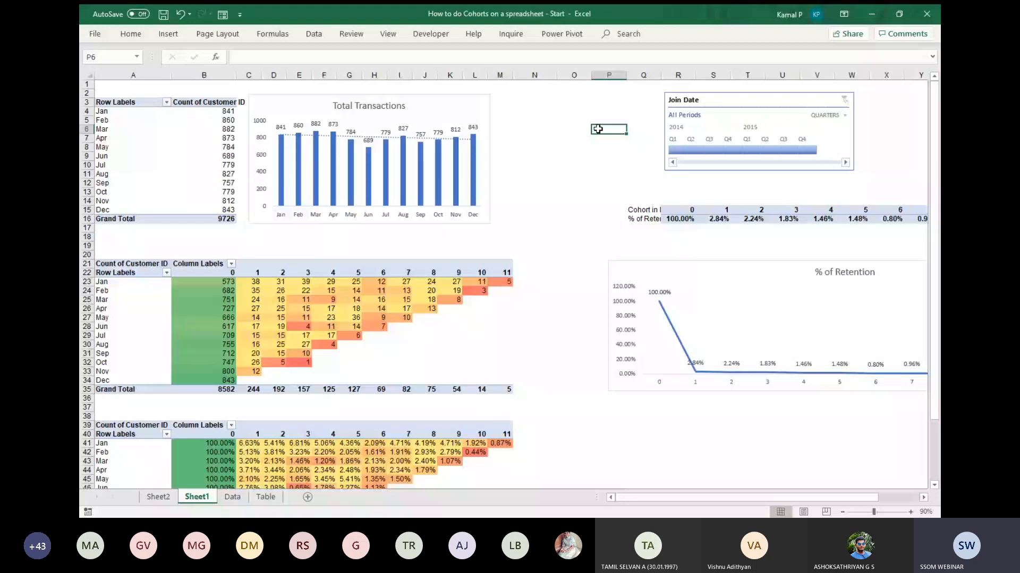
scroll(598, 129, "down", 2)
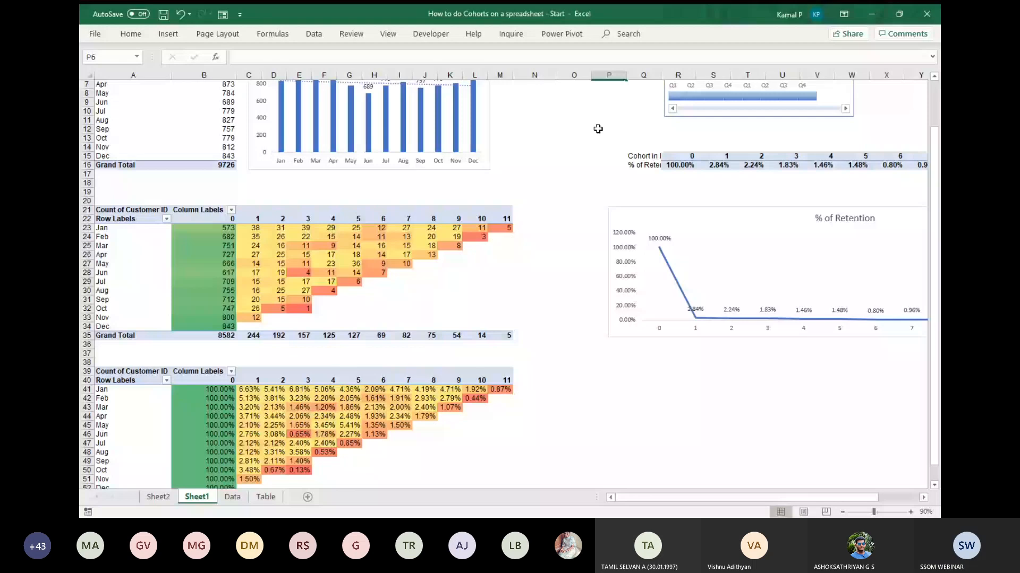
scroll(598, 129, "down", 1)
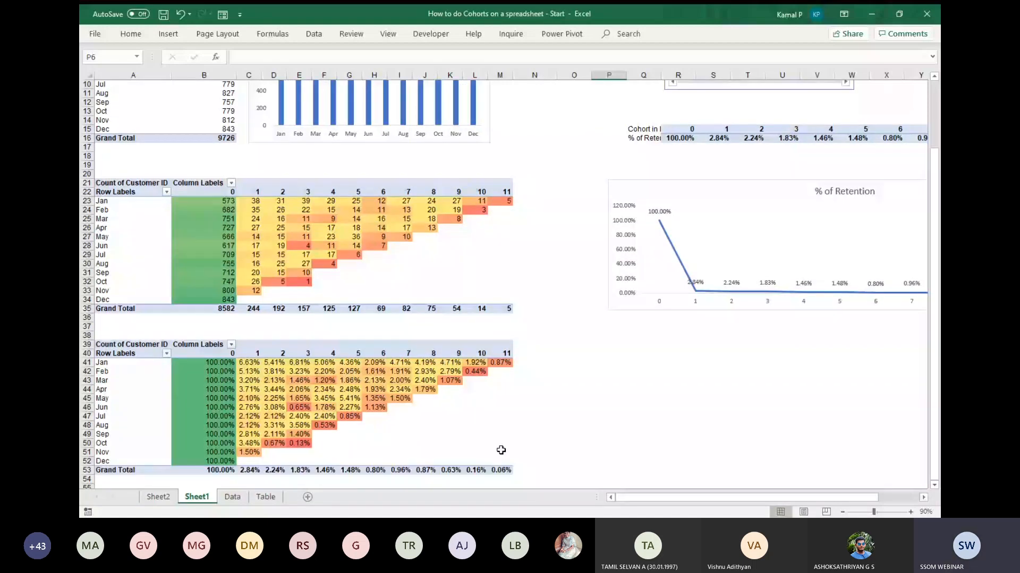